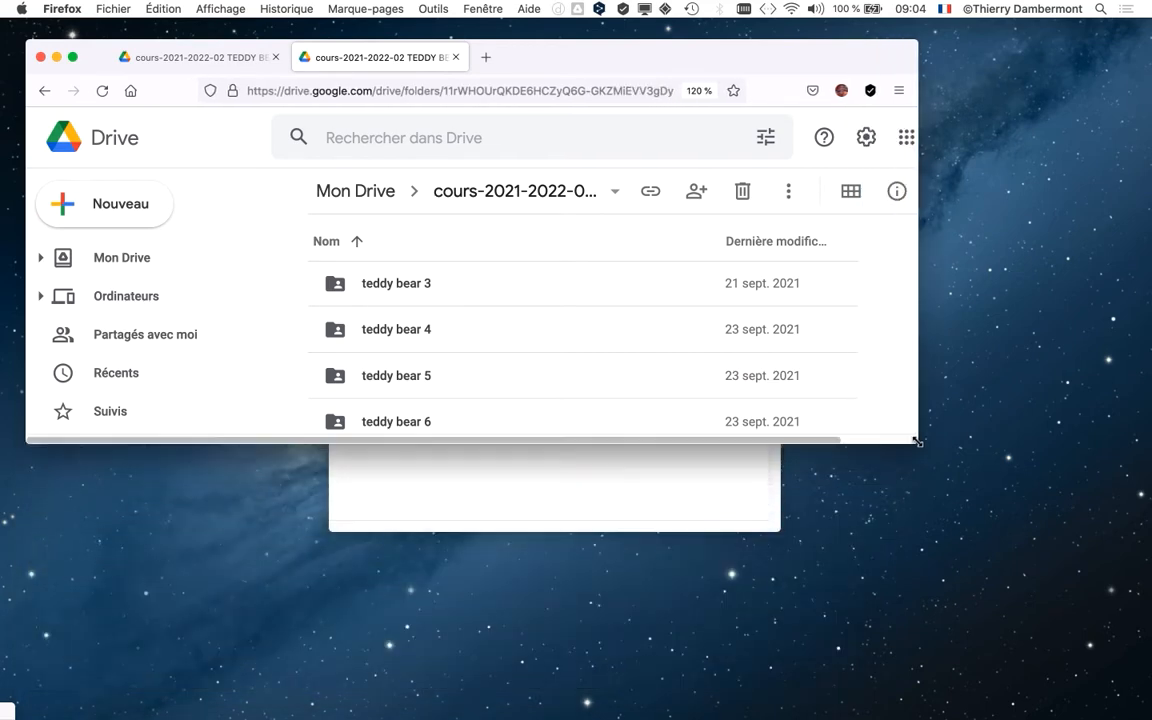
Open teddy-bears-a-redessiner-40.ai from the teddy bear 11 folder in Illustrator
scroll(597, 324, "down", 5)
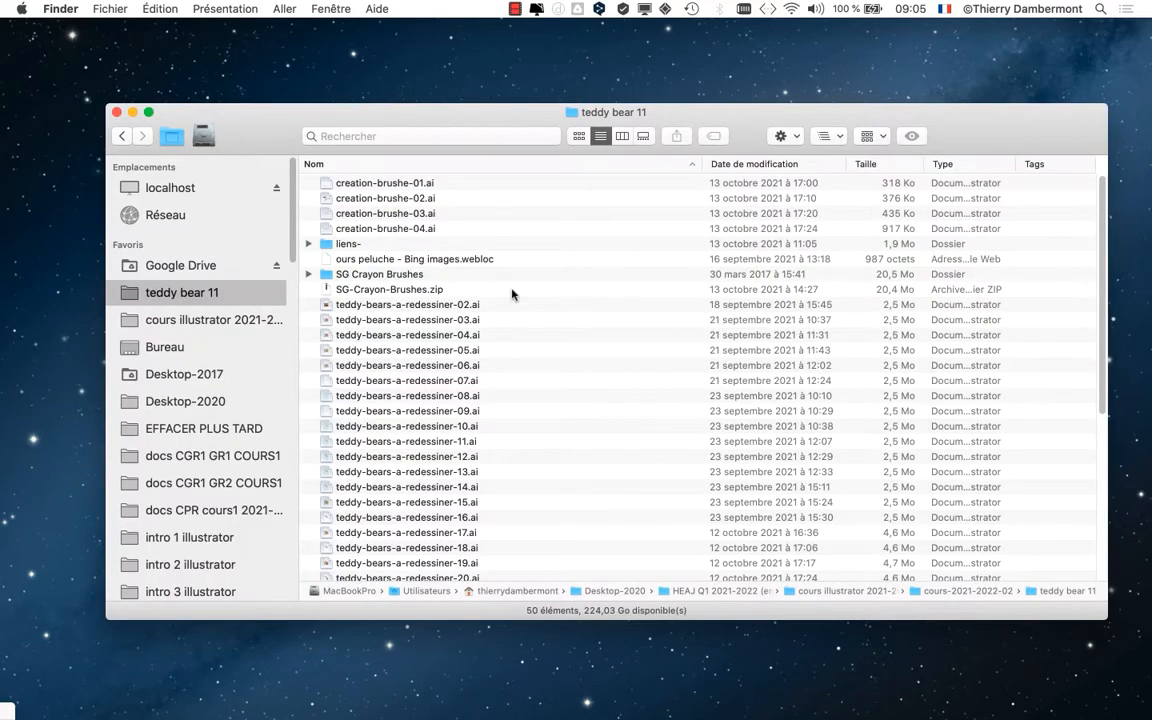
double_click(320, 105)
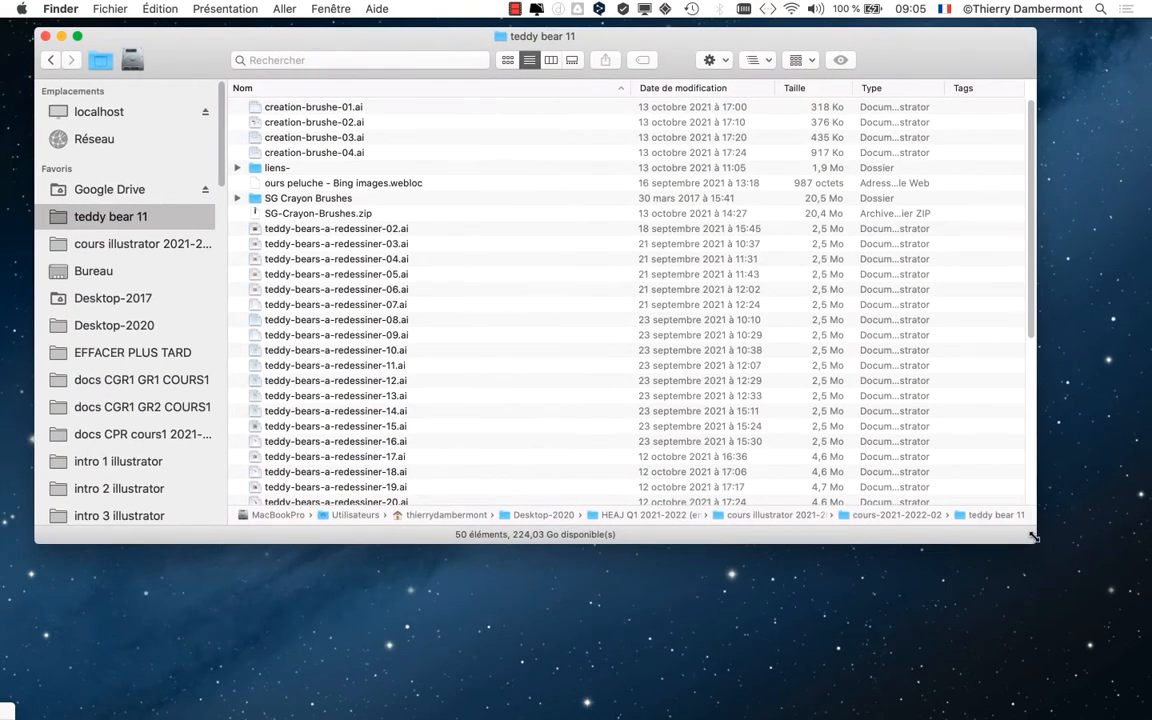
left_click_drag(1033, 537, 836, 633)
scroll(571, 470, "down", 5)
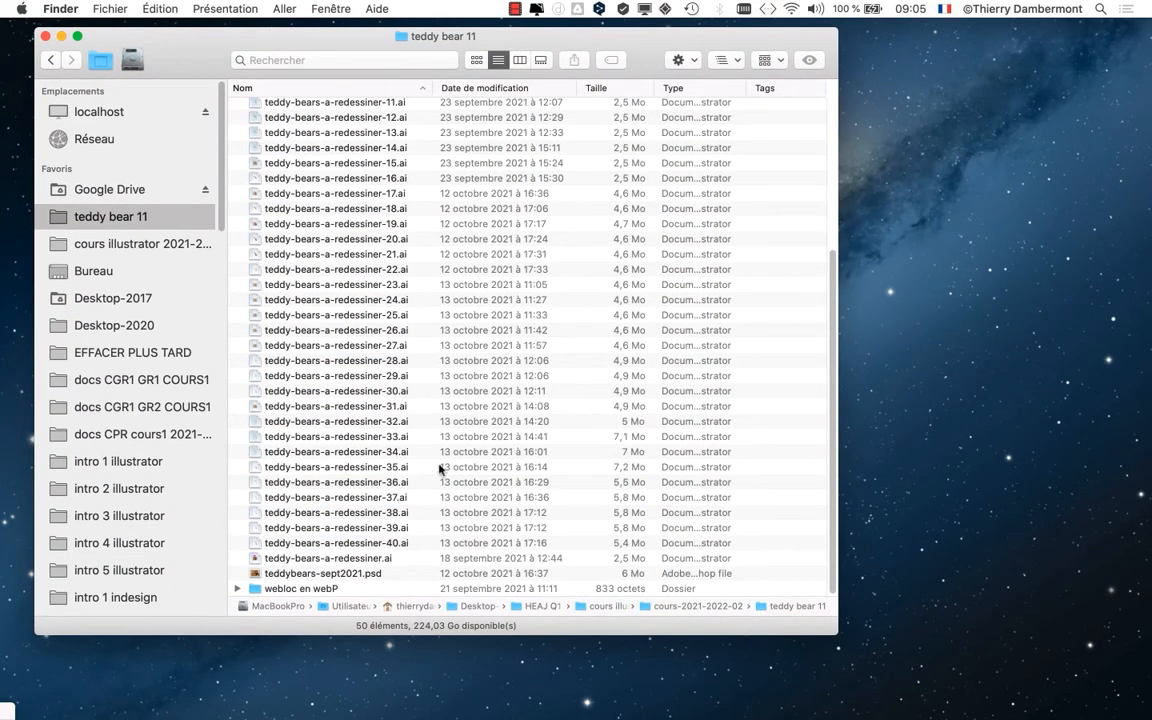
scroll(328, 416, "up", 5)
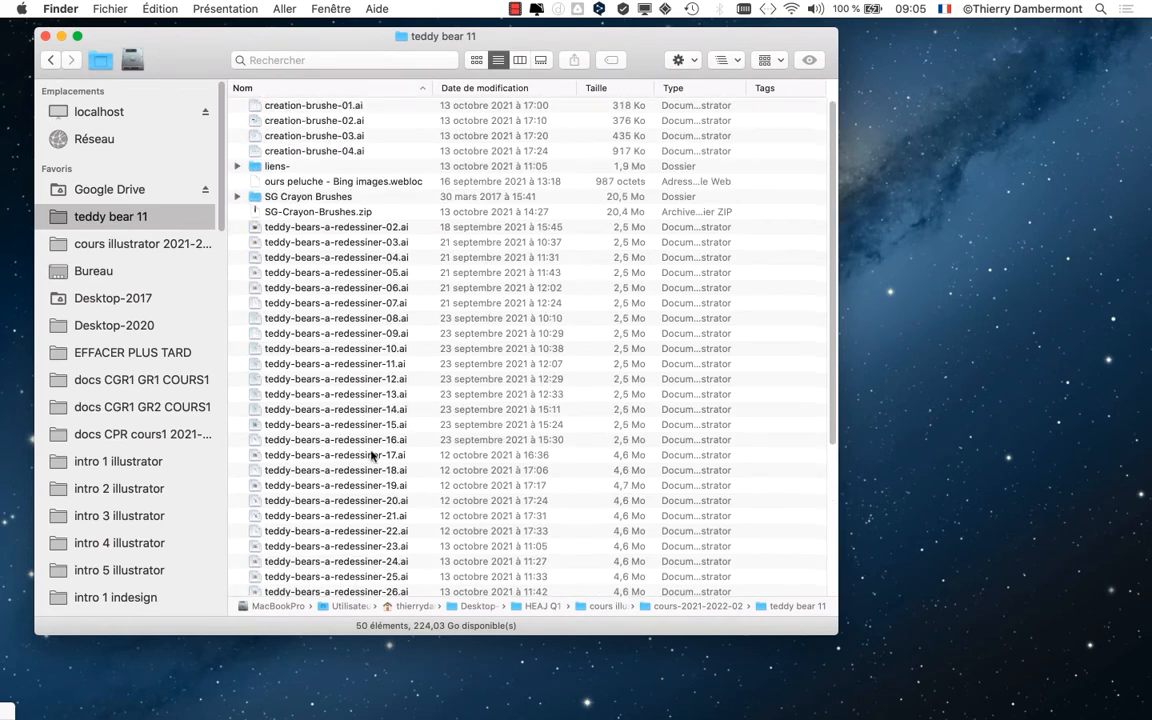
scroll(372, 455, "down", 5)
left_click(362, 545)
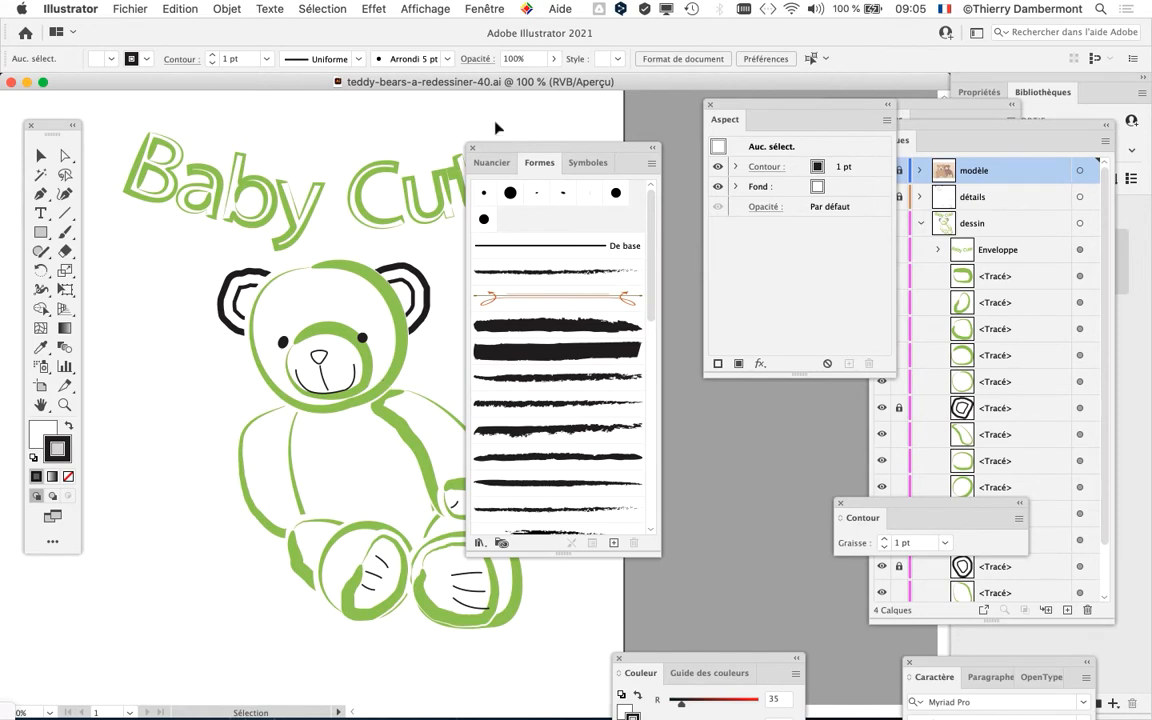
Clear the brushes panel off the artwork and hide all floating panels except the tools
left_click_drag(497, 150, 609, 107)
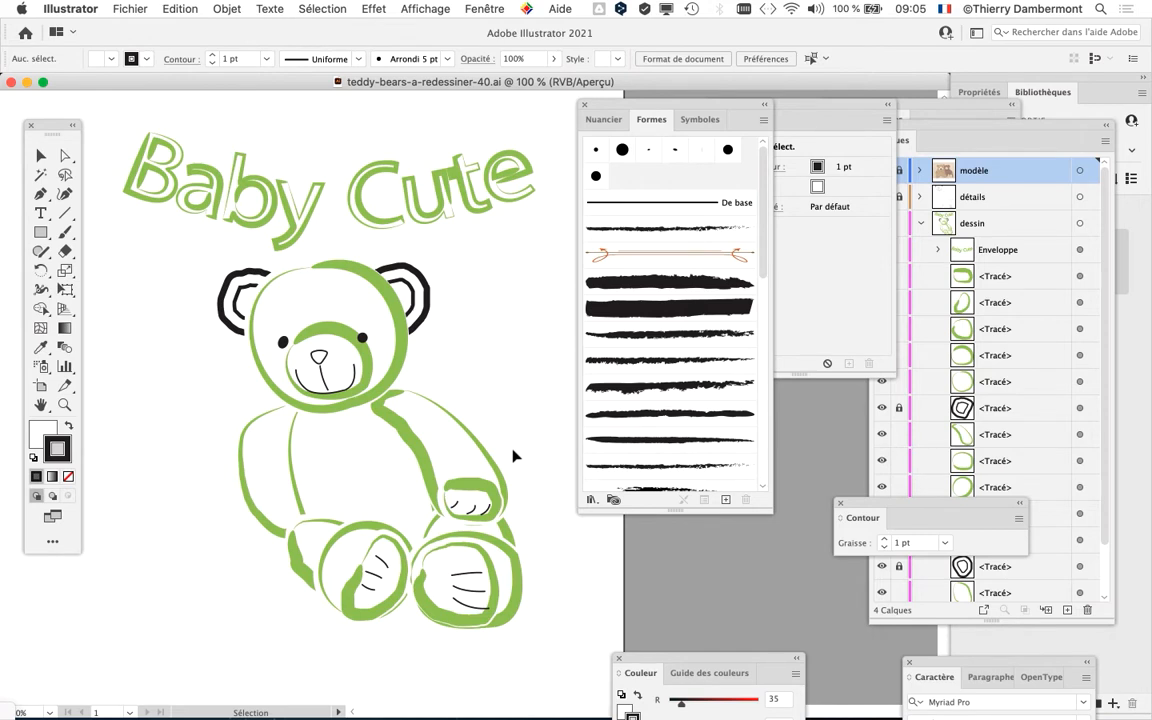
key("shift")
key("shift+Tab")
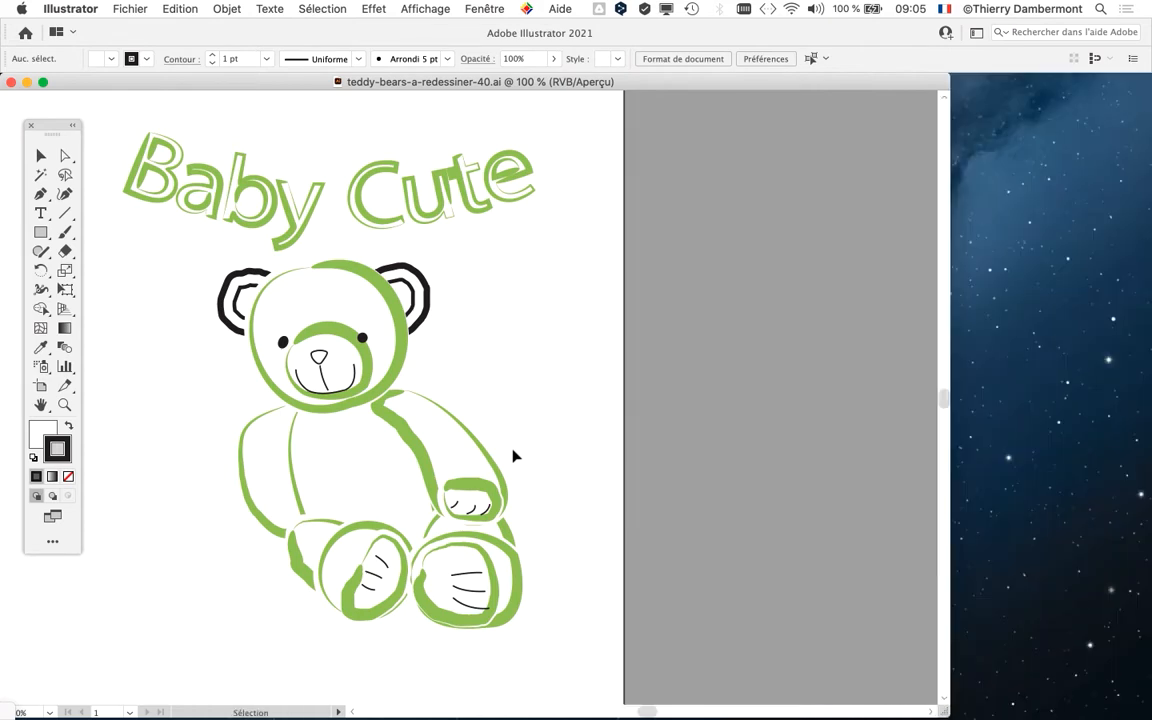
Display the on-screen keyboard viewer to examine the Tab and modifier keys, and close it
left_click(944, 8)
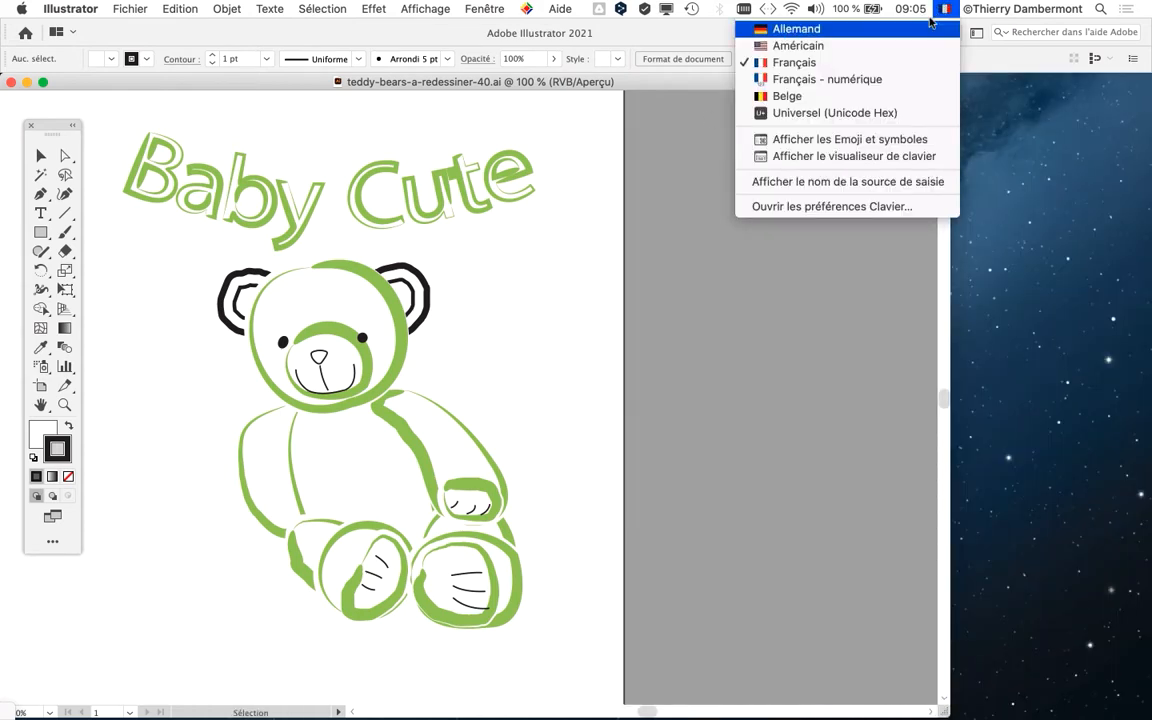
left_click(881, 161)
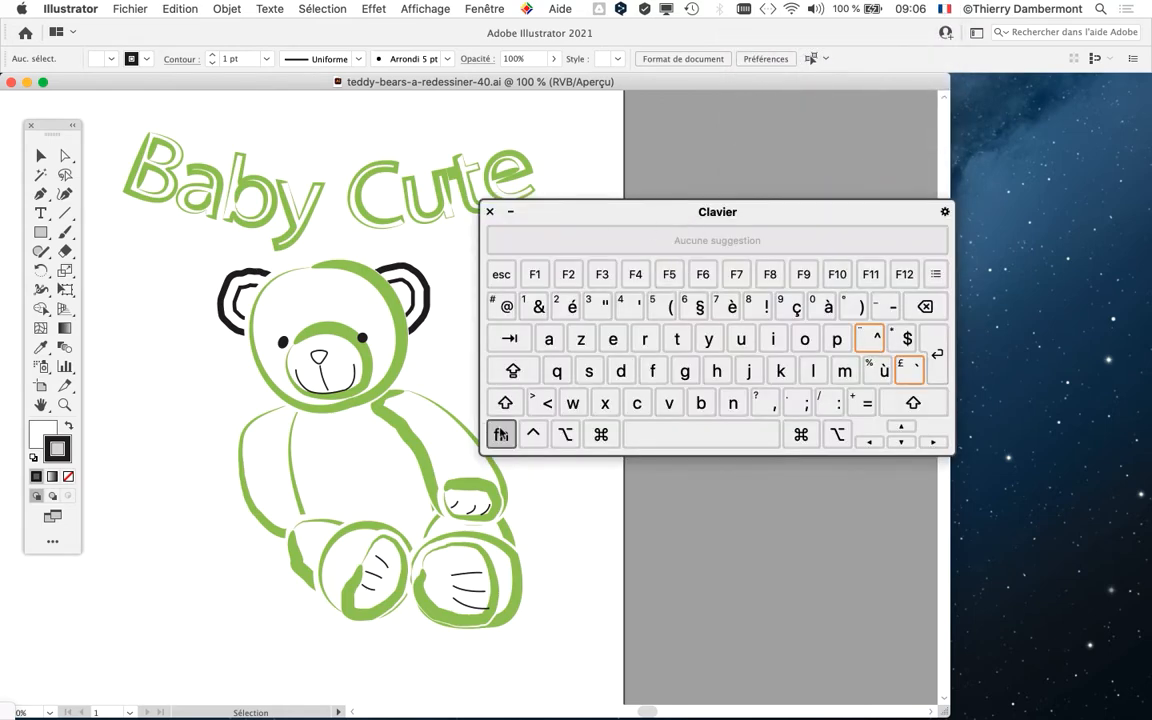
key("shift+alt+super")
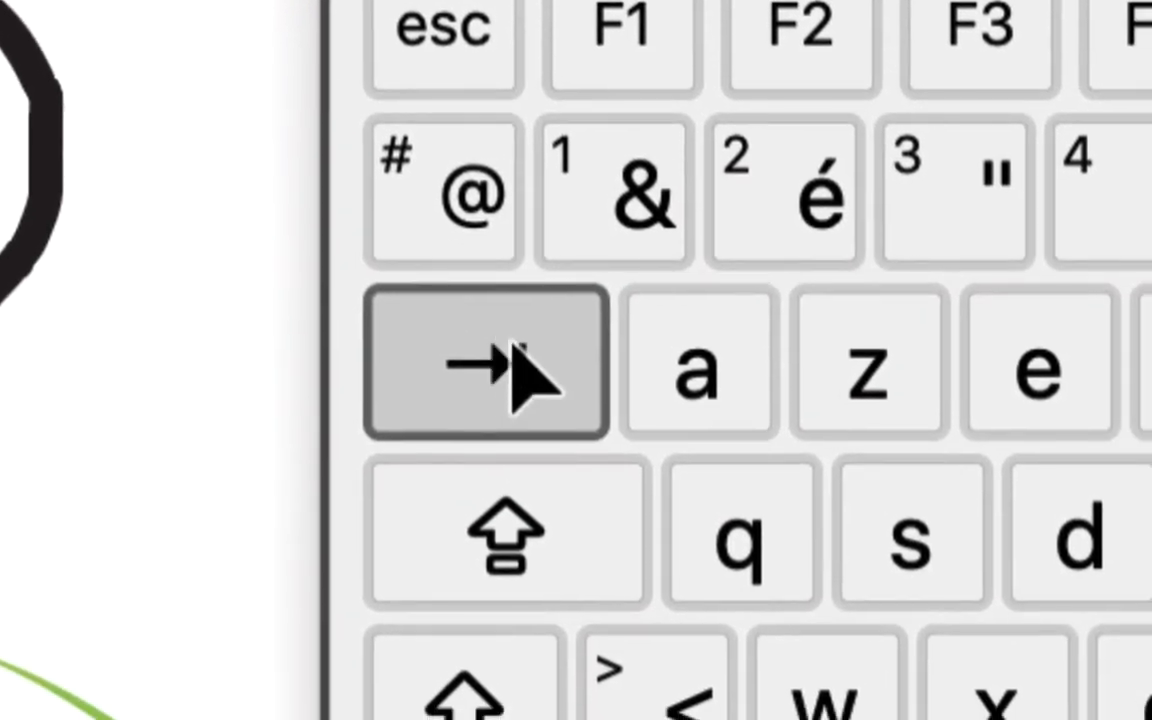
key("alt+super+8")
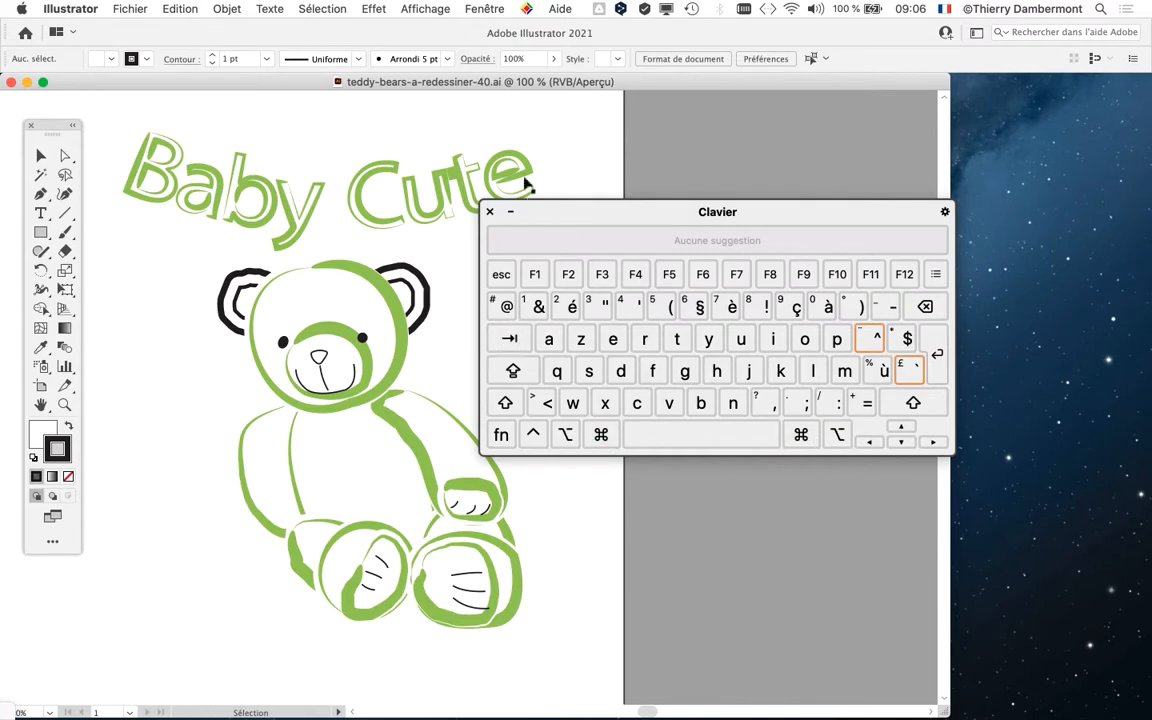
left_click(490, 211)
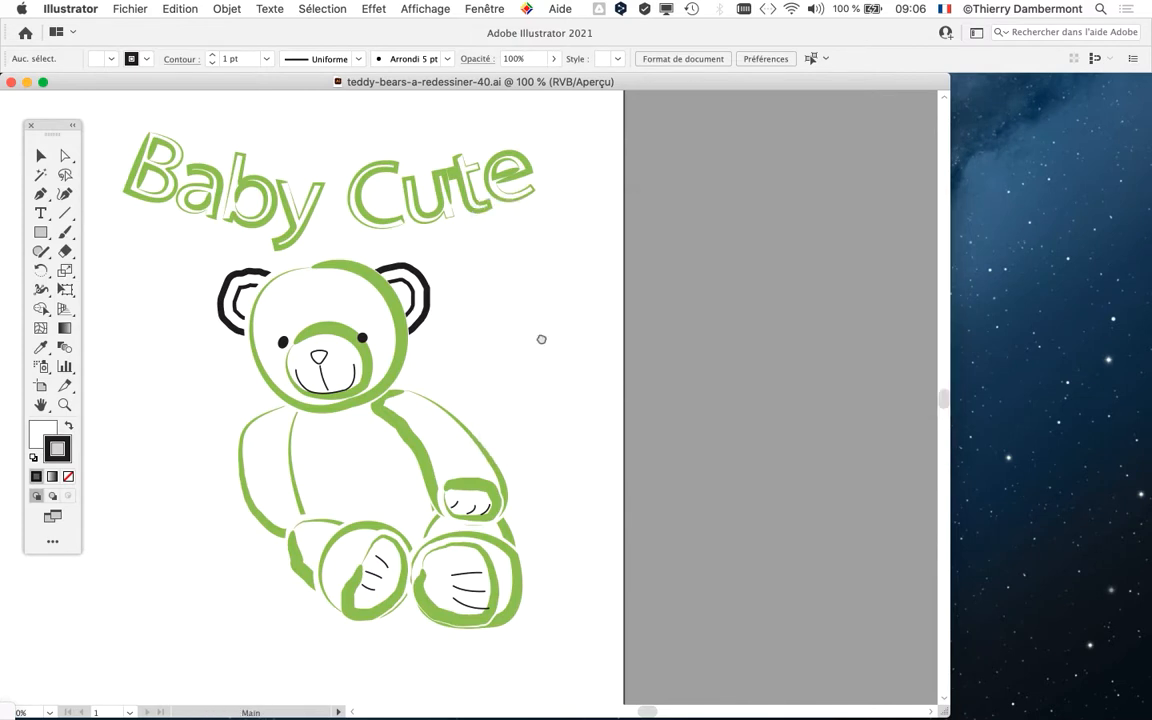
Switch to Finder and open creation-brushe-04.ai from the teddy bear 11 folder in Illustrator
left_click_drag(540, 337, 584, 356)
key("super+Tab")
key("super+Tab")
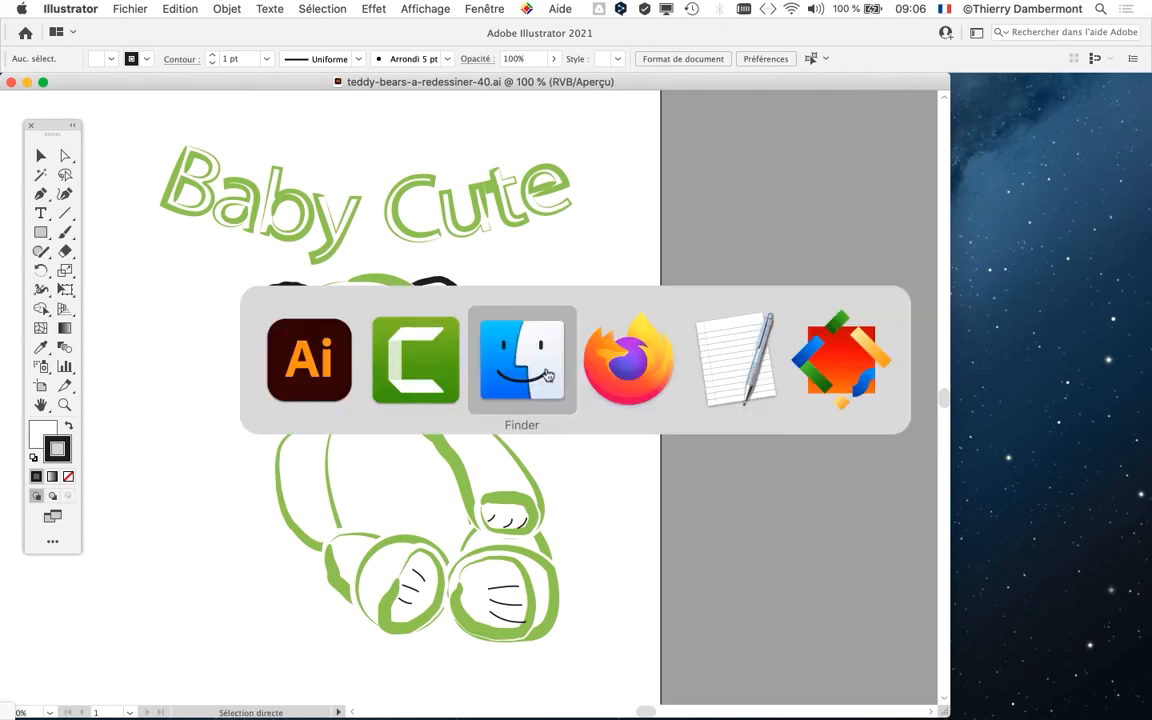
scroll(530, 340, "up", 10)
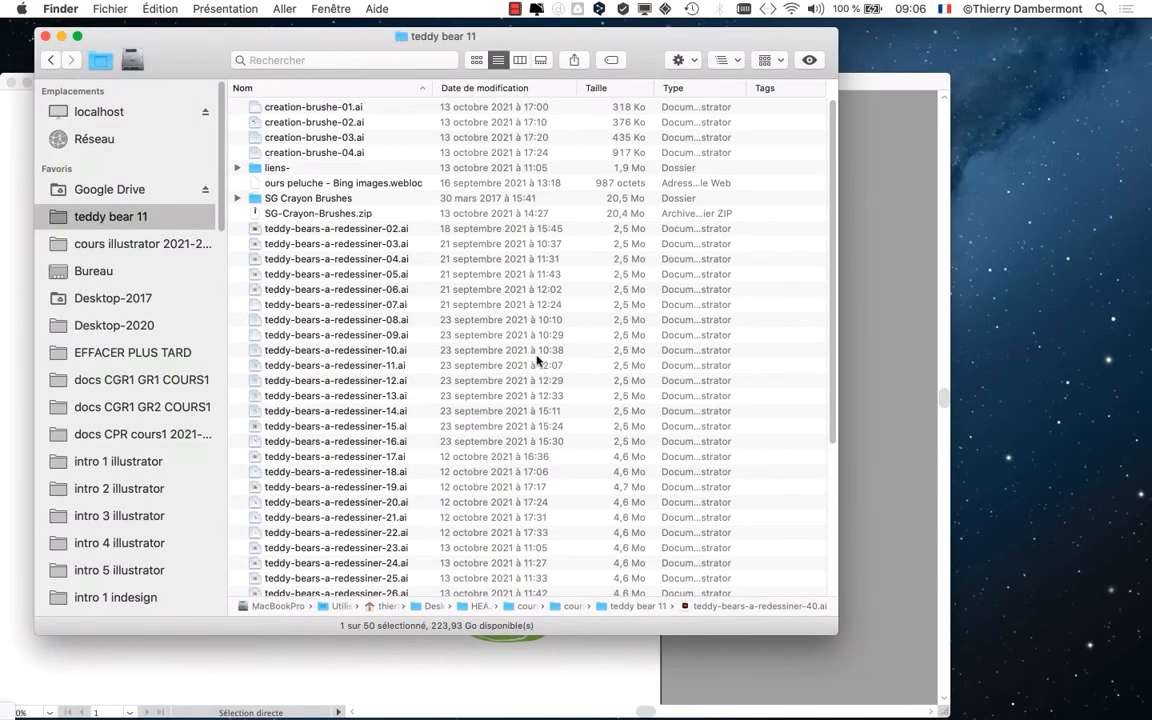
left_click(295, 155)
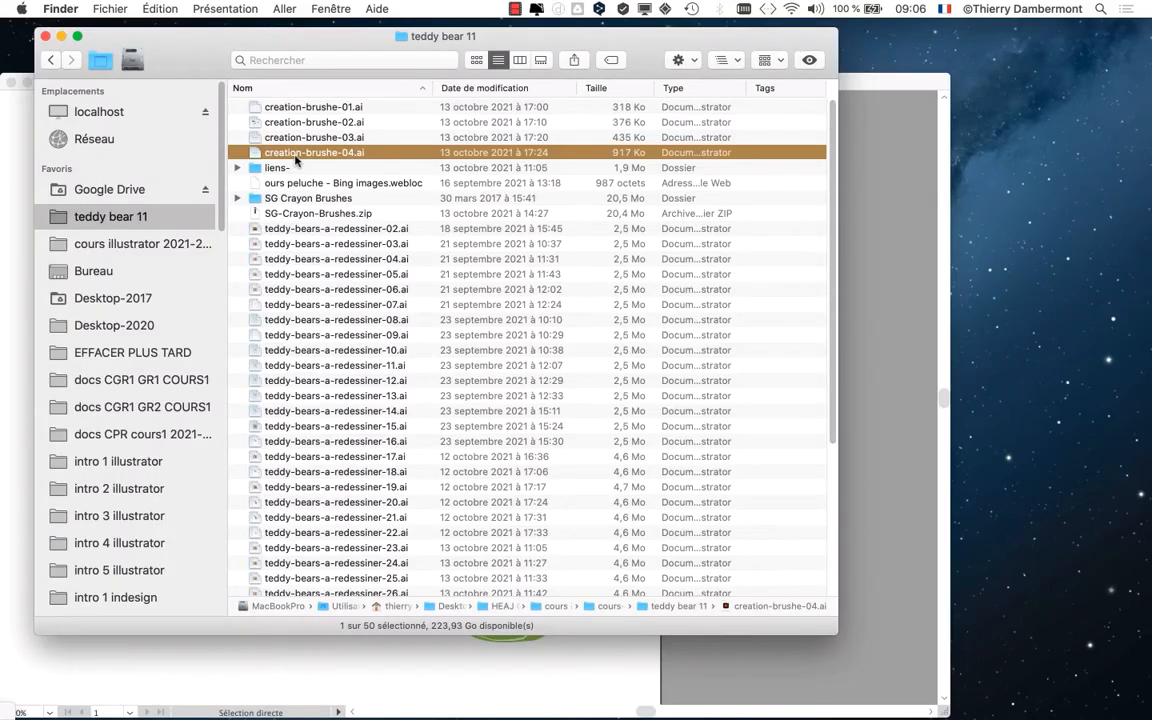
double_click(296, 155)
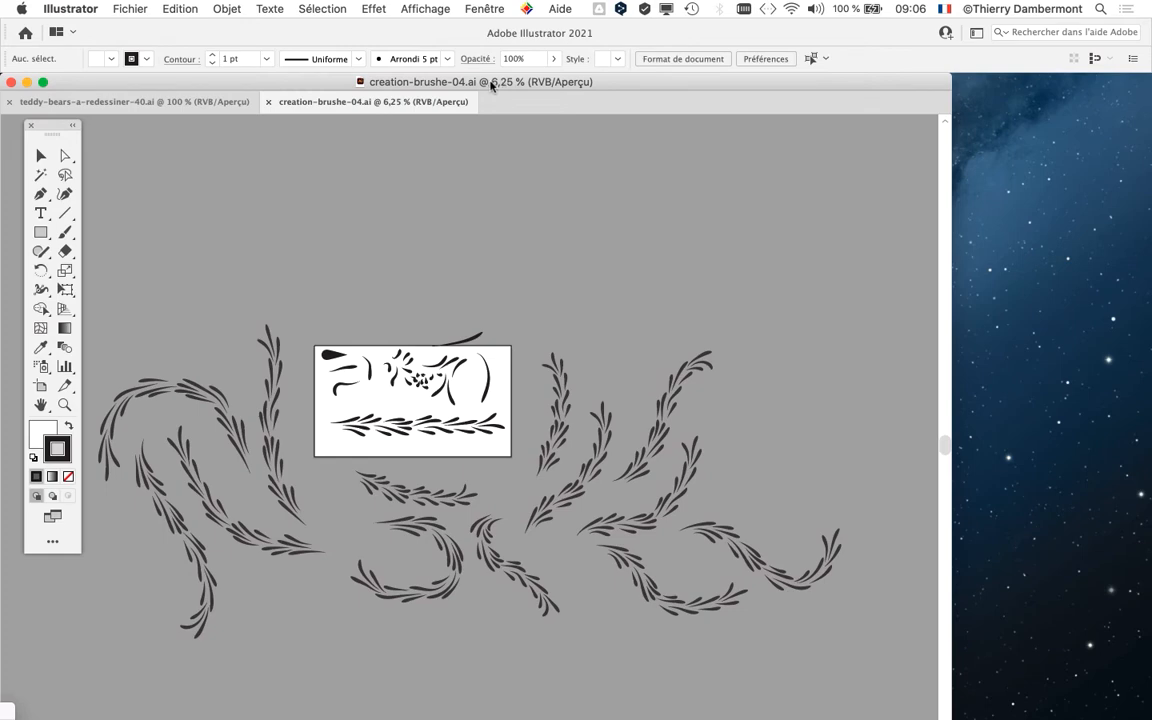
Switch back and forth between the teddy bear document and creation-brushe-04.ai to compare the two open files
left_click(150, 101)
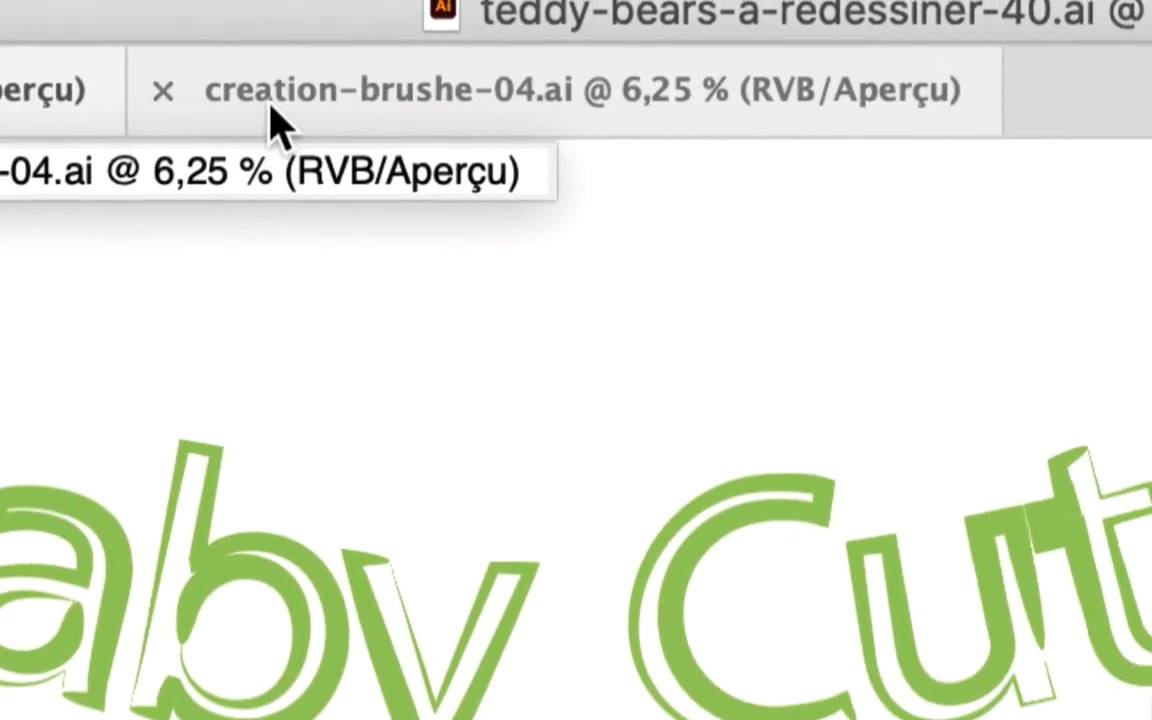
left_click(712, 110)
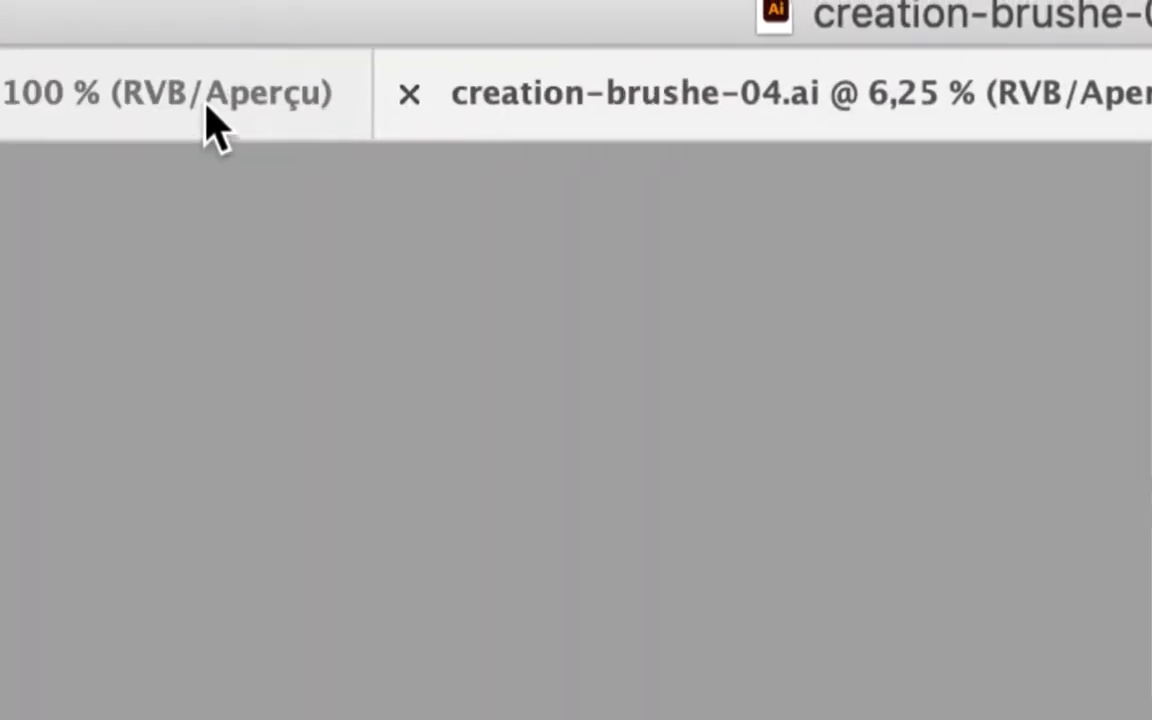
left_click(160, 120)
left_click(763, 146)
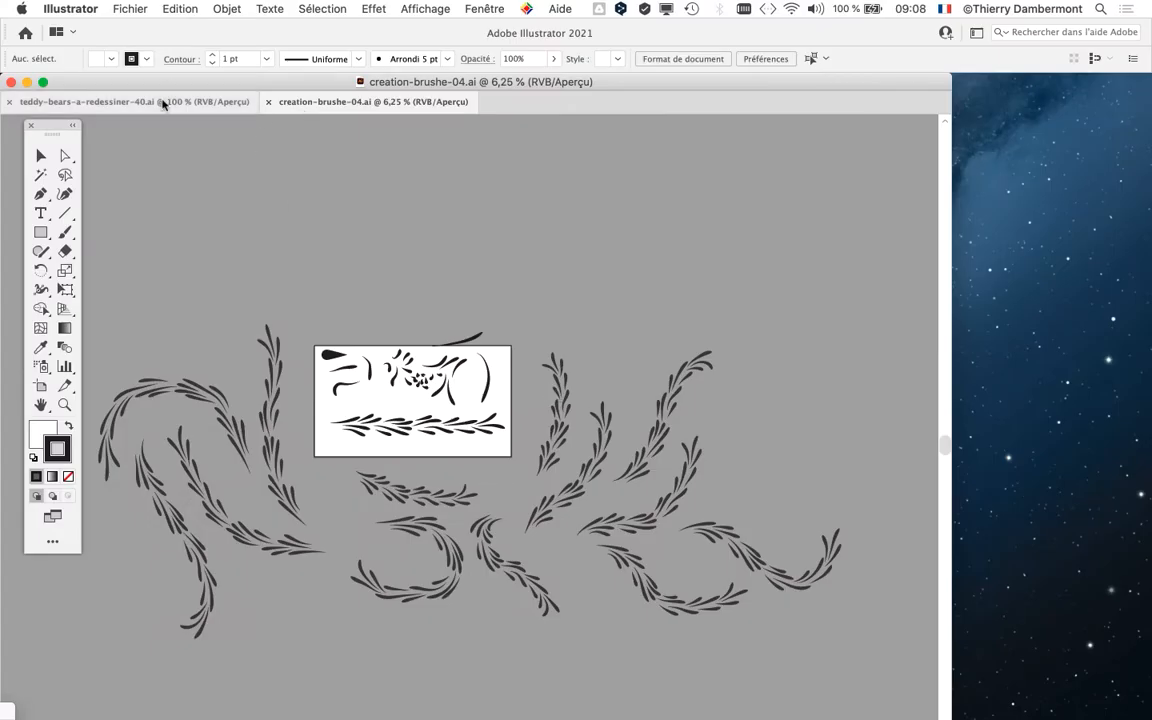
Save the teddy bear document as a new version named teddy-bears-a-redessiner-41.ai in the teddy bear 11 folder
left_click(148, 102)
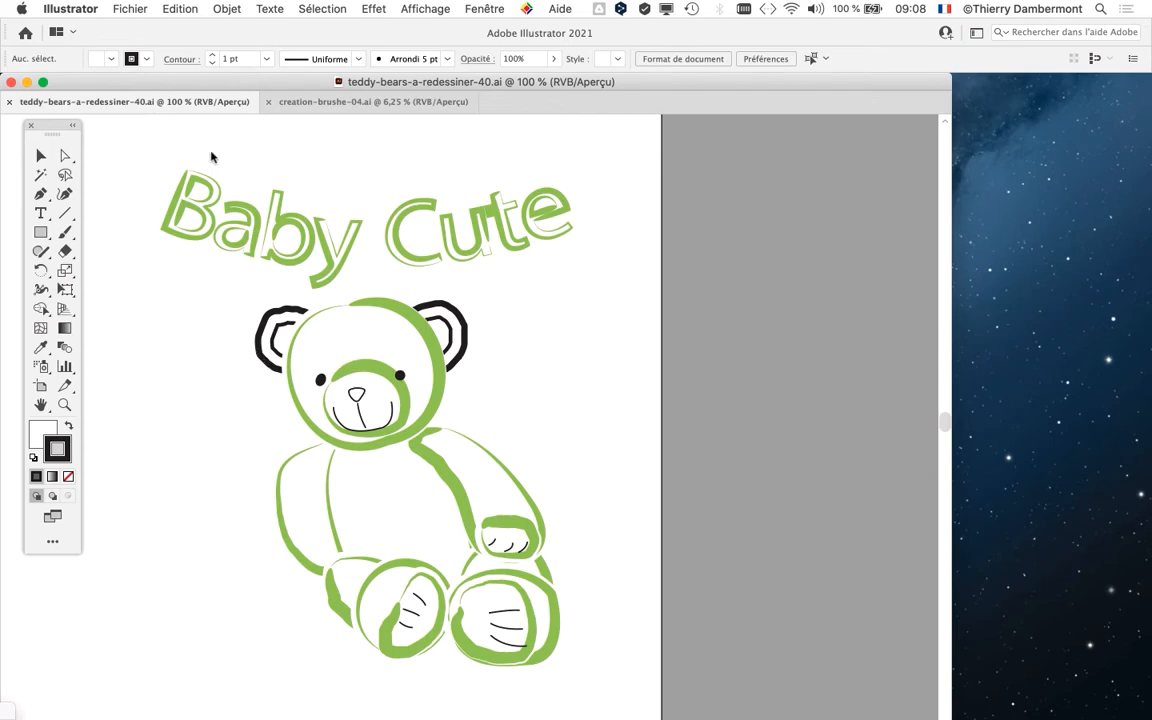
left_click(118, 8)
left_click(173, 163)
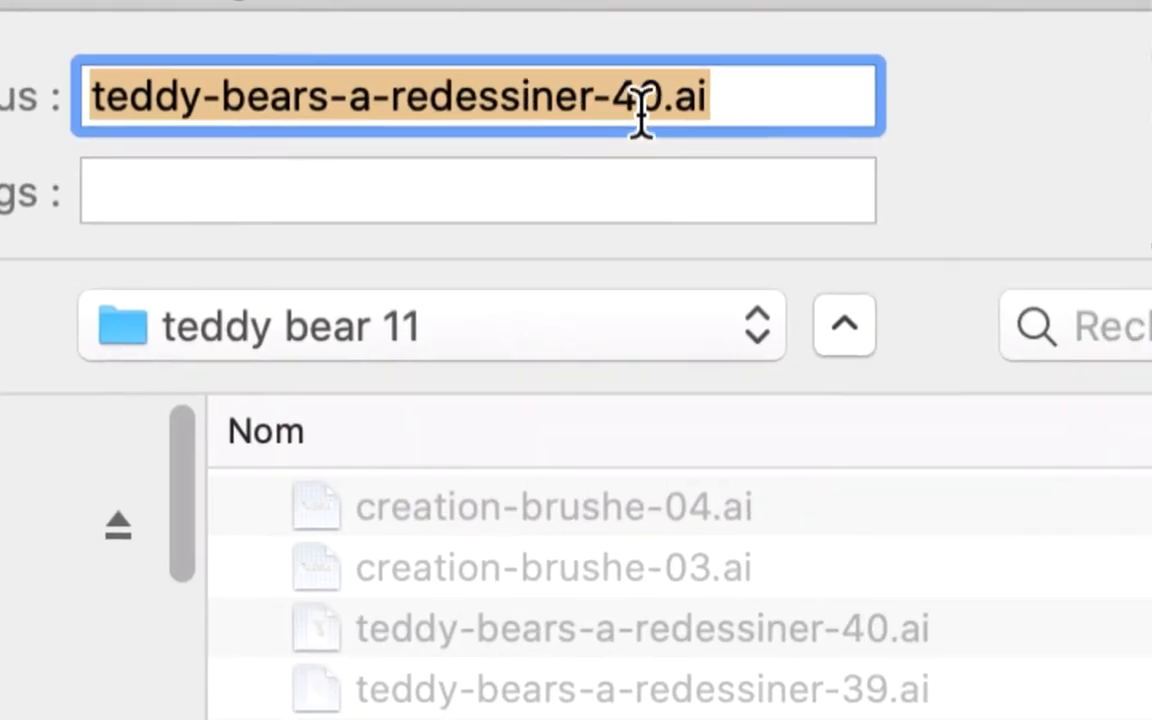
left_click_drag(955, 22, 966, 22)
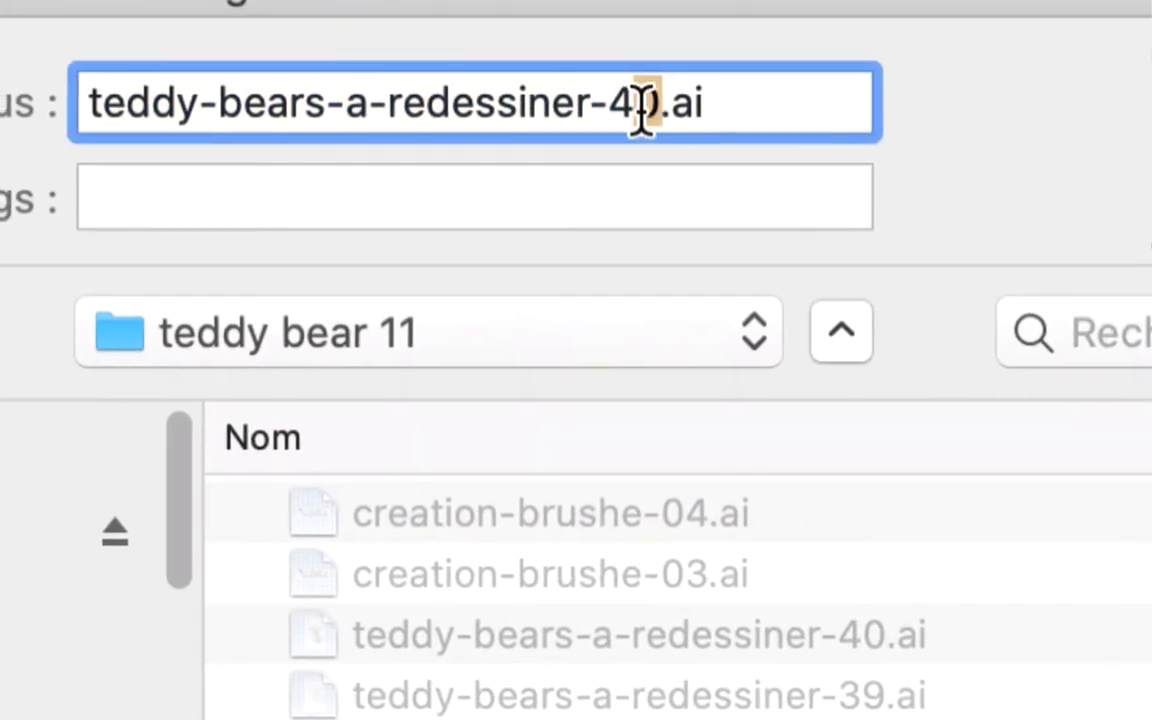
type("1")
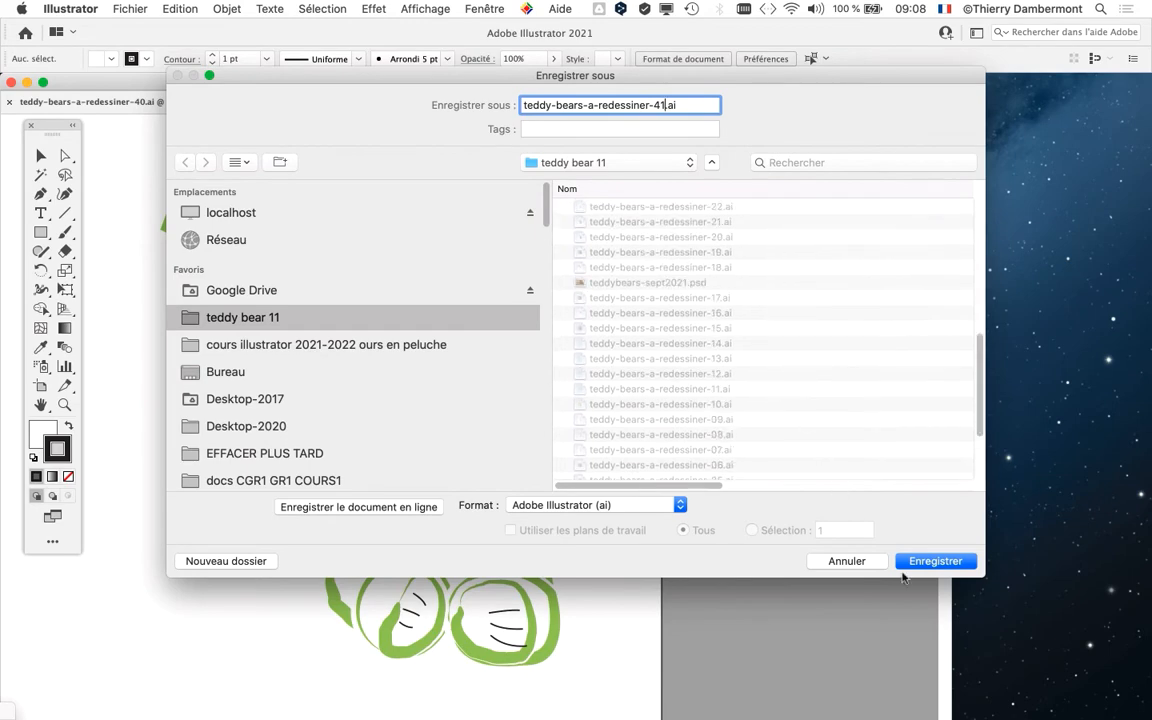
left_click(940, 561)
left_click(785, 585)
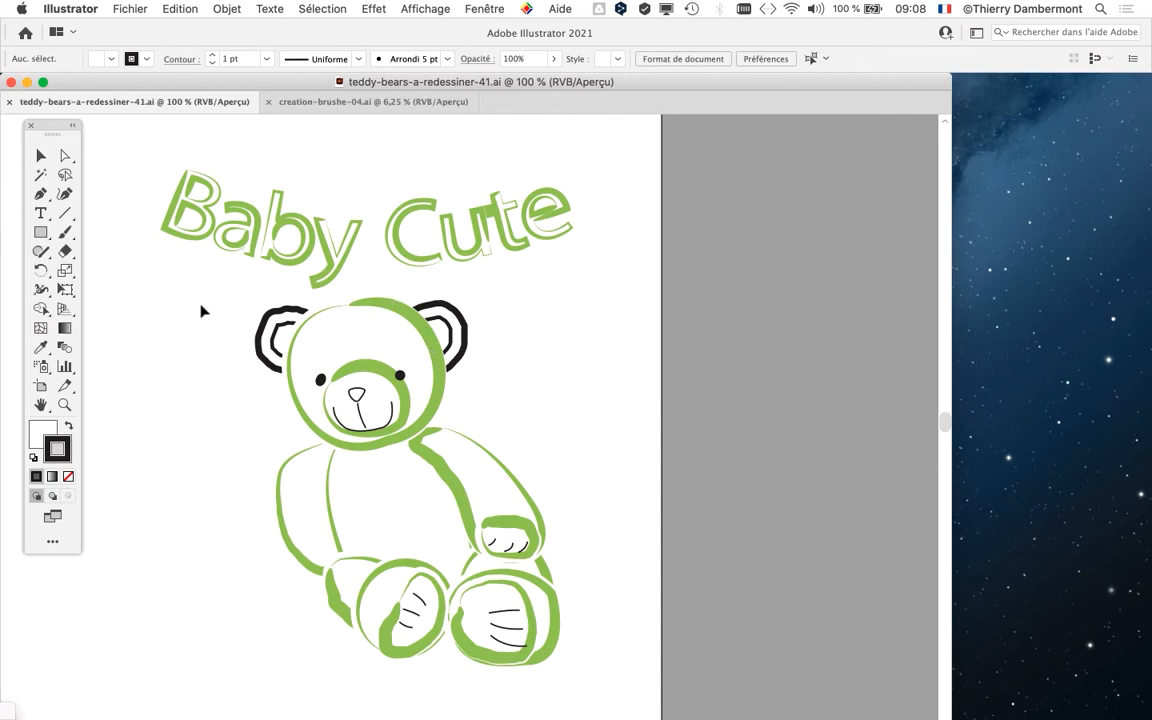
Show the document's layer list (Calques) and place it closer to the bear drawing
left_click(484, 9)
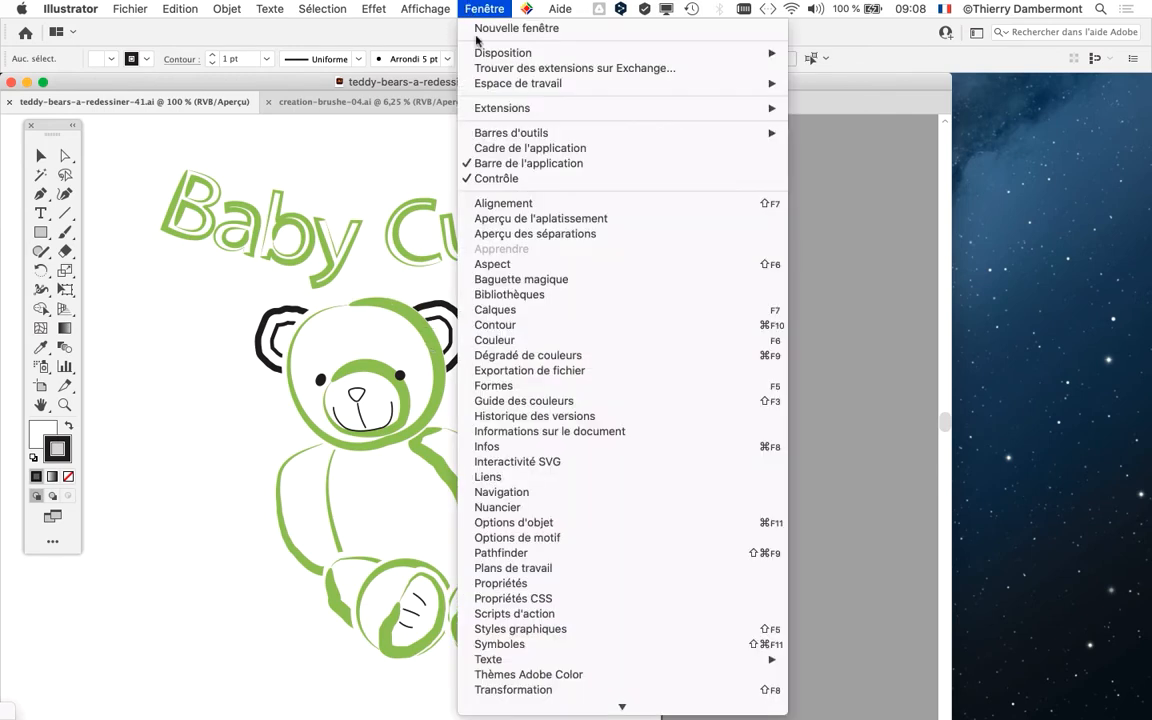
left_click(540, 314)
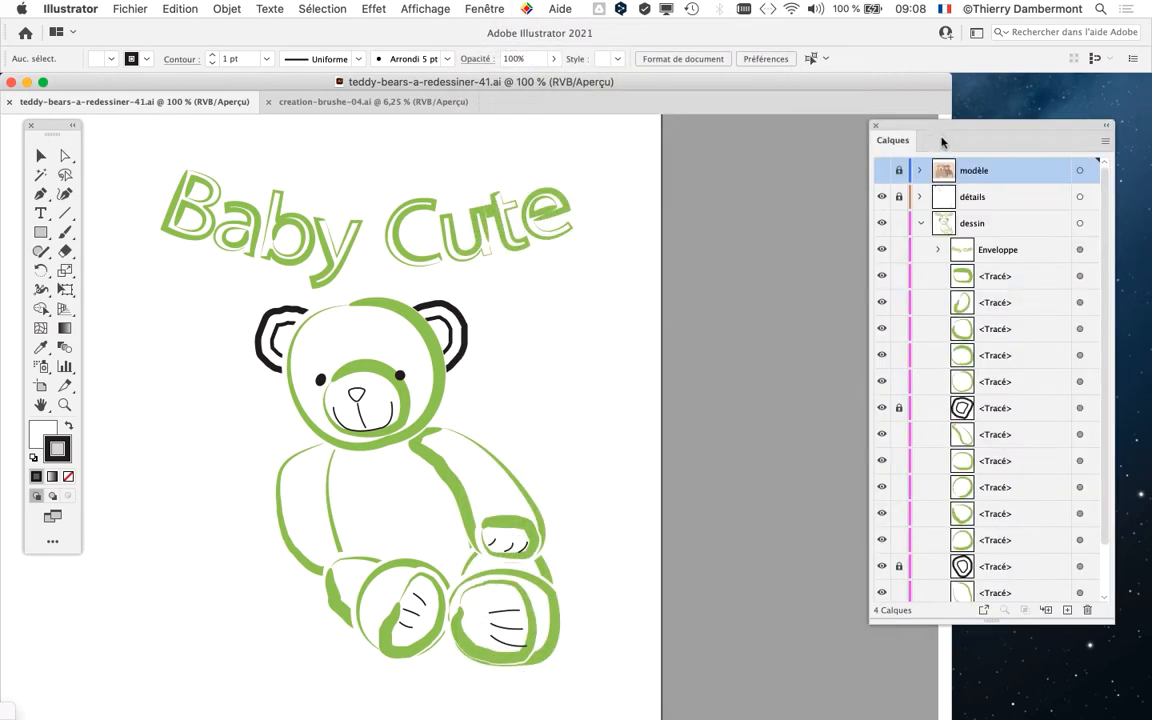
left_click_drag(822, 124, 552, 77)
Collapse the dessin layer to view the top-level layers, and expand it again to inspect its objects
left_click(648, 177)
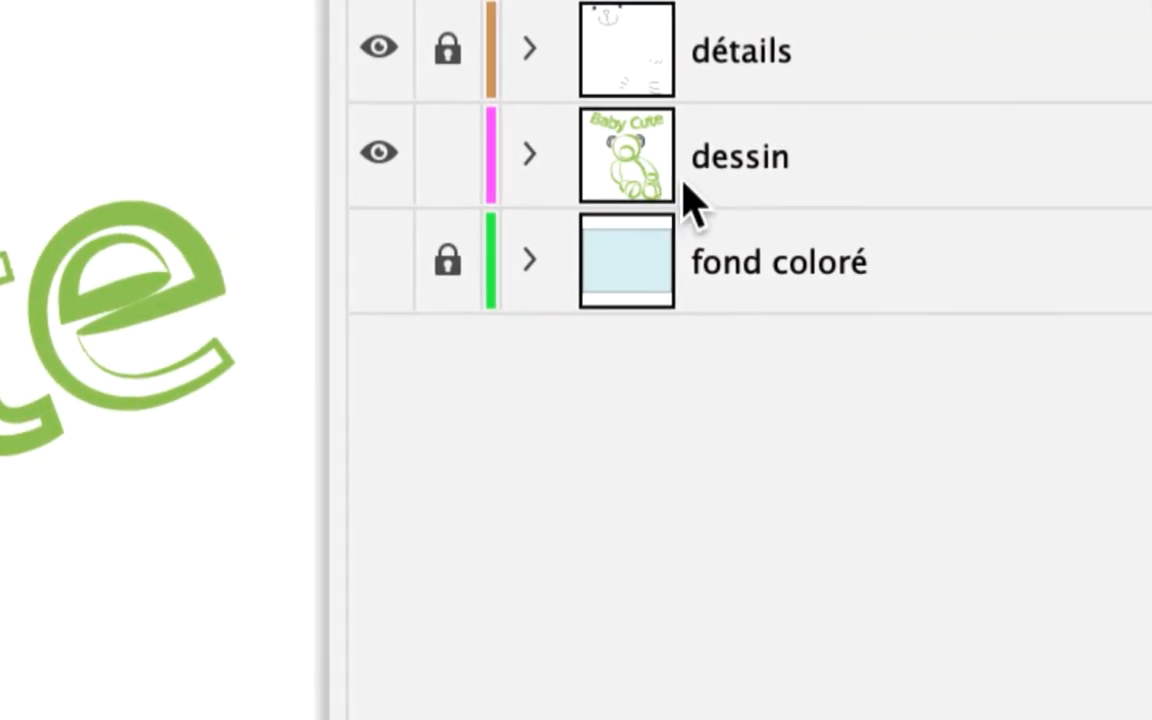
left_click(938, 362)
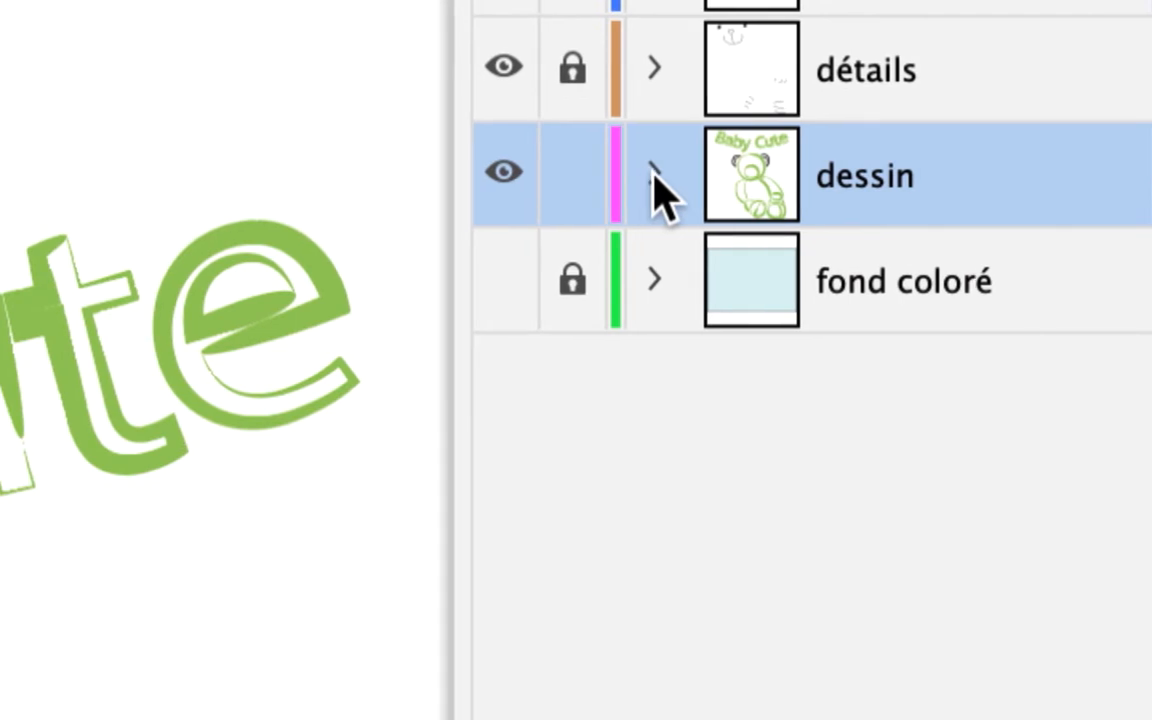
left_click(651, 174)
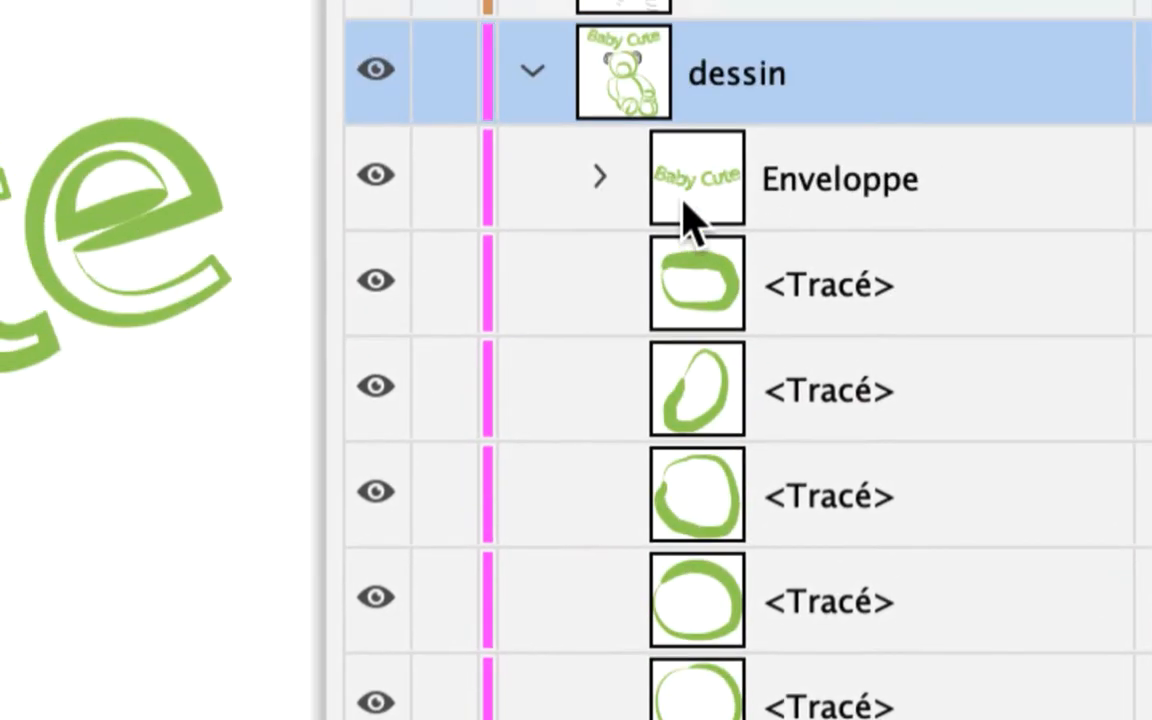
Lock the Enveloppe object holding the Baby Cute lettering in the dessin layer
left_click(655, 100)
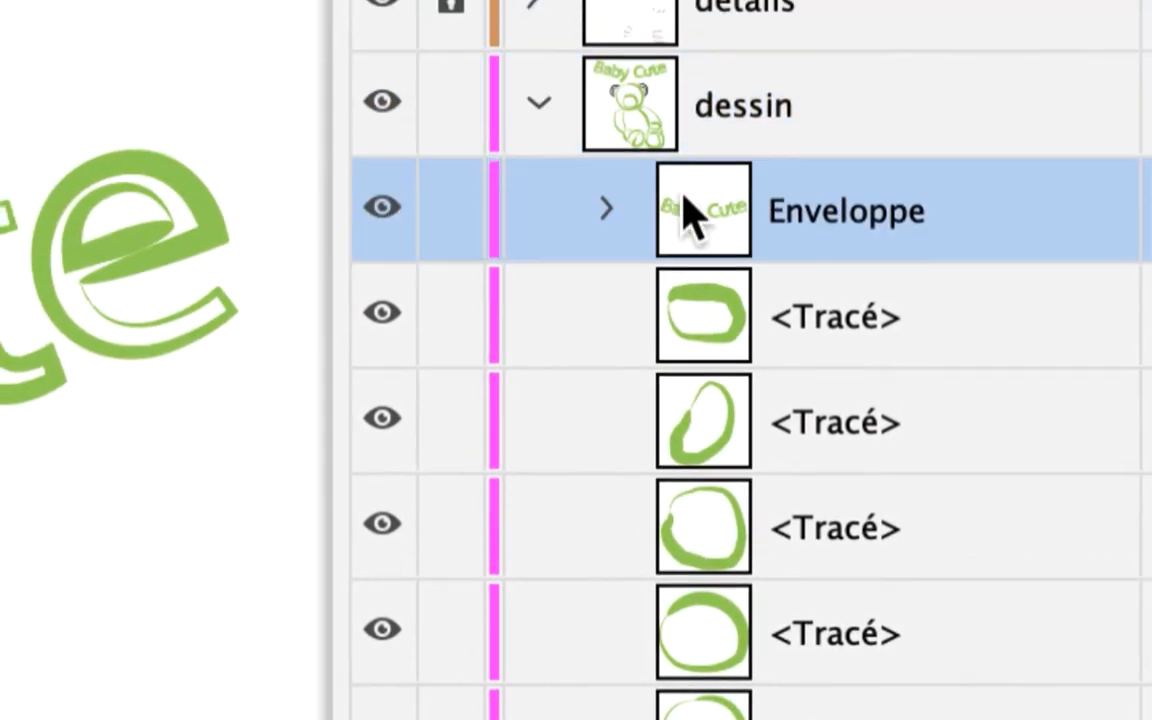
left_click(783, 196)
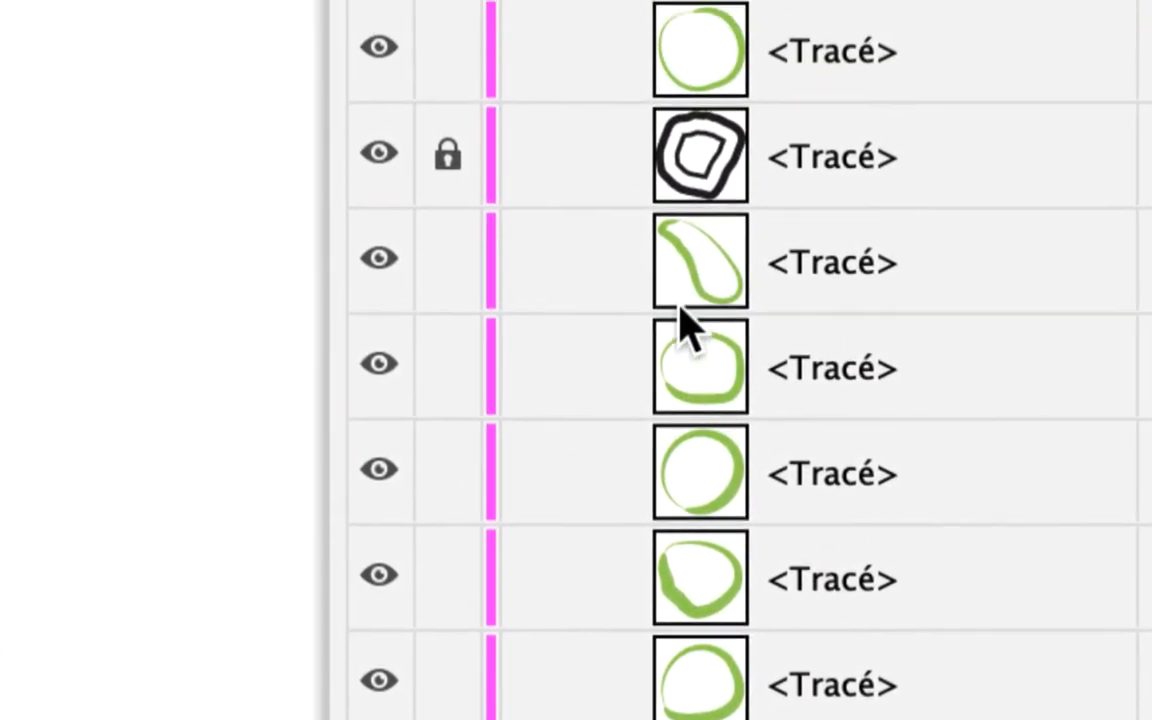
scroll(681, 246, "up", 3)
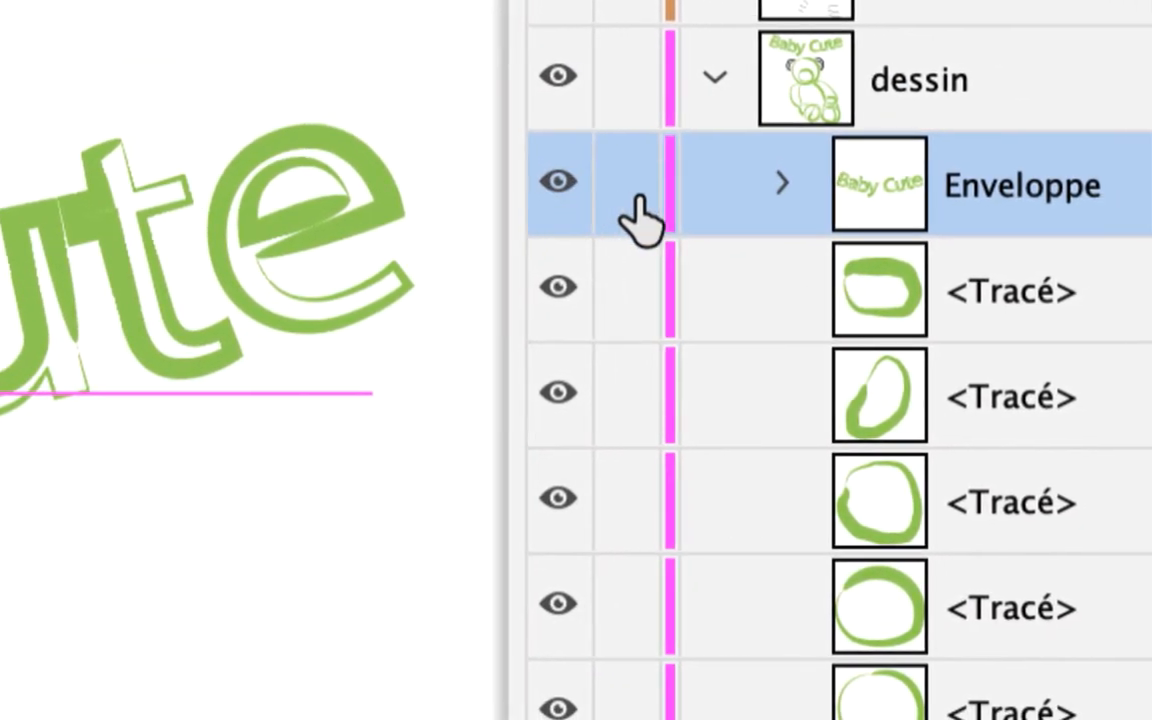
left_click(440, 92)
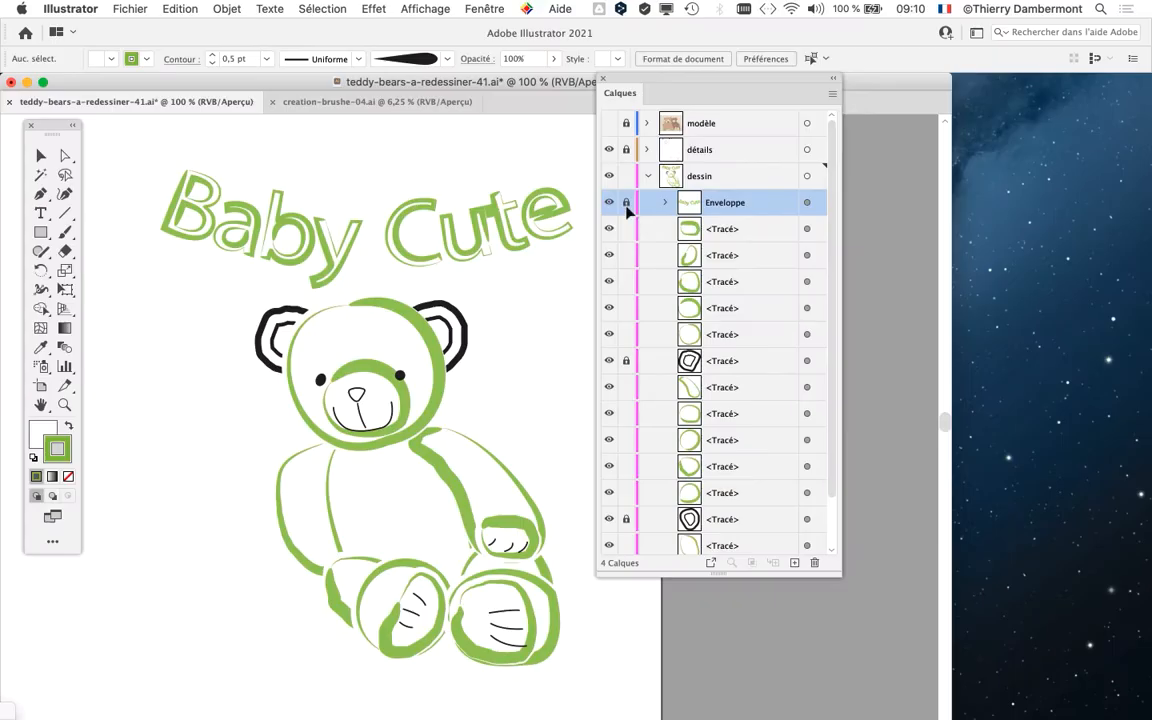
Select all unlocked outlines of the bear and enlarge the drawing to 150 %, keeping the layer list clear of the artwork
left_click_drag(677, 88, 875, 96)
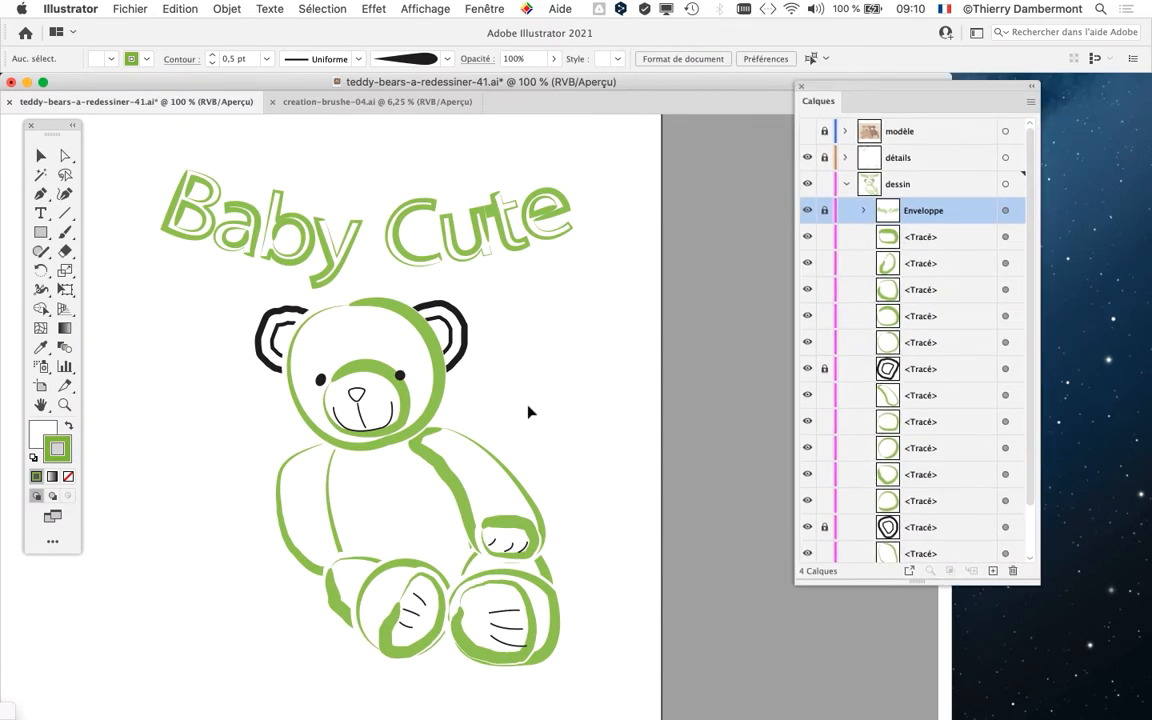
key("super+a")
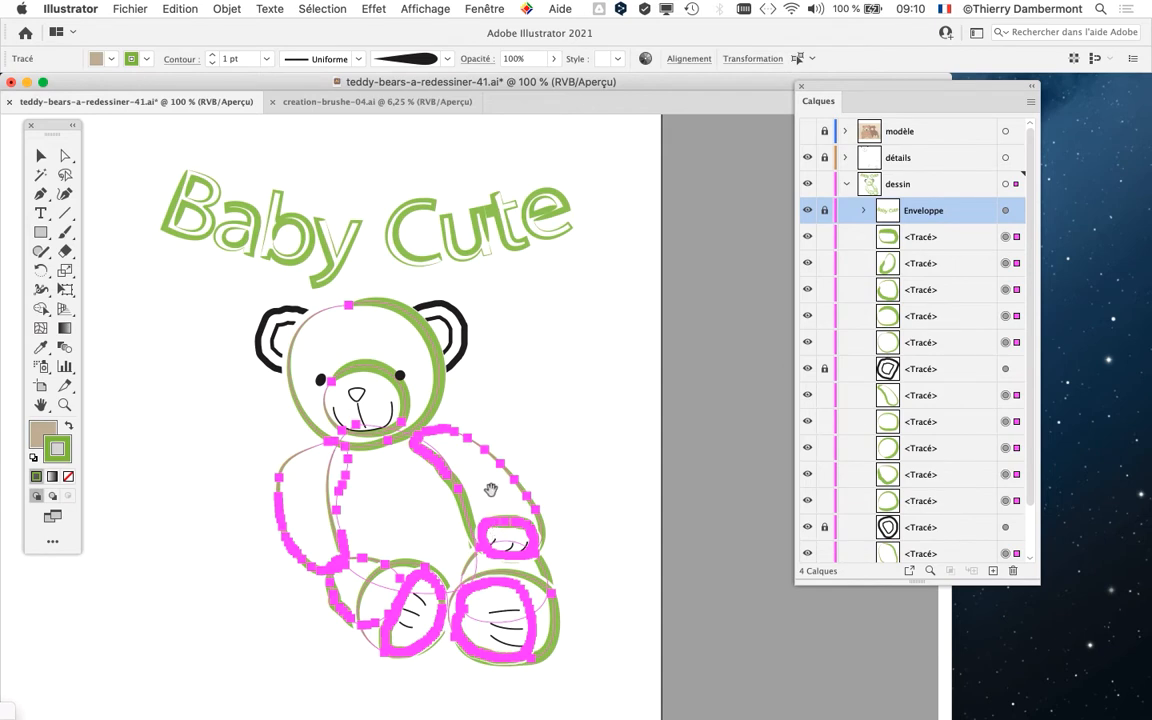
left_click_drag(492, 487, 507, 413)
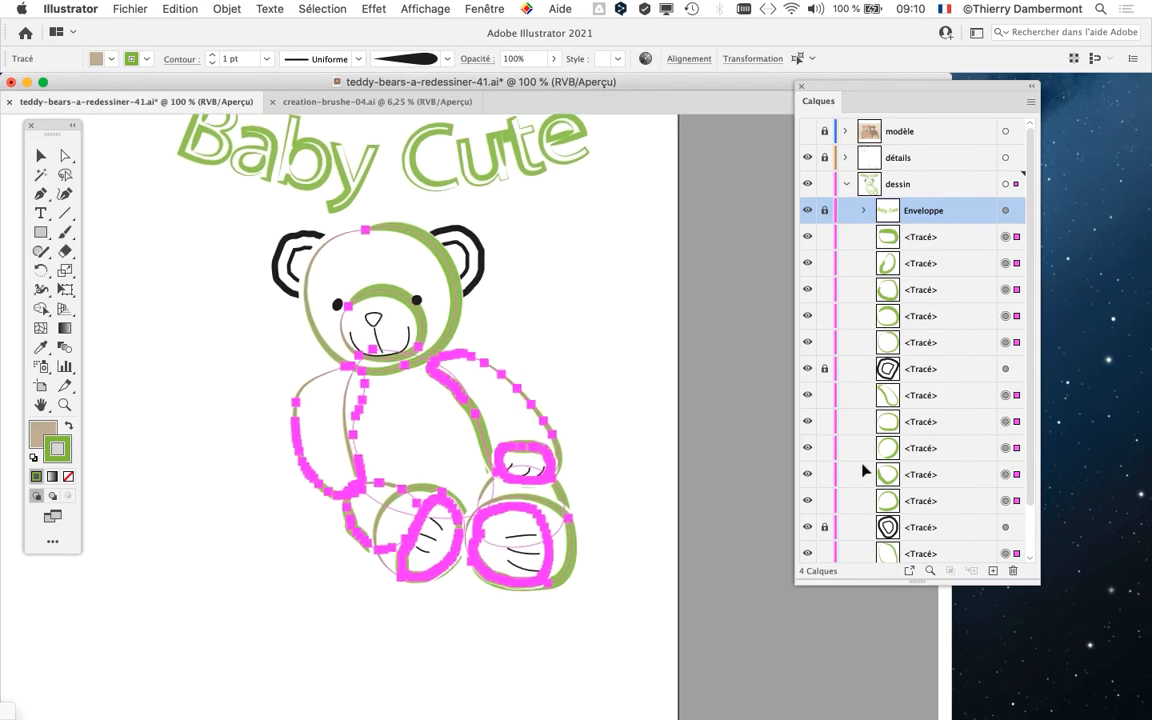
key("super+plus")
left_click_drag(386, 437, 316, 437)
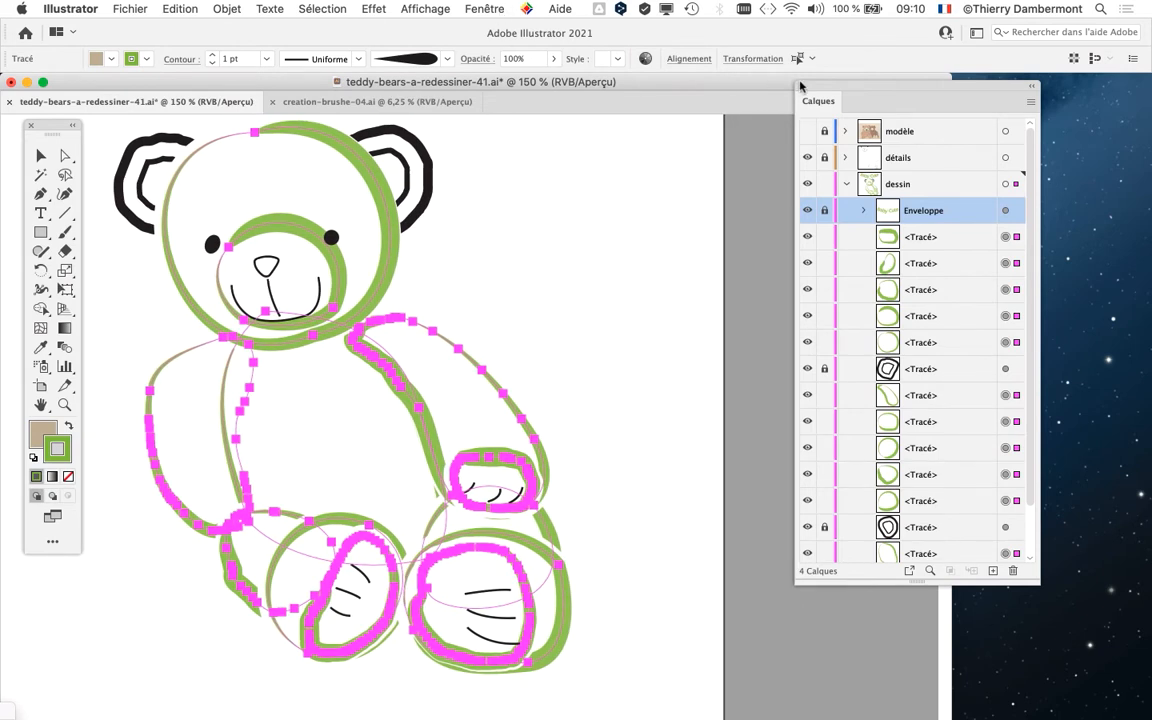
left_click_drag(815, 90, 925, 104)
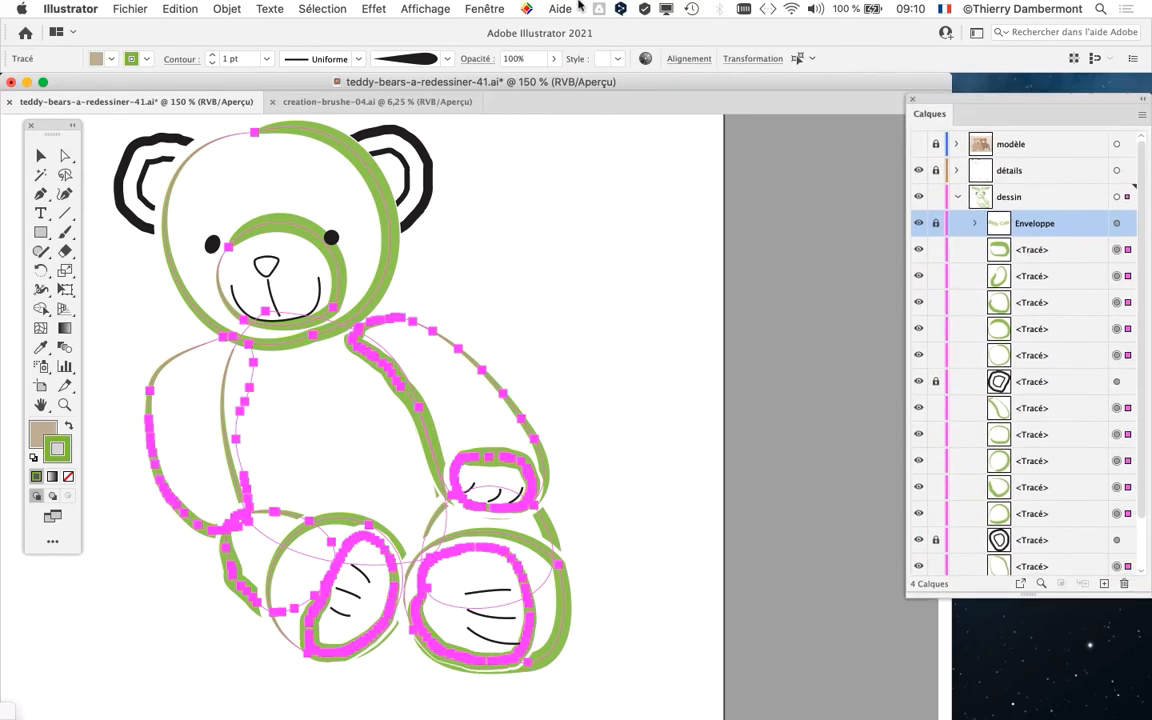
Show the brush list (Formes) and look through it to the tapered brush and the entries below it
left_click(488, 8)
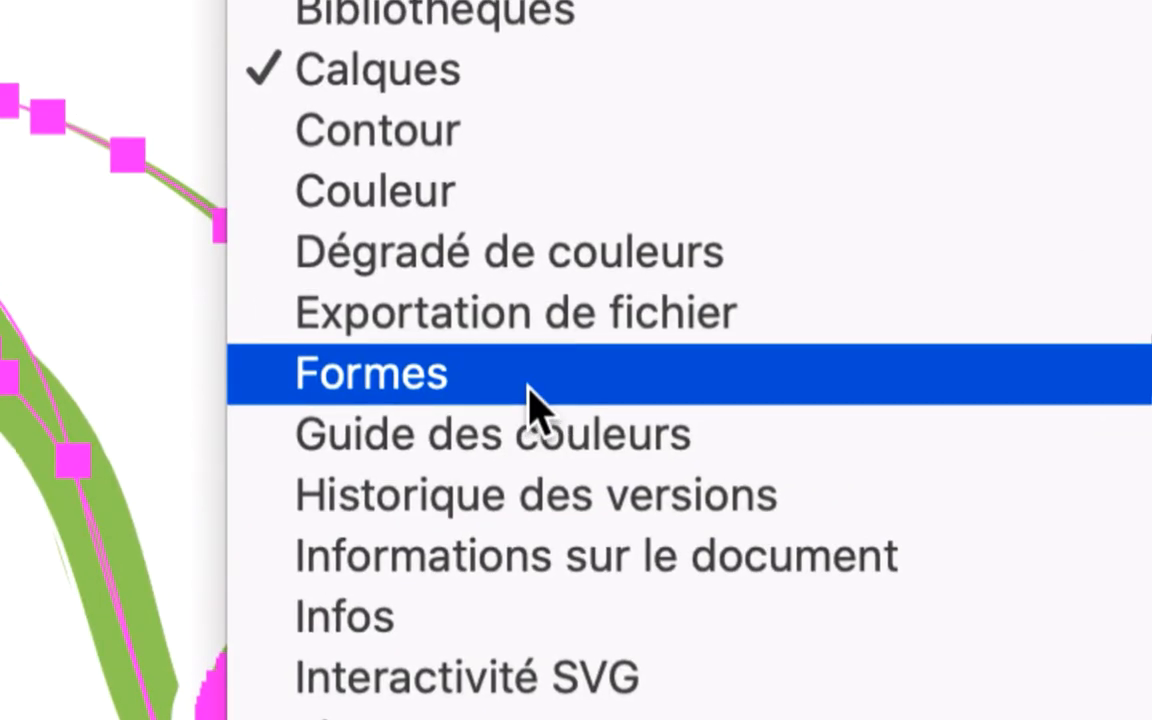
left_click(530, 390)
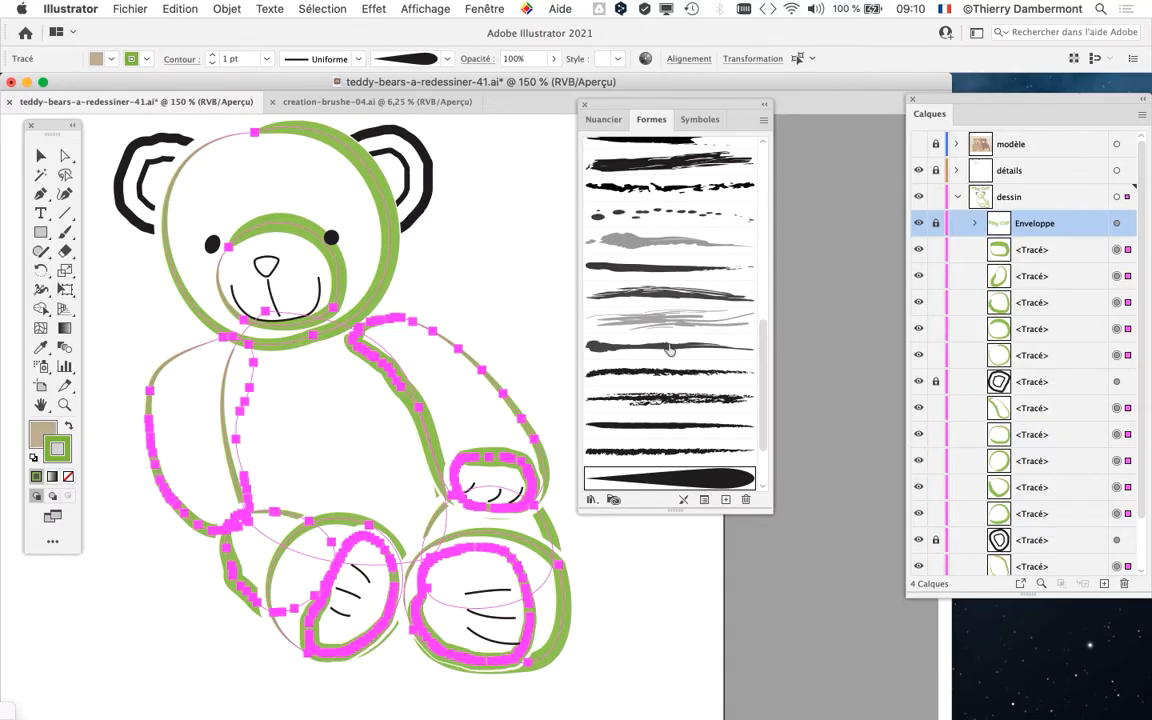
scroll(764, 463, "down", 3)
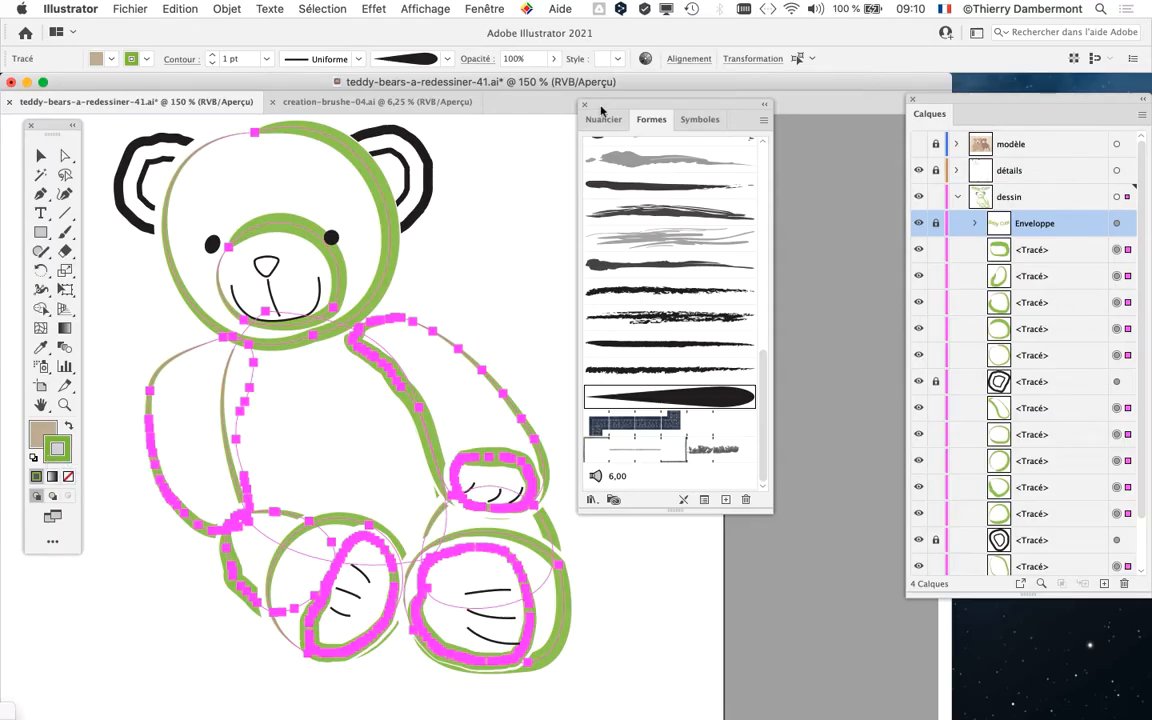
left_click_drag(601, 110, 537, 74)
Show the swatches (Nuancier), try blue, yellow-green, orange, yellow and green strokes on the selected outlines, and settle on violet C=75 M=100 J=0 N=0
left_click(482, 8)
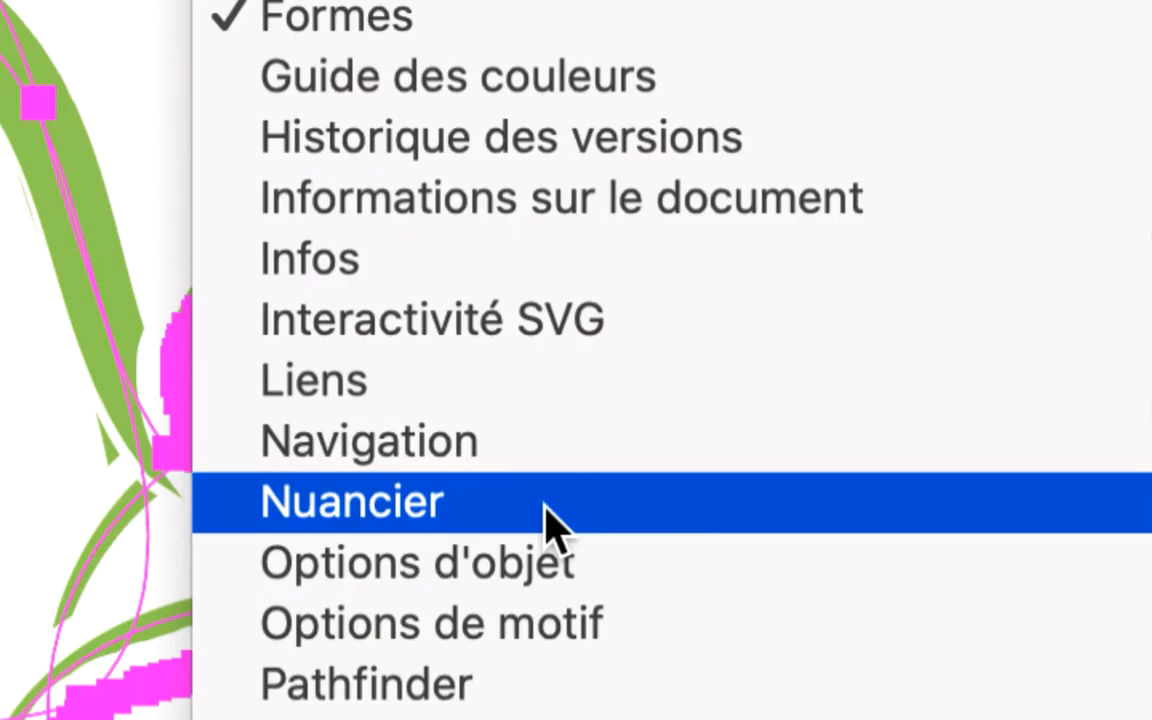
left_click(546, 508)
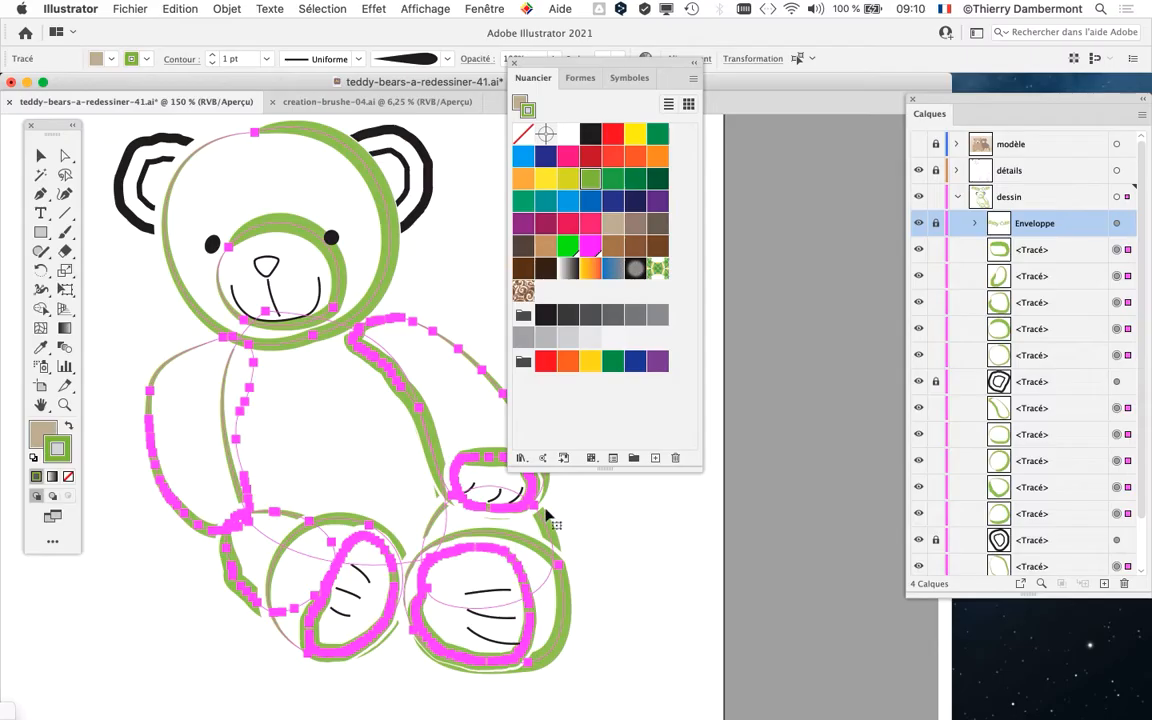
left_click(587, 203)
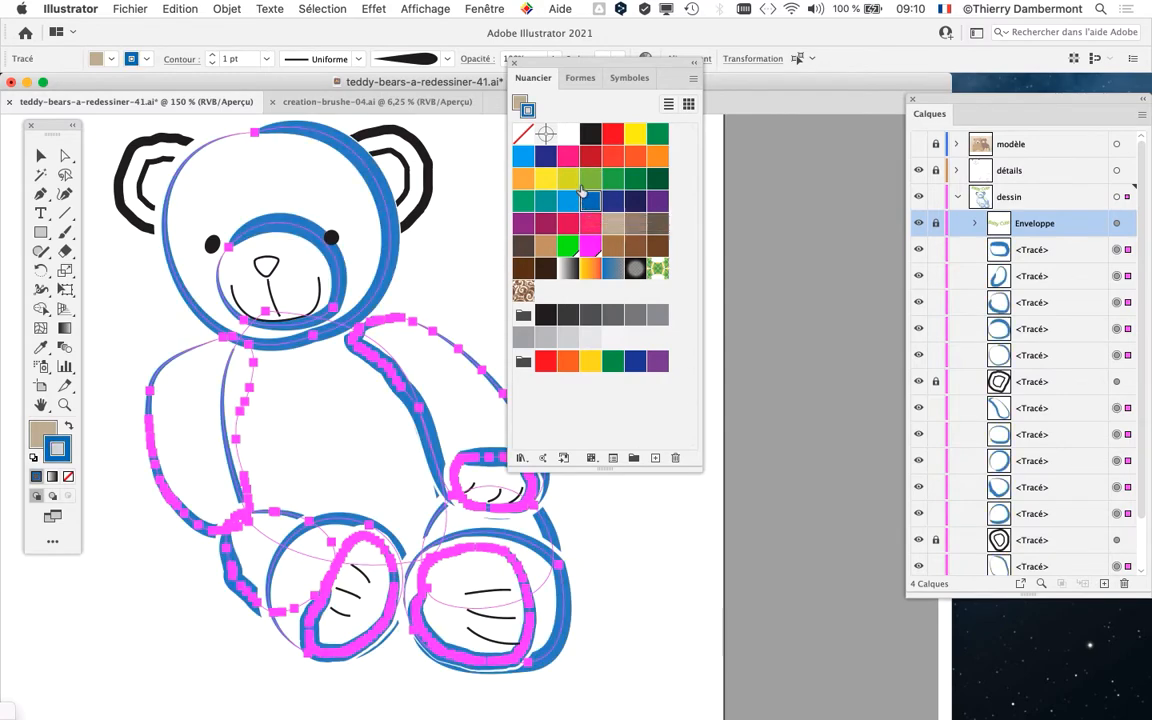
left_click(570, 179)
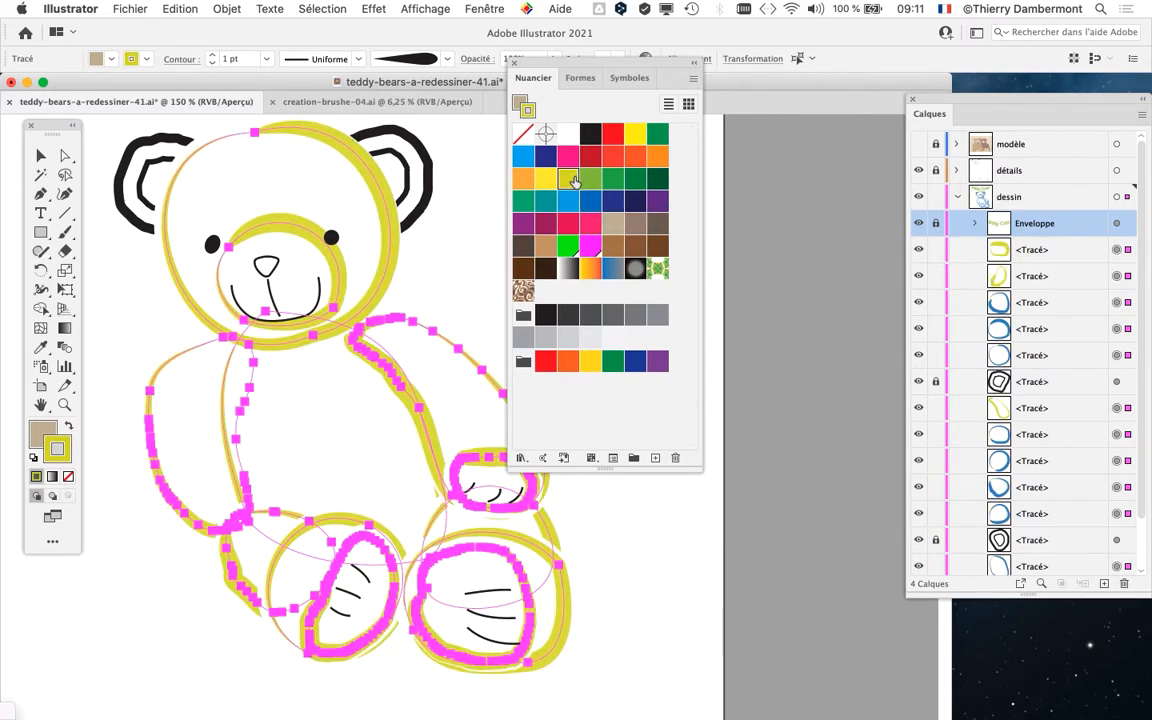
left_click(659, 155)
left_click(634, 156)
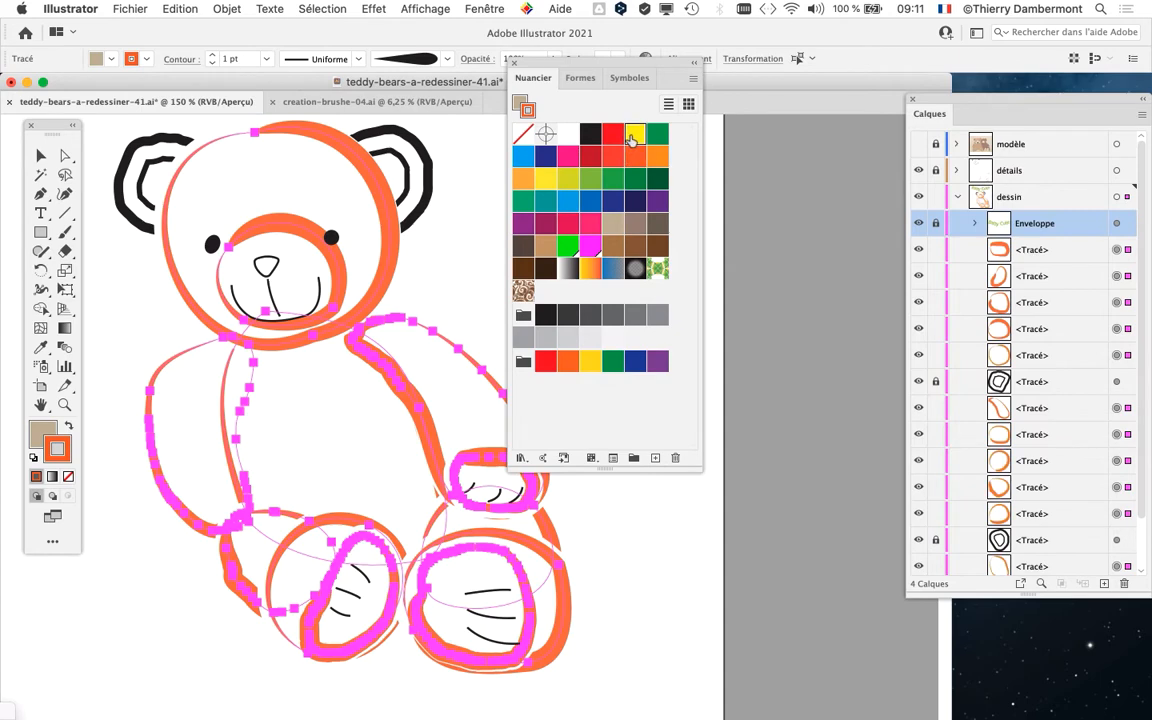
left_click(634, 136)
left_click(657, 179)
left_click(656, 203)
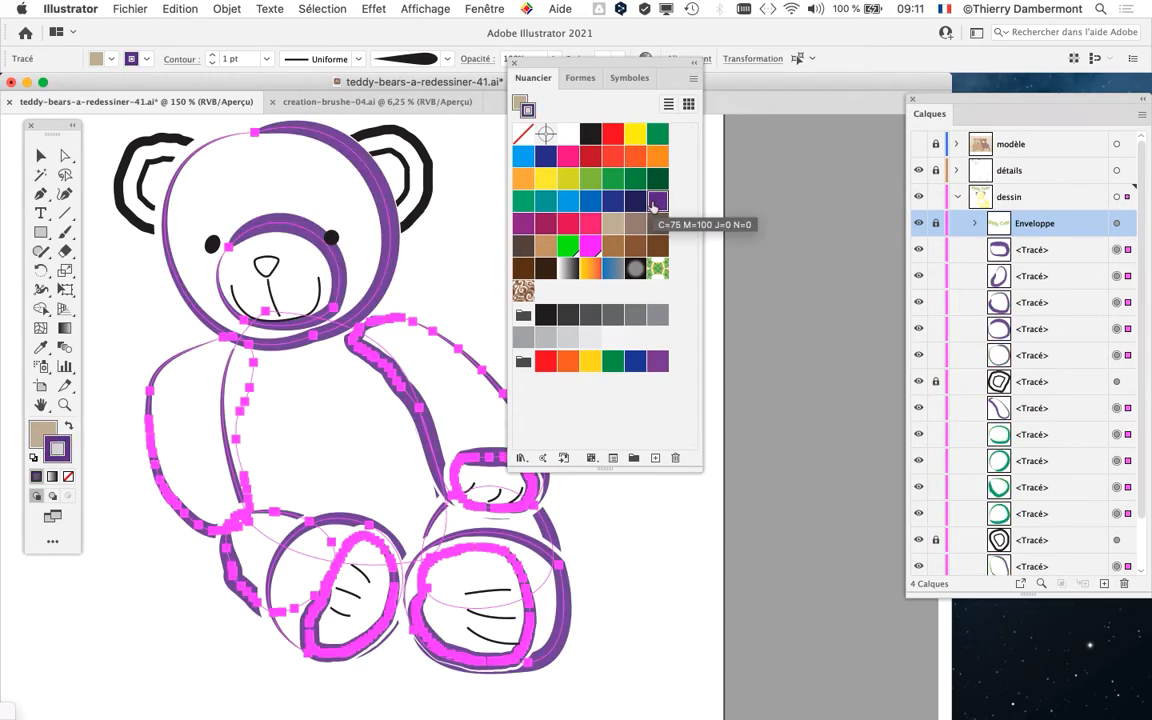
Detach the brush list (Formes) from its group into a separate floating window and bring the swatches back into view
left_click_drag(598, 66, 666, 150)
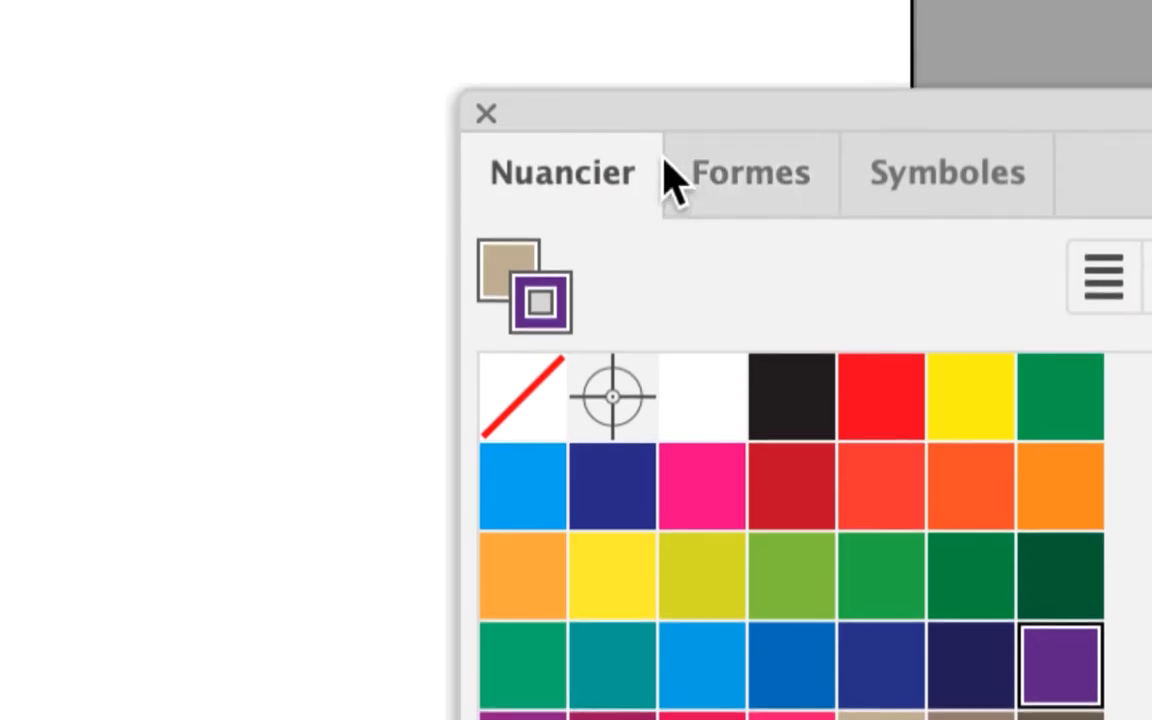
left_click(712, 182)
left_click(607, 180)
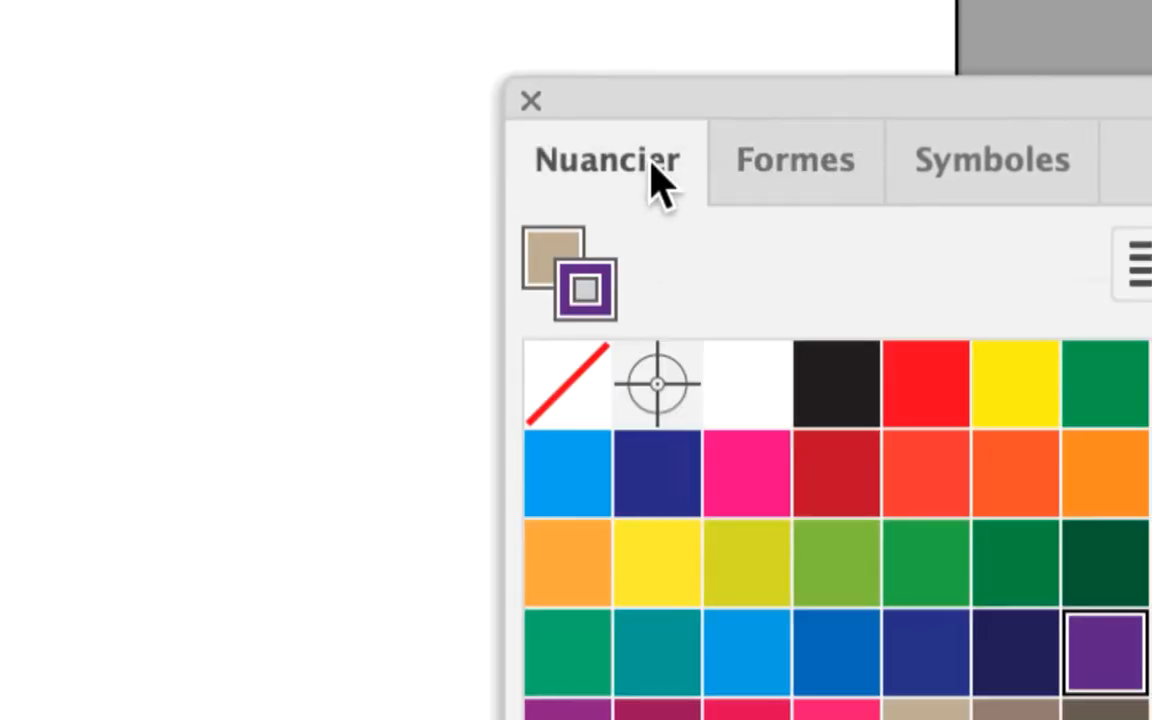
left_click(765, 182)
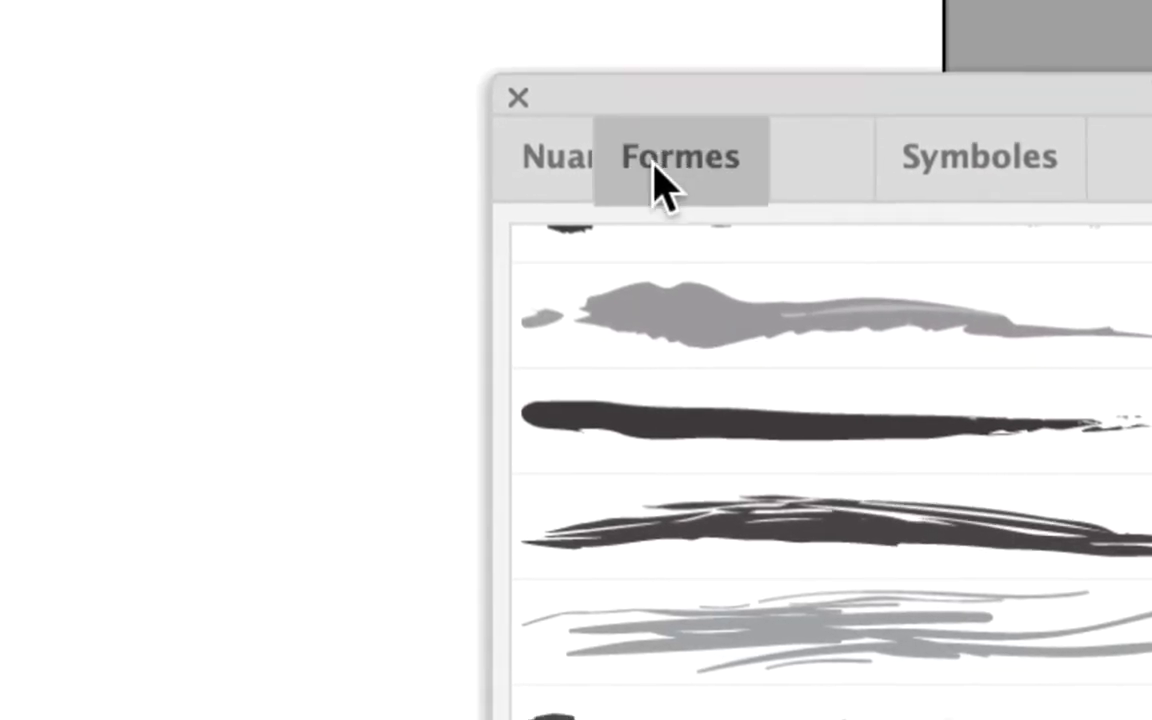
left_click_drag(653, 162, 455, 148)
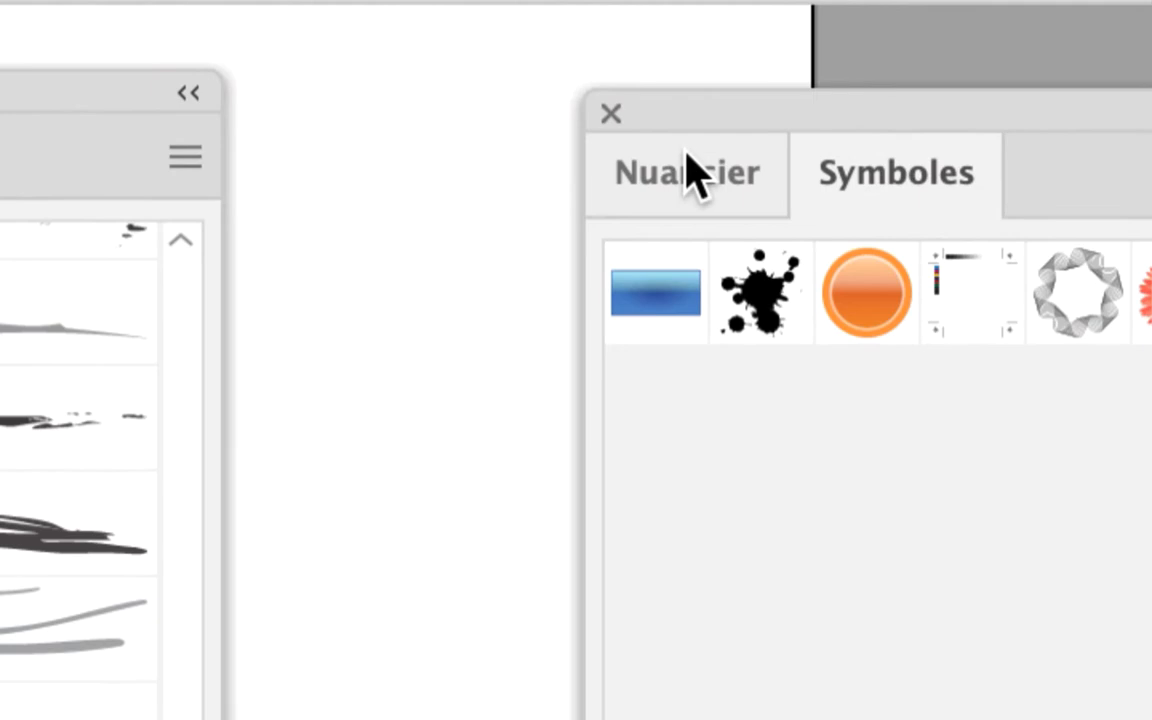
left_click(852, 212)
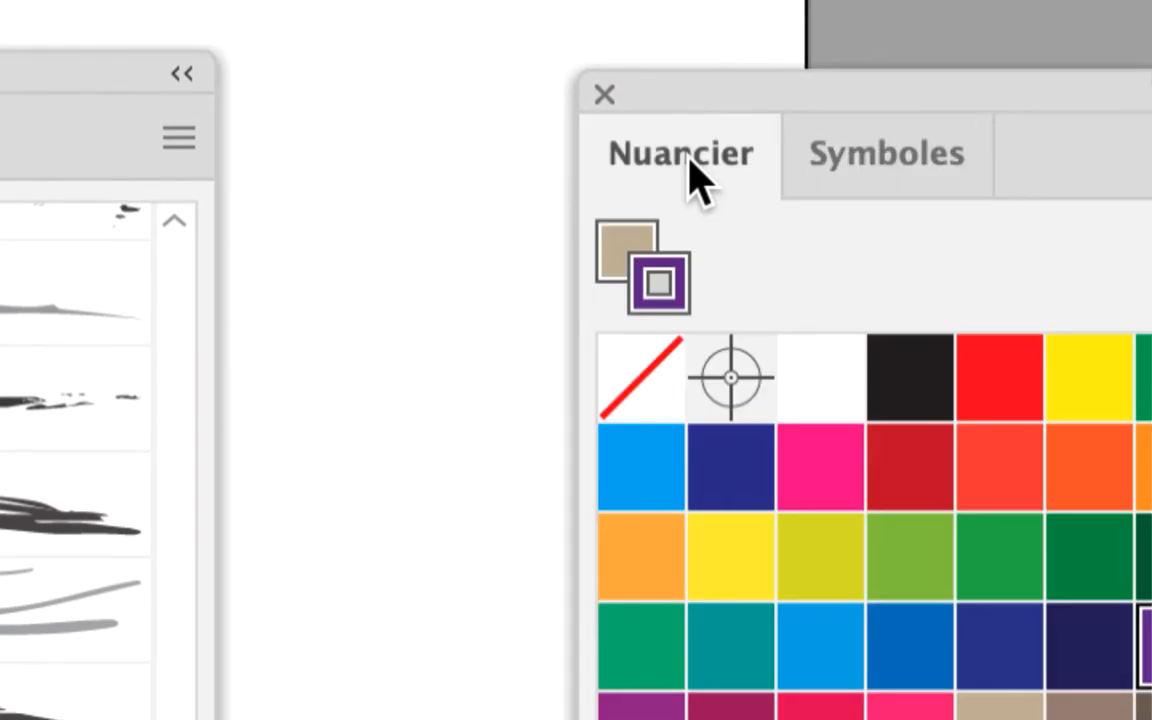
Arrange the brush and swatch windows next to each other beside the bear so that they no longer cover the drawing
left_click_drag(675, 81, 767, 43)
left_click_drag(528, 137, 615, 150)
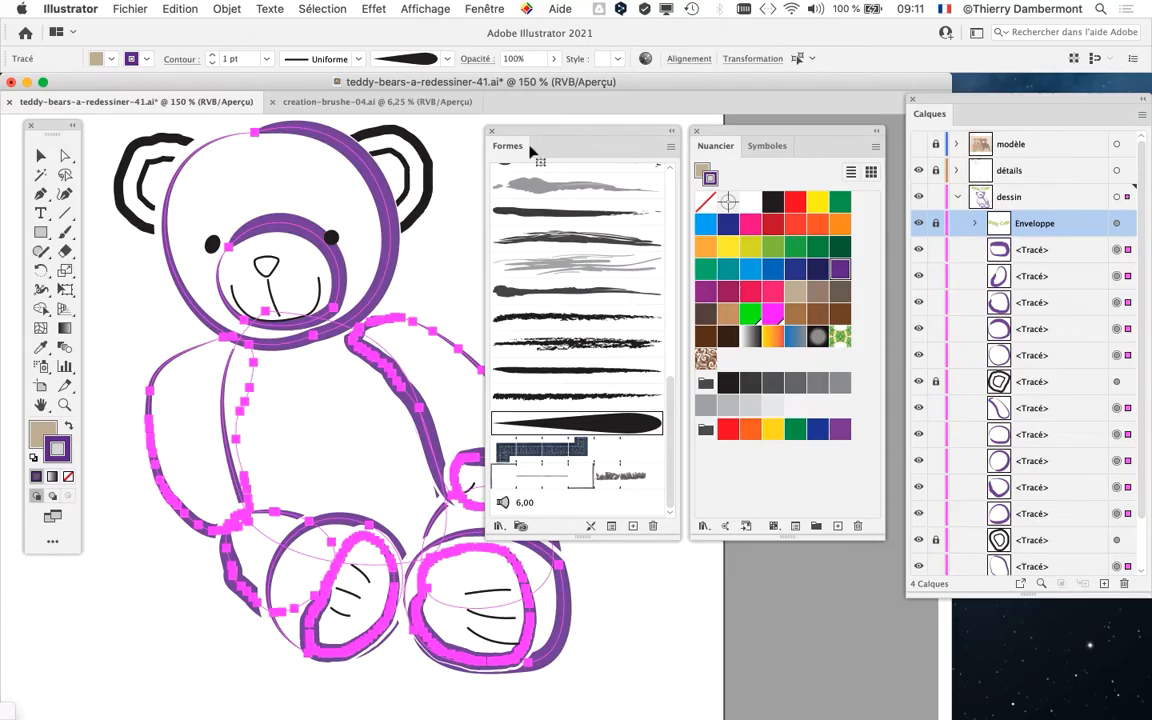
left_click_drag(700, 131, 790, 131)
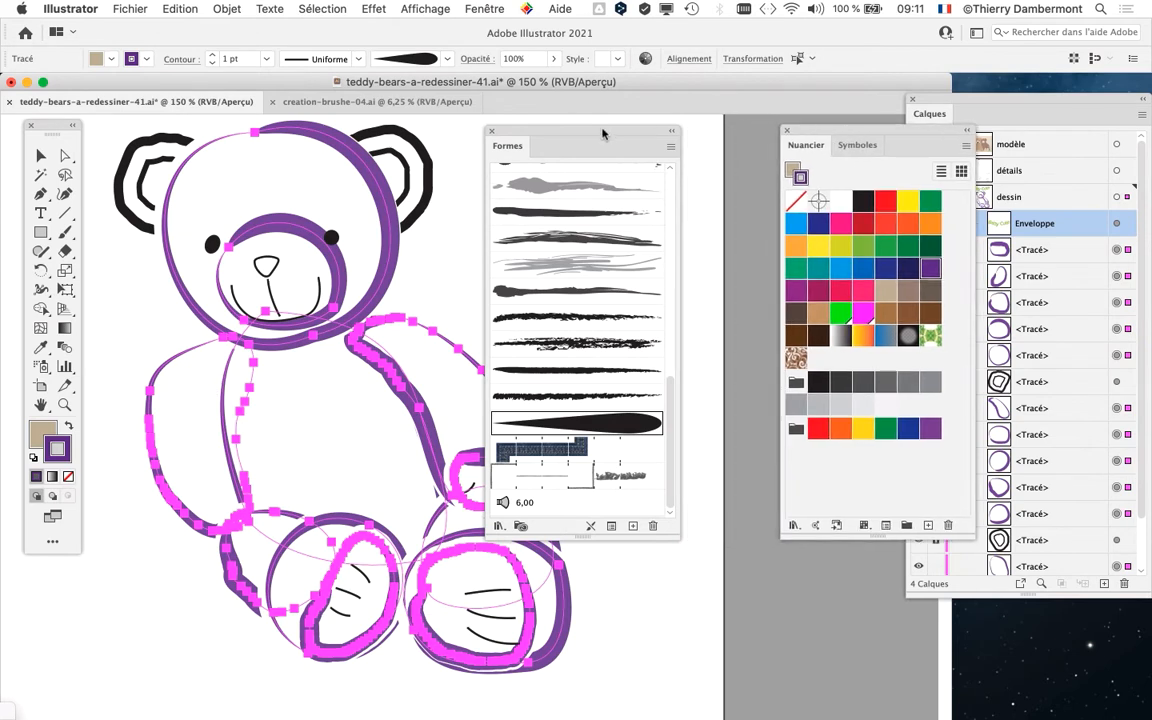
left_click_drag(603, 132, 676, 131)
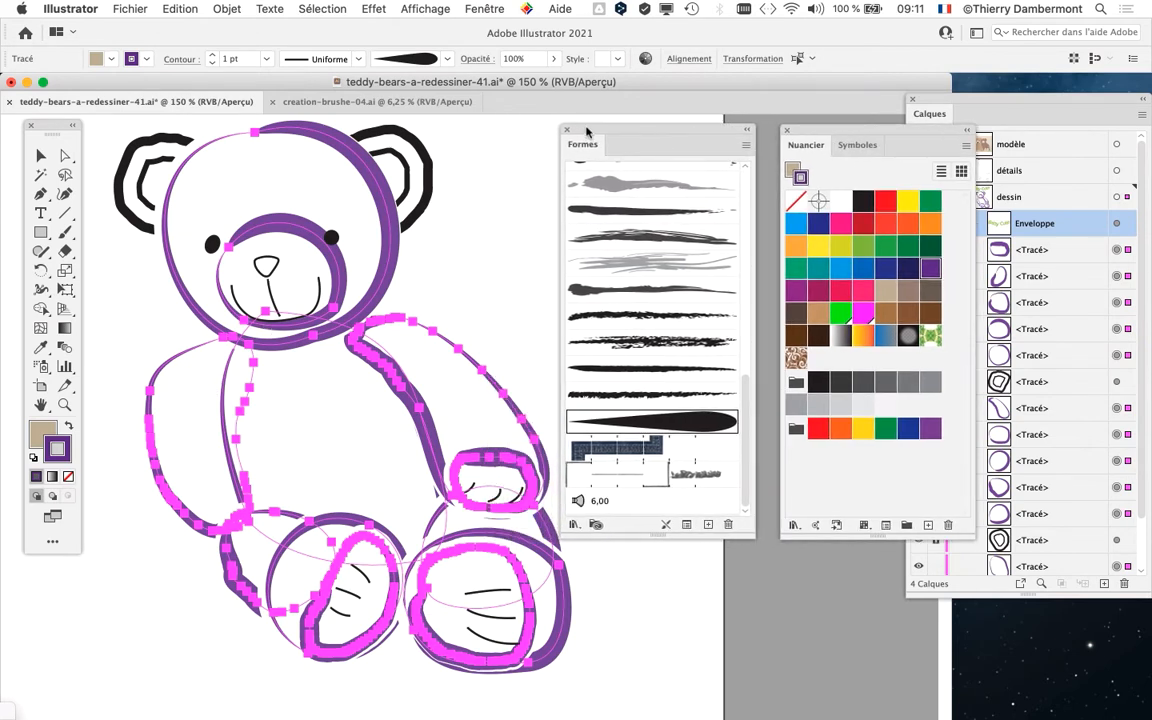
left_click_drag(565, 130, 640, 130)
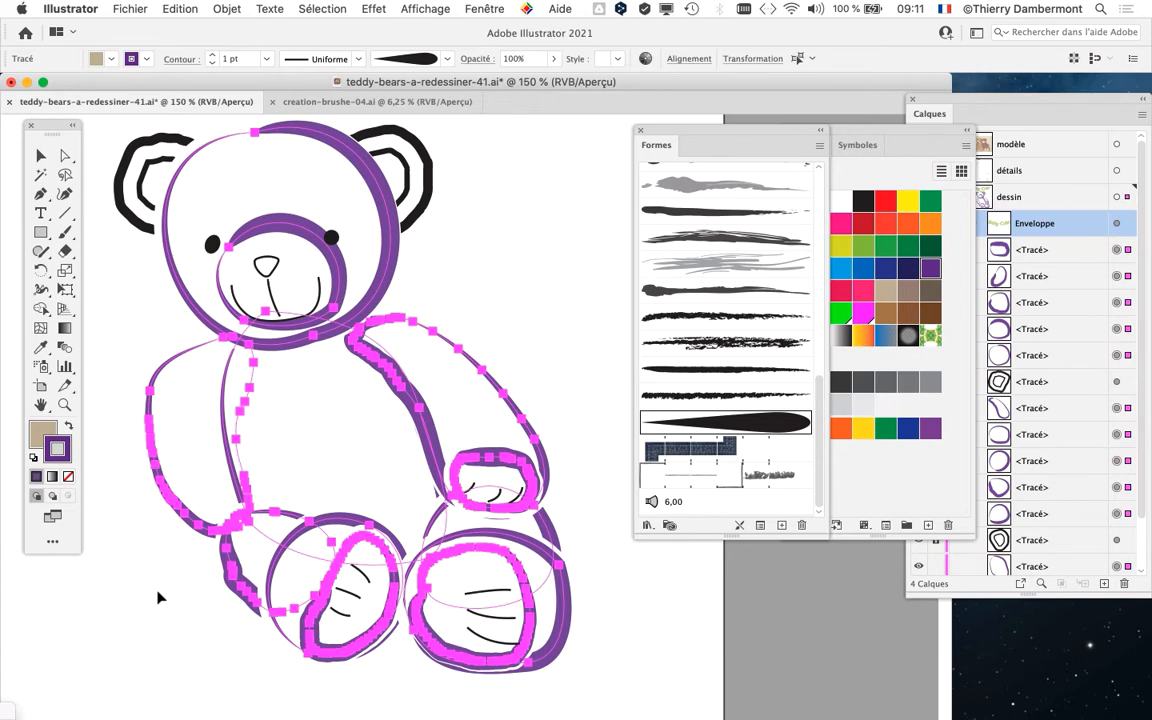
Check the option for showing the selection's bounding box, and compare the Free Transform tool with the Selection tool, leaving Selection active
left_click(430, 8)
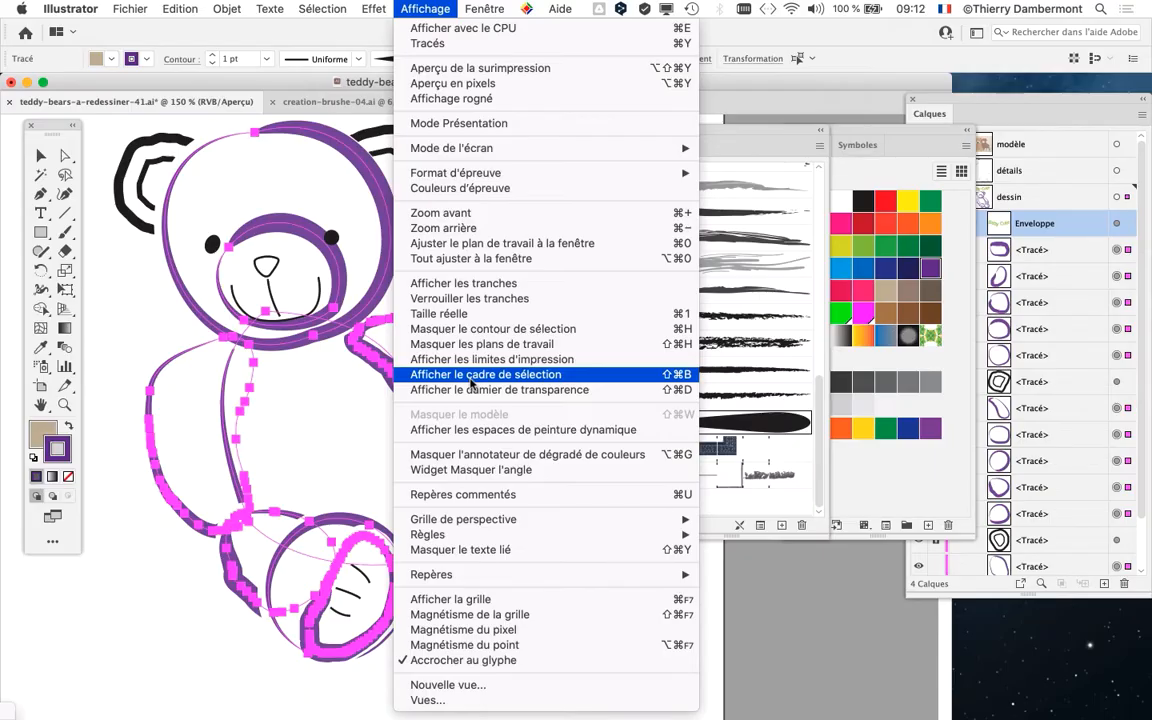
left_click(471, 377)
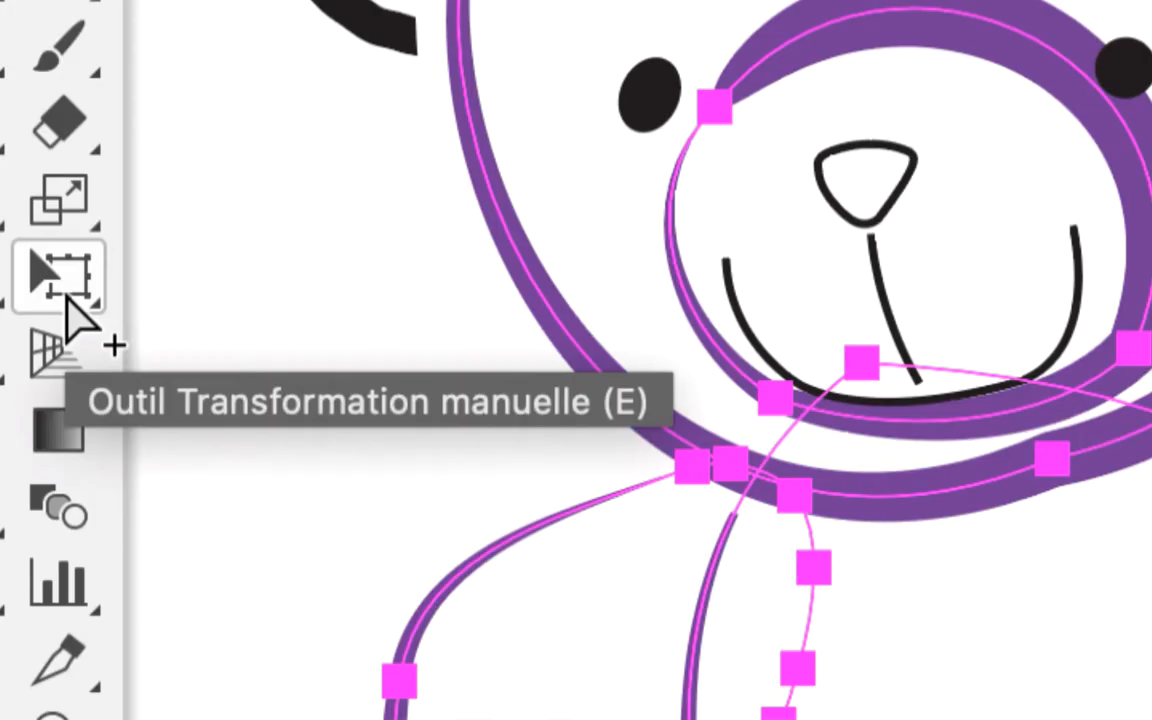
left_click(67, 297)
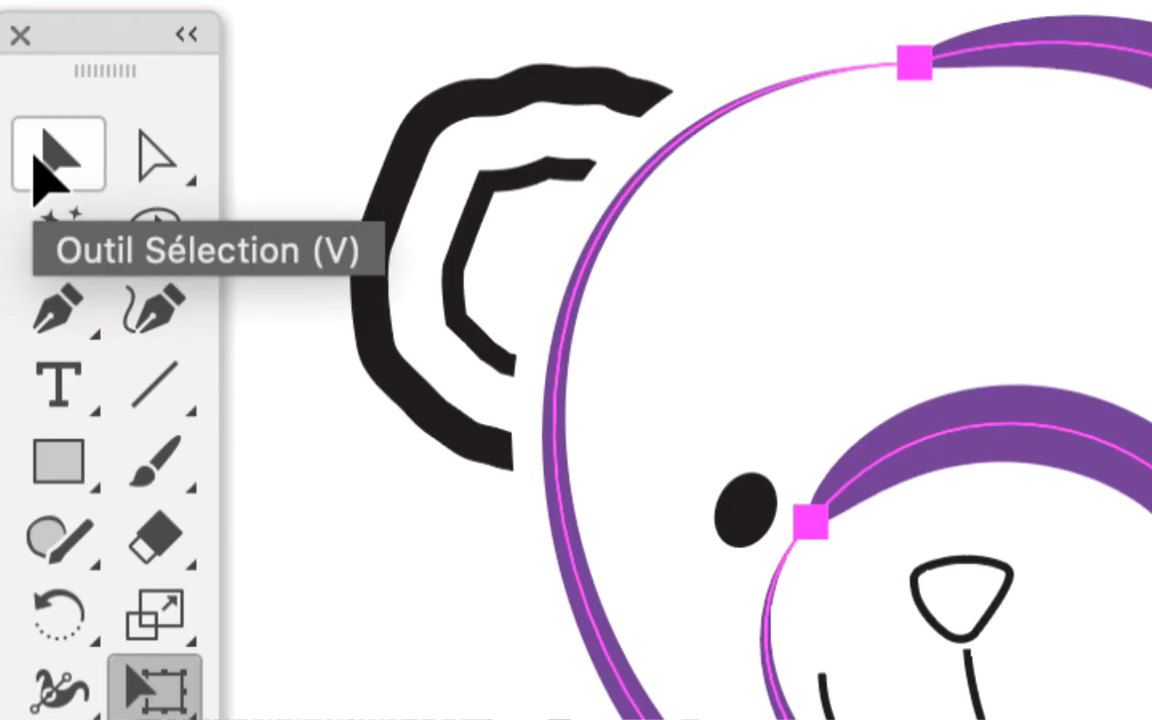
left_click(42, 160)
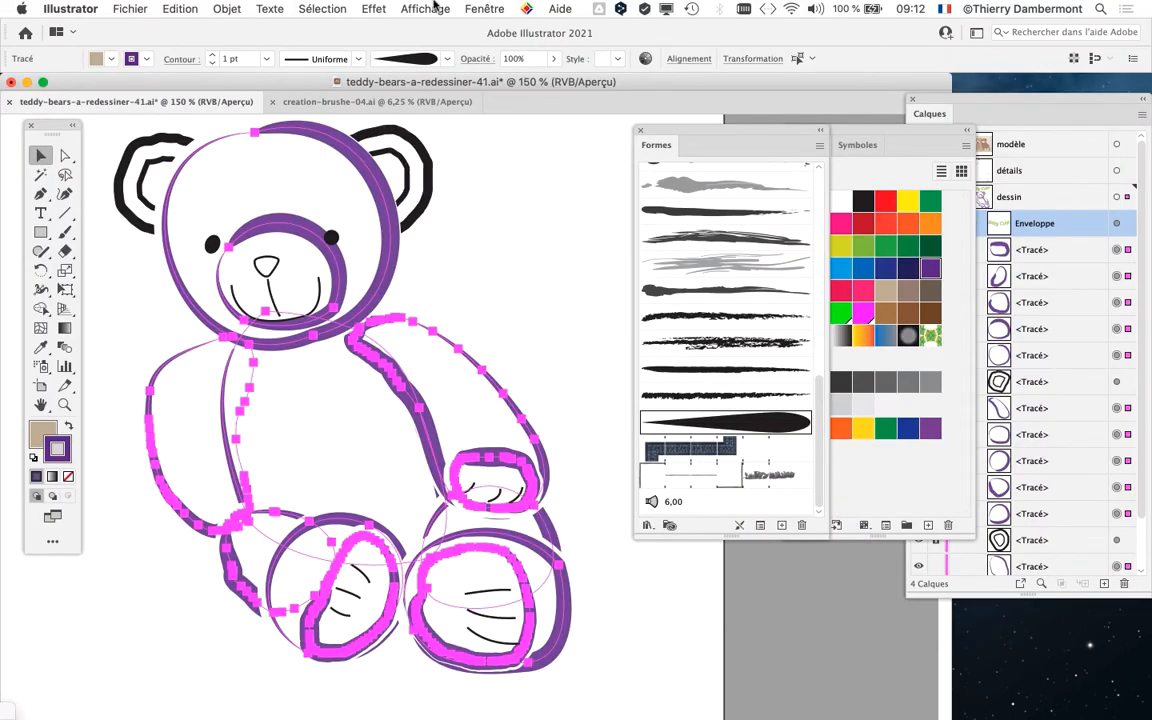
left_click(425, 9)
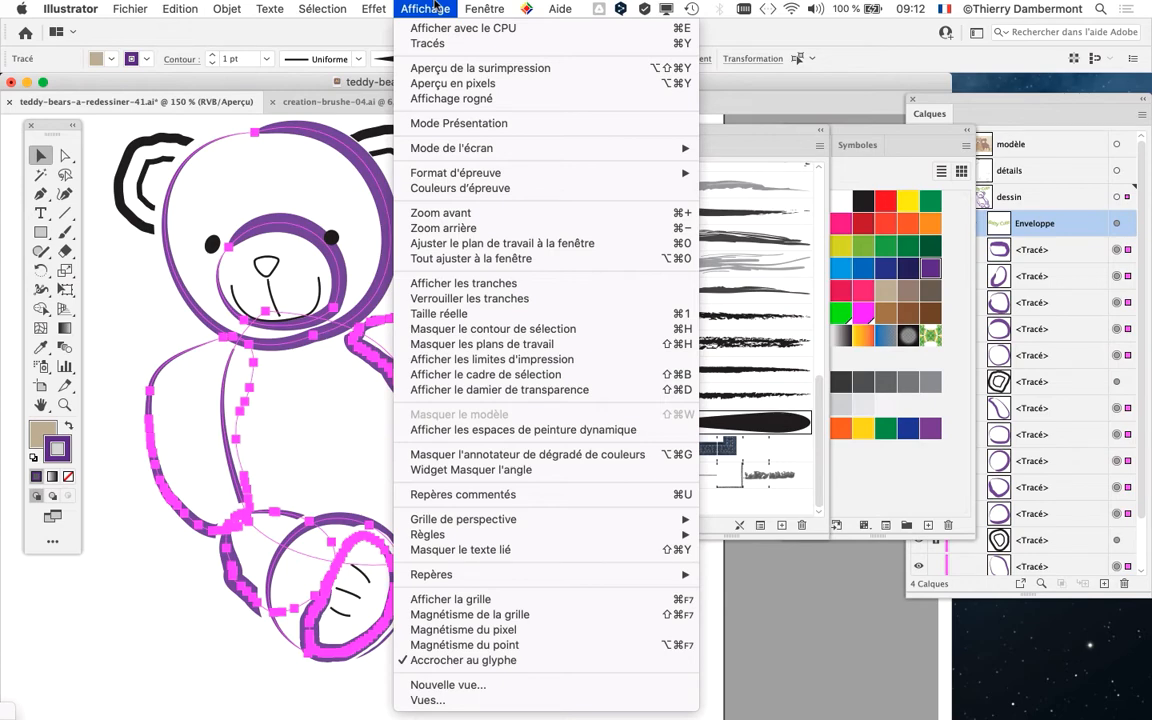
left_click(437, 7)
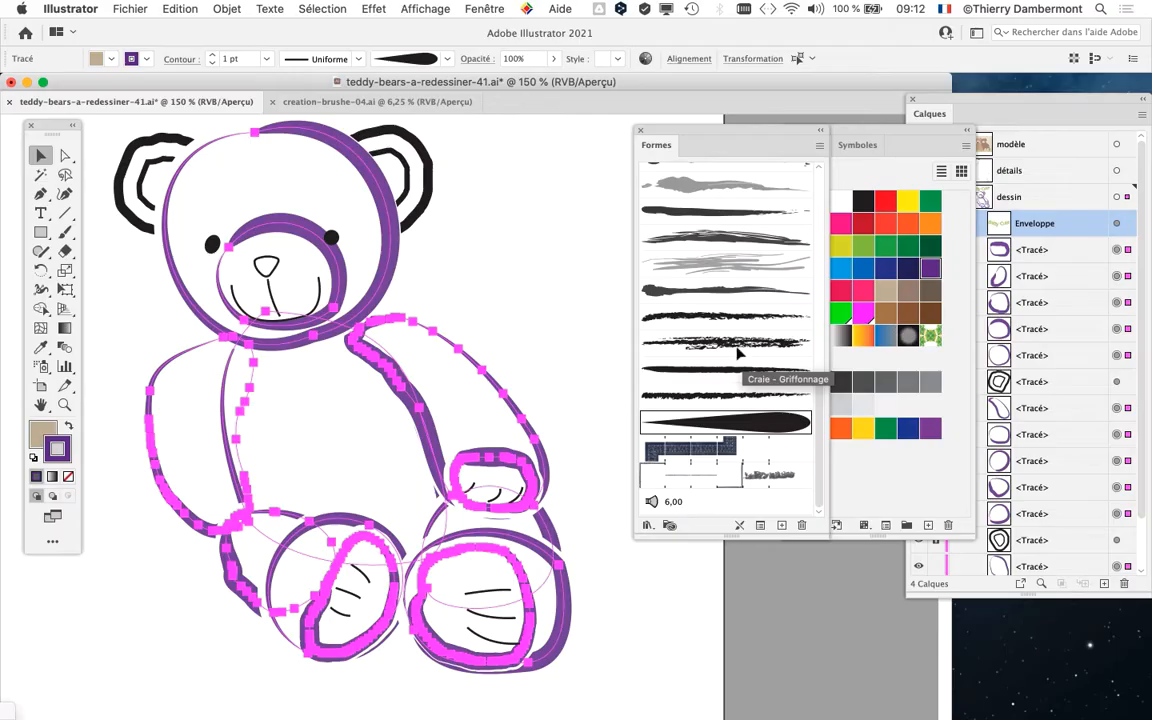
Try the Craie - Griffonnage, Fusain, Fusain - Pondéré 2 and Calligraphie 1 brushes on the selected outlines, and settle on the grey wash brush
left_click(737, 345)
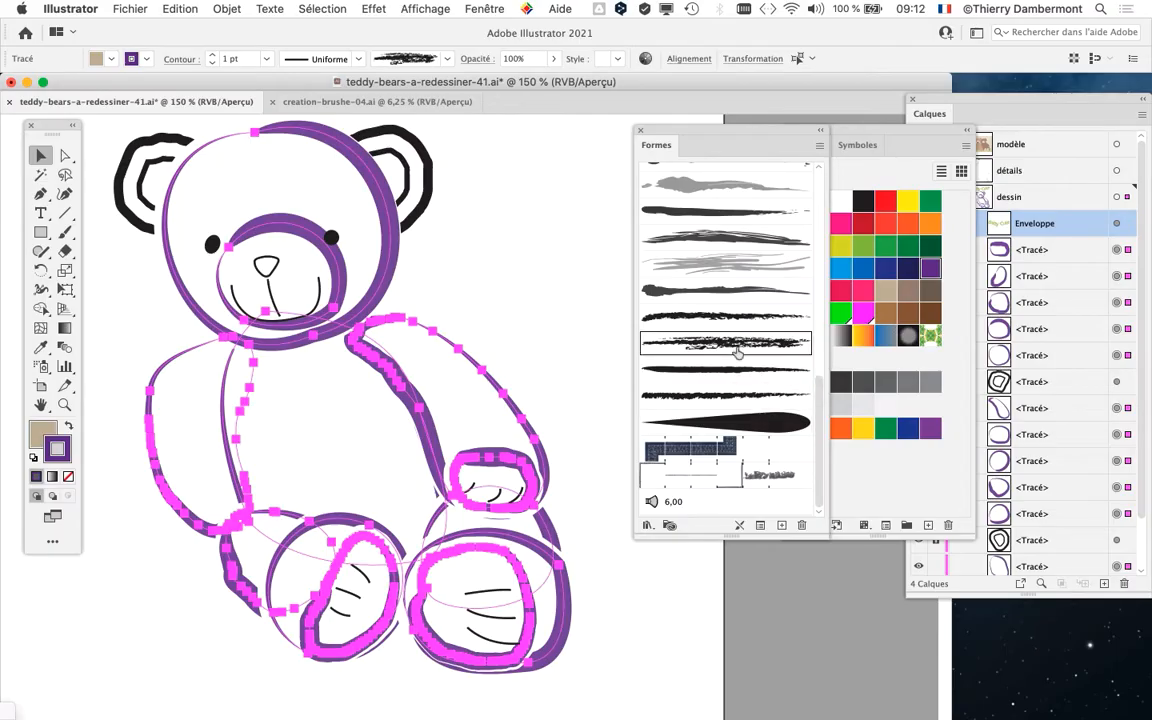
left_click(735, 322)
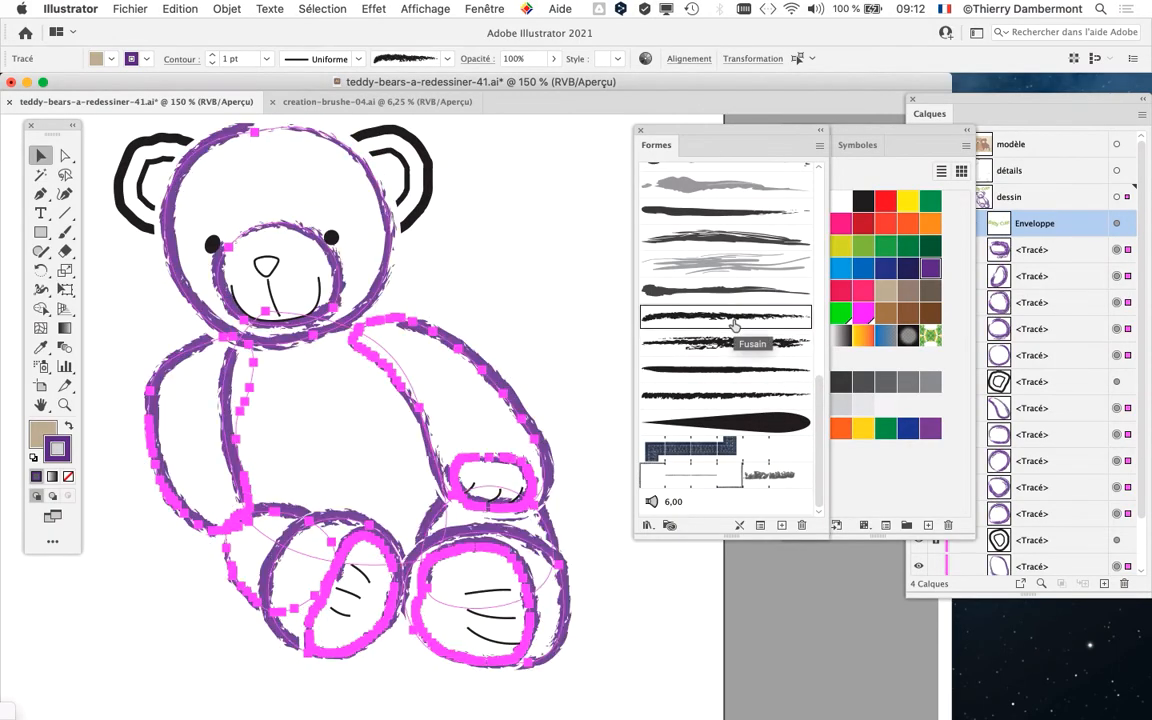
left_click(728, 370)
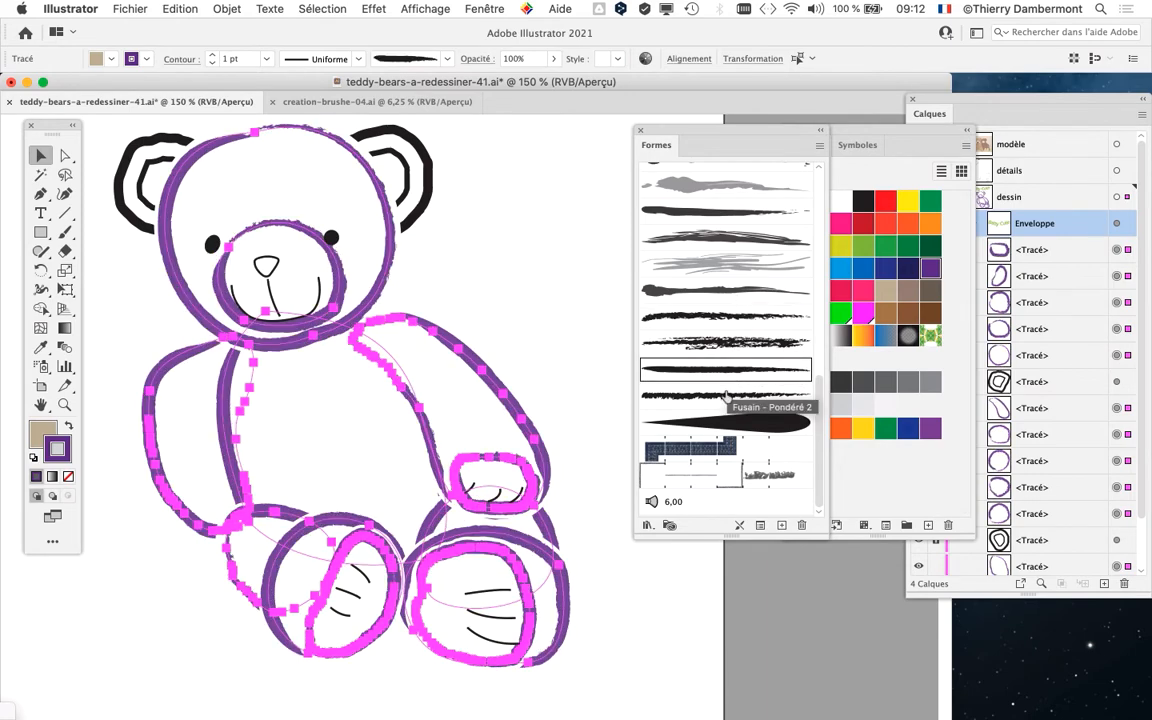
left_click(727, 397)
scroll(724, 390, "up", 5)
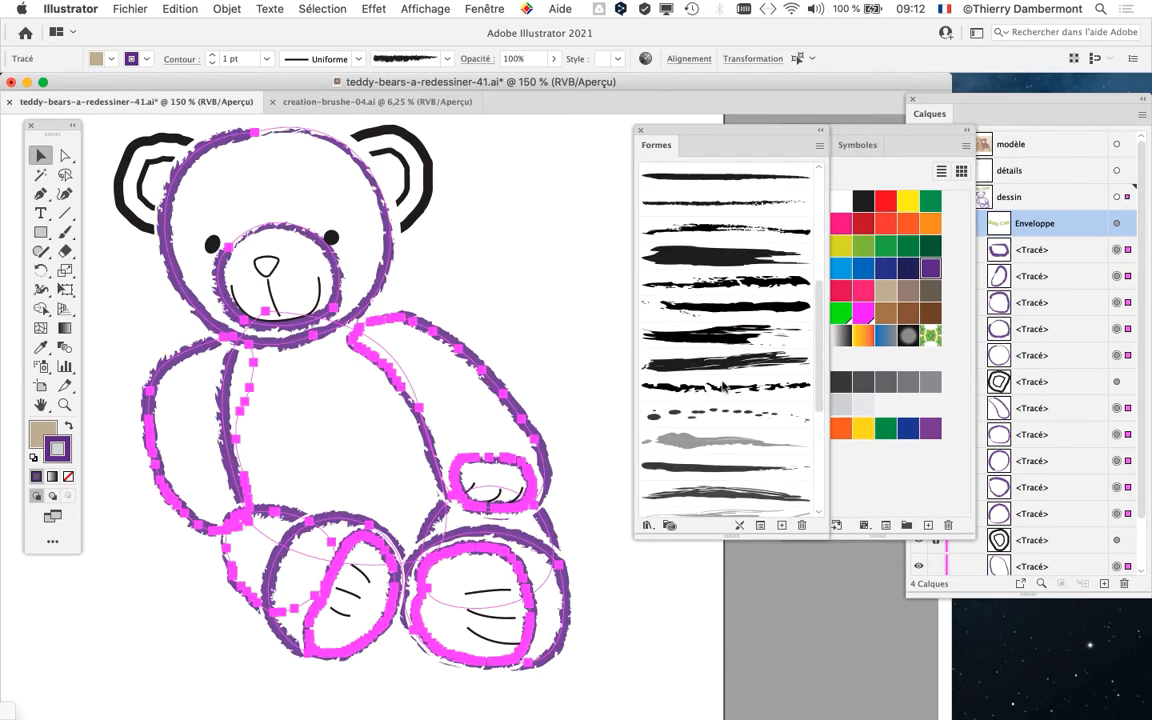
left_click(716, 437)
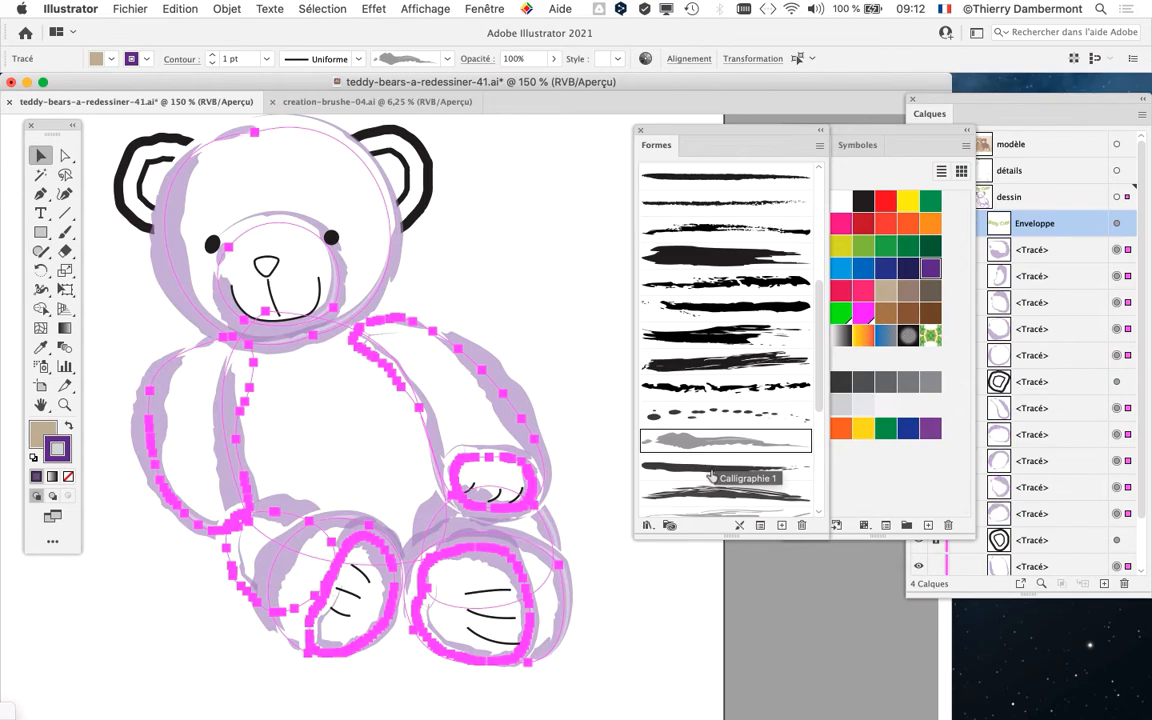
left_click(709, 470)
left_click(707, 440)
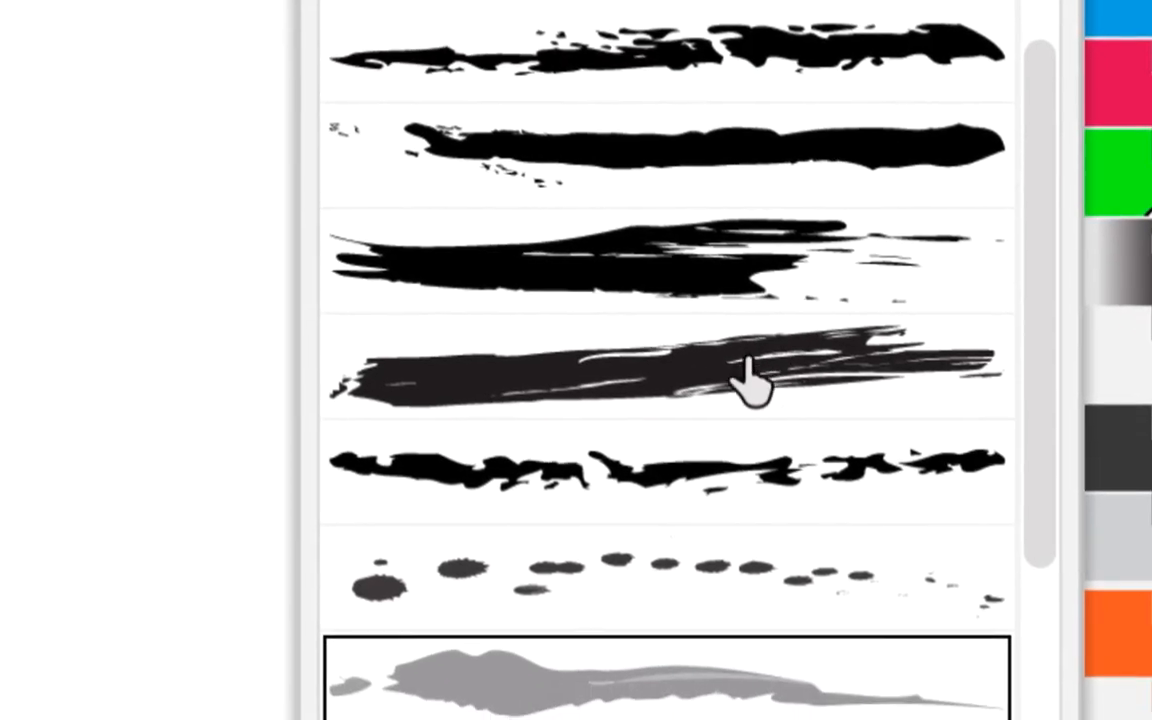
Try the two dark dry-bristle brushes and the grey multi-line scratch brush on the selected bear outlines
left_click(725, 420)
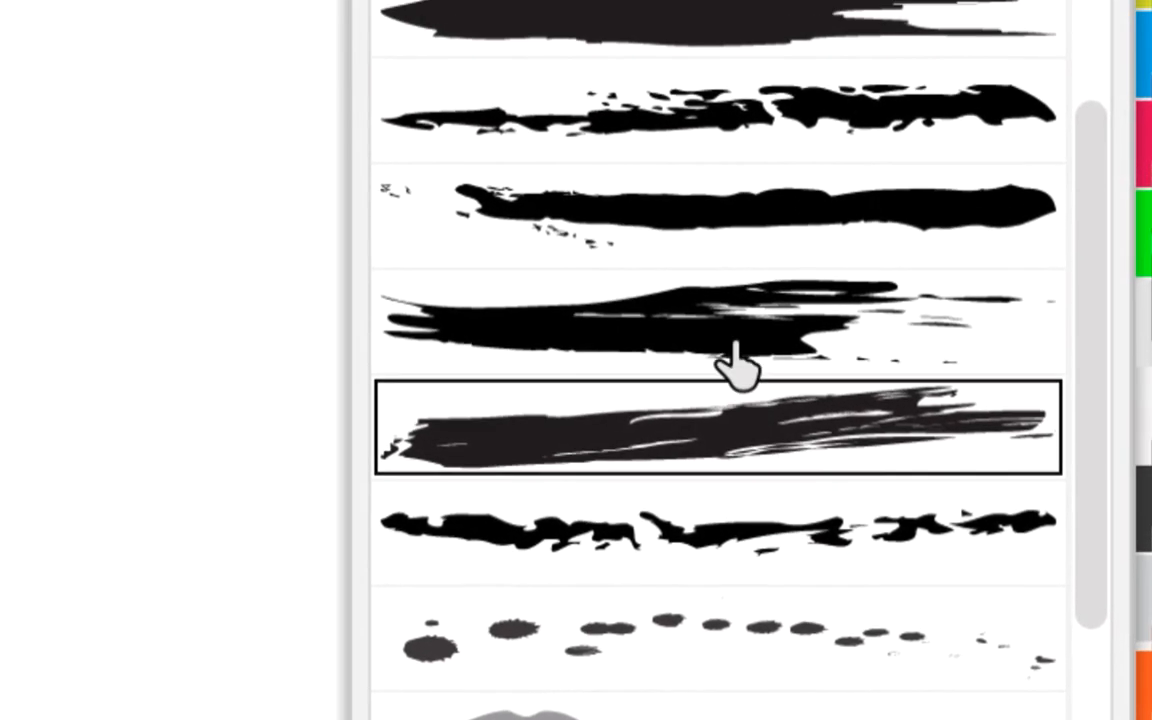
left_click(750, 258)
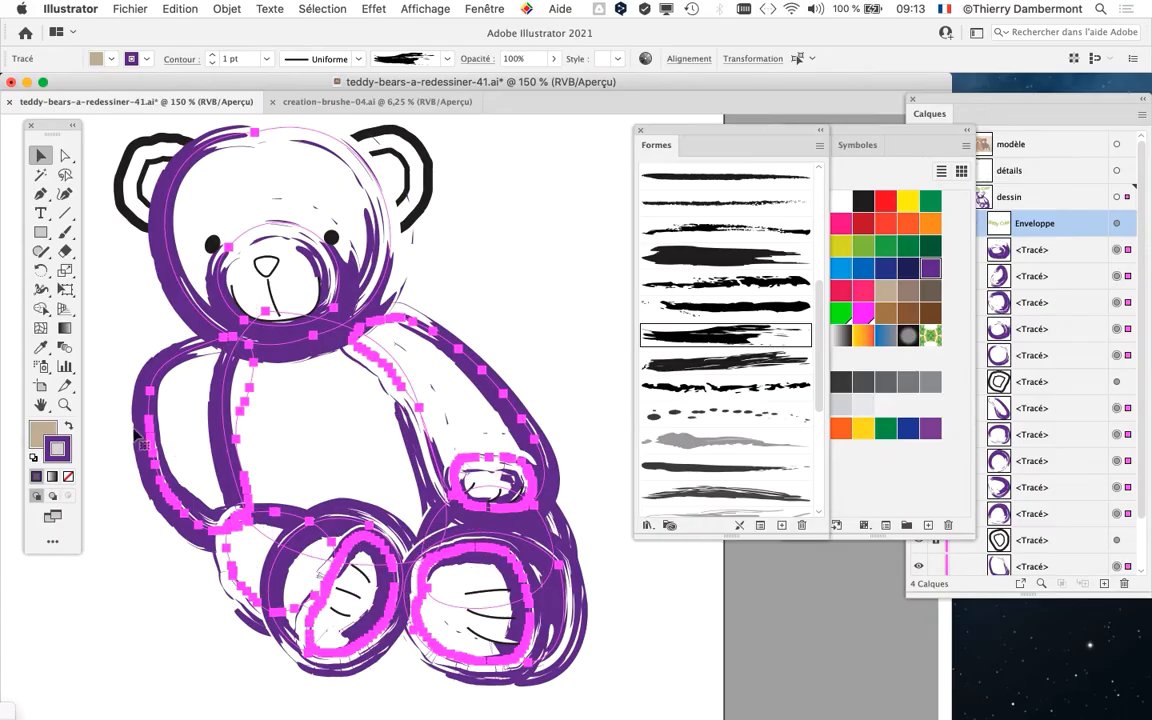
scroll(718, 451, "up", 5)
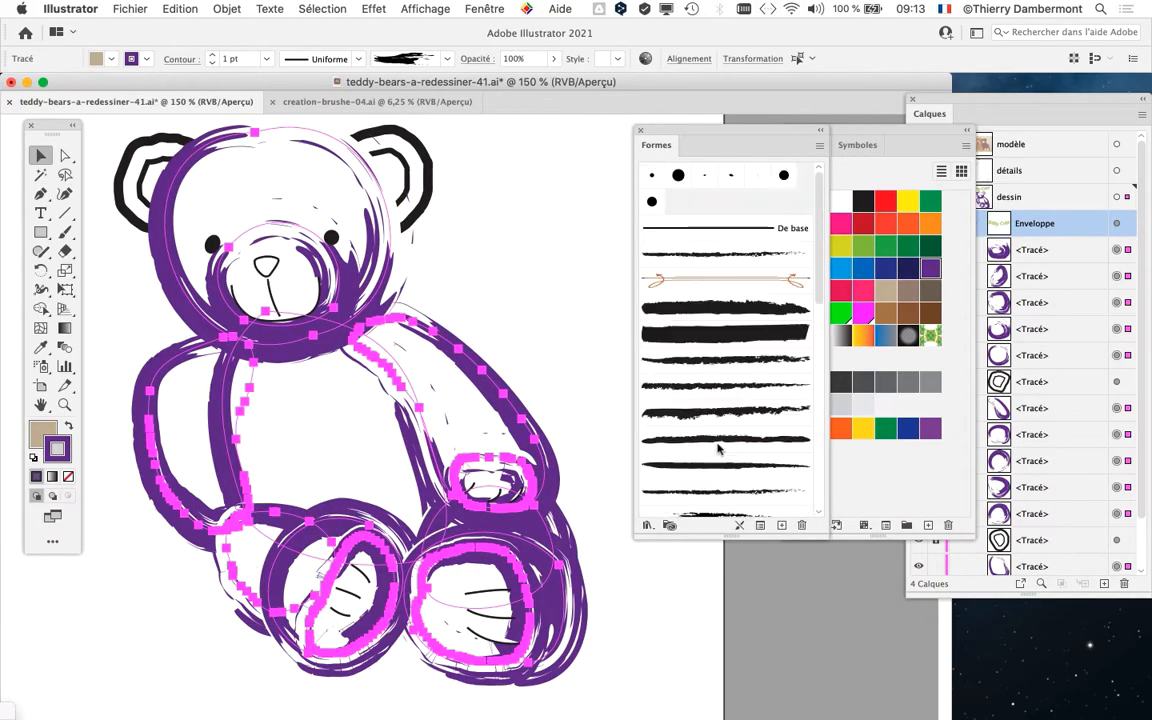
scroll(718, 451, "down", 5)
left_click(718, 440)
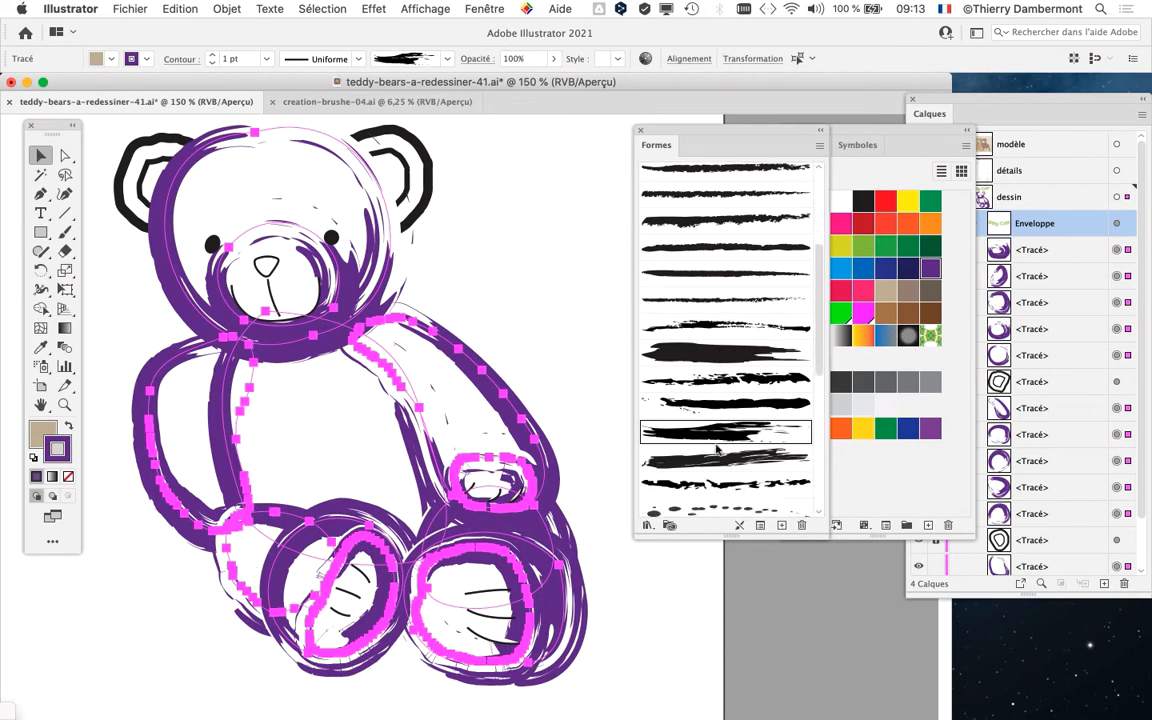
scroll(717, 446, "down", 1)
scroll(714, 450, "down", 3)
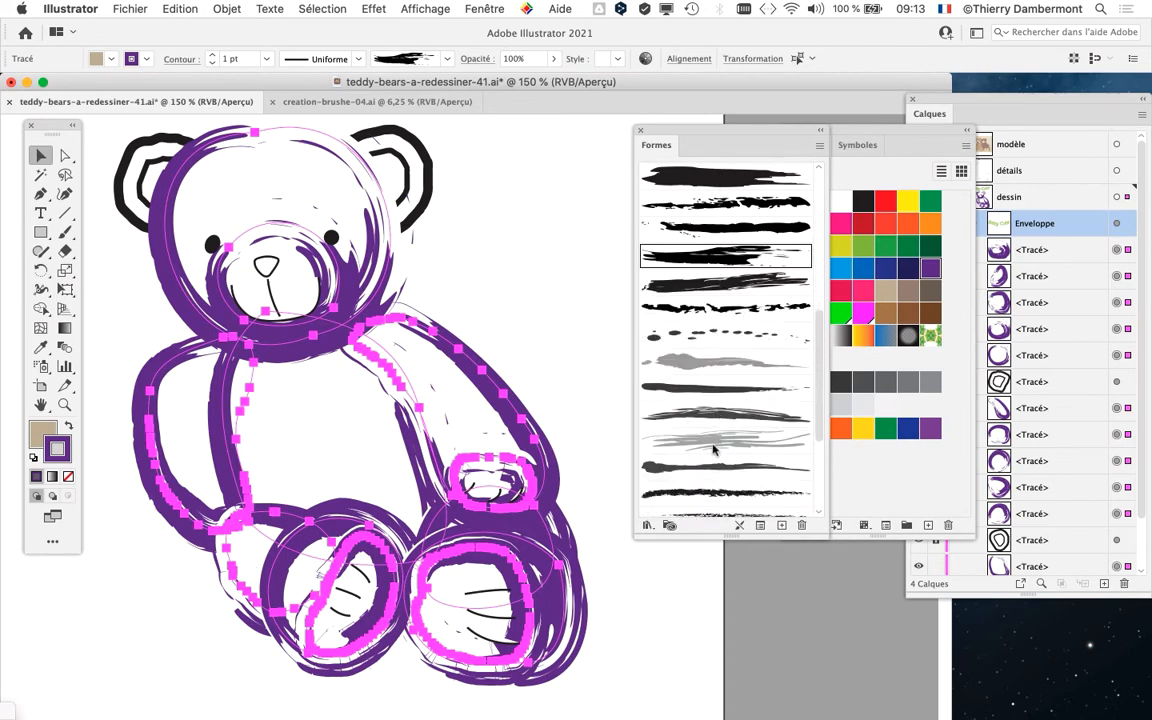
left_click(705, 449)
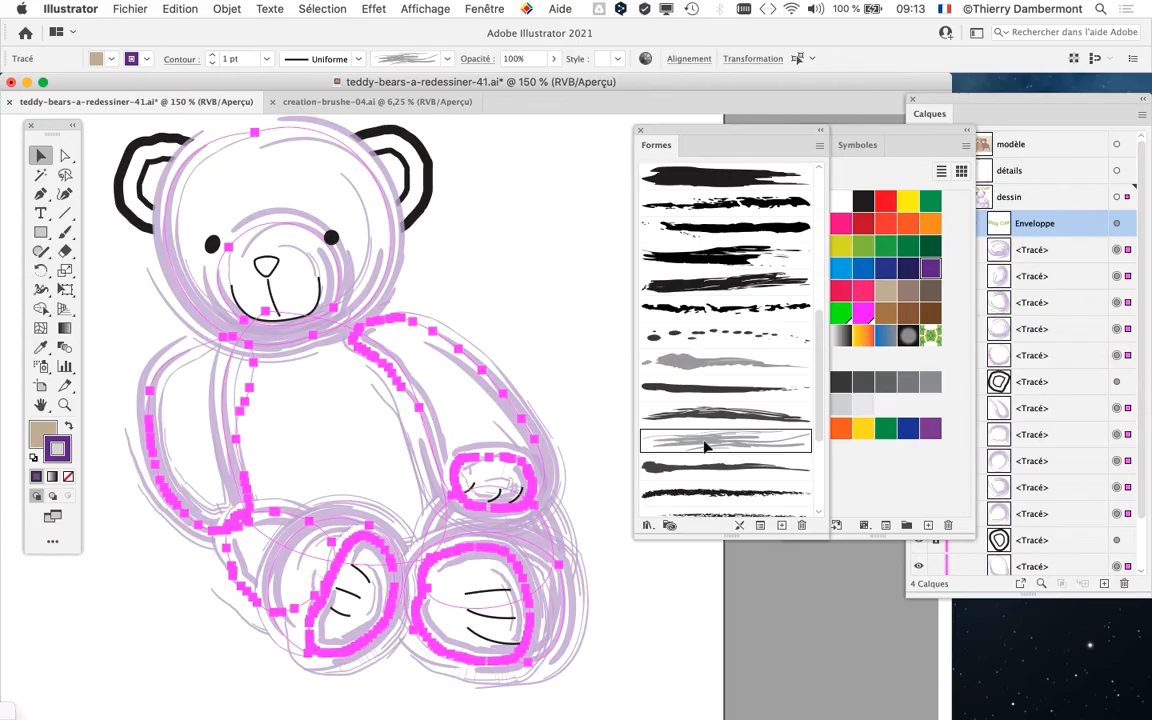
Try Pattern Brush 5 on the selected outlines, and settle on the Fusain brush
left_click(697, 490)
scroll(720, 440, "down", 5)
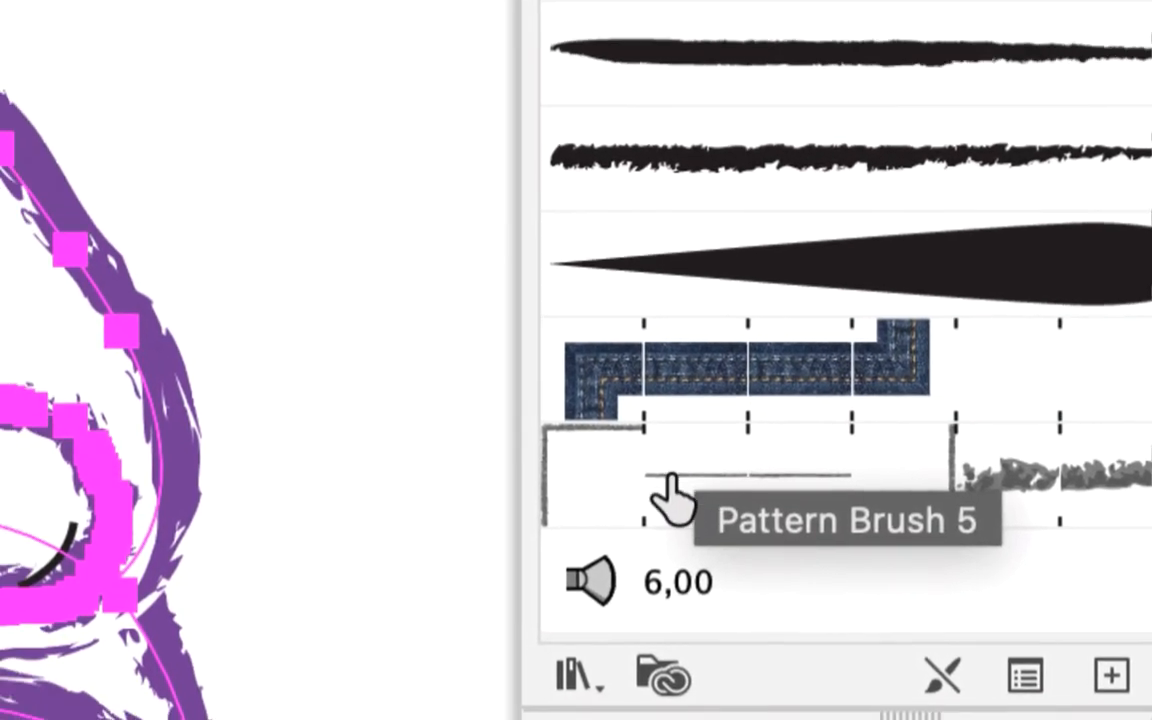
left_click(672, 490)
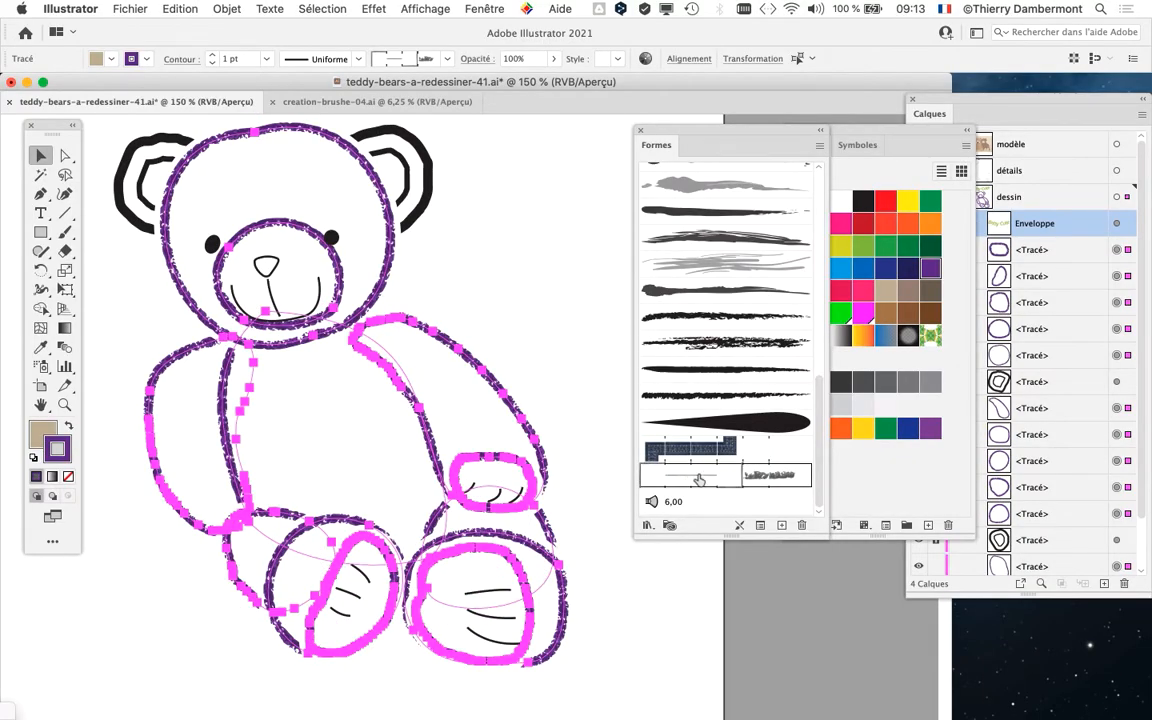
left_click(704, 318)
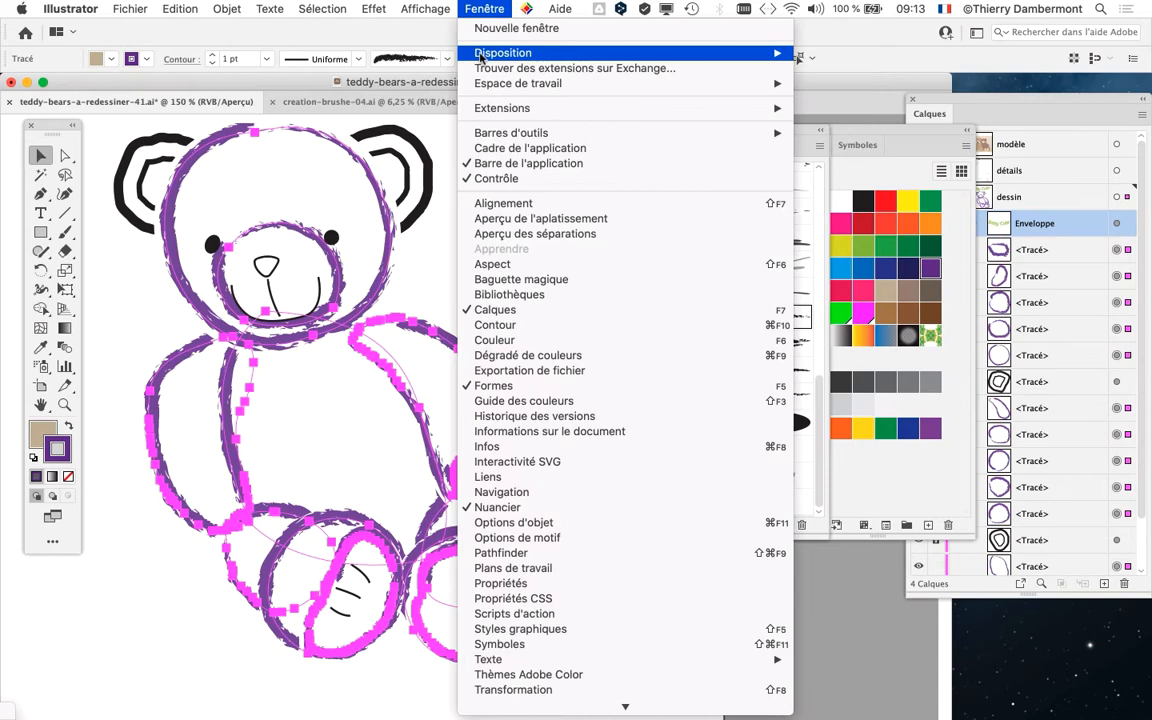
Display the stroke window (Contour), try a 2 pt weight on the outlines, restore 1 pt, and move the window away from the bear
left_click(497, 325)
left_click_drag(912, 510, 504, 216)
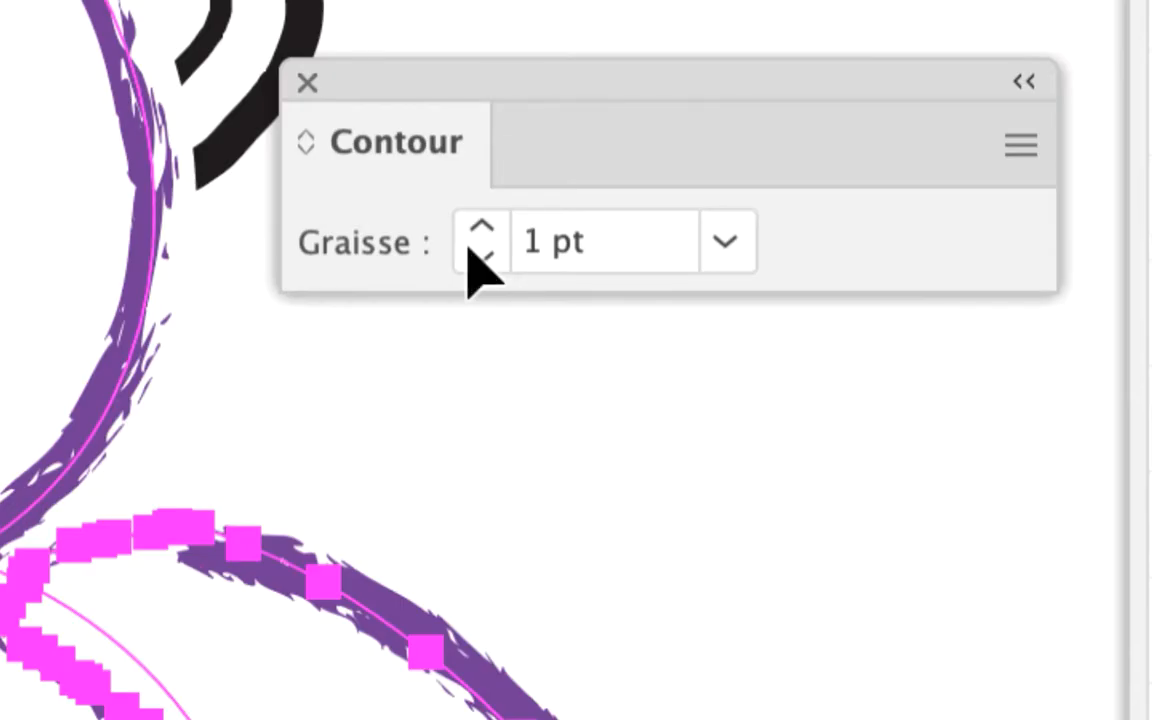
left_click(481, 230)
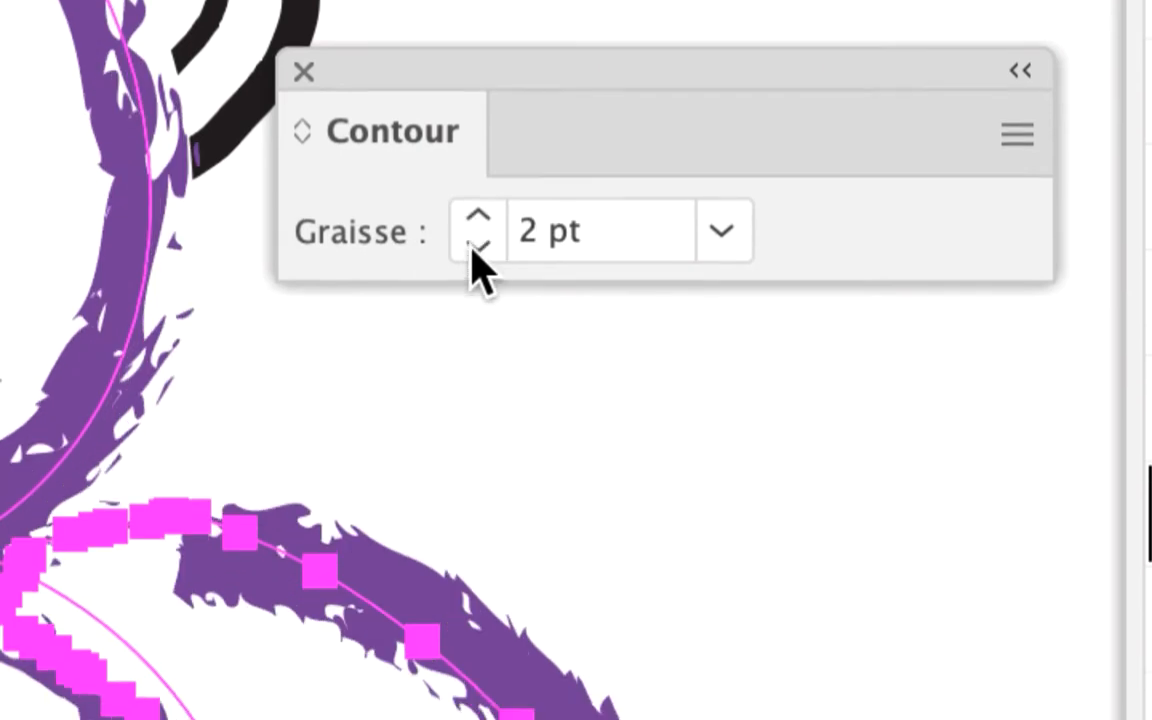
left_click(478, 272)
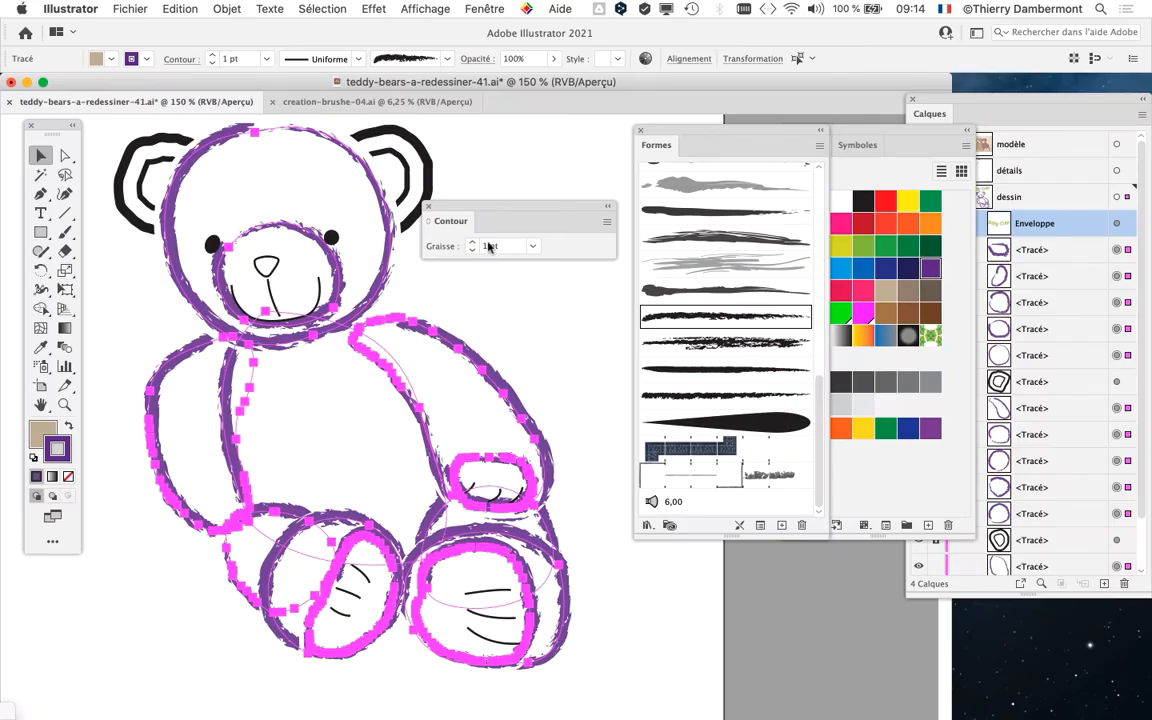
mouse_move(450, 213)
left_mouse_down()
mouse_move(574, 389)
mouse_move(884, 671)
mouse_move(882, 649)
left_mouse_up()
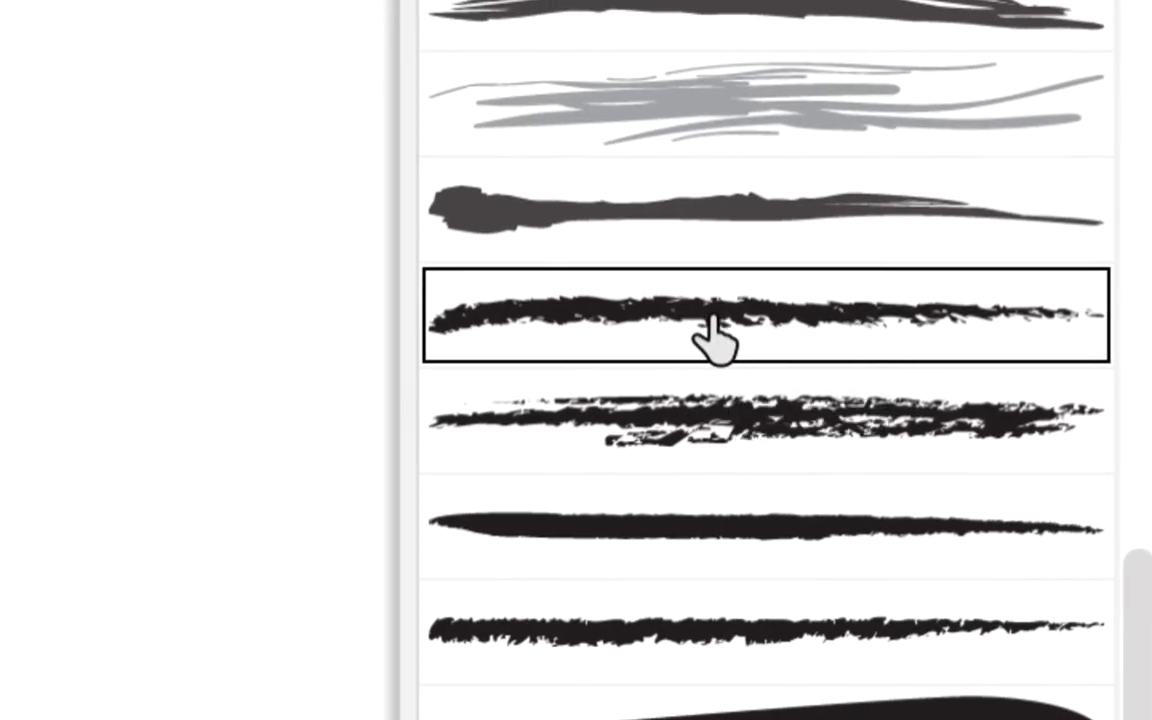
Set the Fusain brush's fixed width to 53% and apply the change to existing strokes, dismissing the Java update window
double_click(713, 330)
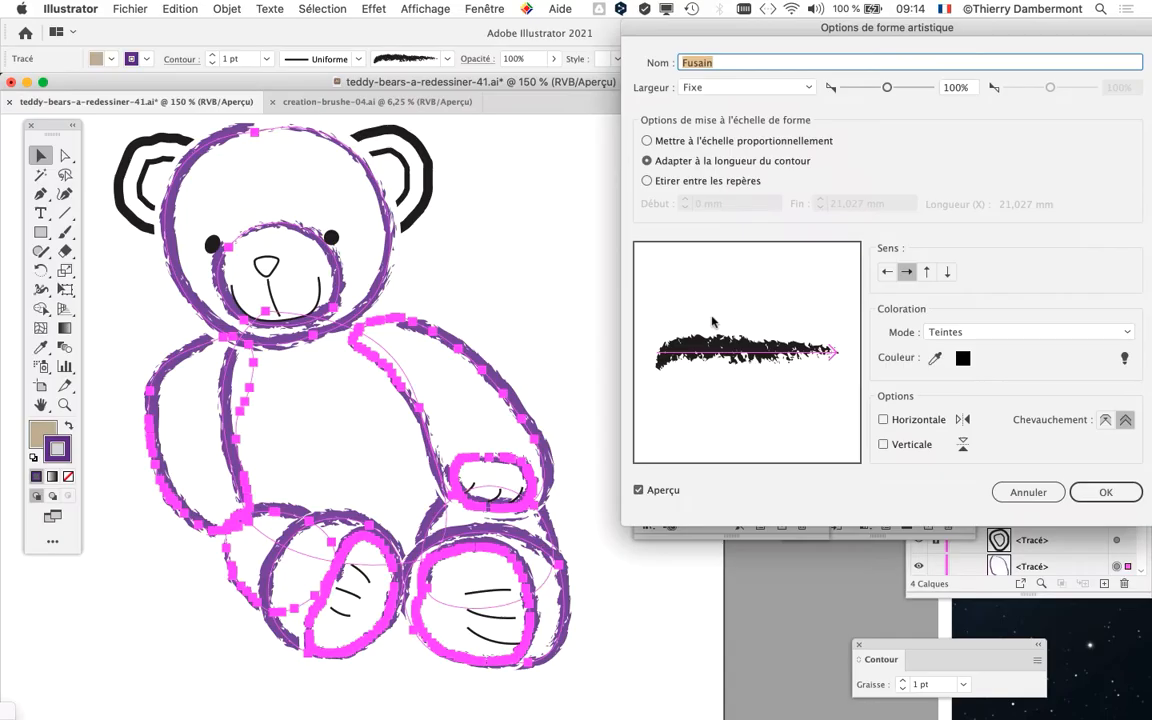
left_click_drag(746, 32, 618, 39)
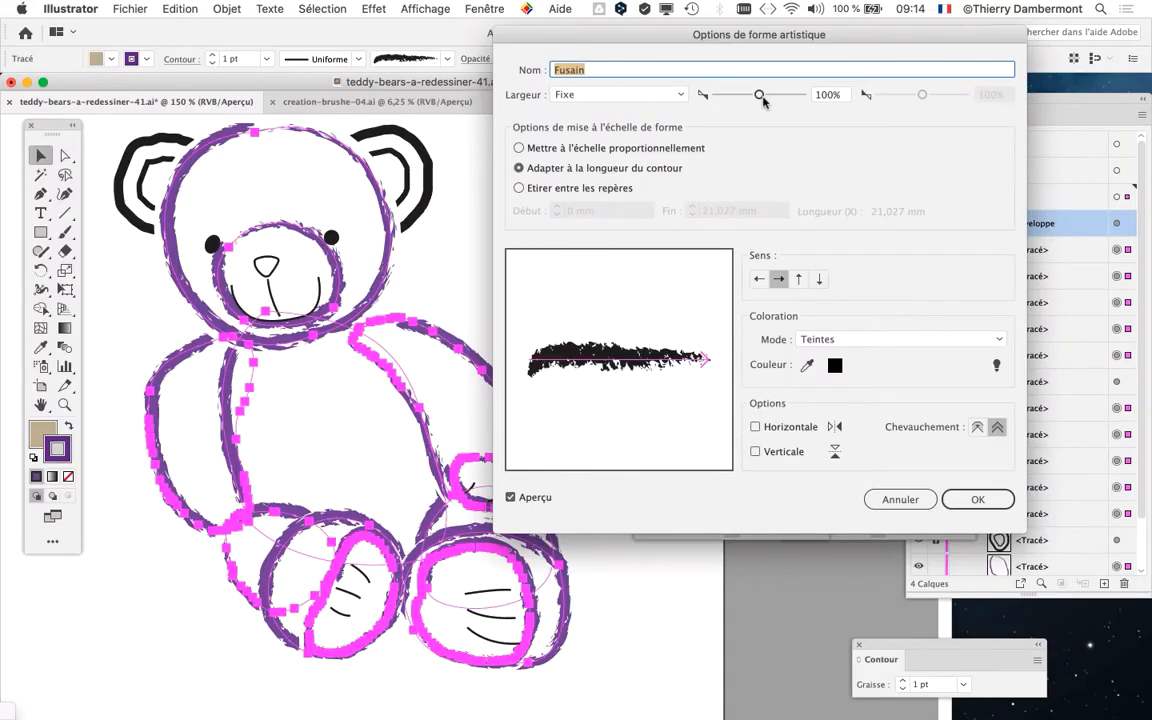
mouse_move(762, 95)
left_mouse_down()
mouse_move(778, 96)
mouse_move(738, 99)
left_mouse_up()
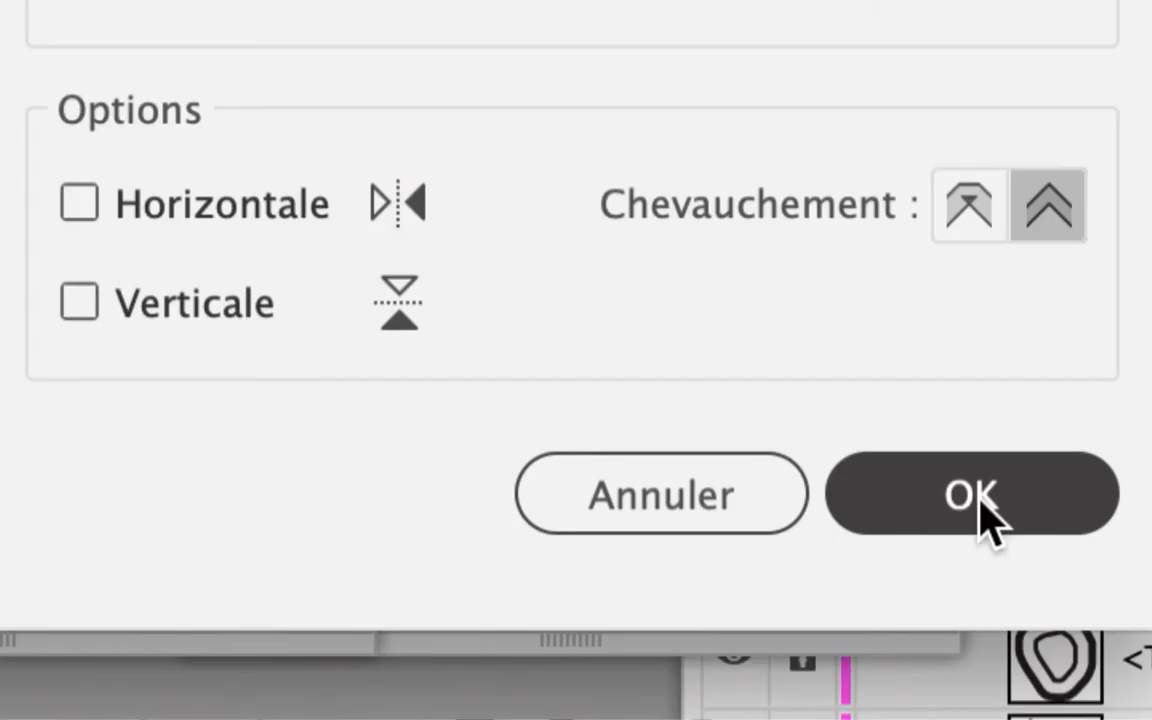
left_click(982, 508)
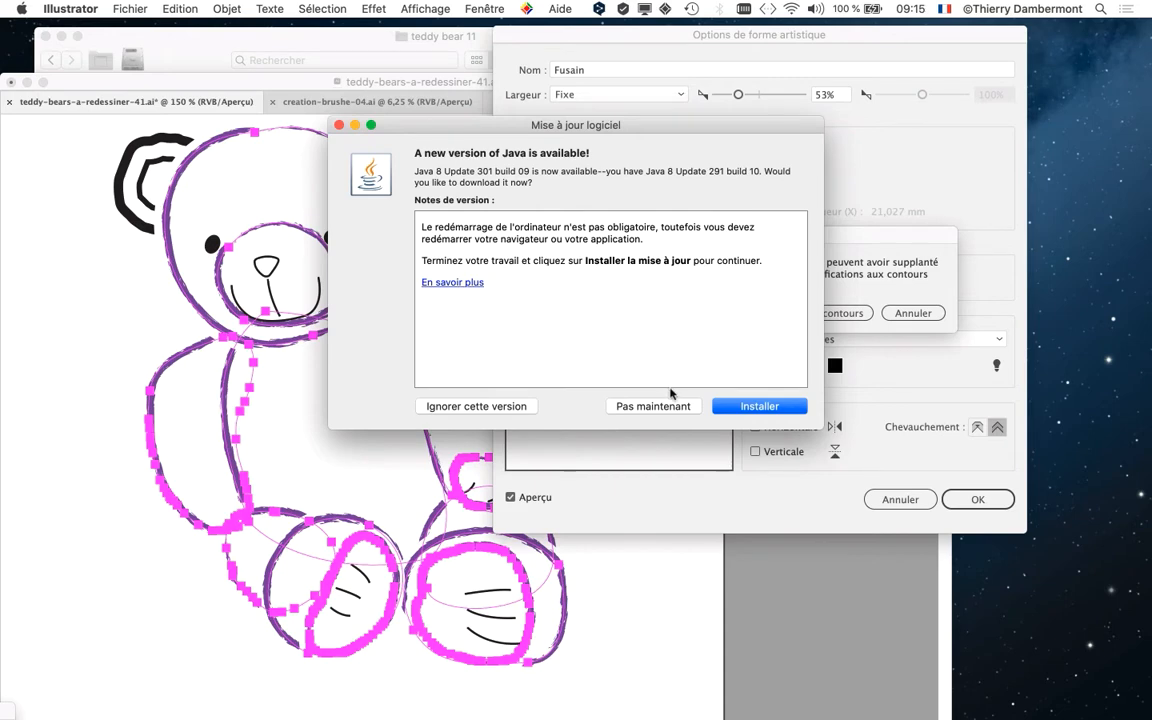
left_click(354, 125)
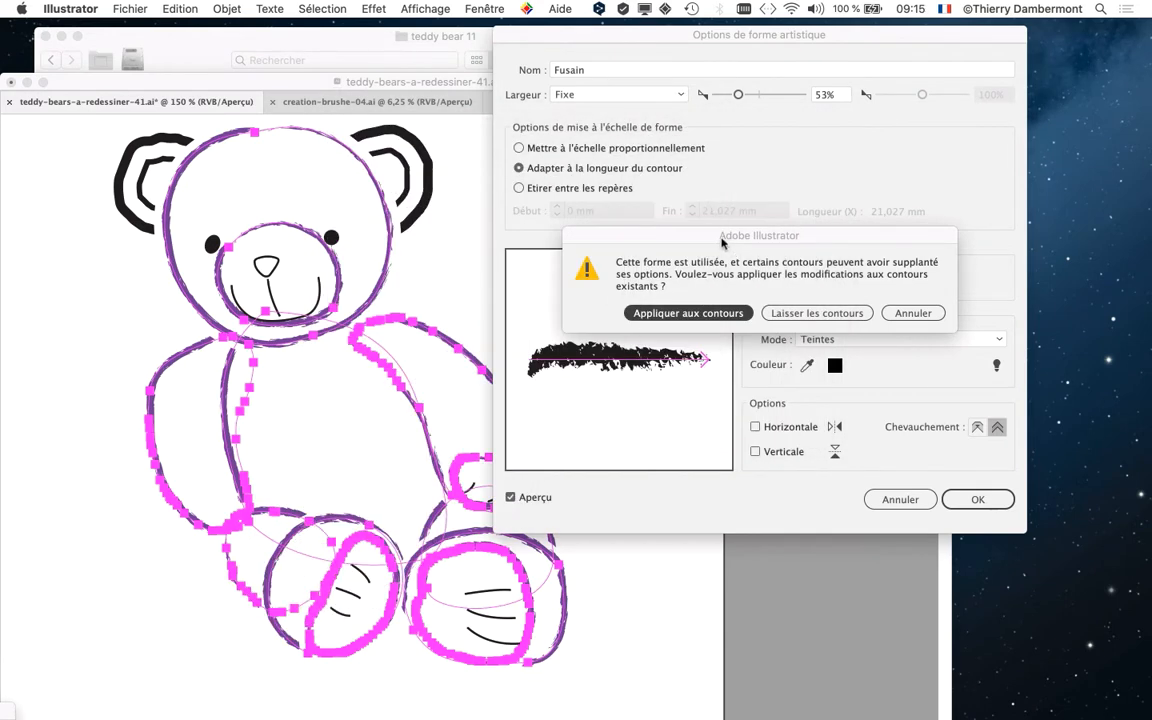
left_click(658, 314)
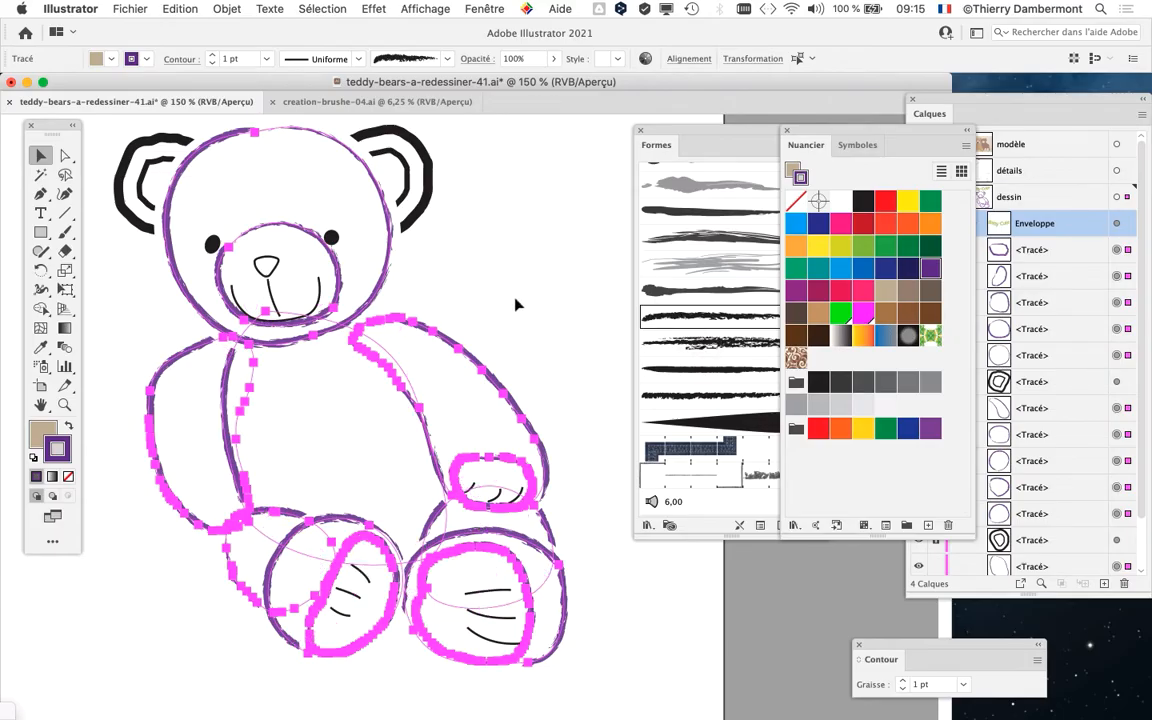
Move the swatches window clear of the brush list, try the Stylo encre brush on all outlines, and settle on Encre séchée 1
left_click(463, 267)
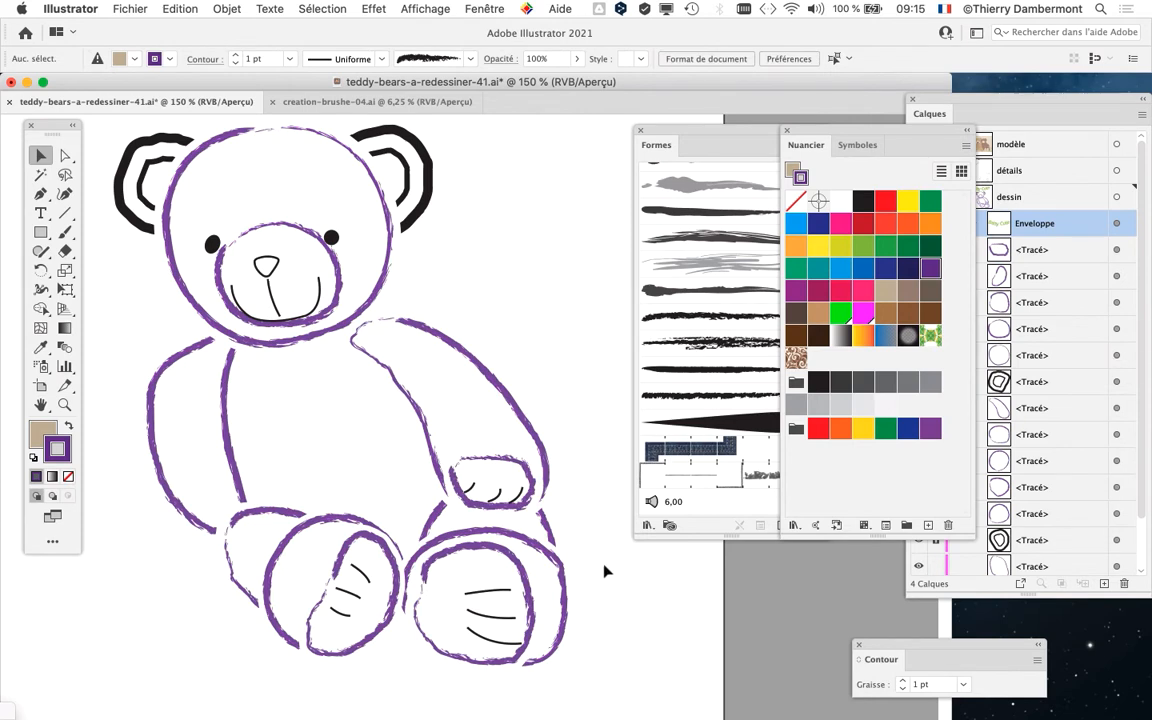
key("super+a")
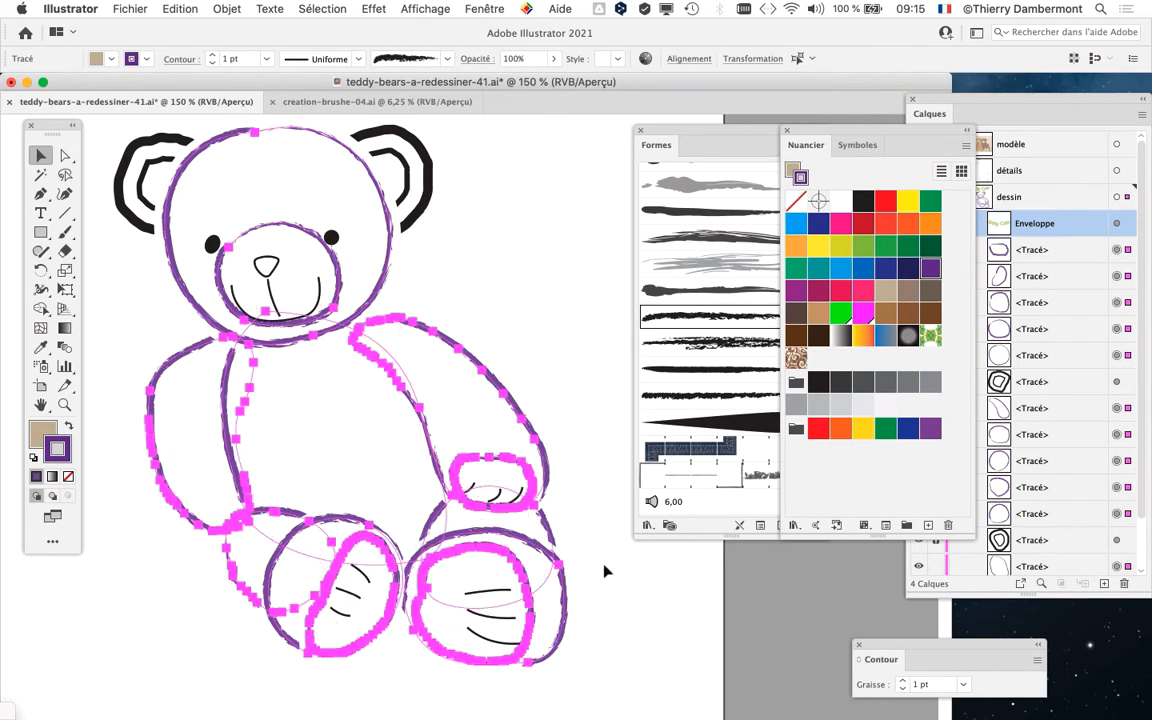
left_click_drag(814, 130, 1062, 50)
left_click(712, 294)
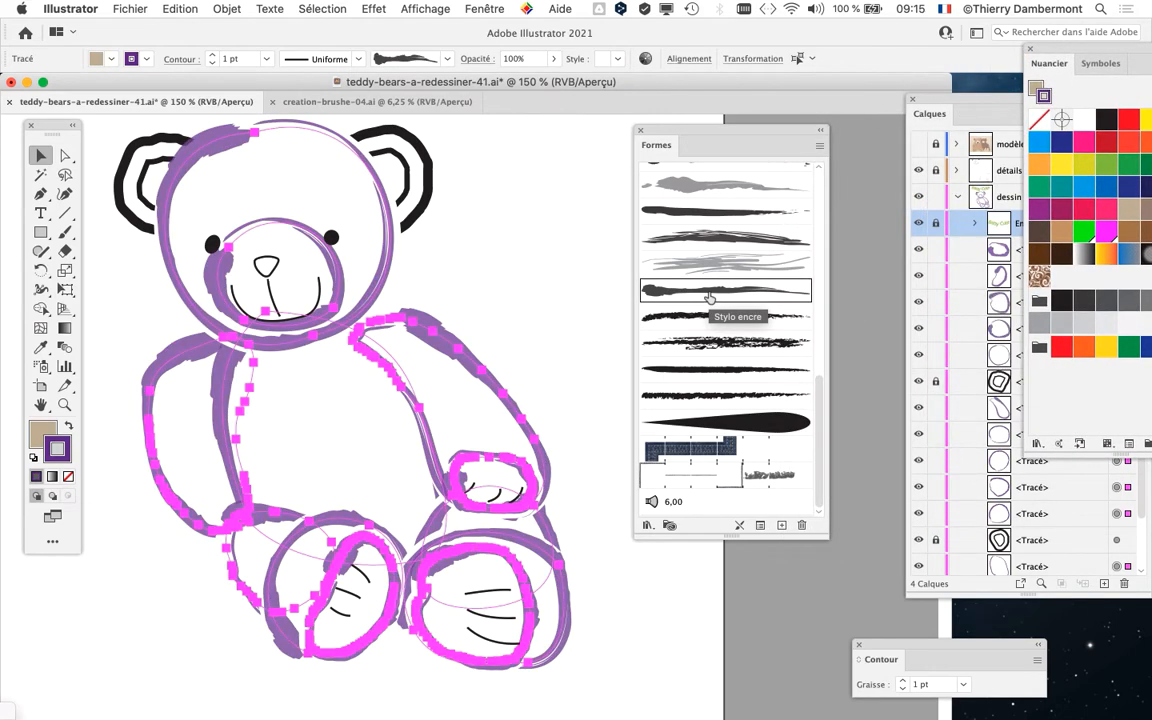
left_click(730, 243)
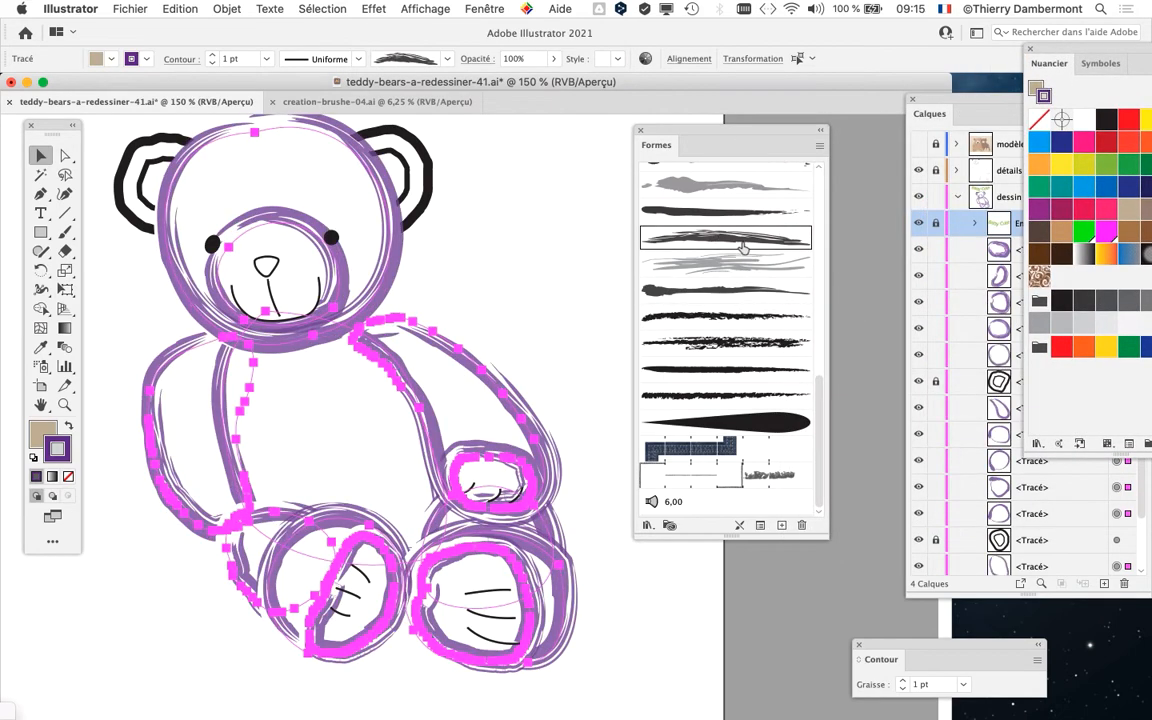
Set the Encre séchée 1 brush's fixed width to 55% with the bear preview in view, and apply the change to existing strokes
double_click(732, 246)
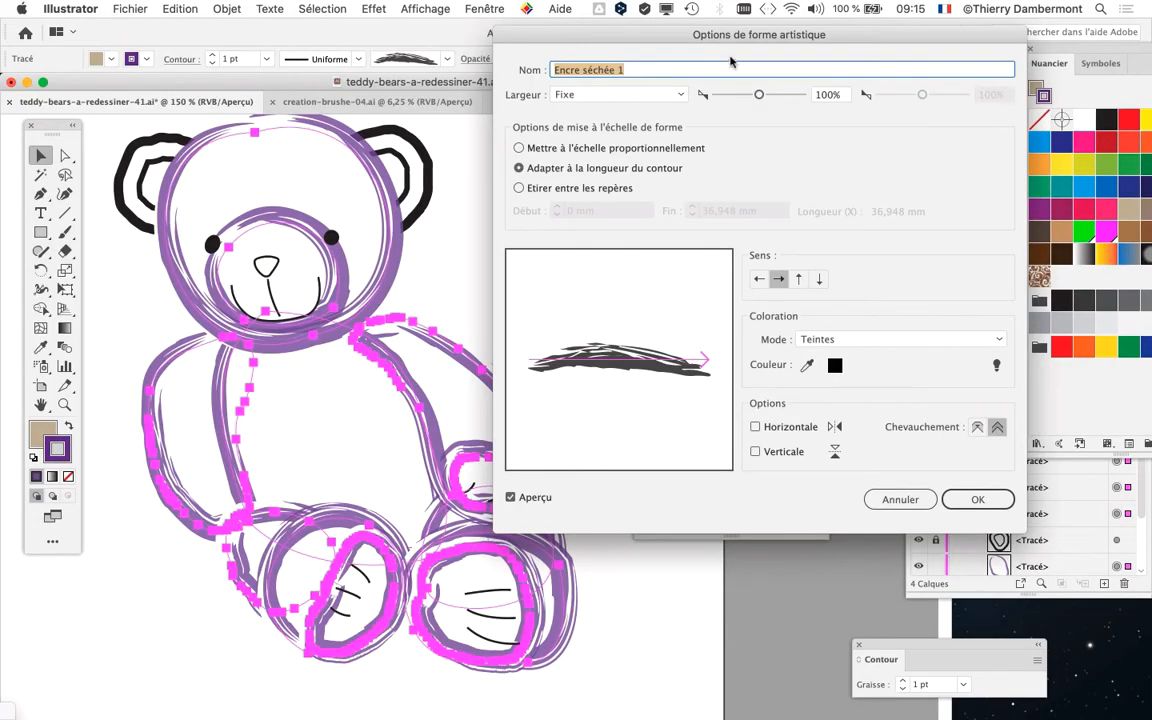
left_click_drag(743, 46, 718, 37)
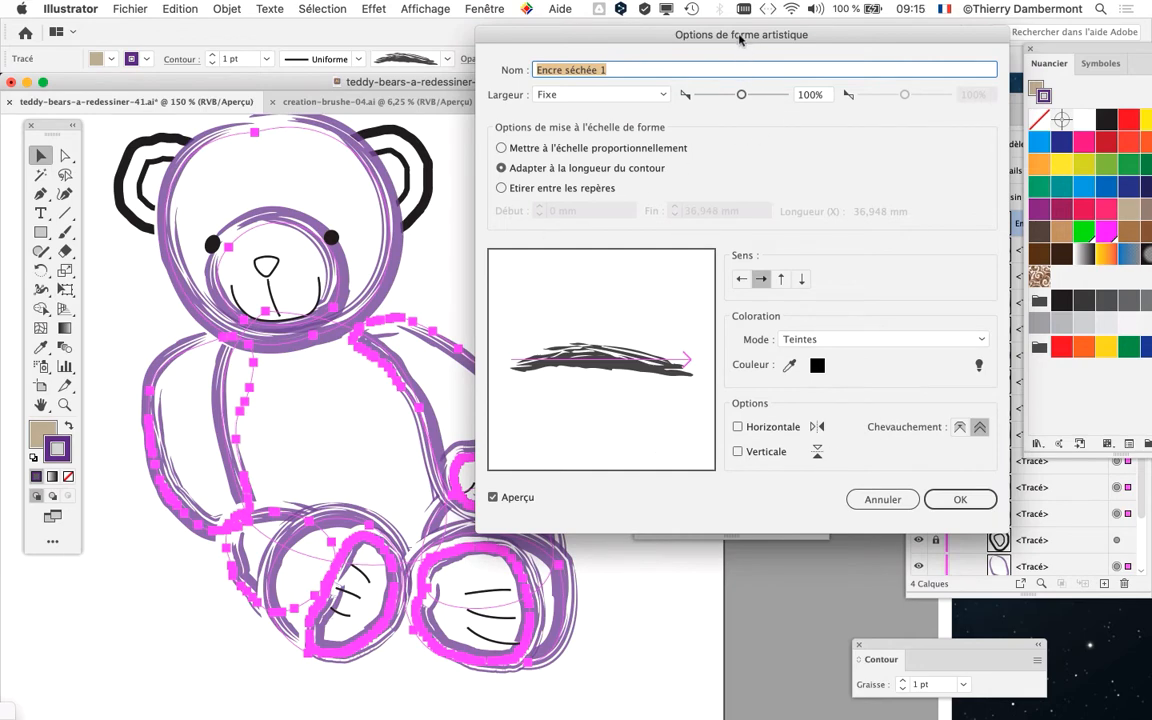
left_click_drag(751, 31, 760, 112)
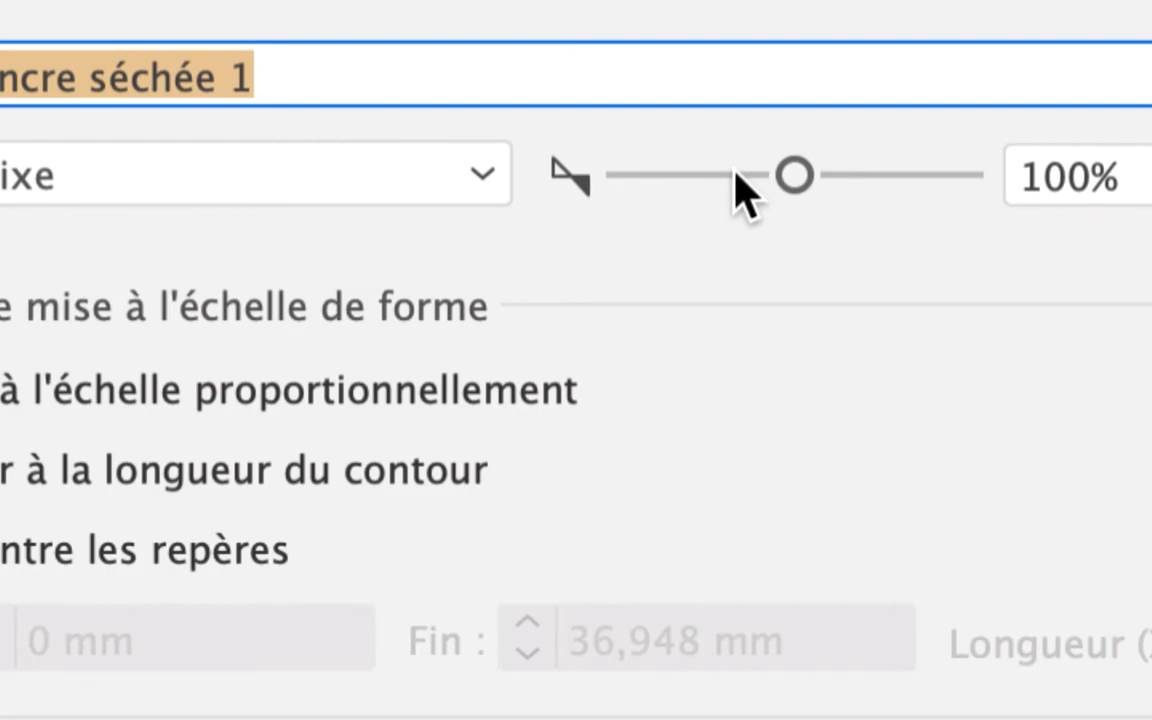
left_click(737, 175)
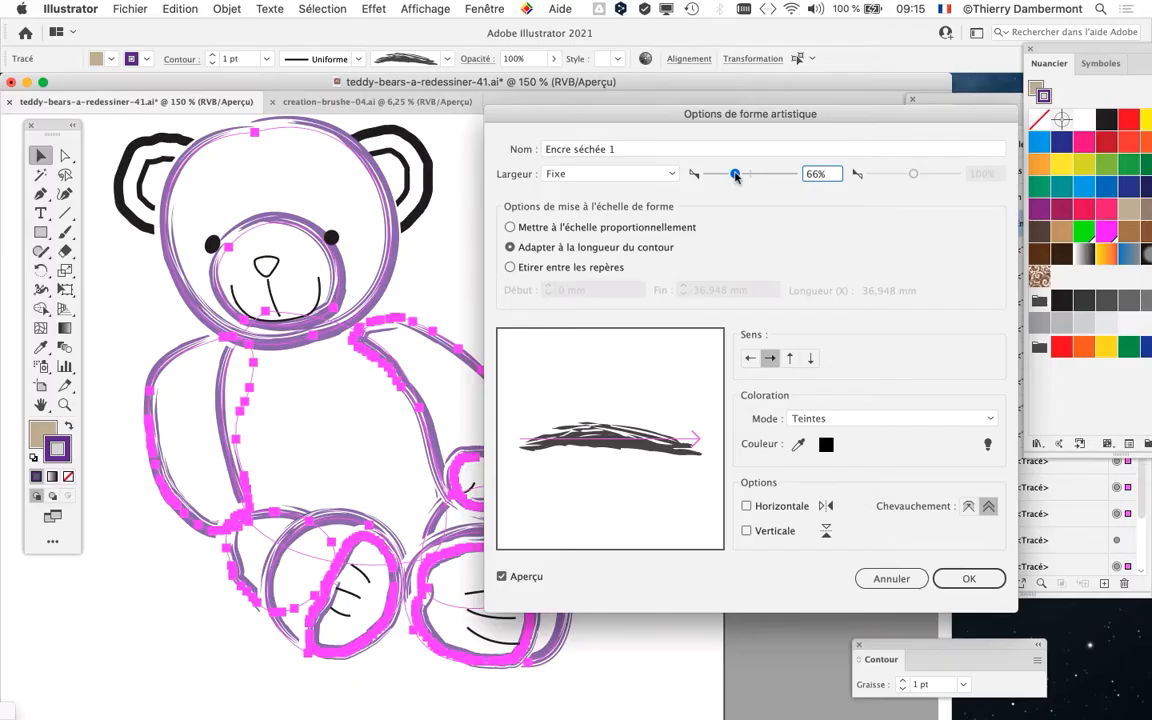
left_click_drag(737, 175, 731, 176)
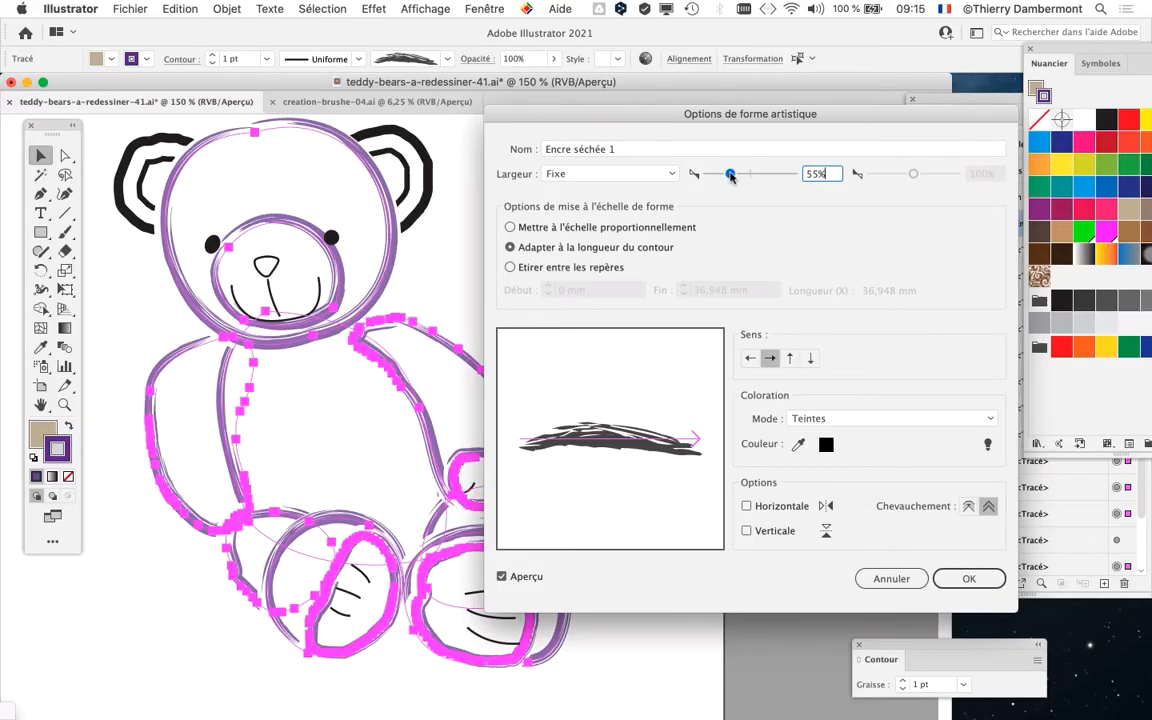
left_click(965, 579)
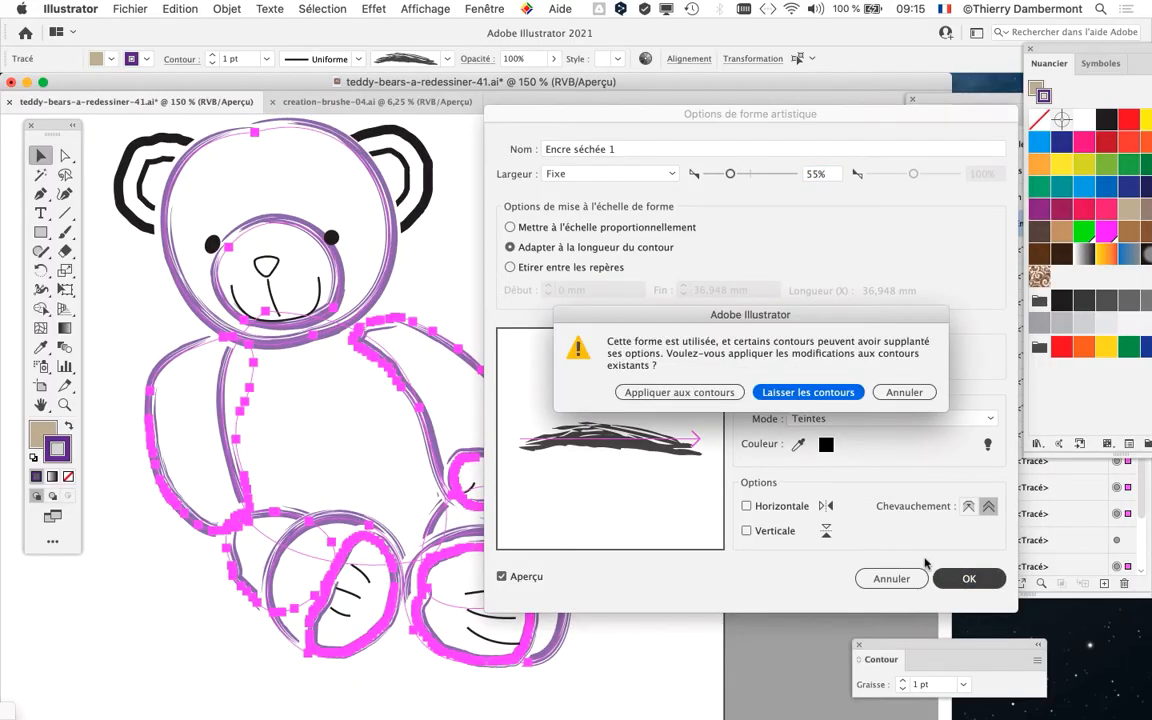
left_click(648, 392)
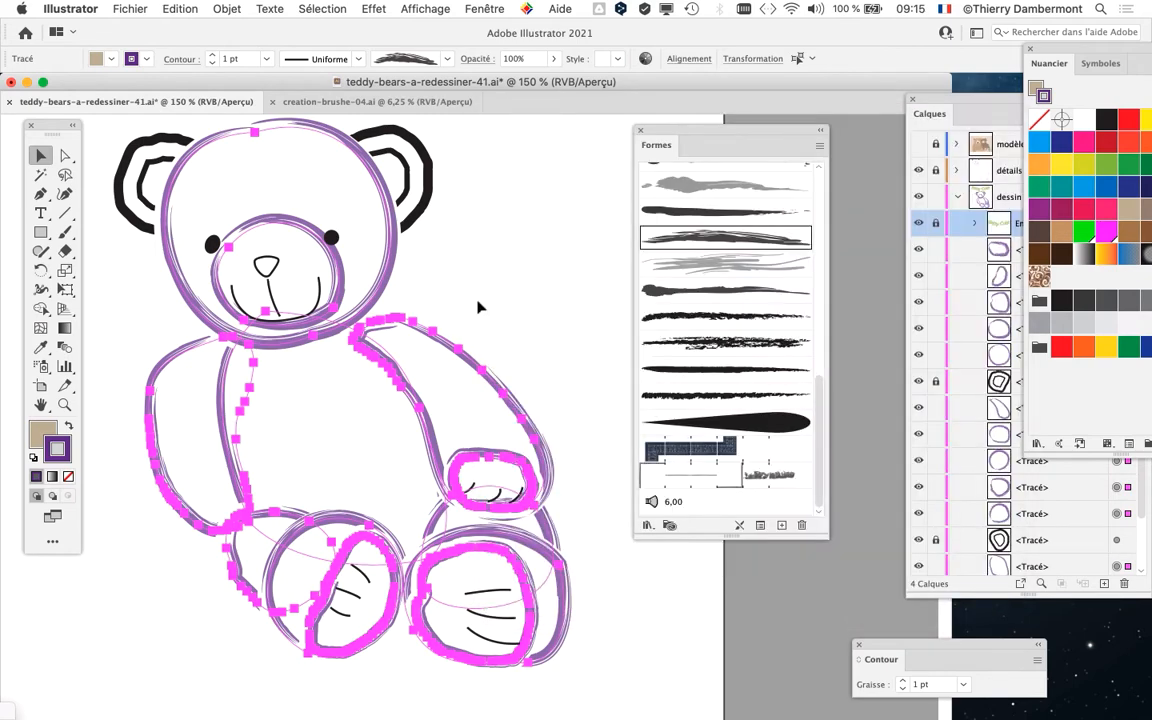
Recolour the selected outlines teal green, try the Stylo encre brush, and settle on the rough, scribbled charcoal-like brush
left_click(1040, 191)
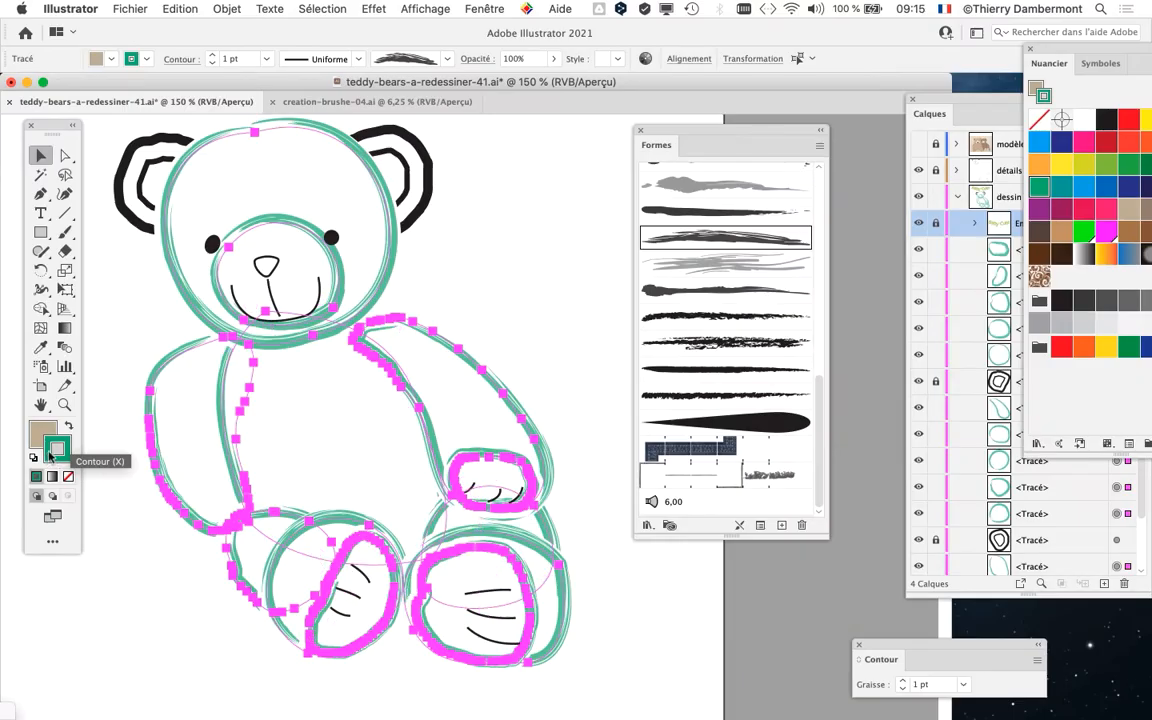
left_click(700, 290)
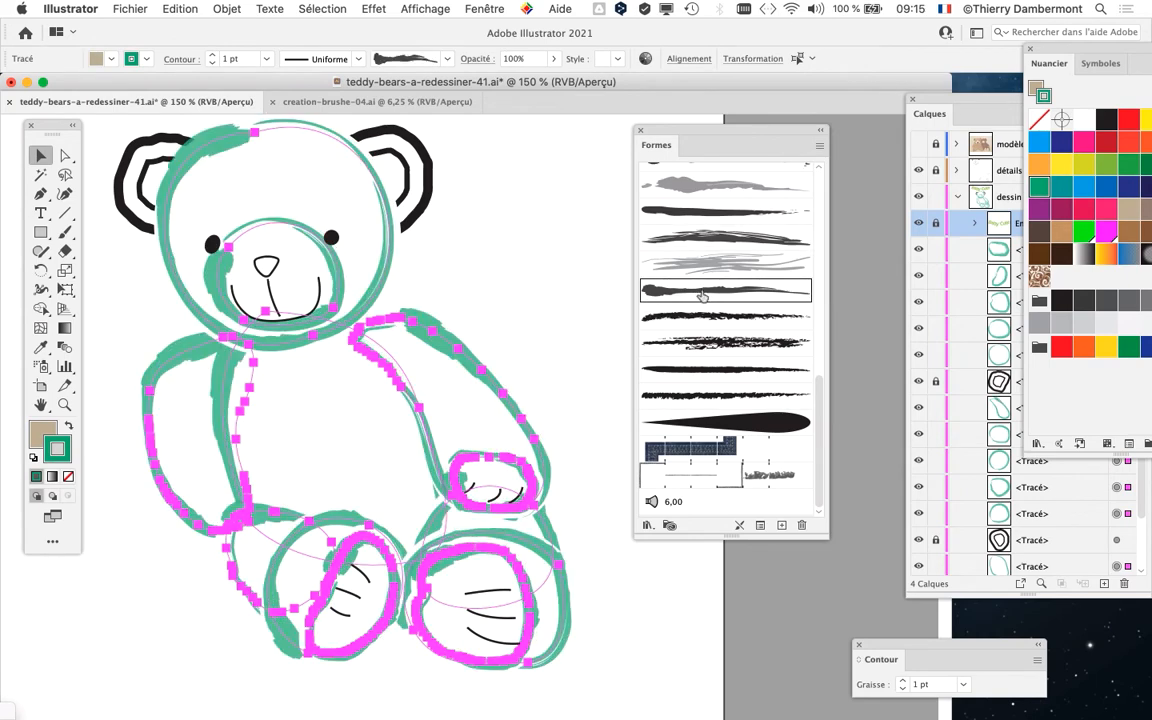
left_click(715, 340)
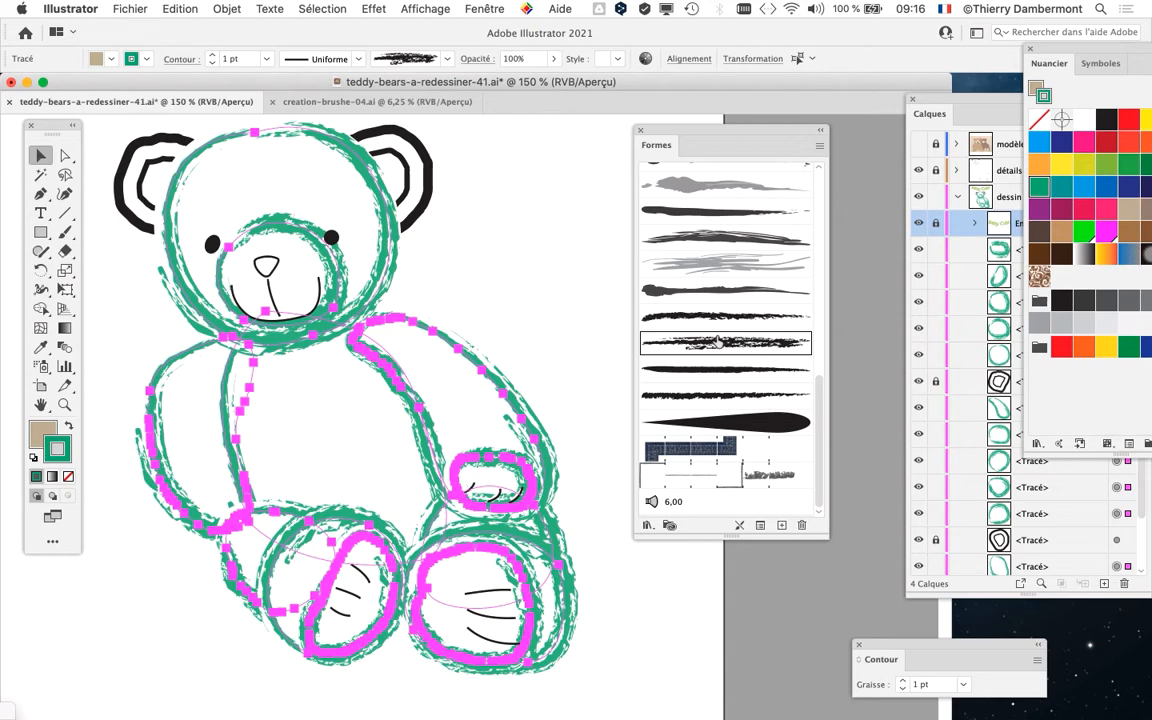
Hide the selection edges so that the bear's outlines can be judged without anchor points
left_click(423, 8)
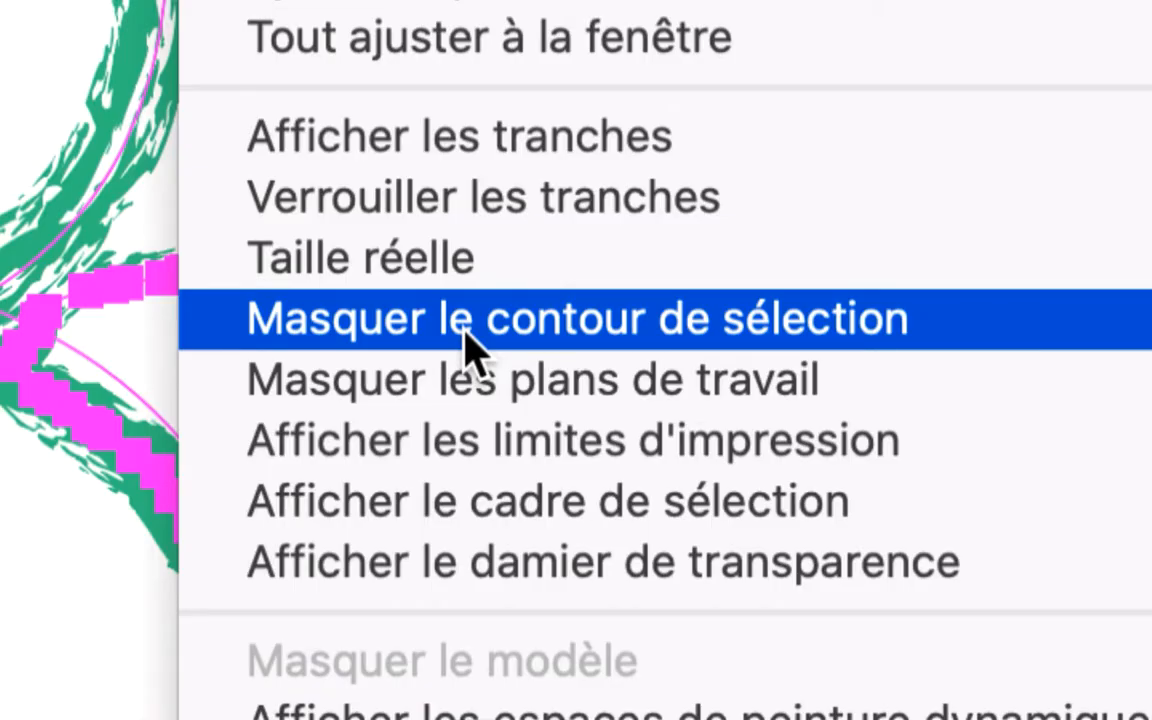
left_click(465, 345)
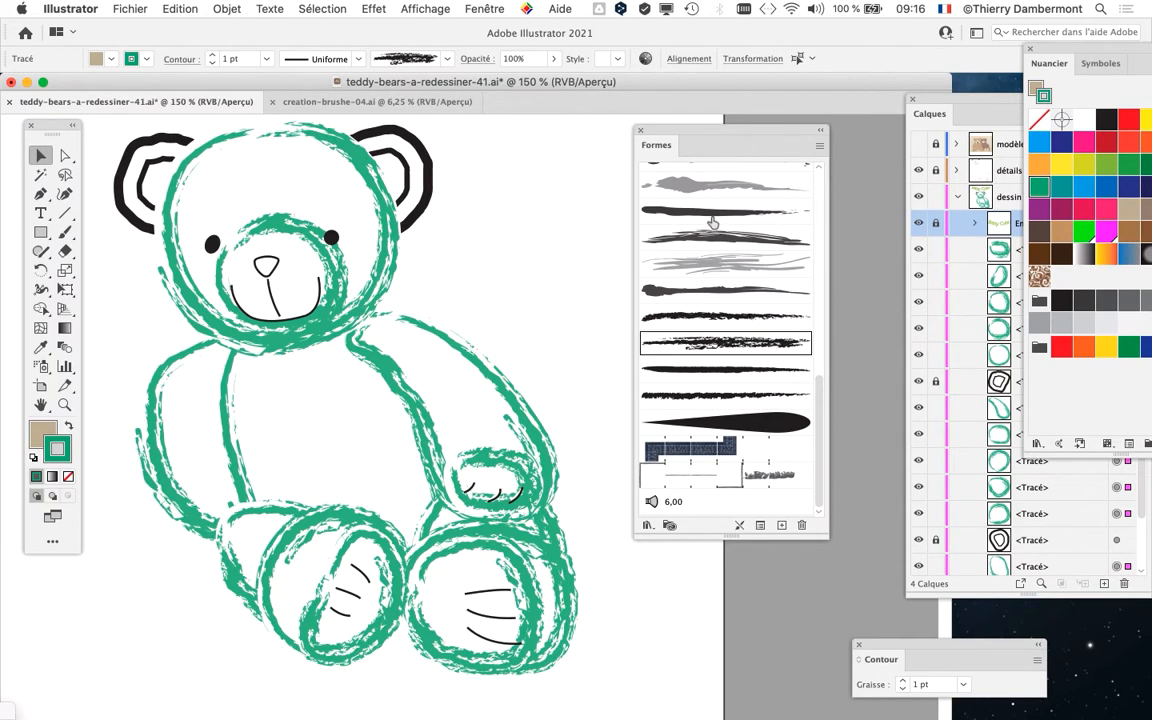
Apply the Pinceau à sec 7 brush to the bear's outlines, set its fixed width to 66% on existing strokes, and deselect
scroll(712, 220, "up", 5)
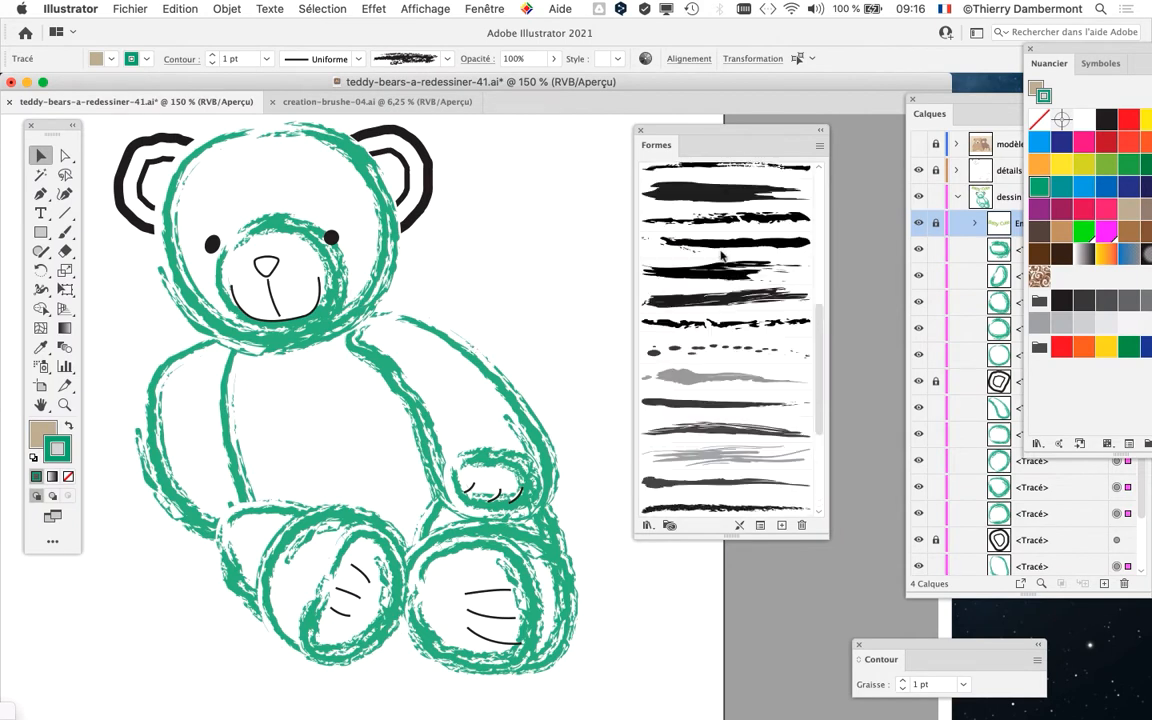
left_click(716, 220)
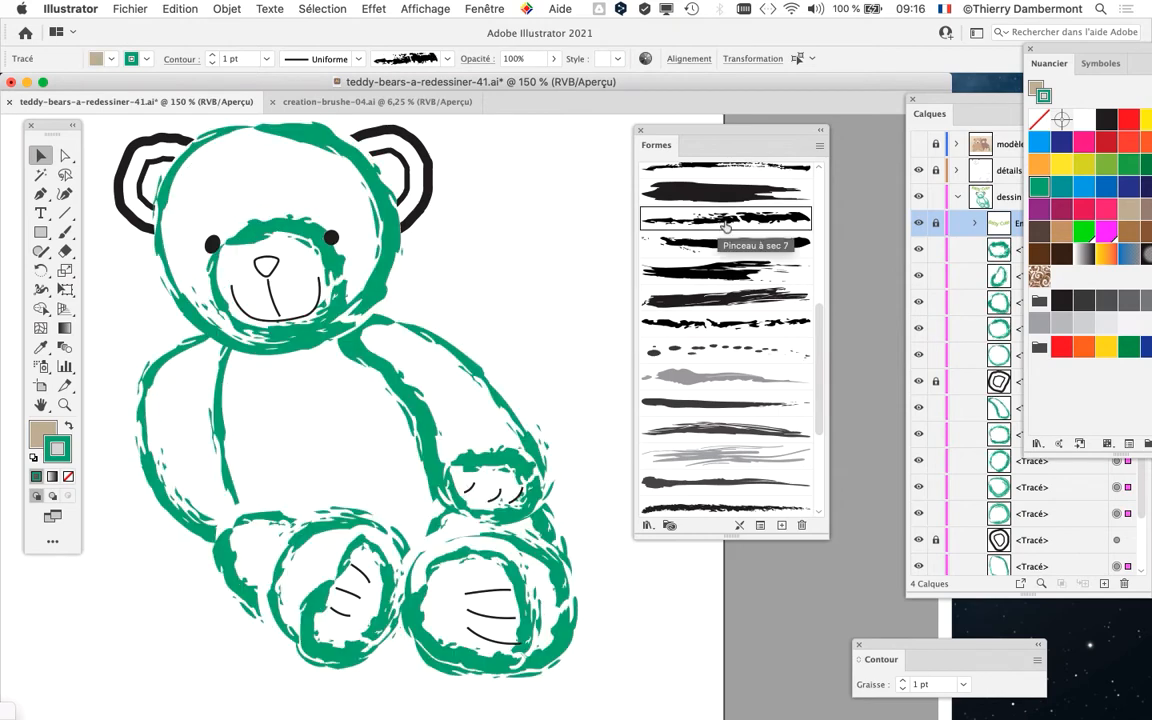
double_click(716, 224)
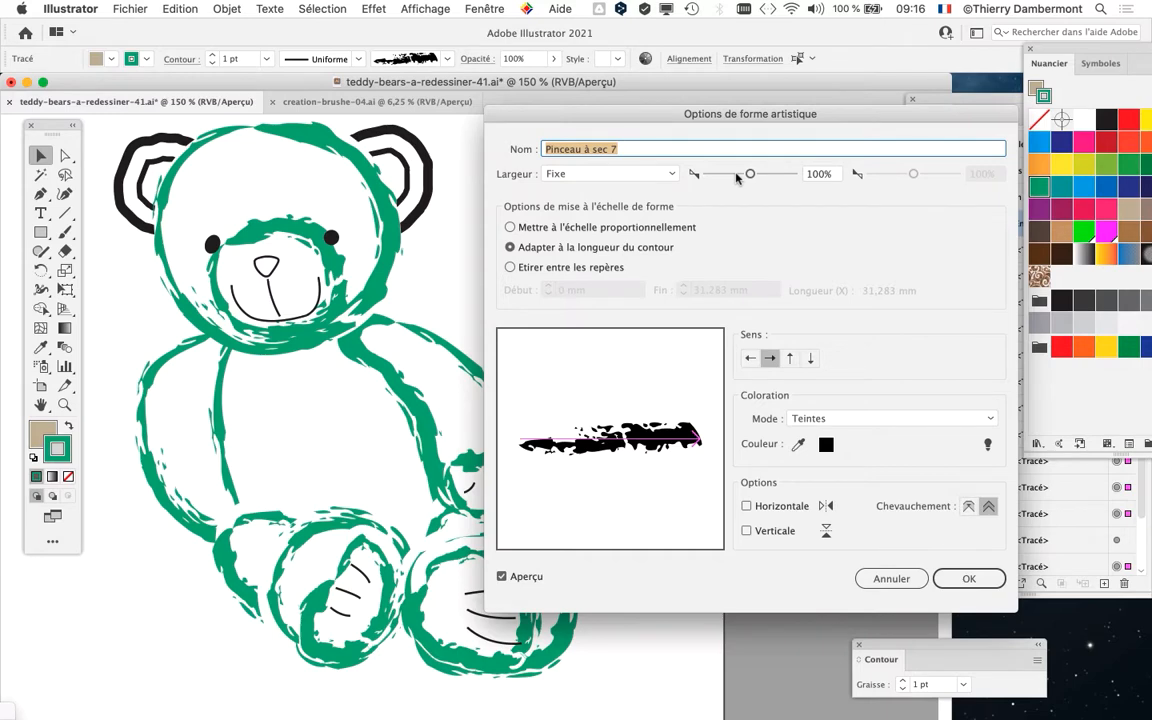
left_click(736, 173)
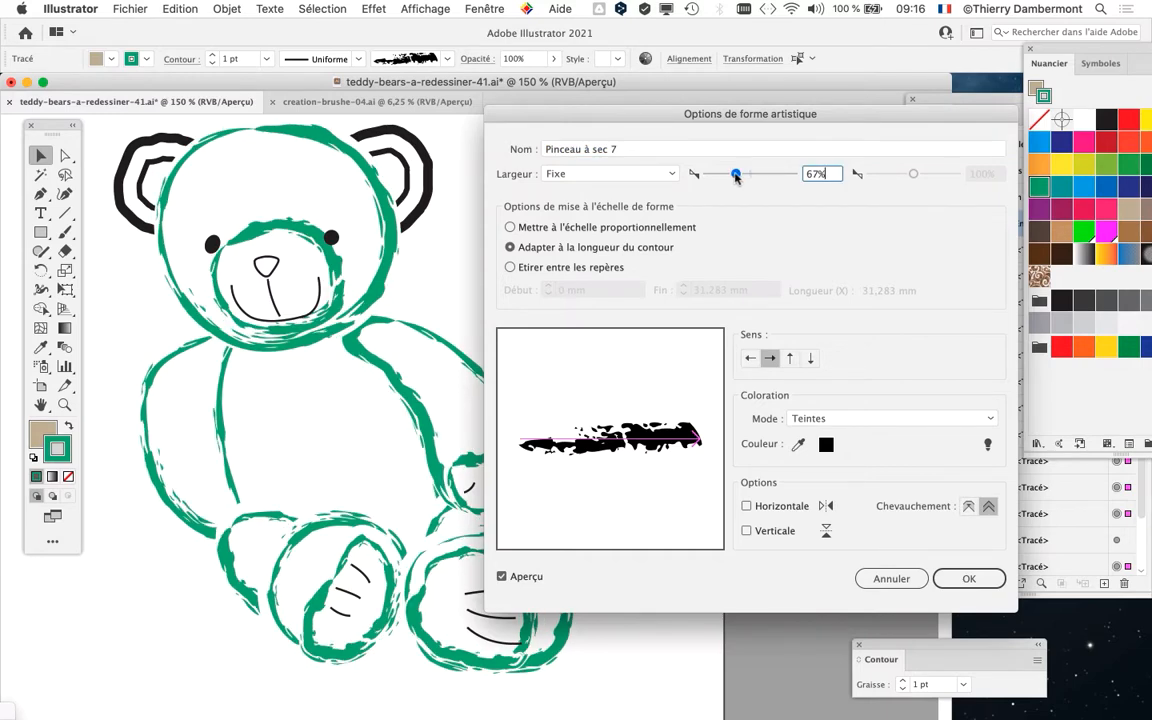
mouse_move(736, 176)
left_mouse_down()
mouse_move(765, 176)
mouse_move(733, 185)
left_mouse_up()
left_click_drag(667, 113, 818, 82)
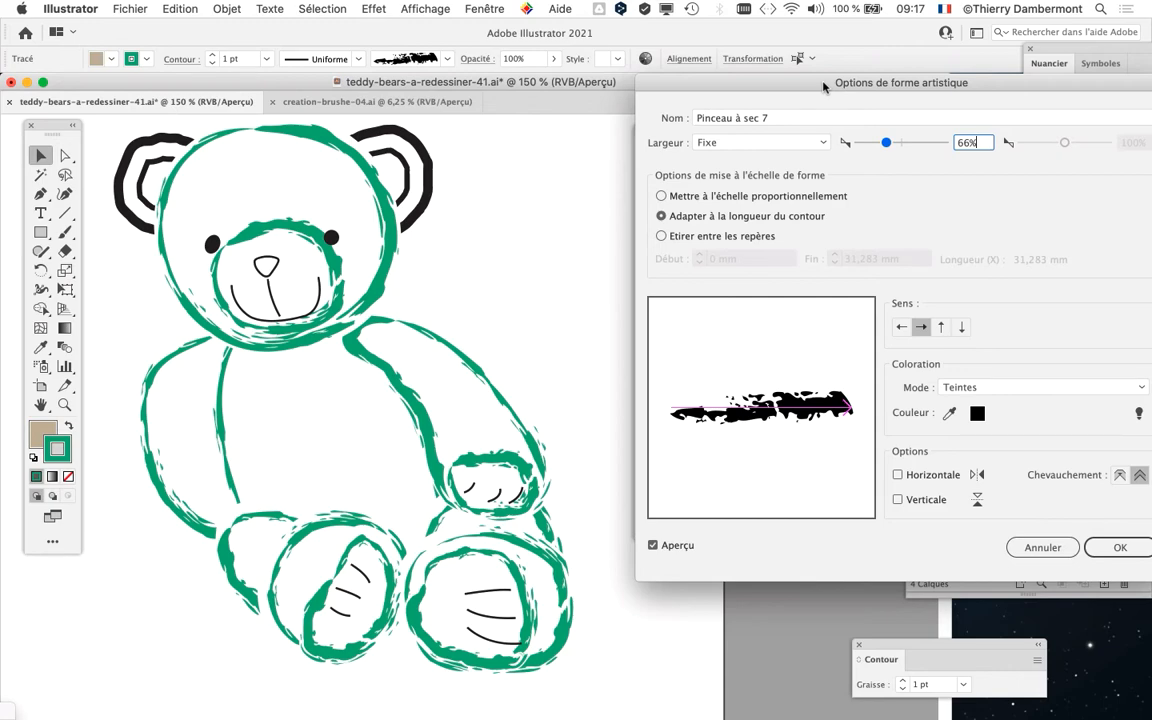
left_click_drag(823, 87, 758, 45)
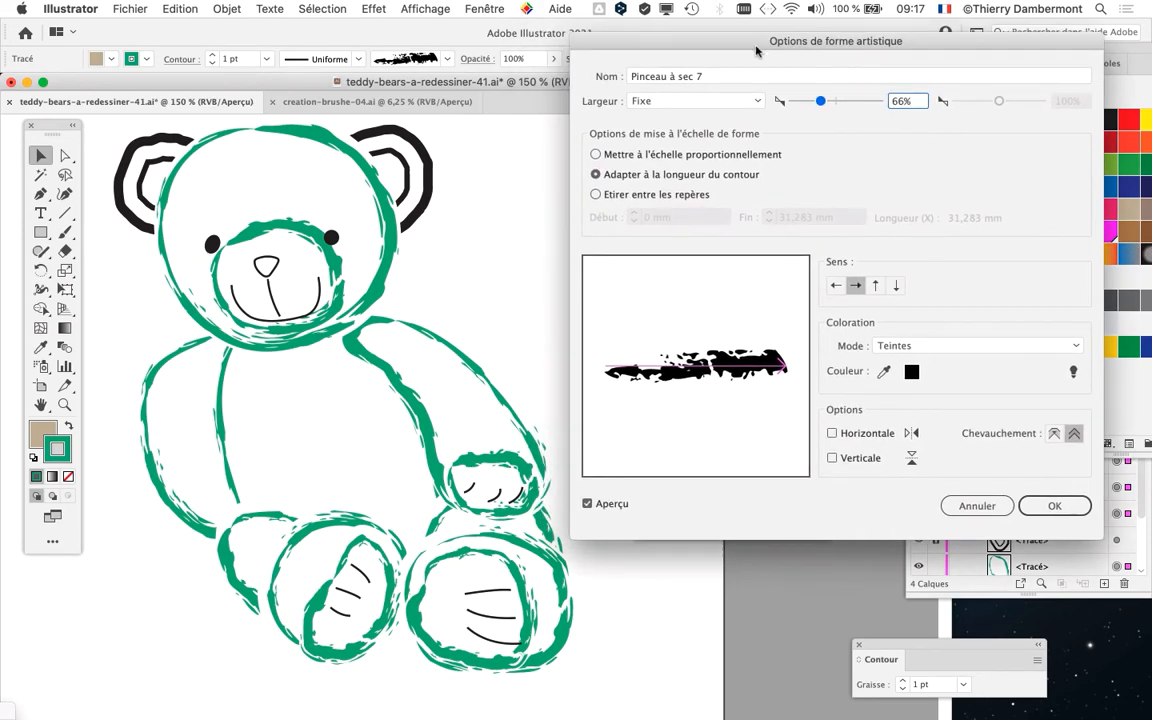
left_click(1040, 507)
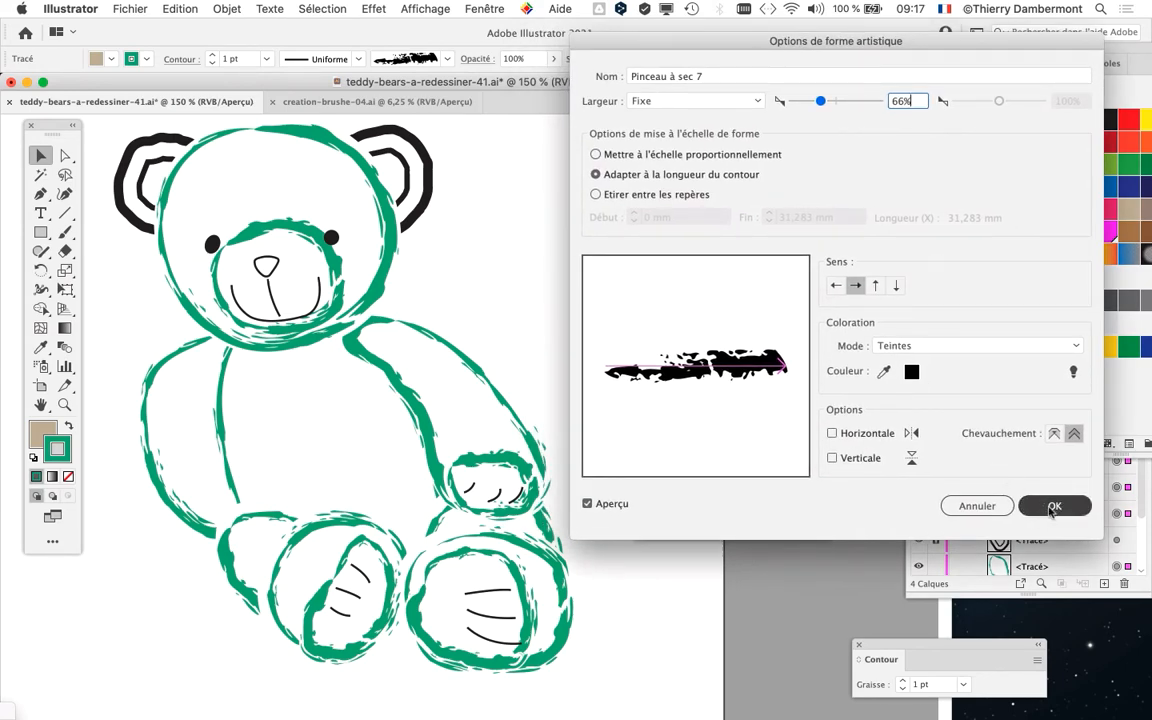
left_click(757, 321)
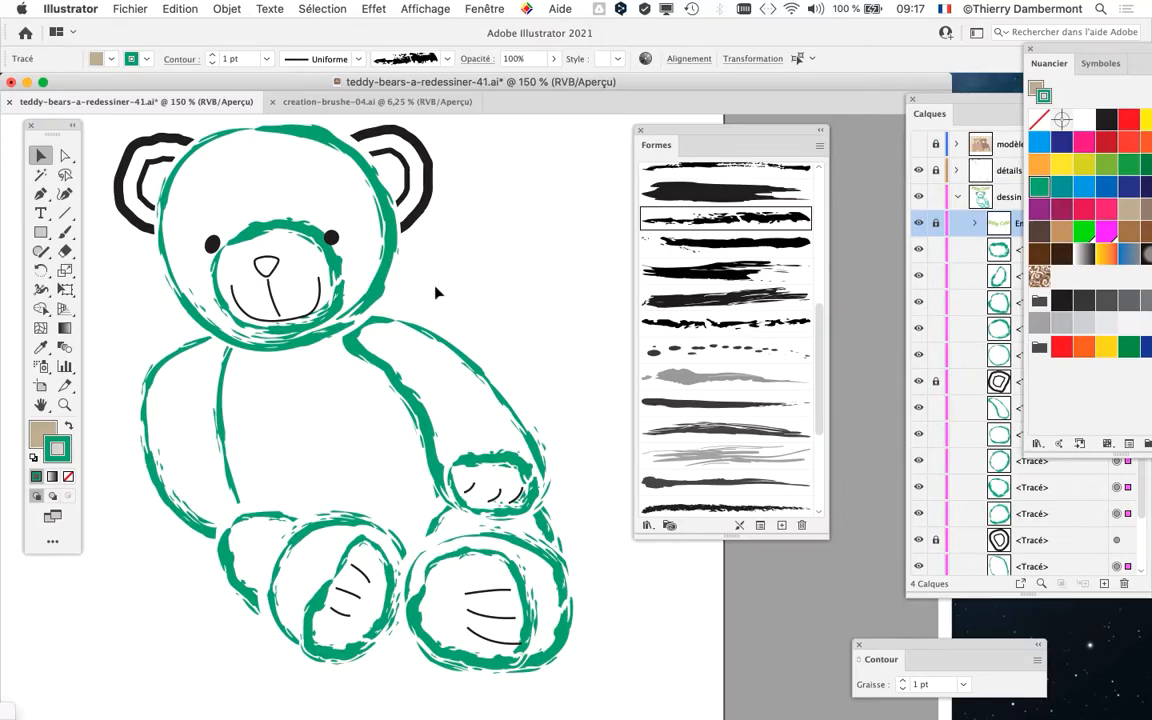
left_click(436, 292)
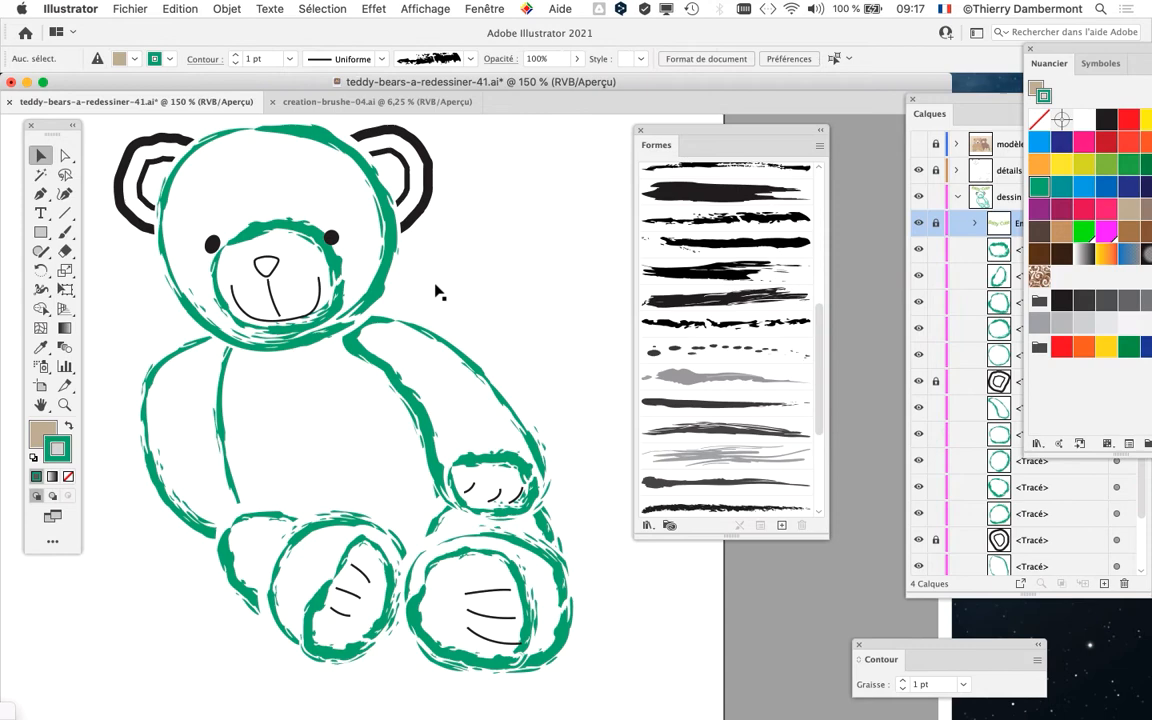
Try moving individual bear shapes such as the paw and head away from the drawing, and undo each move
left_click(381, 198)
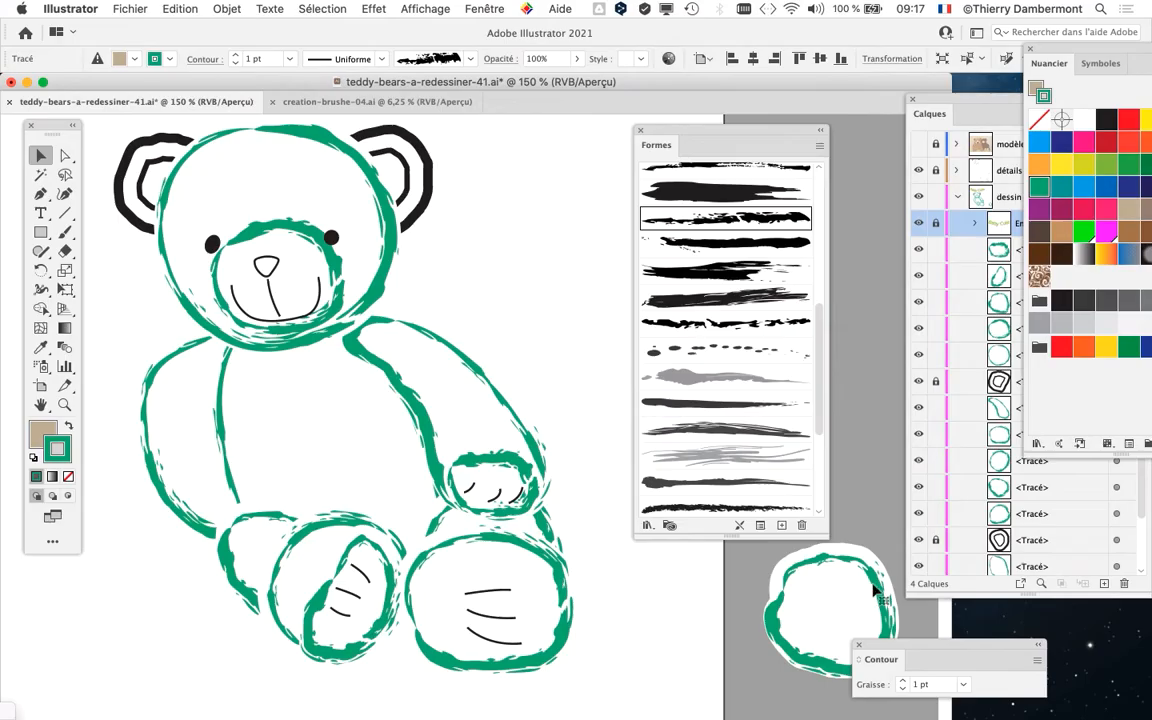
key("super+z")
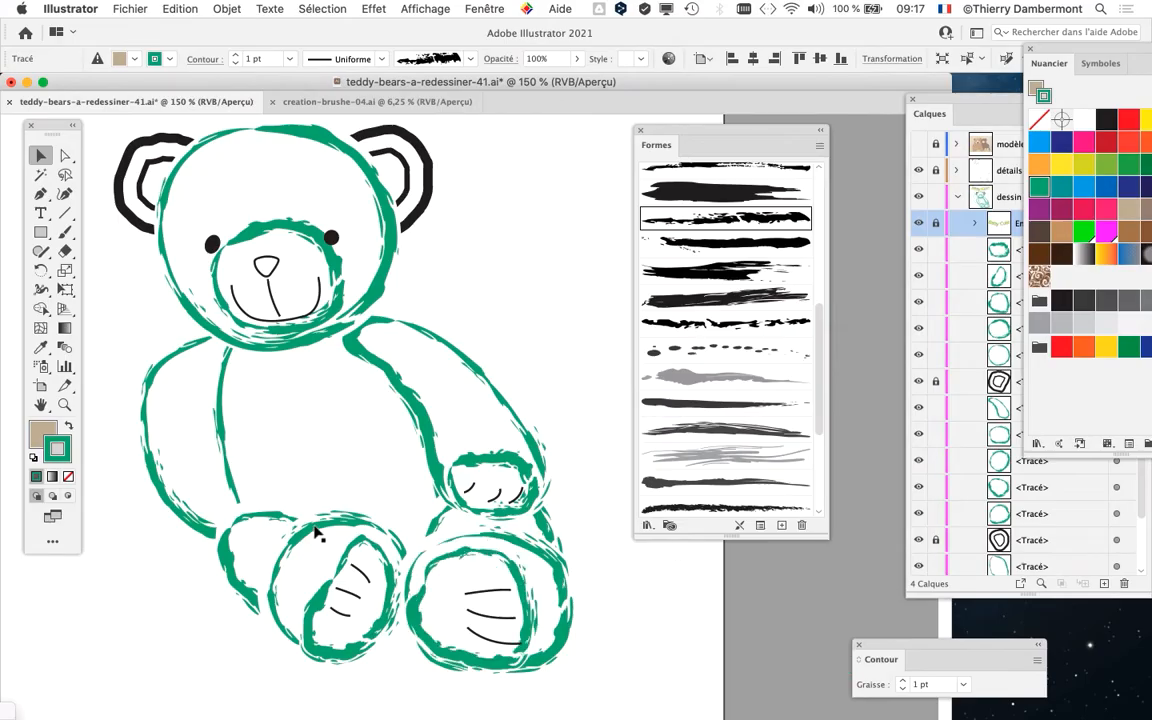
left_click_drag(318, 535, 522, 190)
key("super+z")
left_click_drag(390, 238, 630, 240)
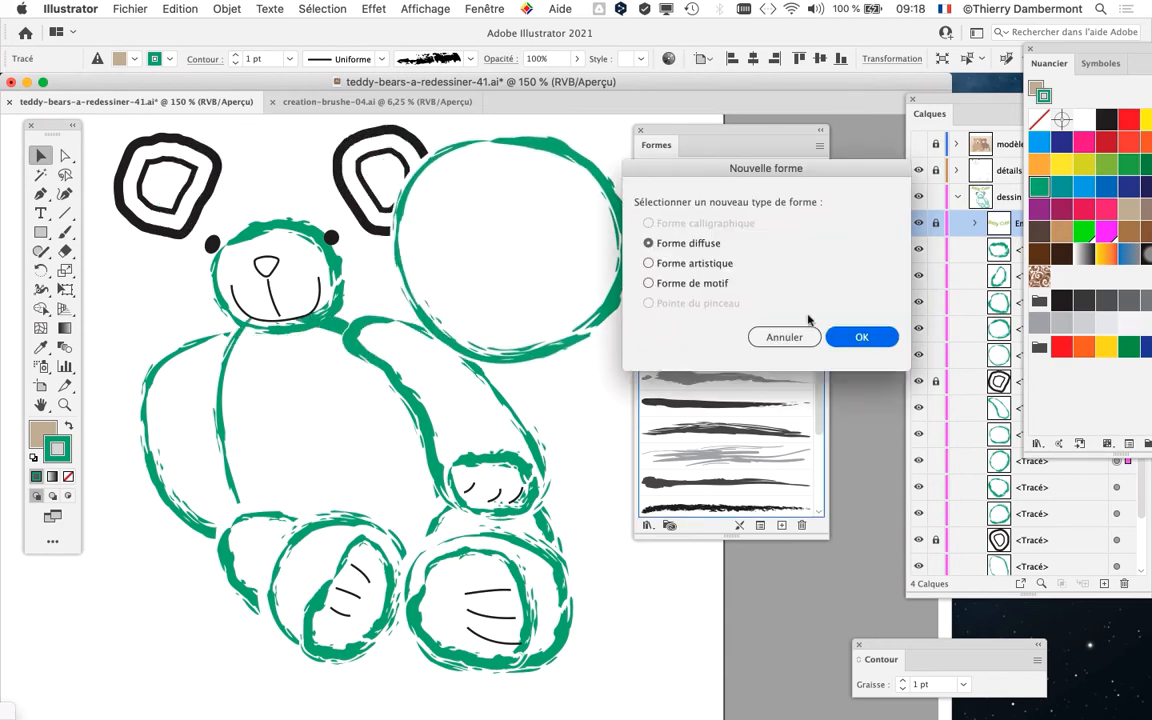
left_click(770, 337)
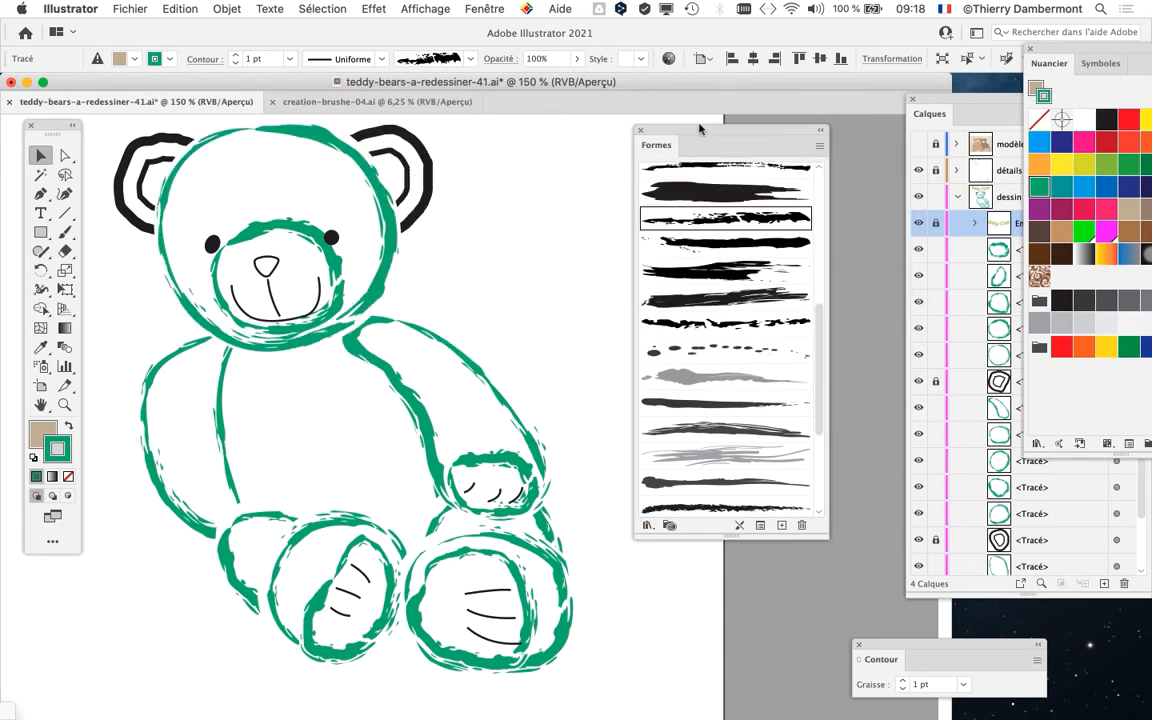
Move the brushes window clear of the bear, then try moving the head outline aside and undo it
mouse_move(700, 128)
left_mouse_down()
mouse_move(776, 84)
mouse_move(800, 55)
mouse_move(795, 40)
mouse_move(825, 35)
mouse_move(805, 44)
left_mouse_up()
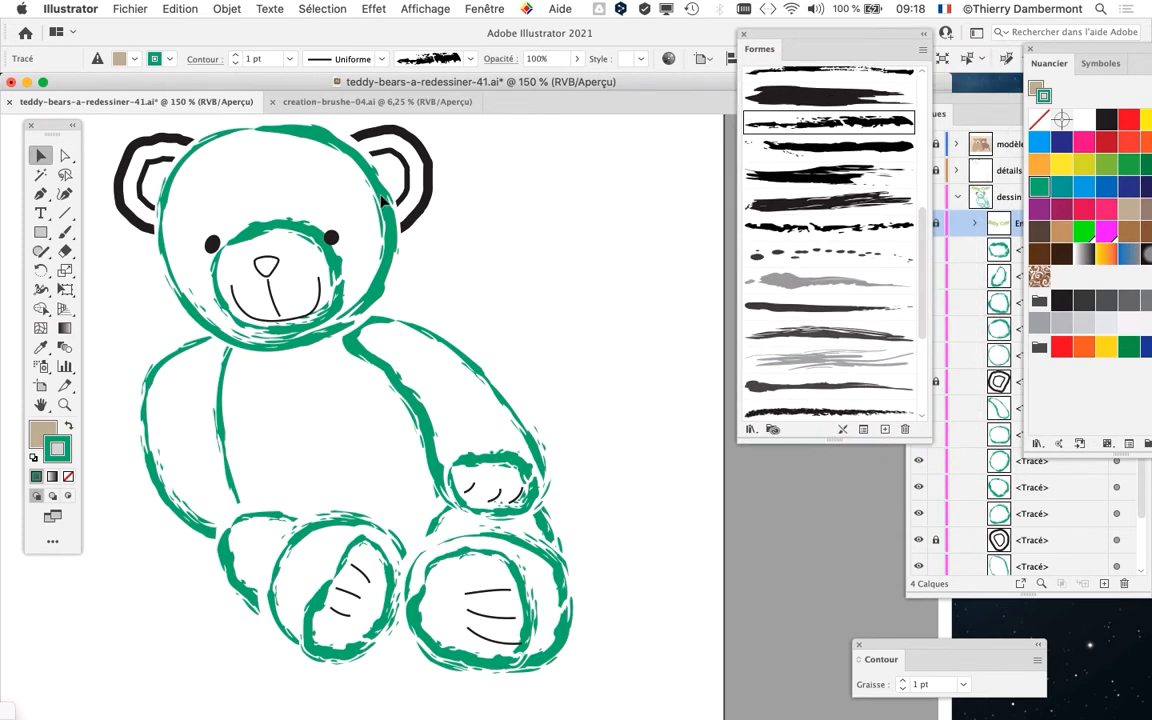
left_click_drag(383, 200, 662, 238)
key("cmd+z")
scroll(481, 210, "up", 1)
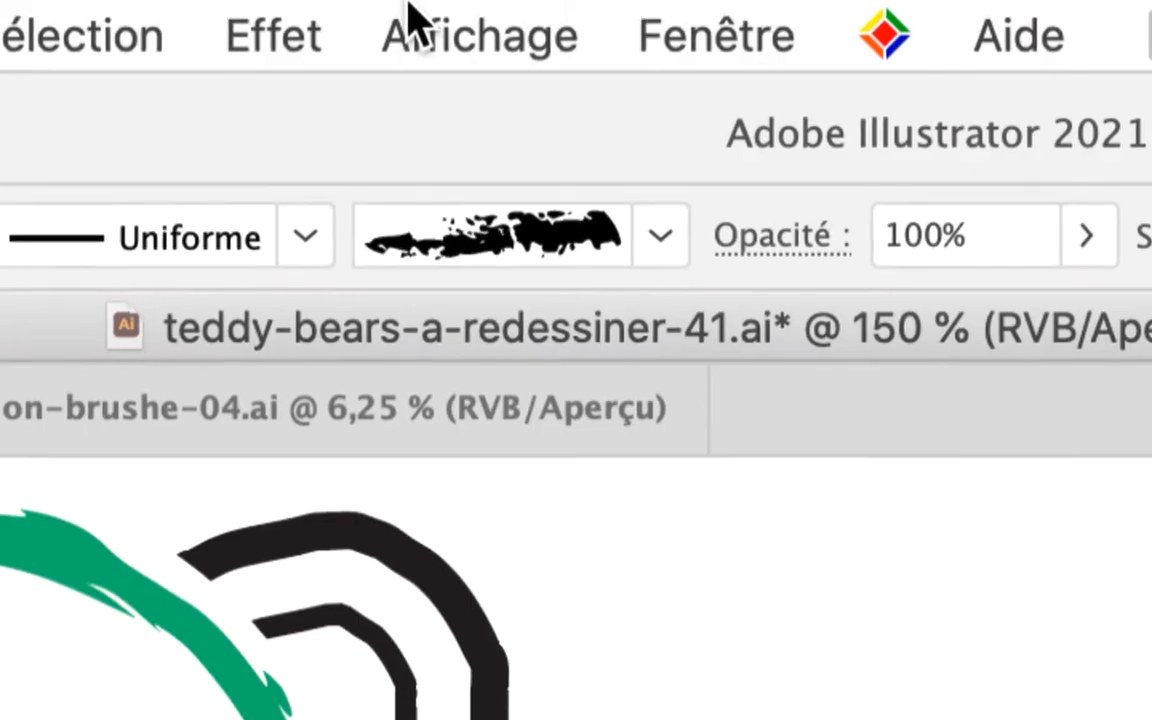
Show the selection edges again and select the bear's outlines one by one to inspect their paths, then deselect
left_click(410, 8)
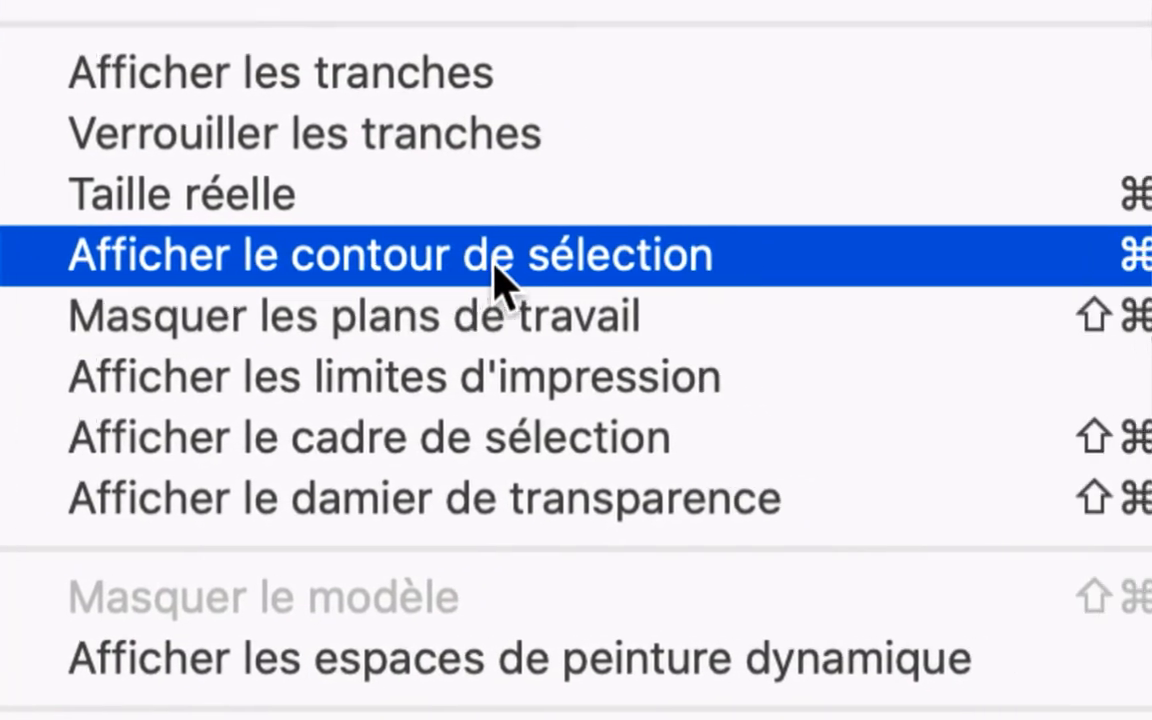
left_click(497, 283)
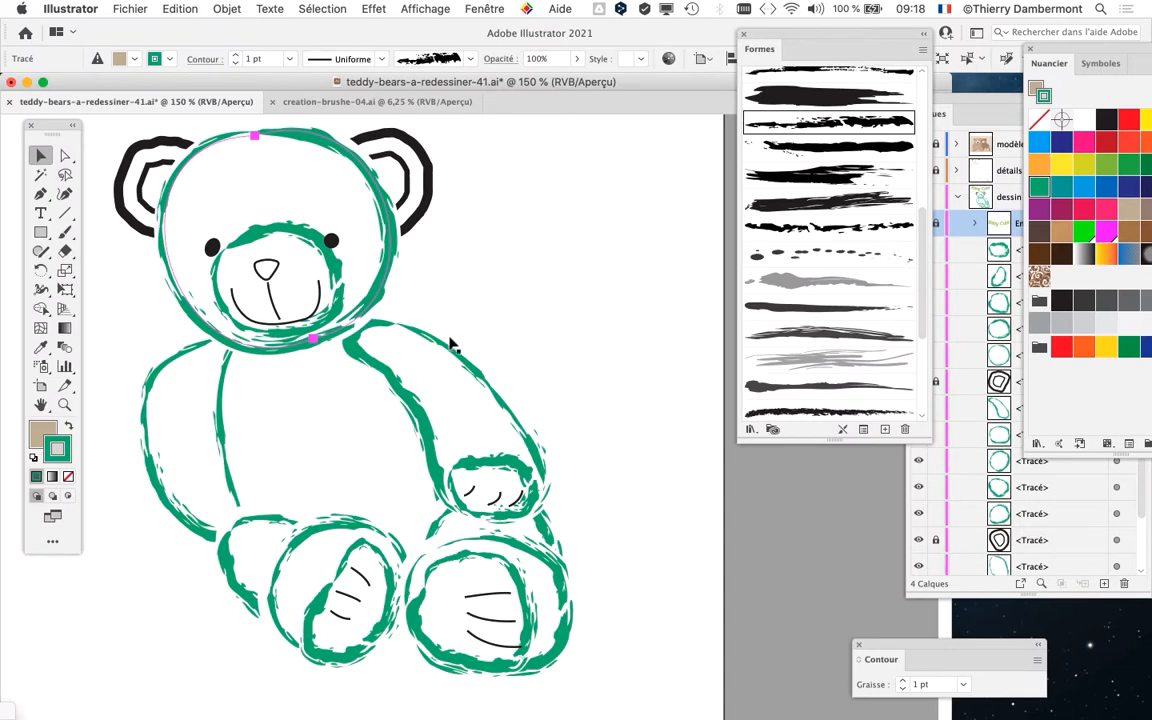
left_click(451, 346)
left_click(169, 369)
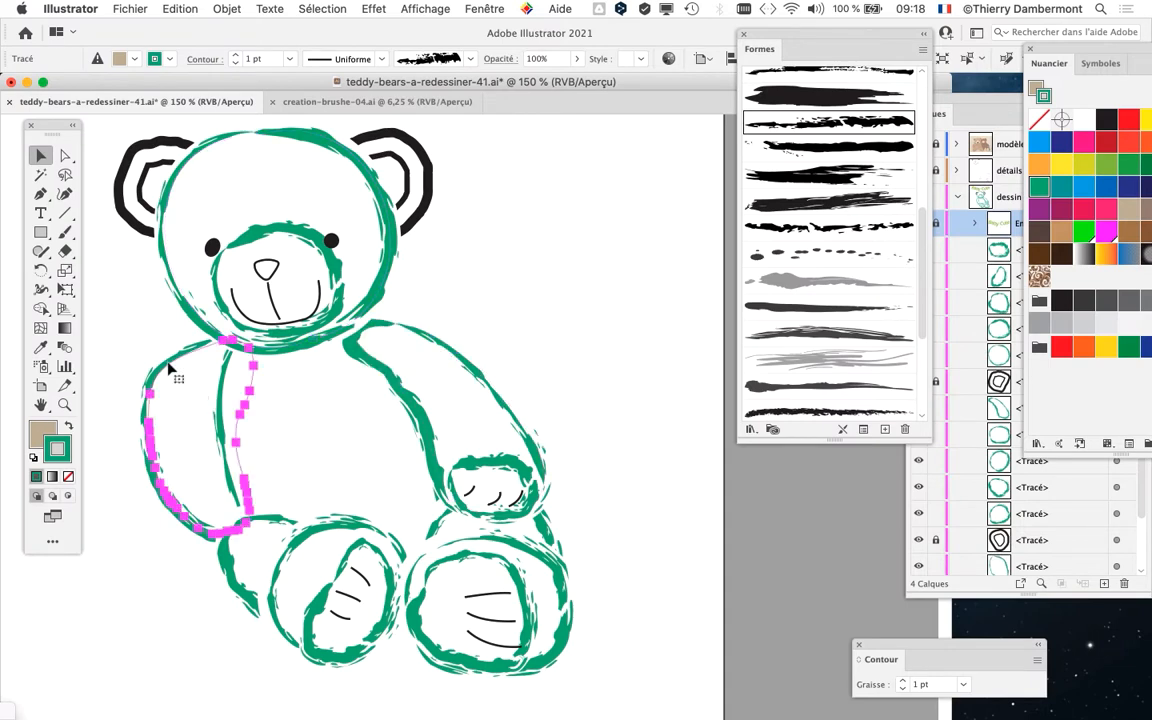
left_click(440, 566)
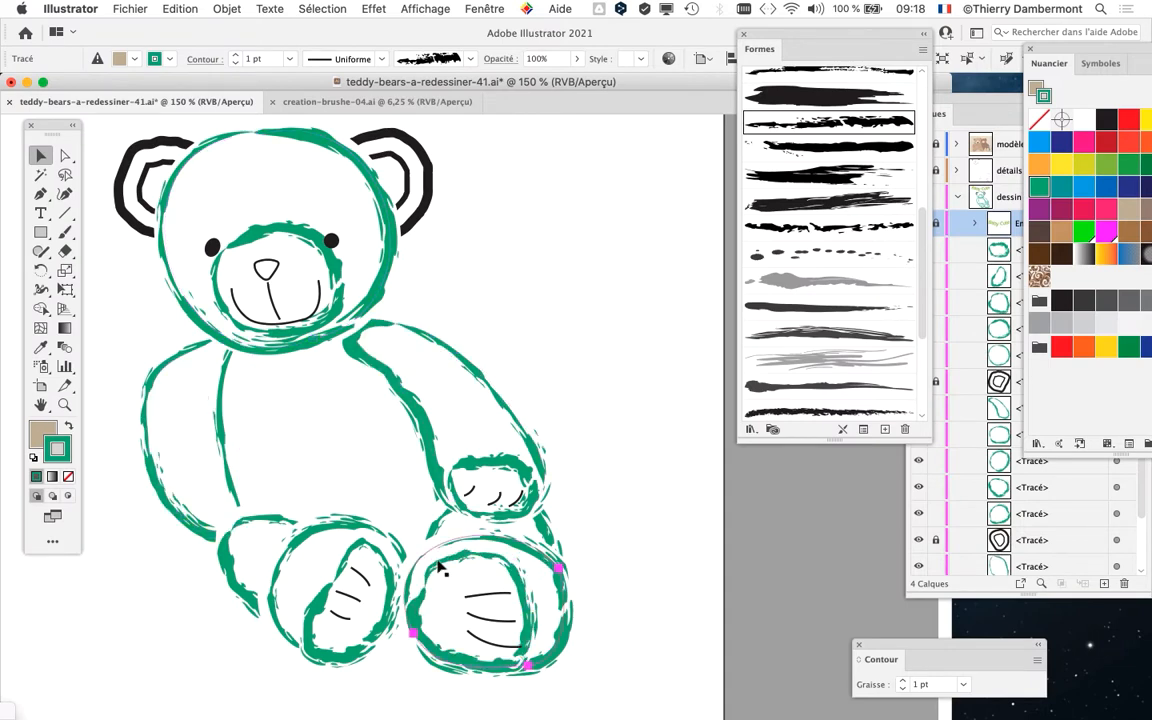
left_click(314, 538)
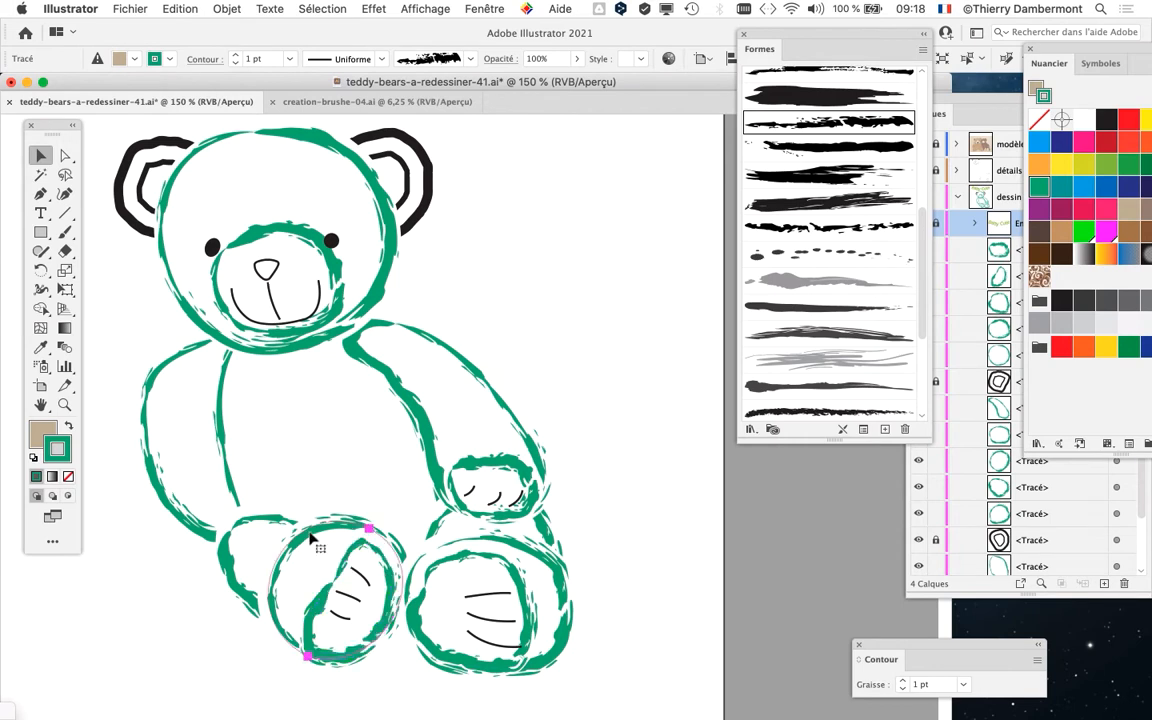
left_click(242, 530)
left_click(222, 467)
left_click(175, 360)
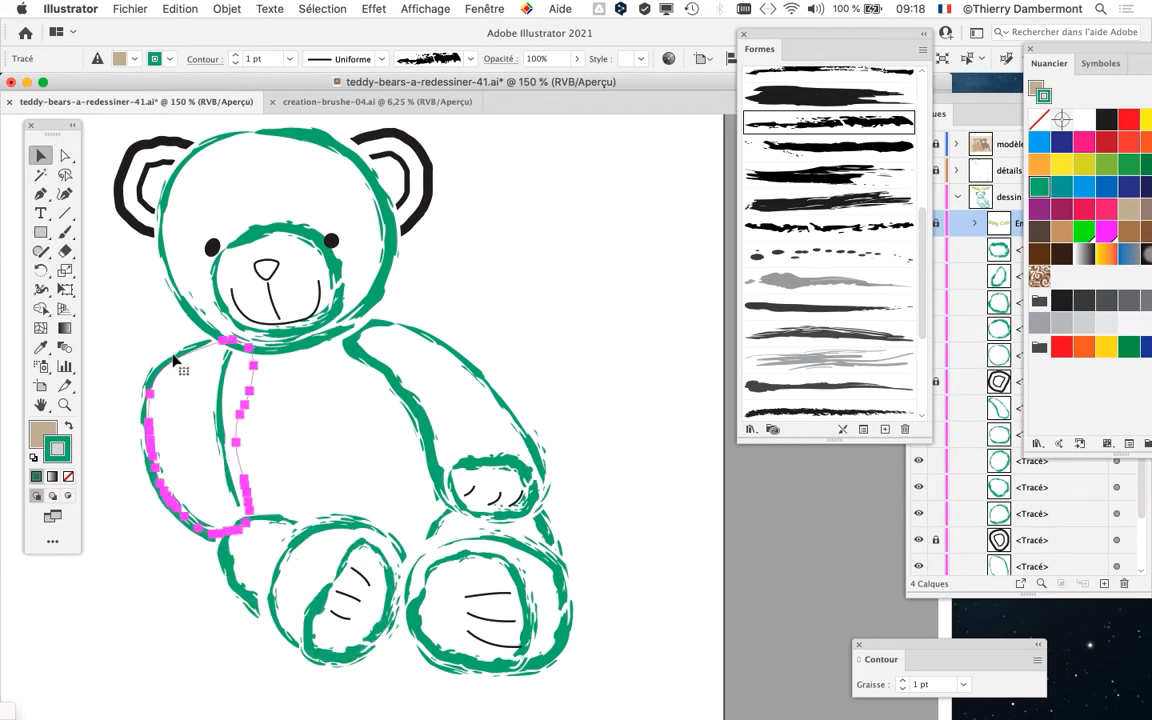
left_click(192, 340)
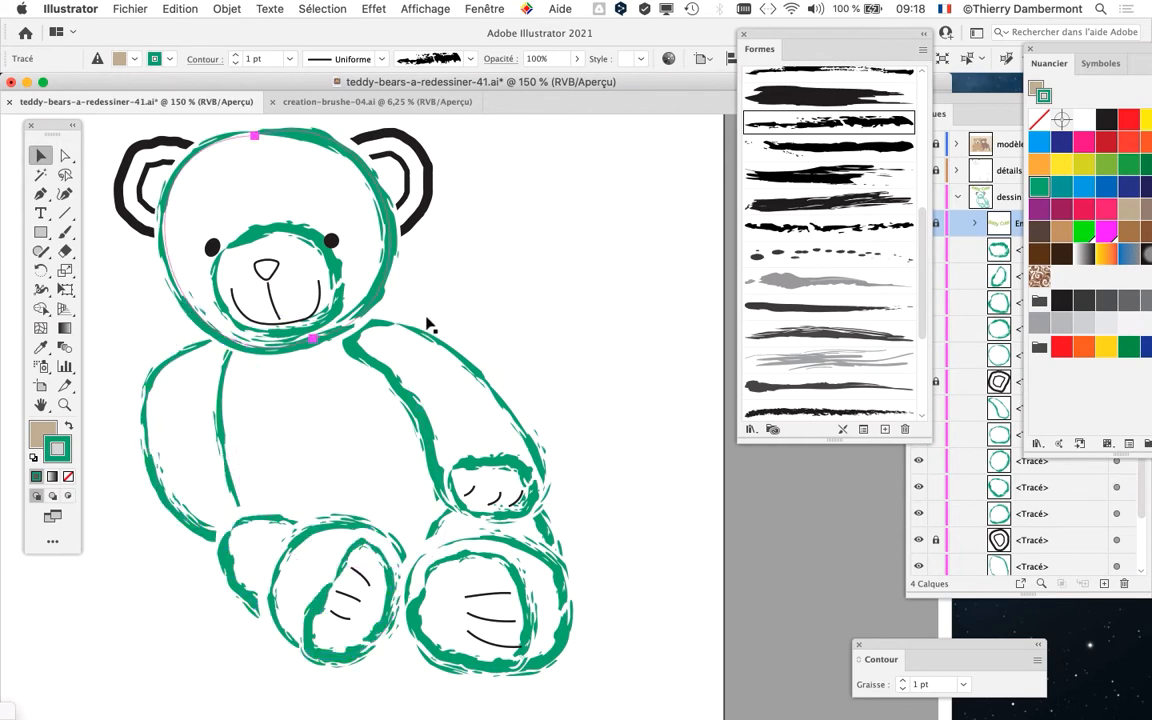
left_click(530, 337)
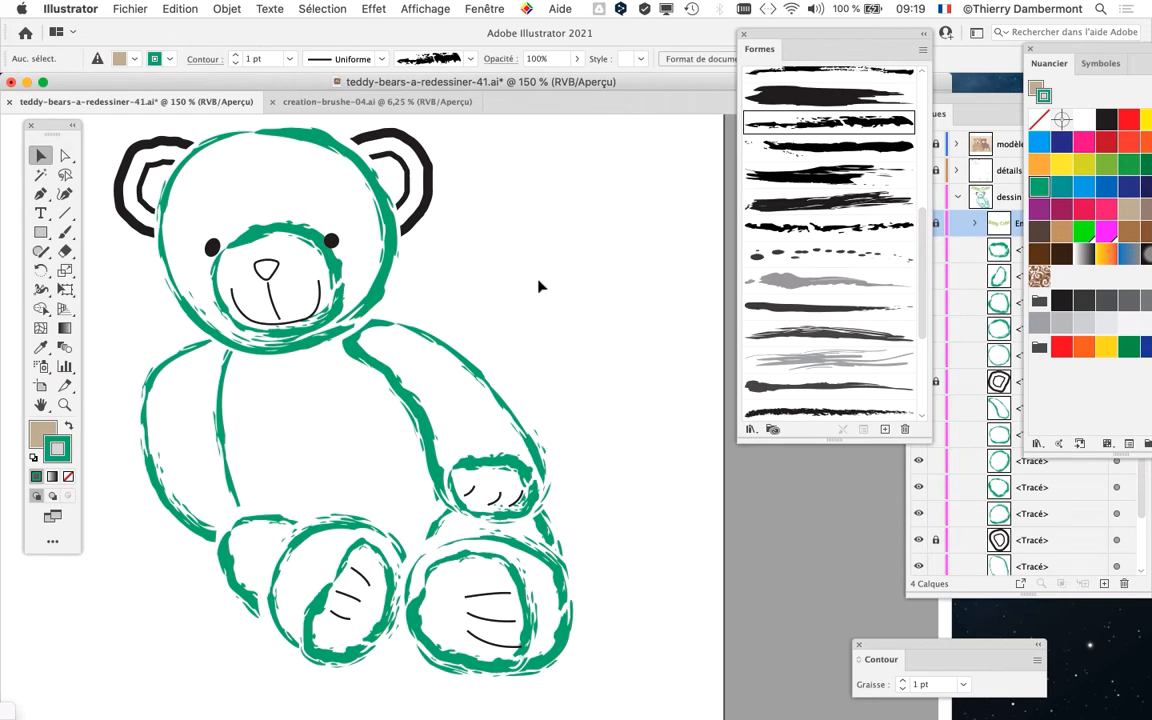
Switch to creation-brushe-04.ai, move the brushes window beside the artwork, and select the large black teardrop shape
left_click(223, 101)
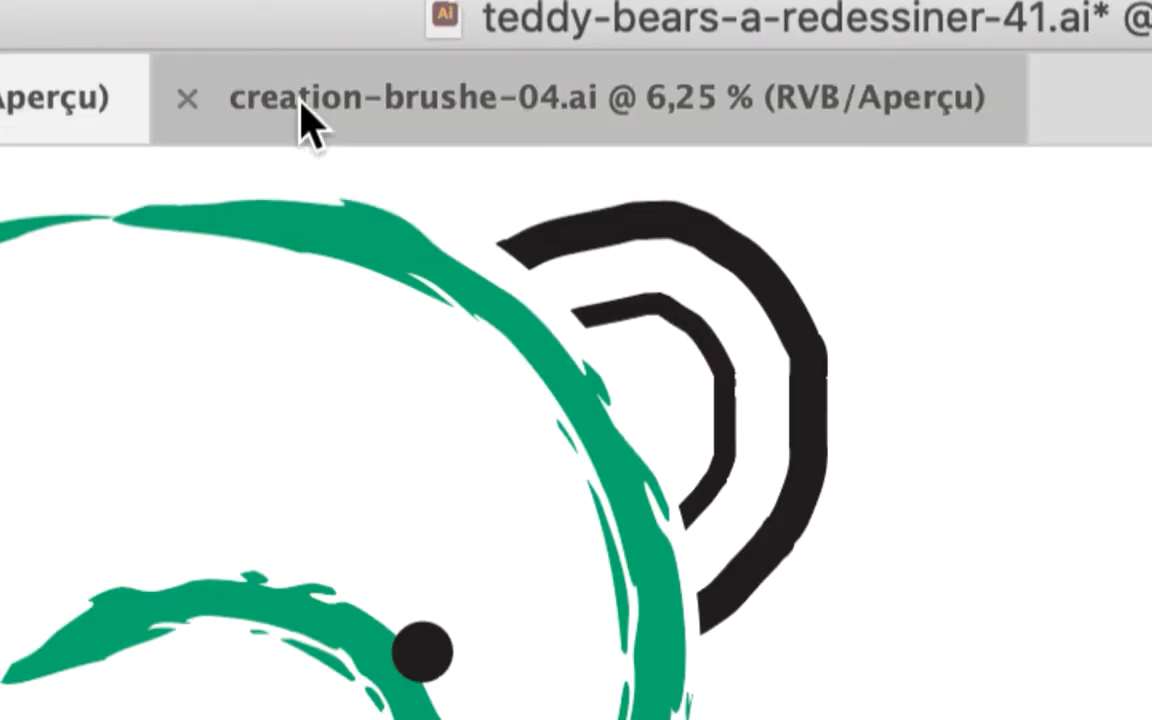
left_click(301, 104)
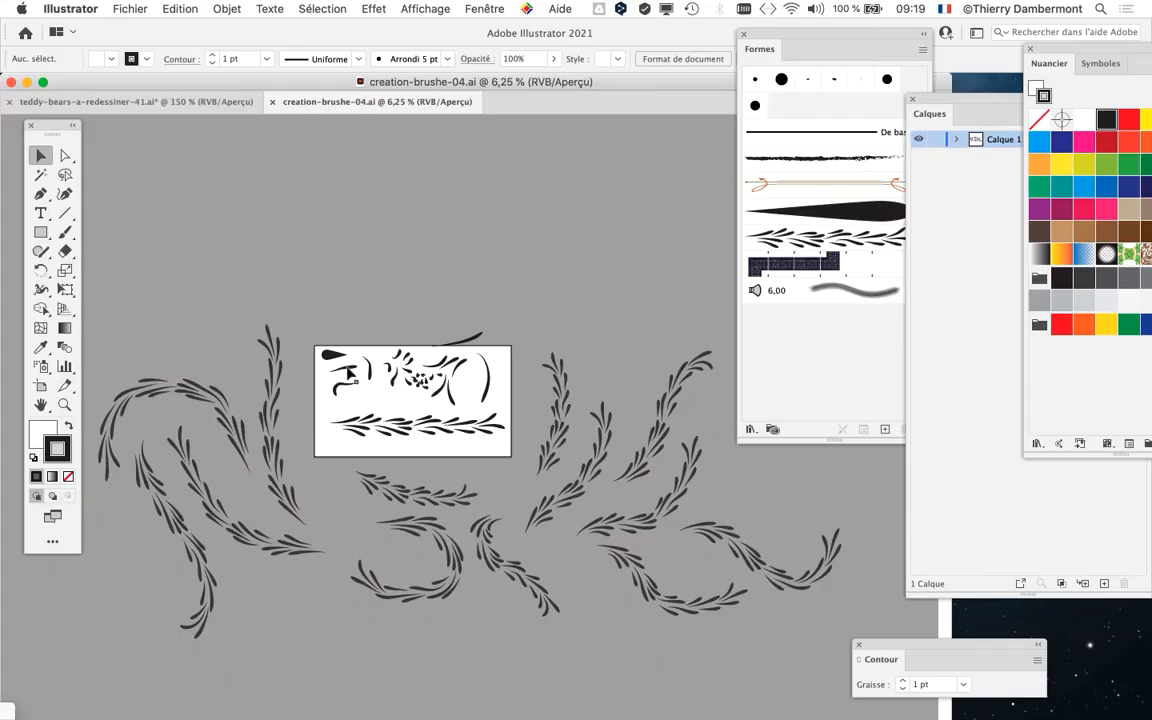
scroll(347, 374, "up", 1)
scroll(345, 370, "up", 2)
scroll(288, 352, "up", 5)
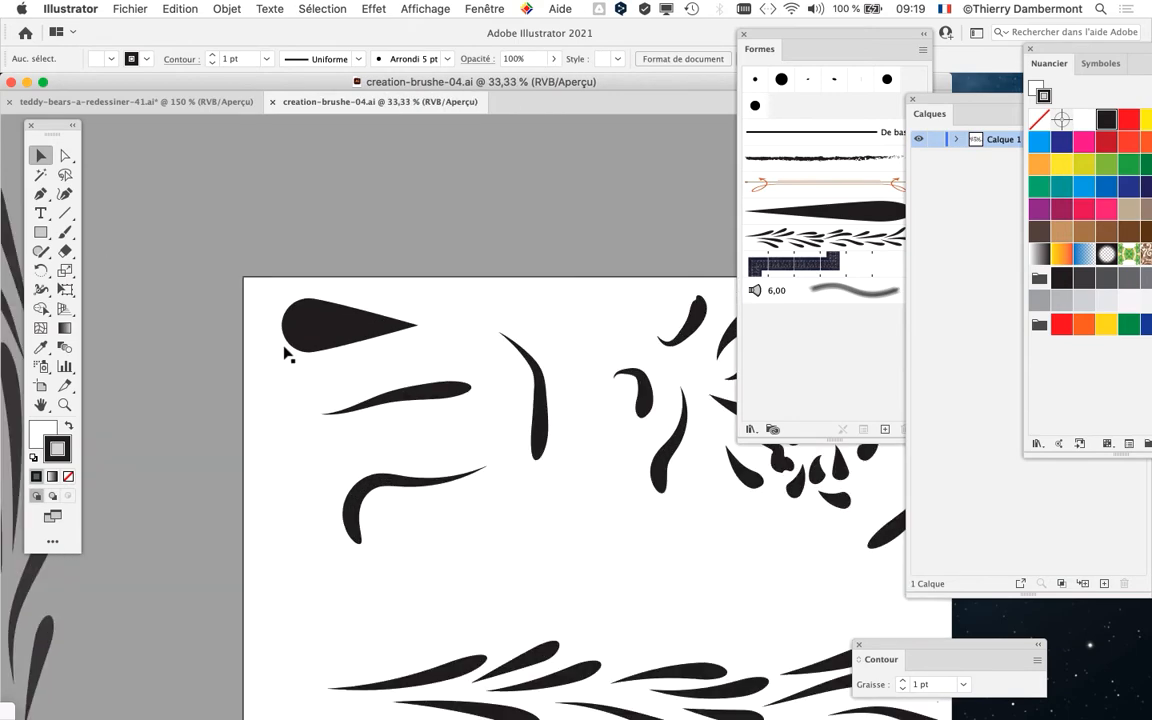
scroll(366, 340, "down", 2)
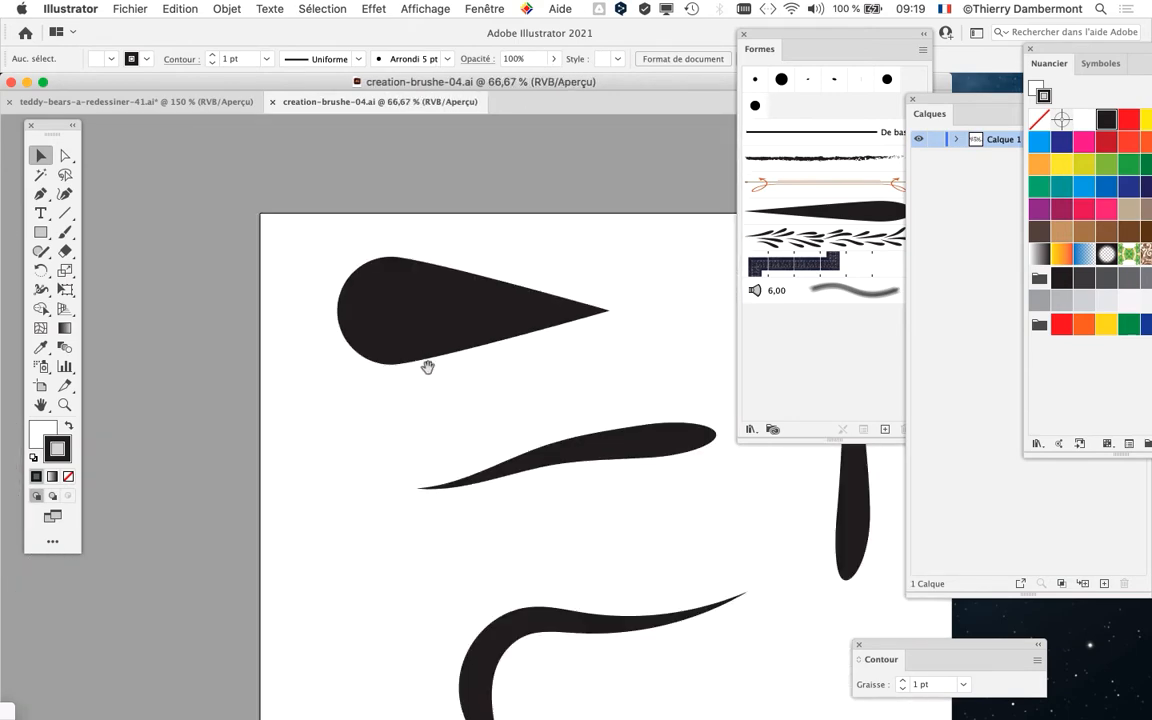
left_click_drag(428, 369, 215, 365)
left_click_drag(762, 47, 587, 101)
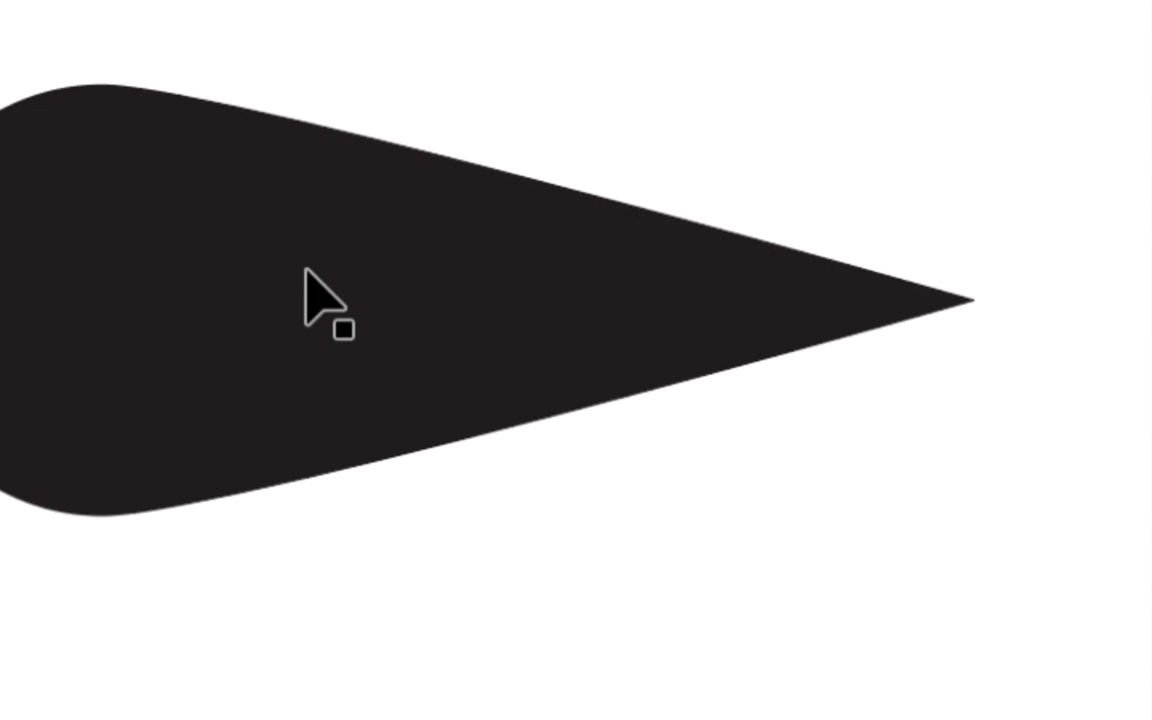
left_click(310, 301)
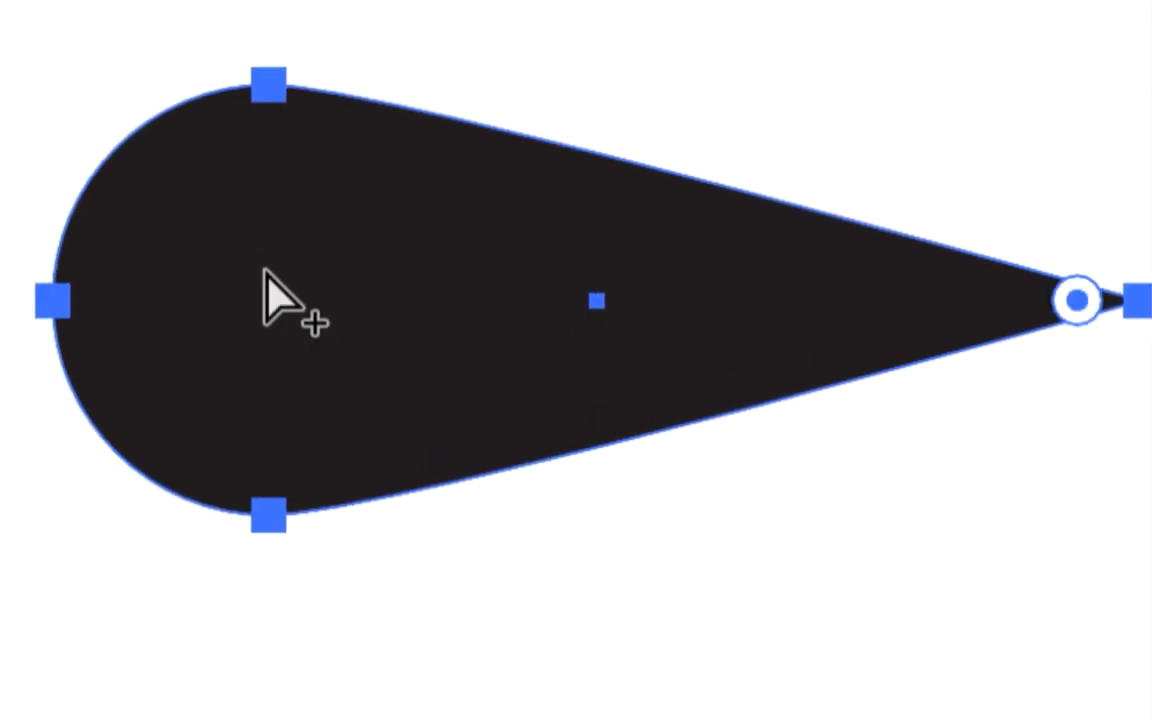
Compare the leafy branch artwork with the Forme artistique 1 brush, keeping the brushes window clear of the drawing
scroll(303, 324, "down", 4)
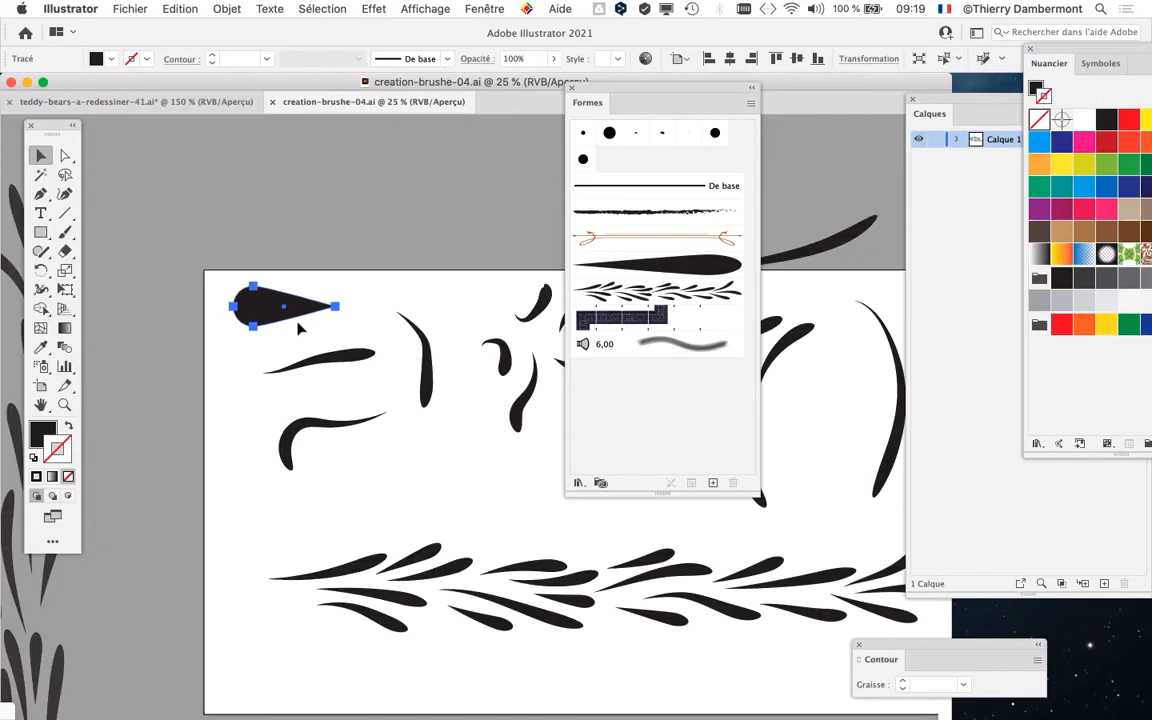
scroll(297, 330, "down", 2)
scroll(297, 330, "right", 3)
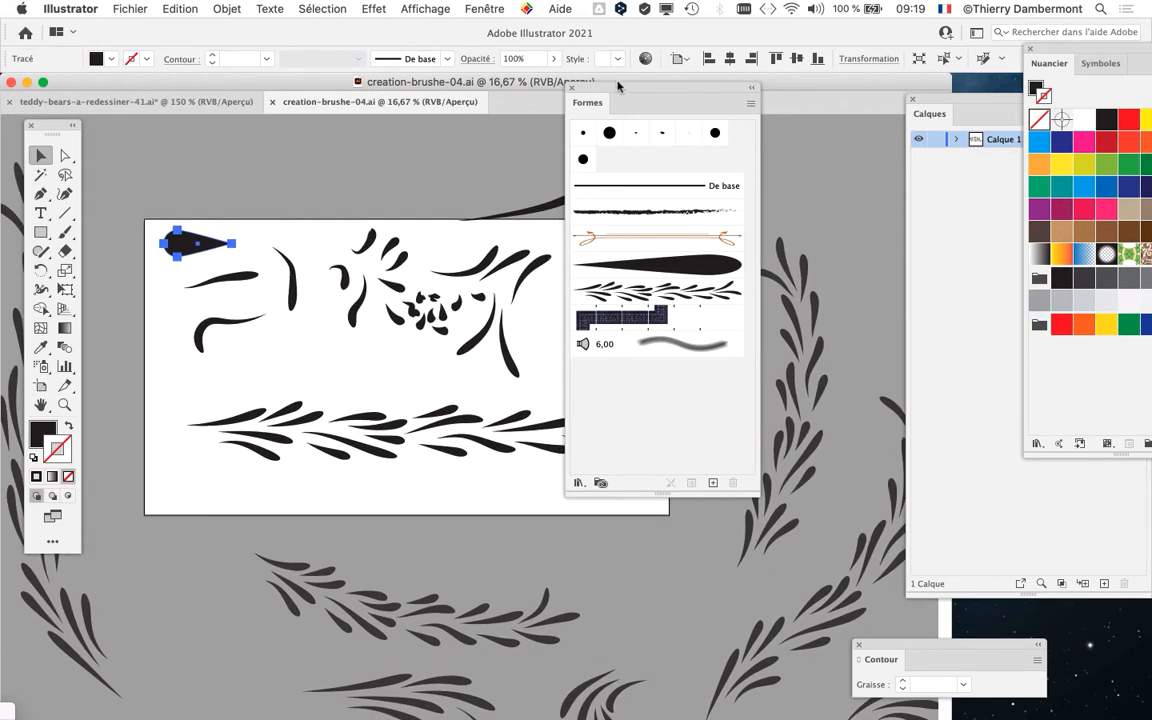
left_click_drag(643, 95, 761, 104)
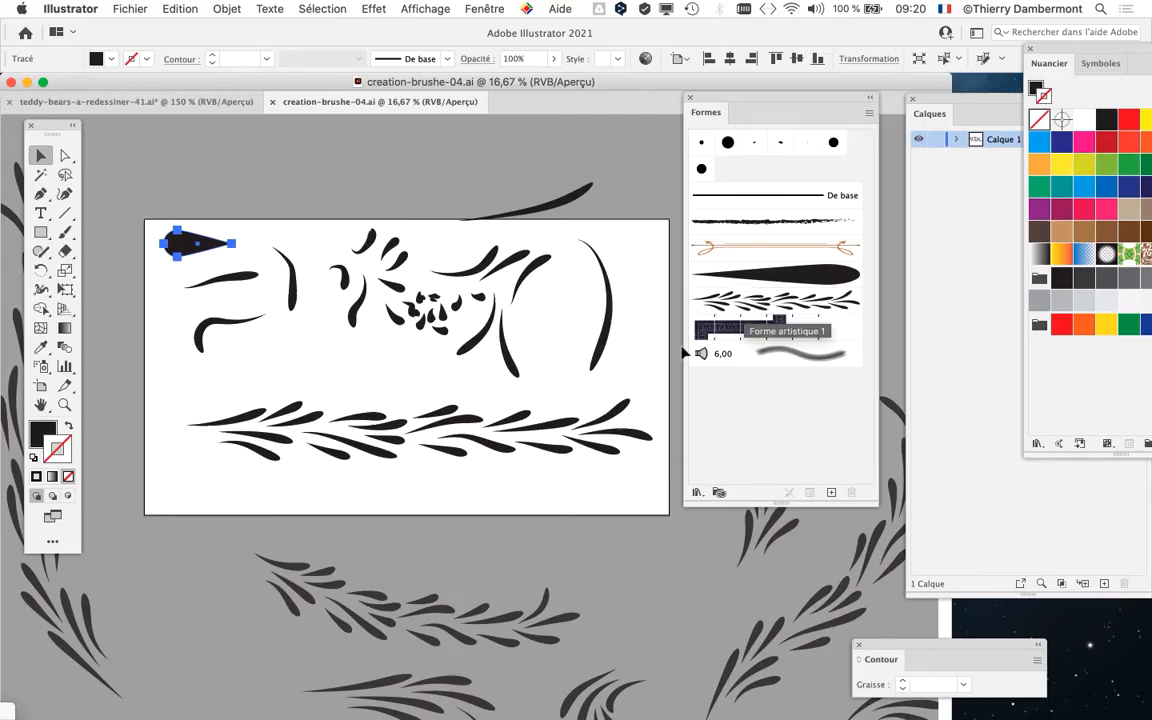
key("super+equal")
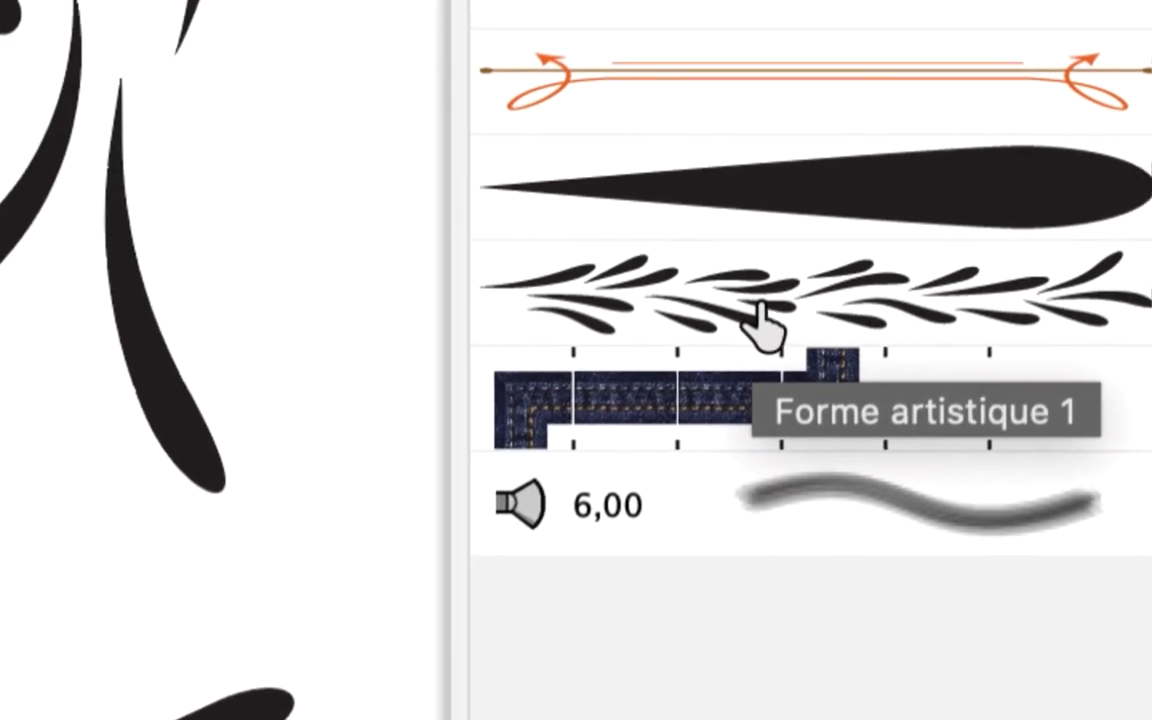
left_click_drag(491, 301, 494, 221)
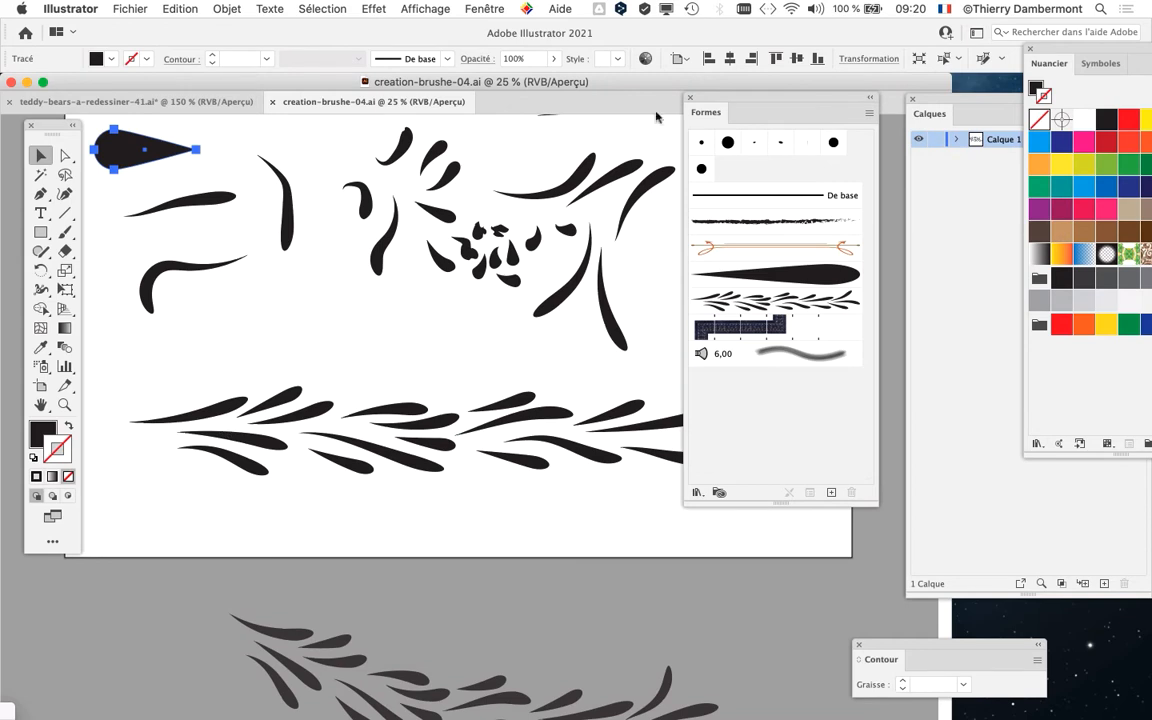
left_click_drag(716, 99, 751, 108)
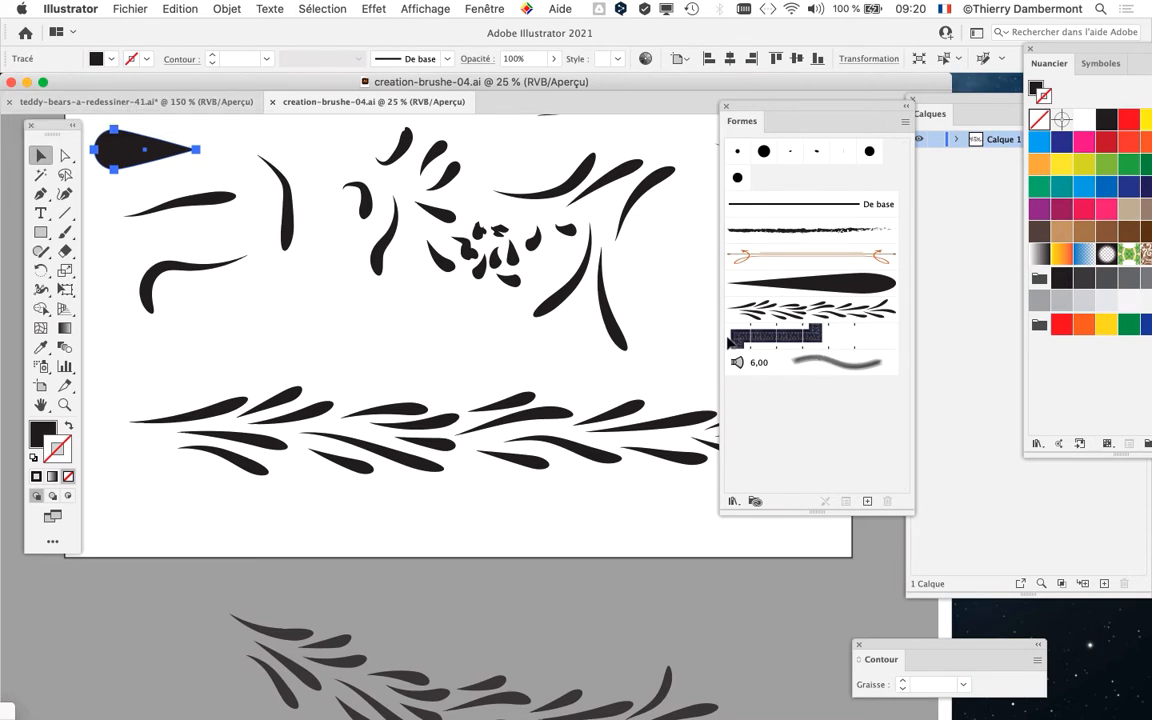
Move the brushes window aside and select leafy strokes around the artboard one by one to inspect their underlying paths
left_click_drag(757, 113, 778, 114)
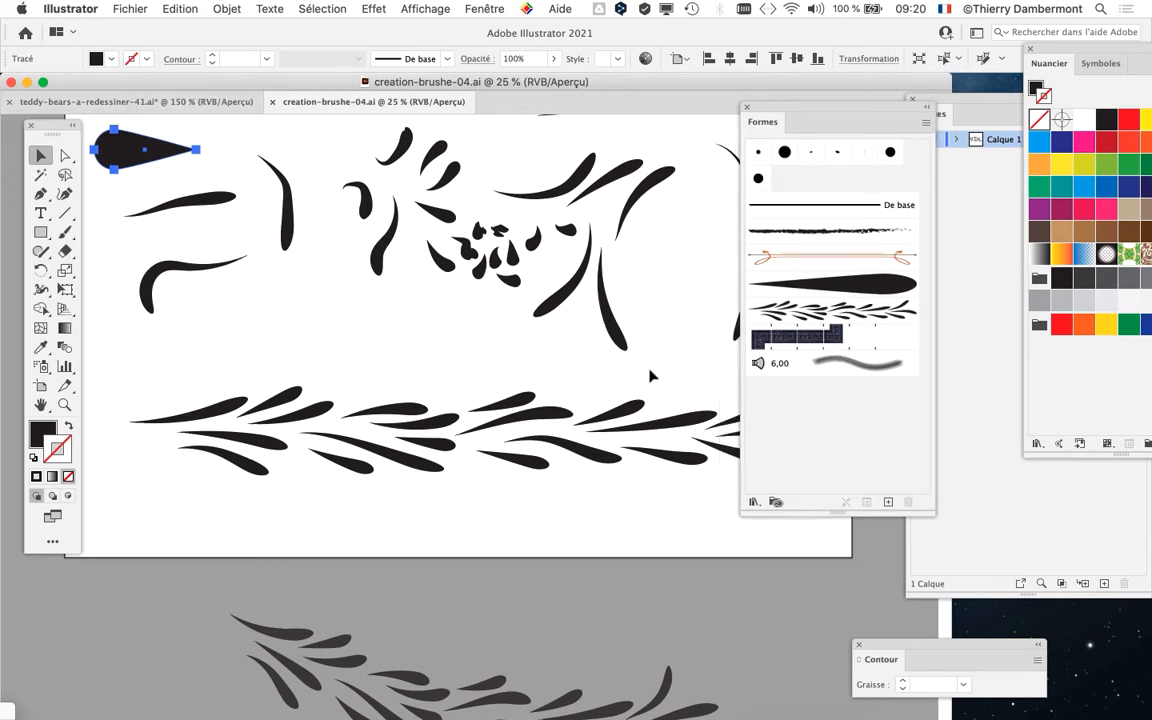
key("super+minus")
key("super+minus")
key("super+minus")
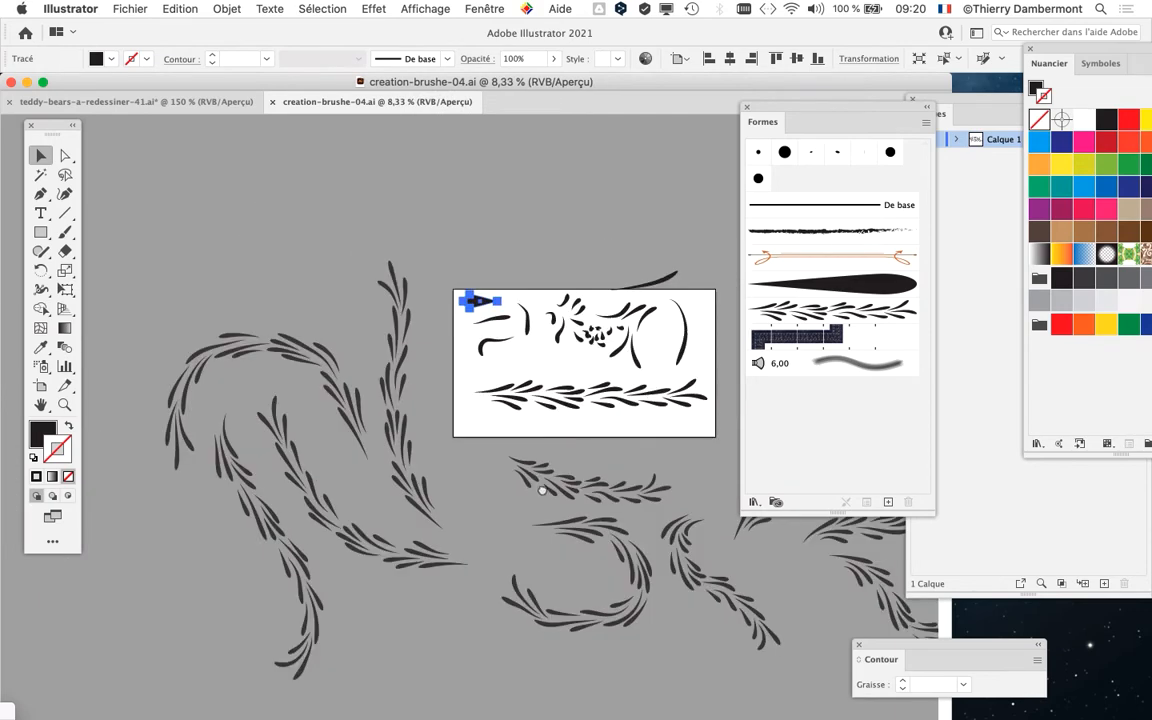
left_click_drag(489, 441, 438, 352)
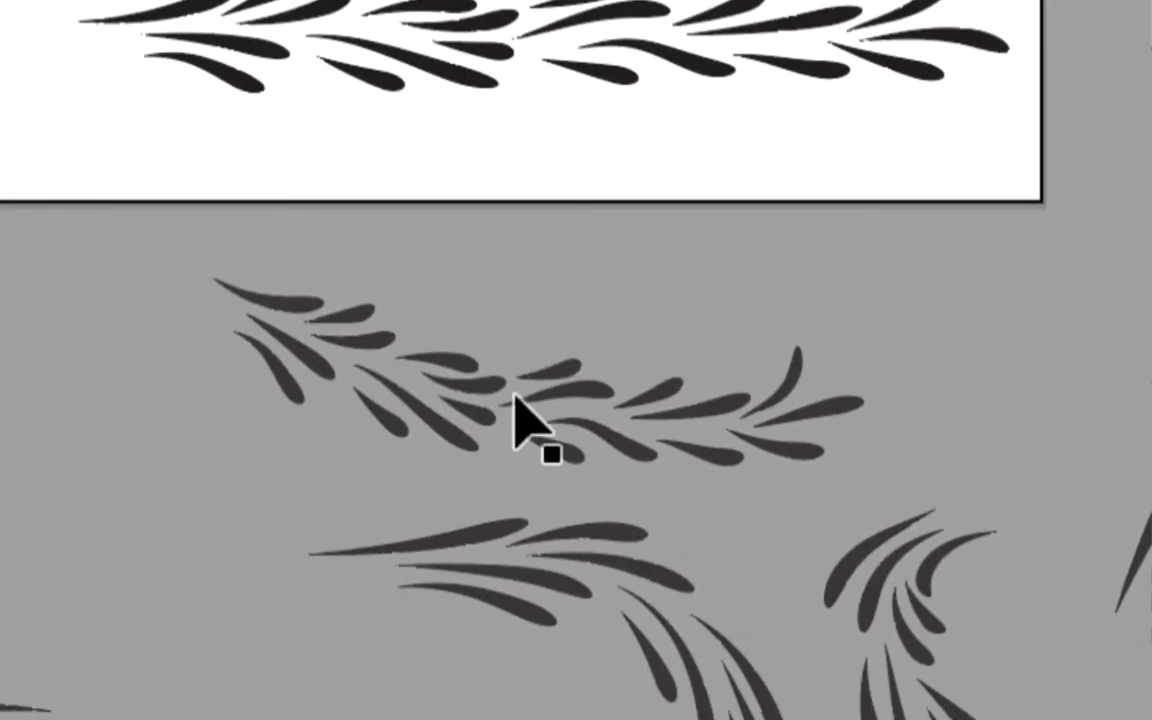
left_click(514, 395)
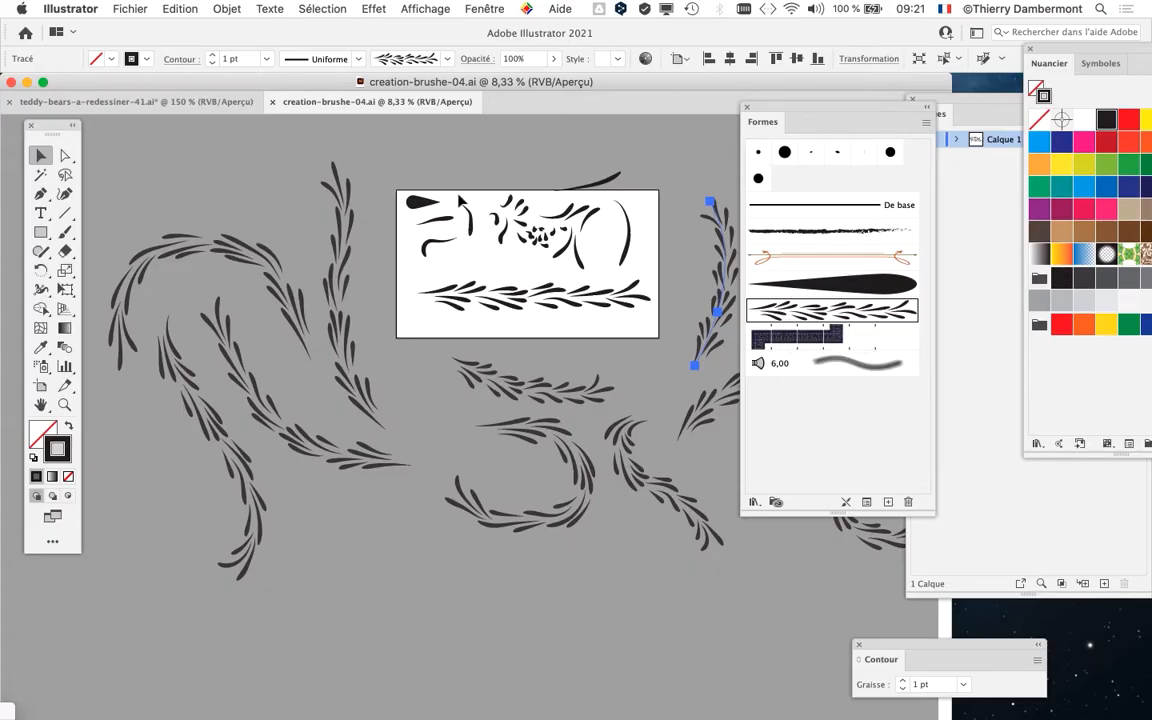
Paint two short strokes and one long looping stroke below the leafy branches with the Paintbrush and the Forme artistique 1 brush
scroll(360, 278, "down", 2)
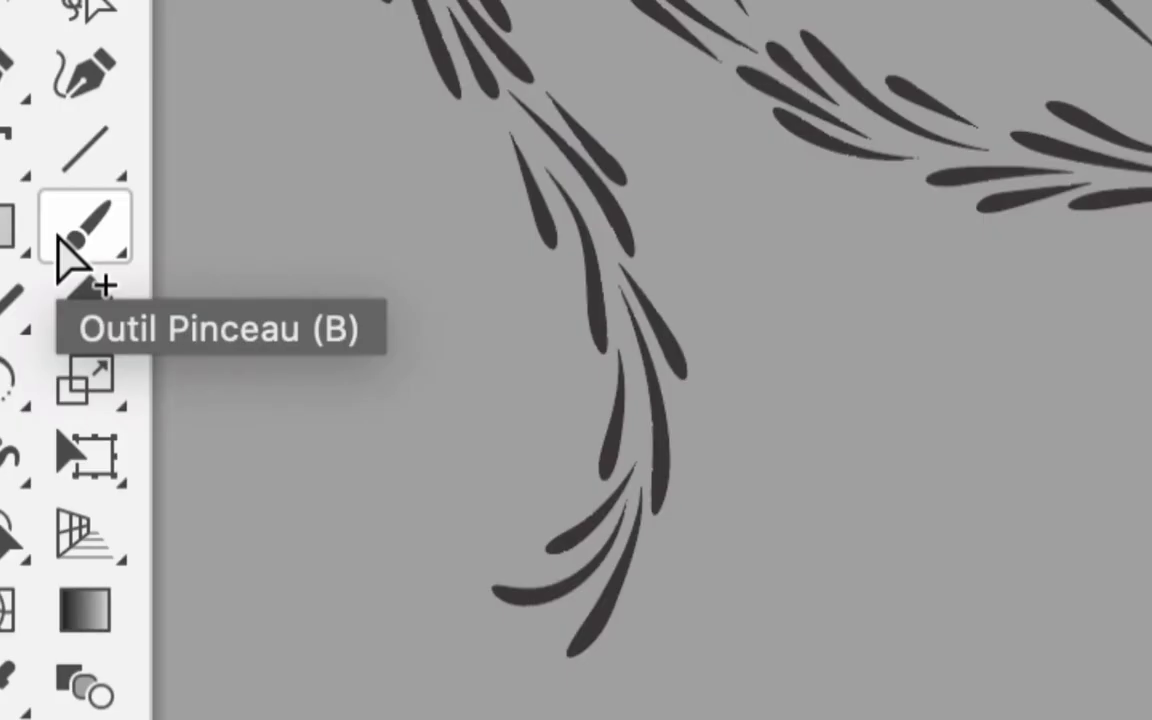
left_click(61, 236)
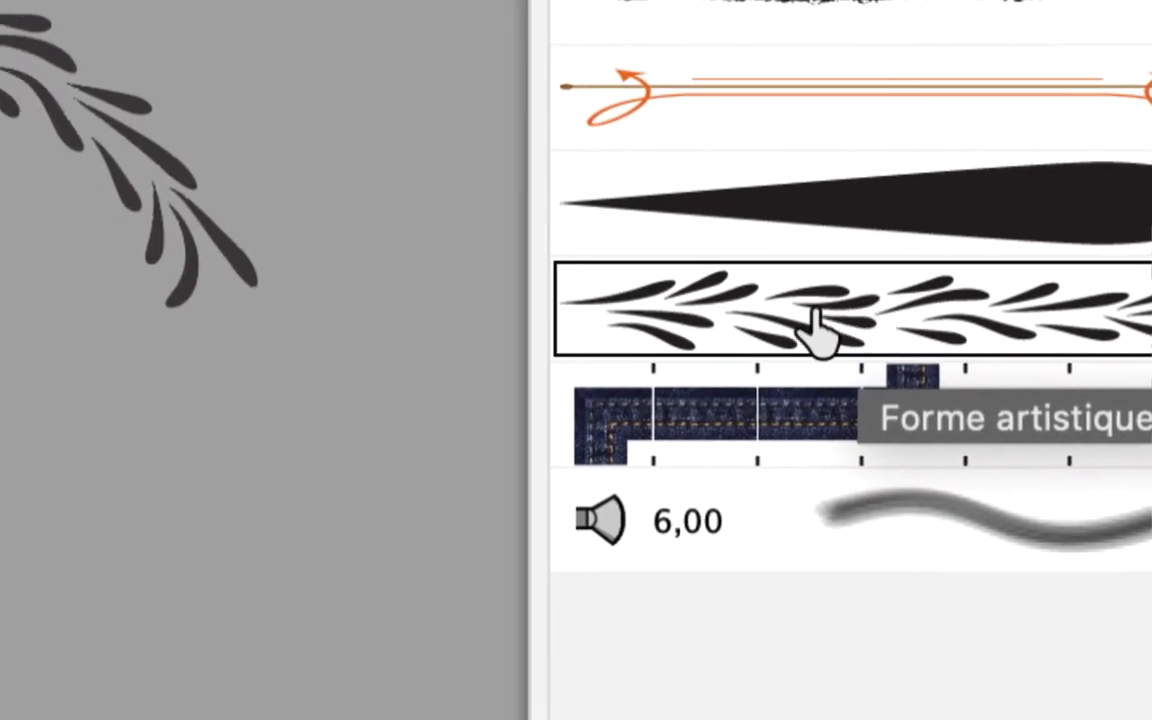
mouse_move(292, 364)
left_mouse_down()
mouse_move(174, 453)
mouse_move(537, 342)
left_mouse_up()
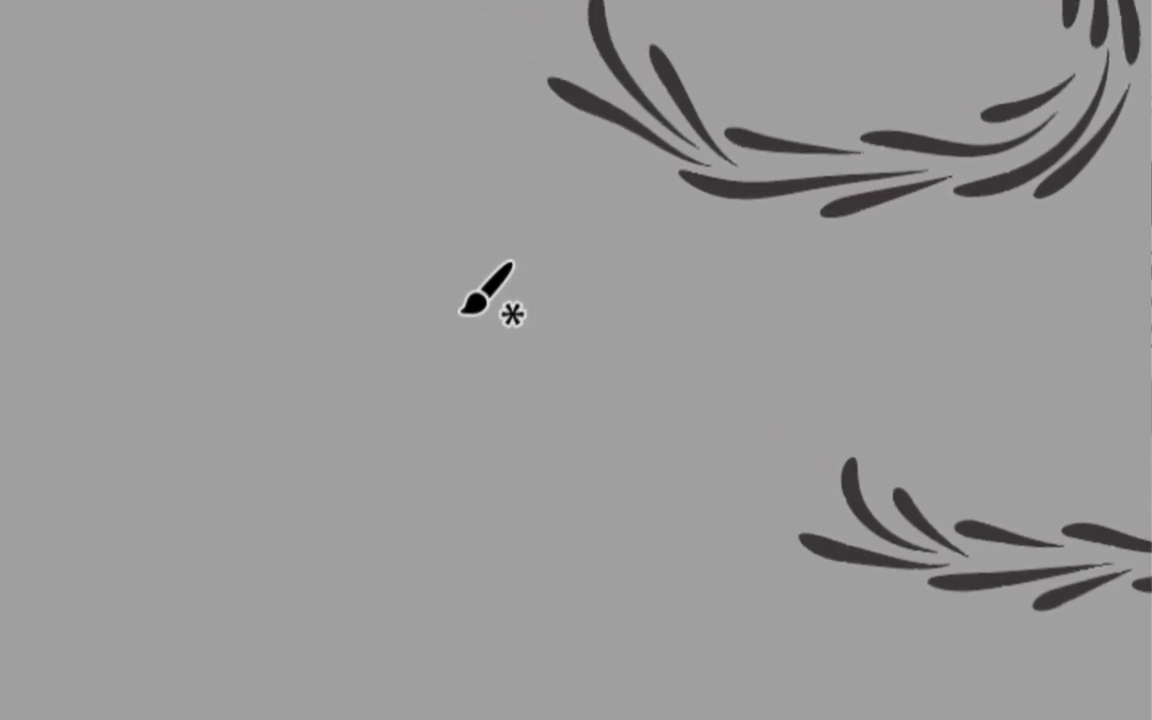
left_click_drag(461, 312, 517, 335)
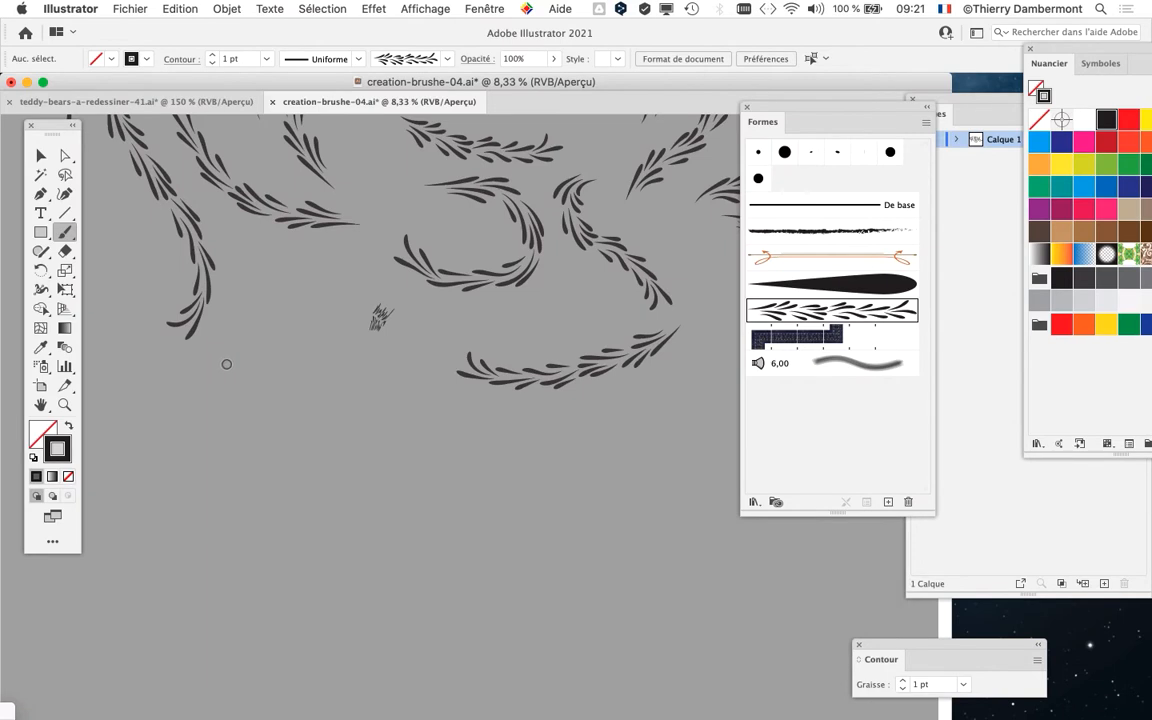
scroll(345, 360, "up", 3)
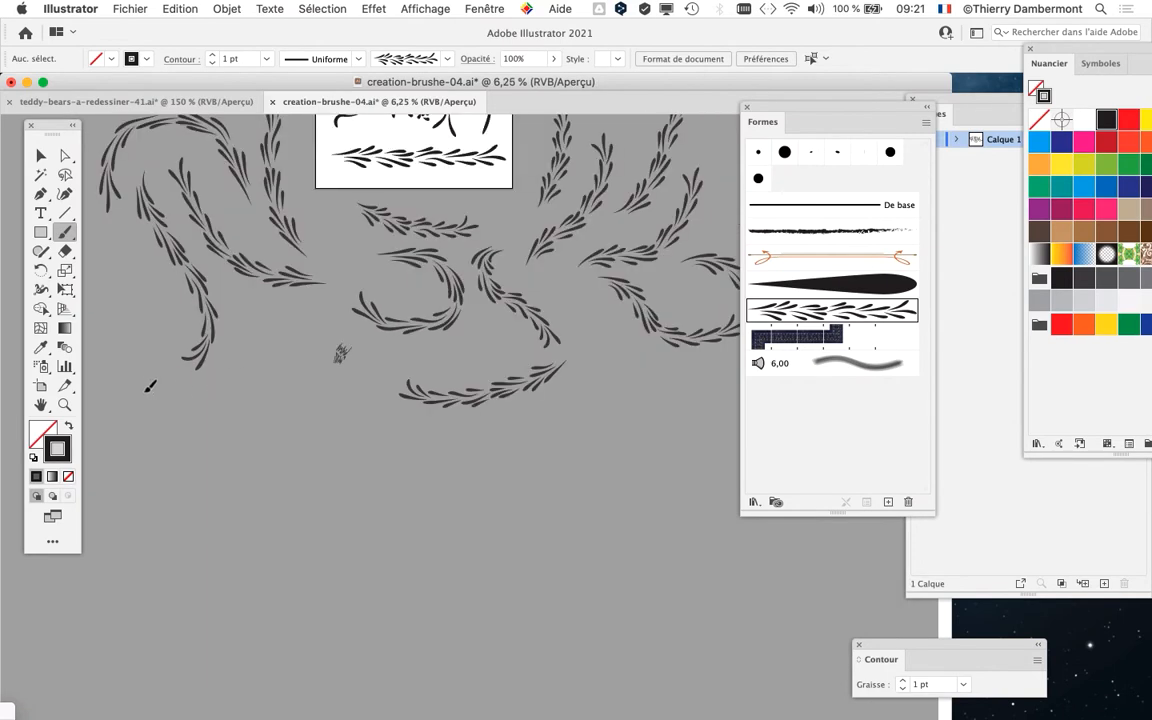
mouse_move(150, 387)
left_mouse_down()
mouse_move(658, 468)
mouse_move(657, 565)
mouse_move(302, 503)
mouse_move(166, 502)
mouse_move(209, 585)
mouse_move(410, 608)
mouse_move(674, 572)
mouse_move(750, 615)
mouse_move(426, 665)
mouse_move(213, 660)
left_mouse_up()
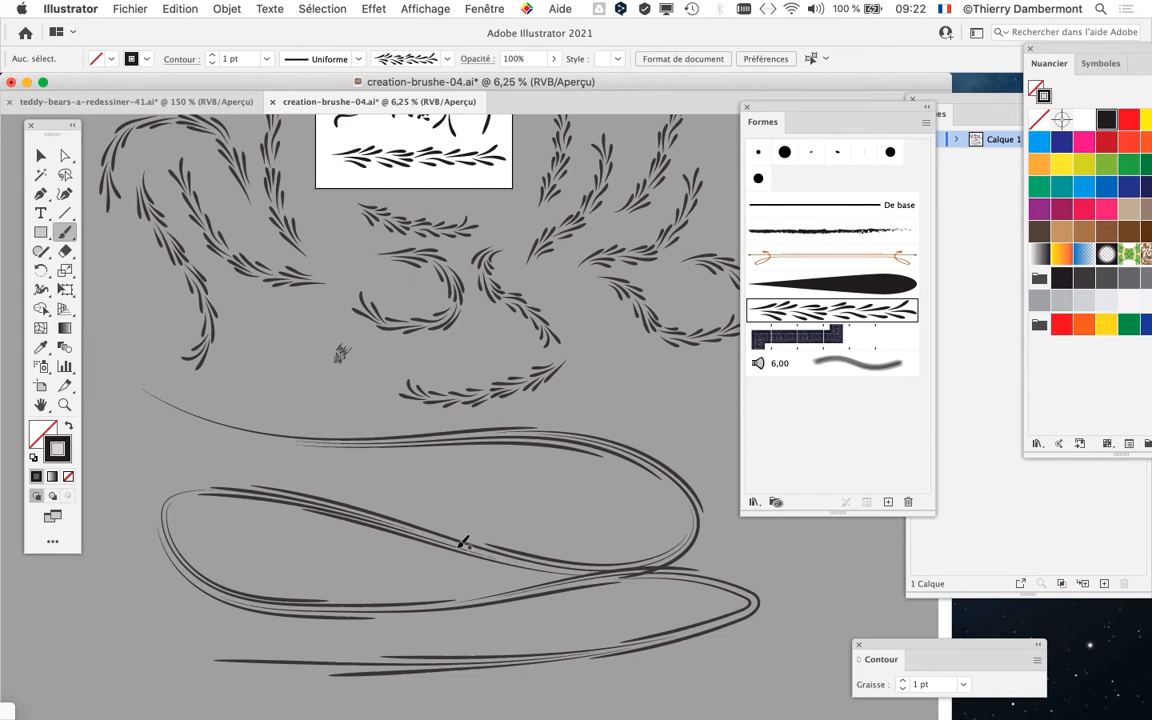
Select the leafy branch just below the artboard with the Selection tool and copy it
scroll(501, 576, "up", 5)
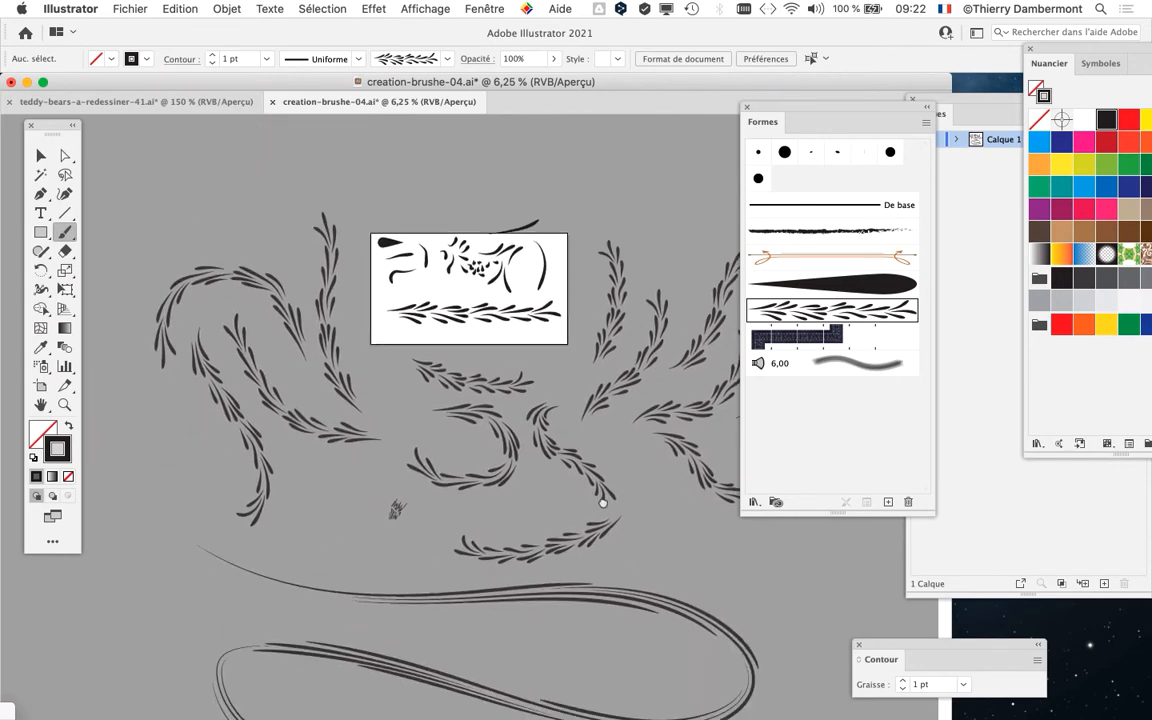
scroll(603, 503, "down", 2)
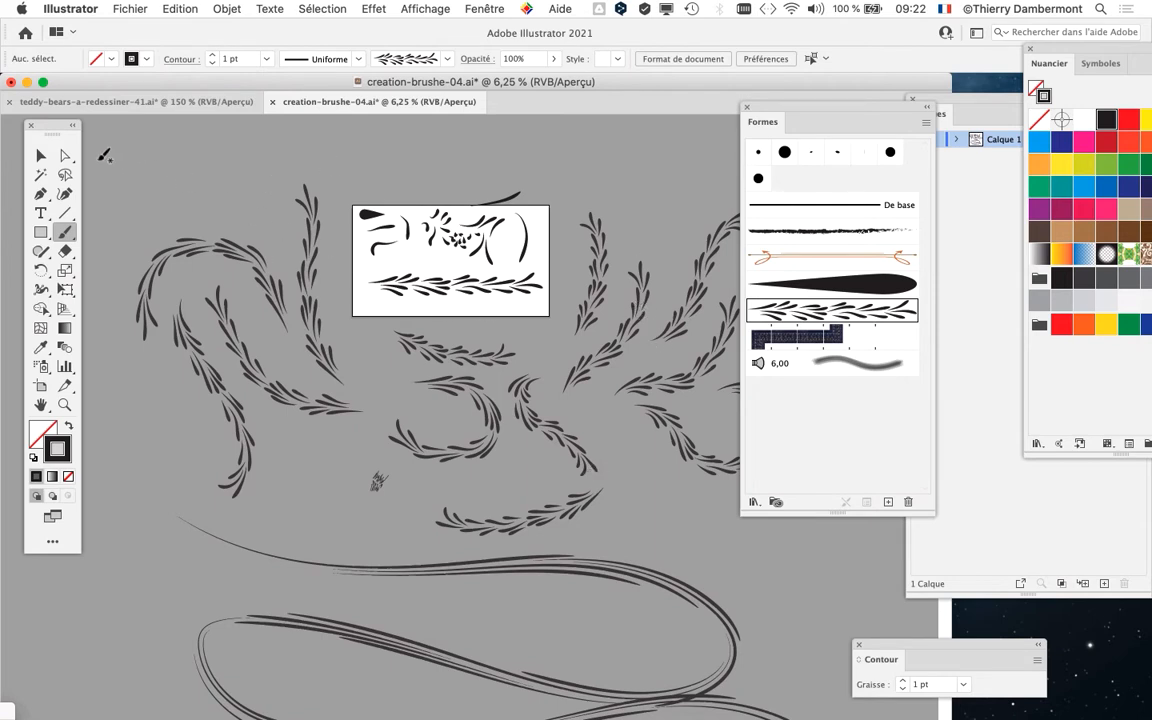
left_click(957, 232)
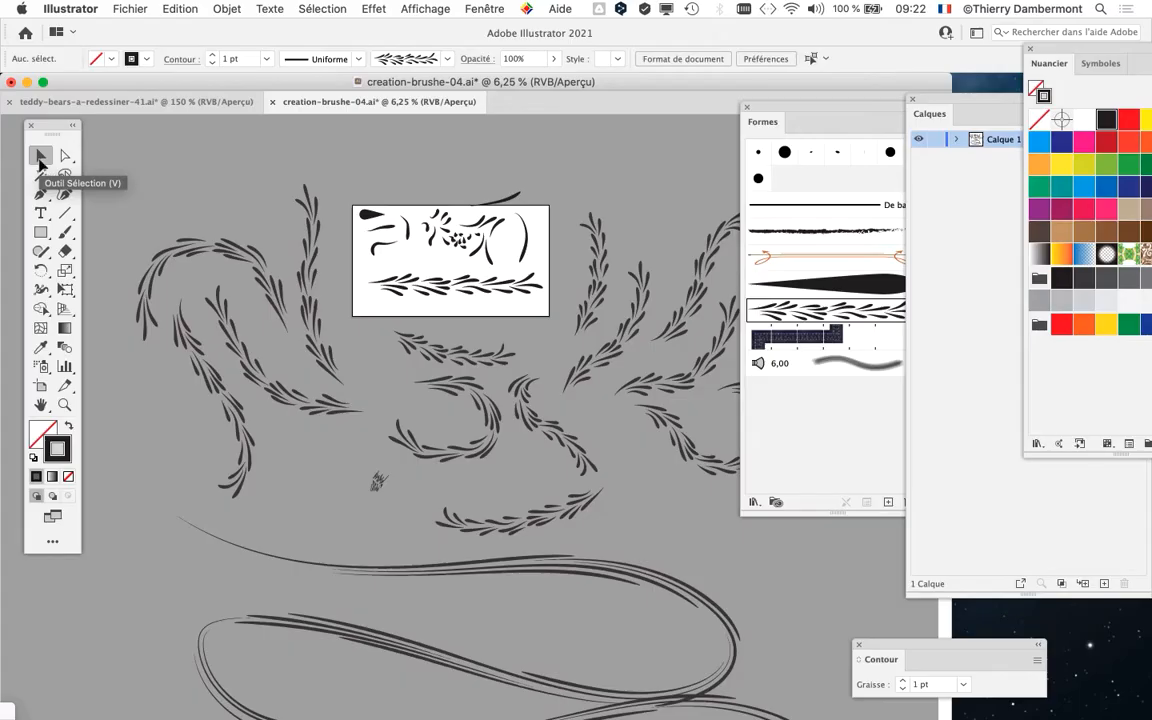
left_click(39, 160)
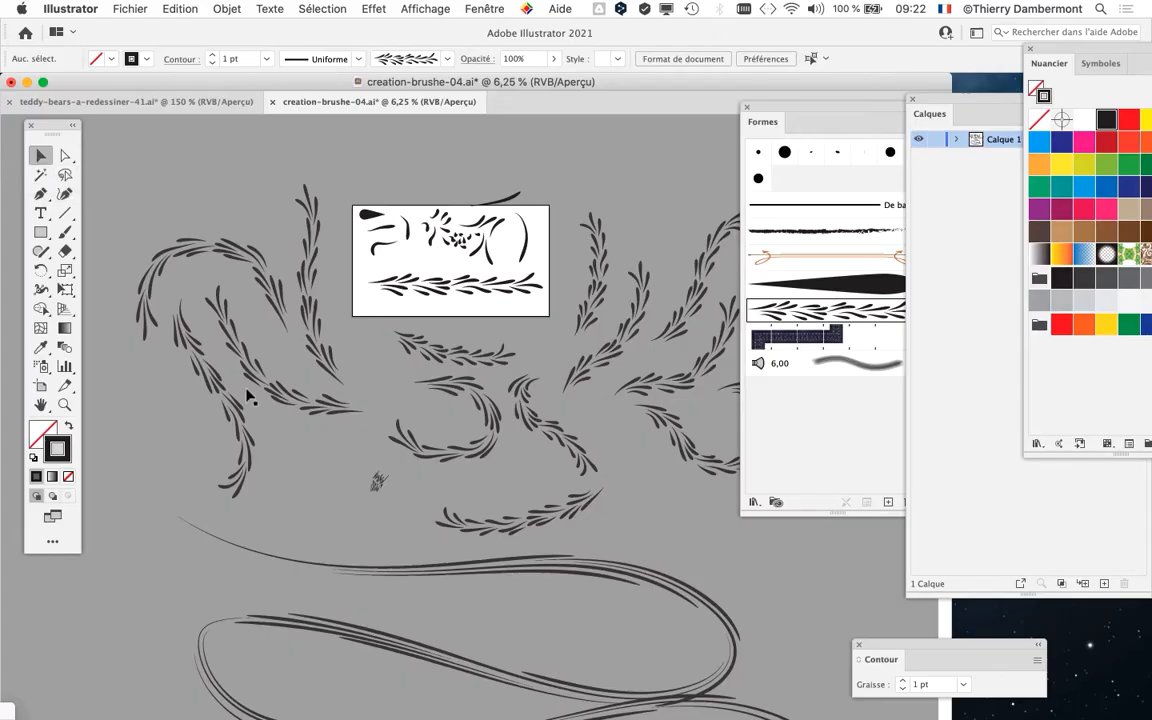
scroll(405, 435, "up", 5)
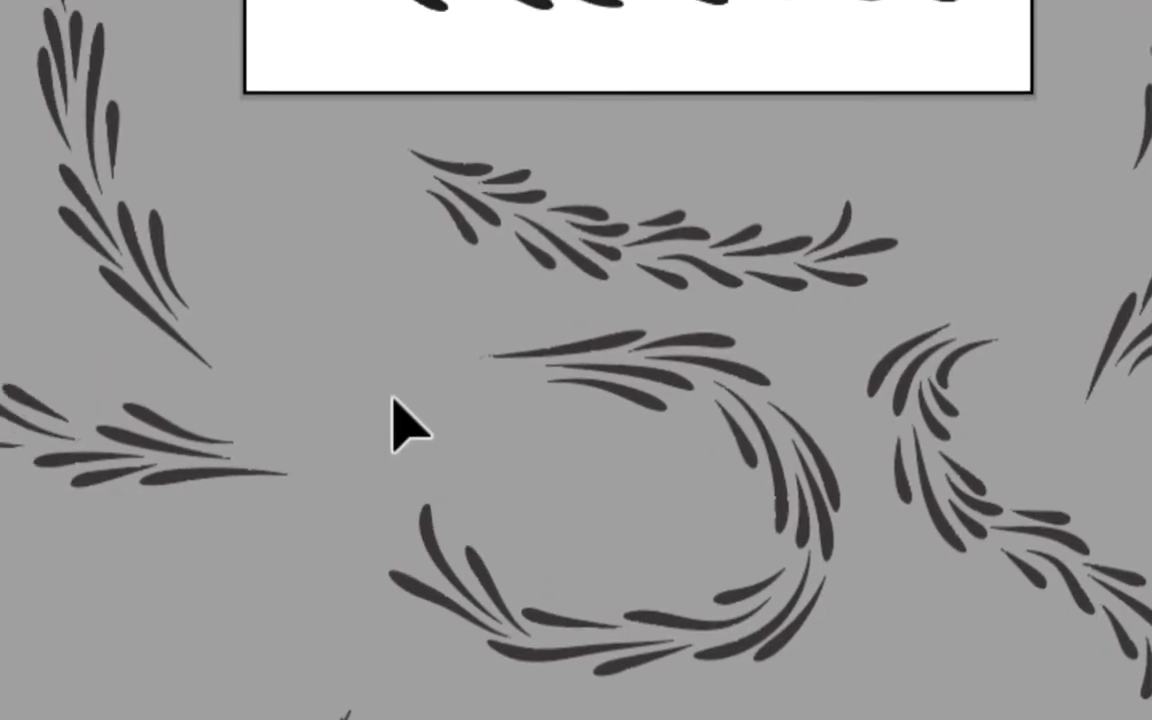
left_click(420, 385)
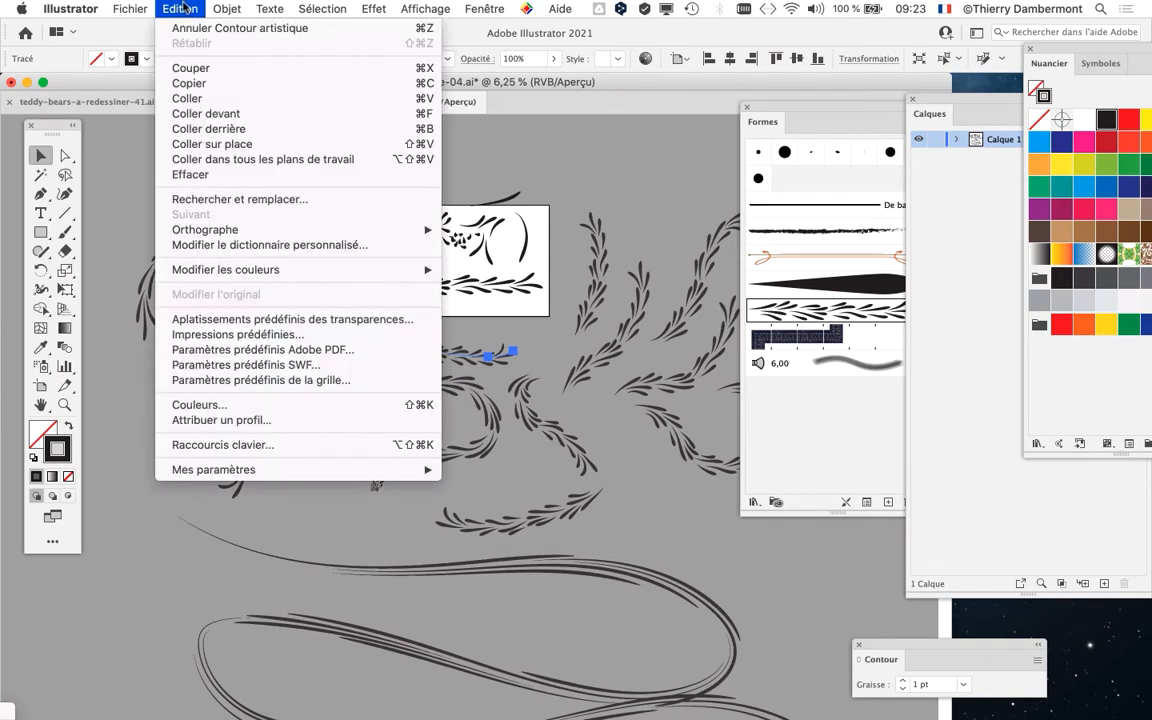
left_click(172, 8)
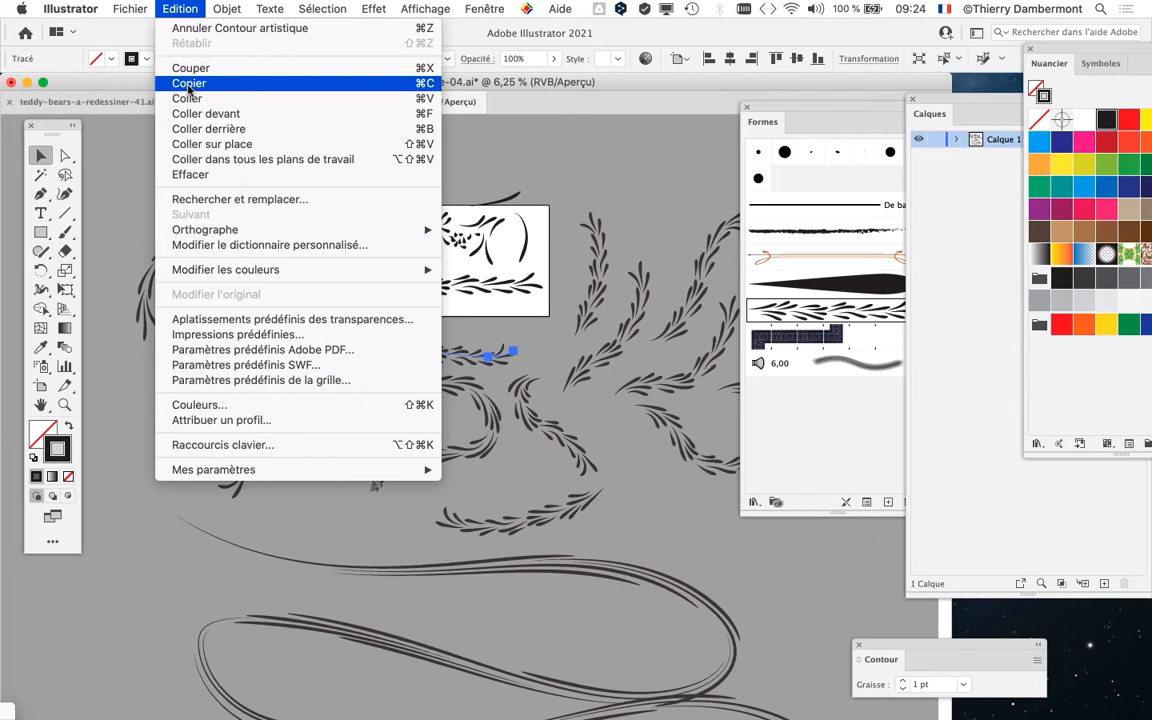
left_click(493, 89)
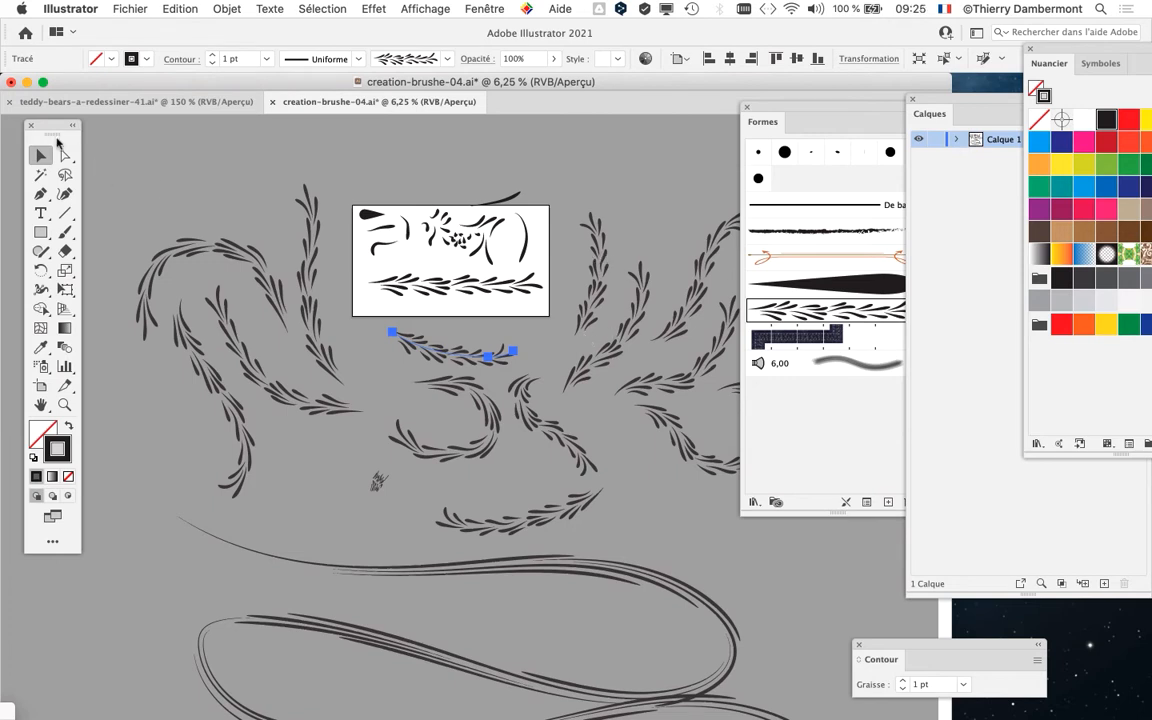
Move the toolbar down slightly, switch to teddy-bears-a-redessiner-41.ai, and paste the leafy branch in the empty area outside the artboard
left_click_drag(49, 129, 49, 150)
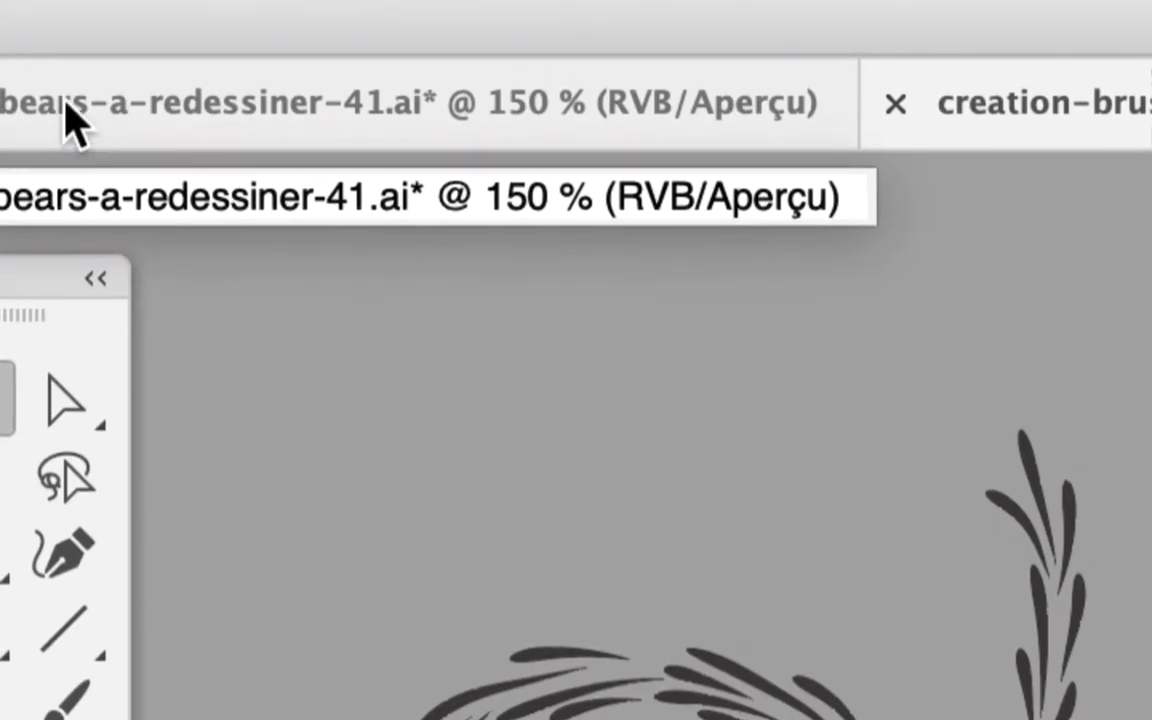
left_click(67, 105)
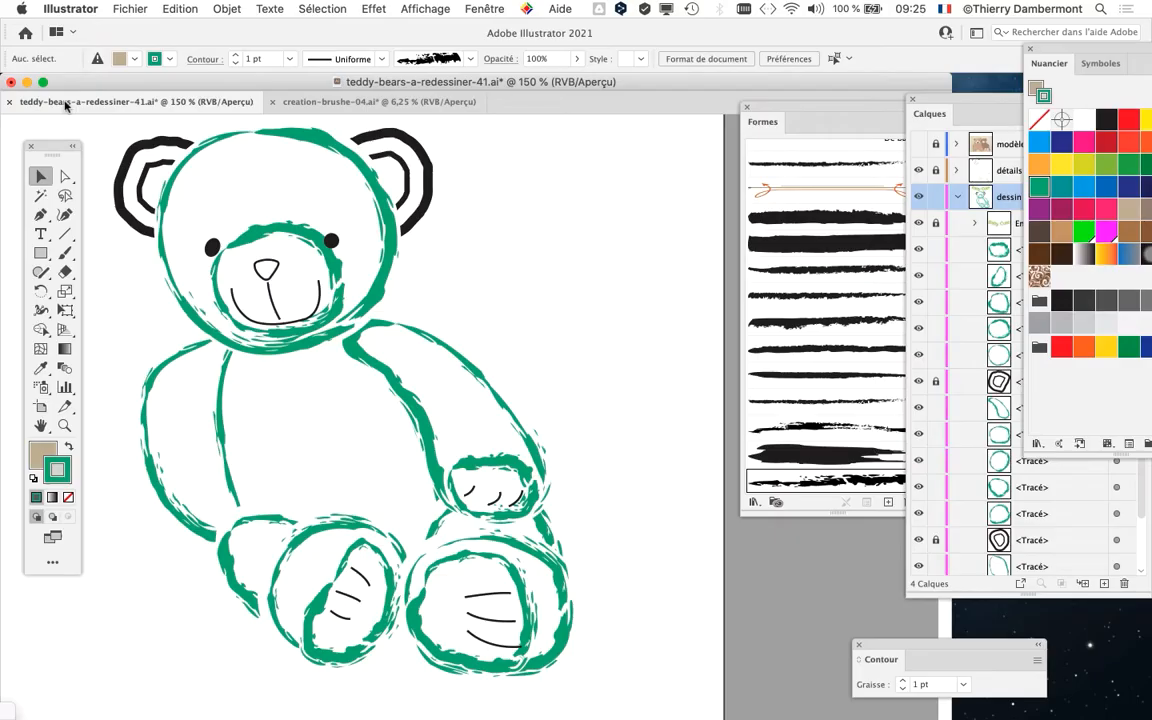
key("super+minus")
key("super+minus")
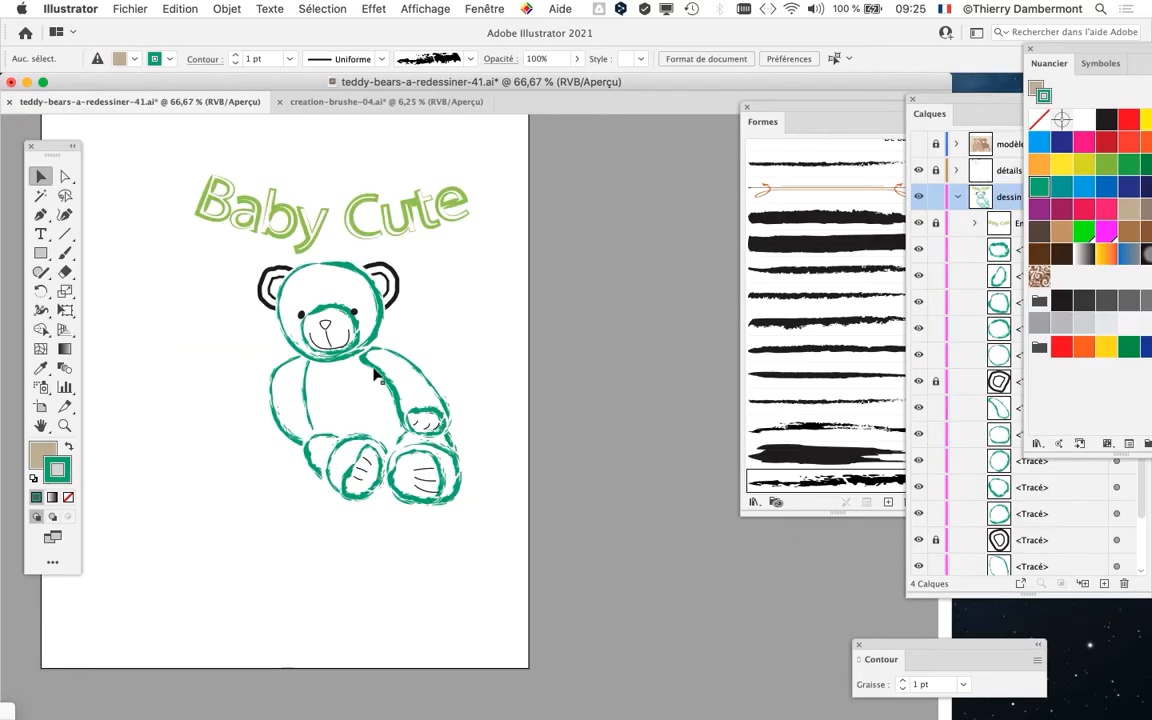
left_click_drag(489, 455, 130, 478)
left_click_drag(233, 391, 111, 411)
left_click_drag(315, 424, 206, 492)
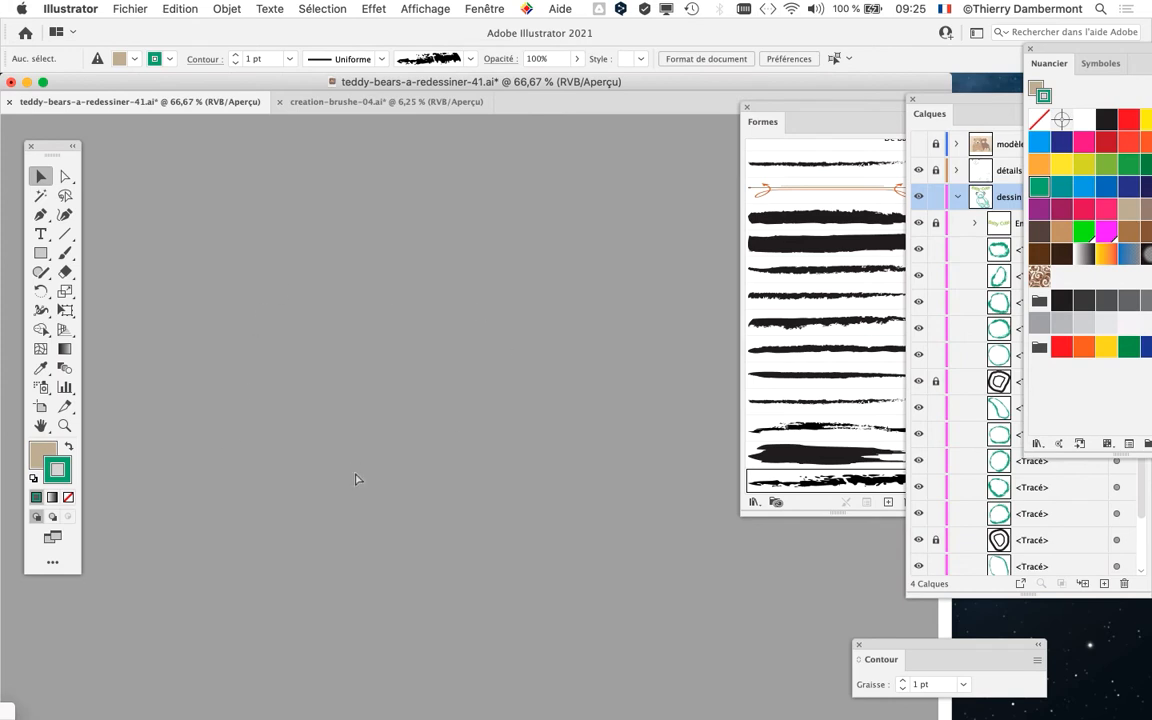
key("super+v")
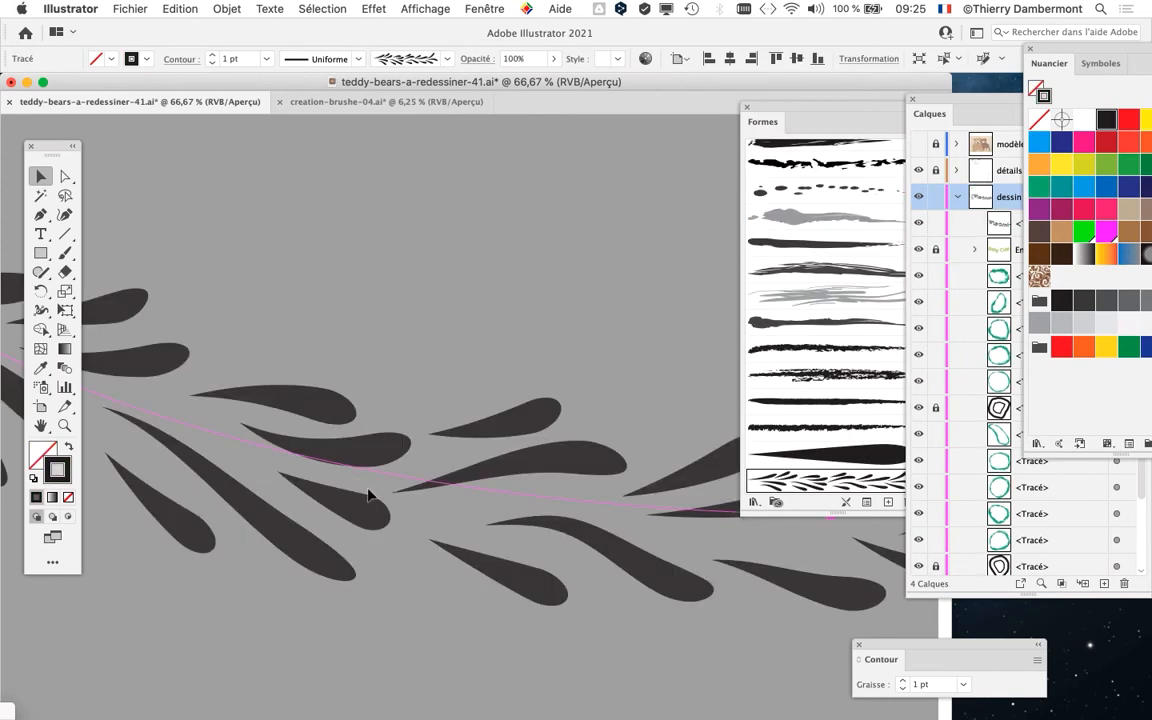
Move the pasted branch upward, then make the brushes window taller and place it clear of the branch
scroll(369, 494, "down", 1)
scroll(369, 494, "down", 1)
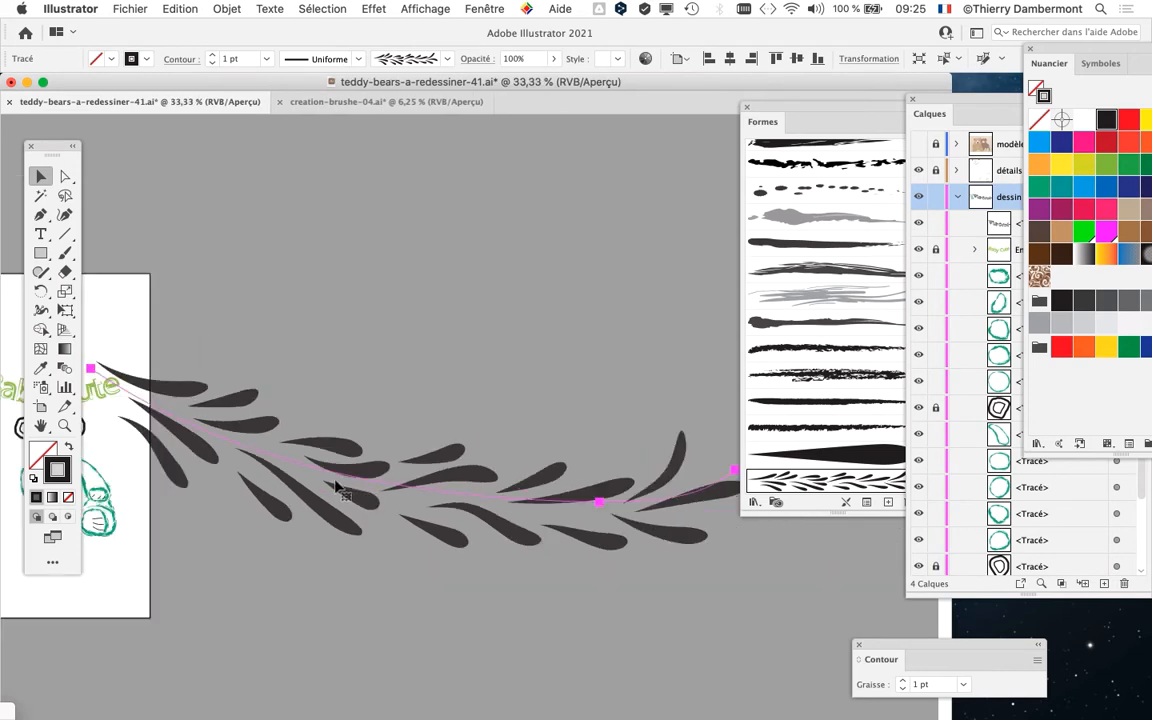
left_click_drag(335, 481, 379, 350)
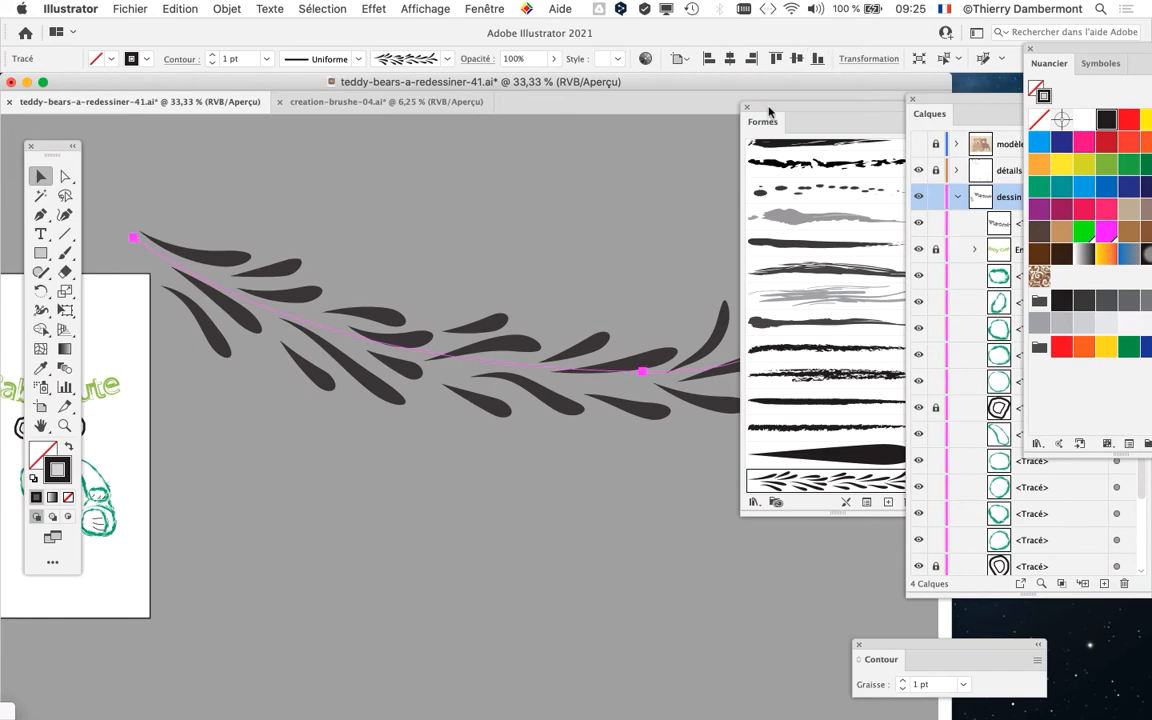
left_click_drag(765, 121, 665, 69)
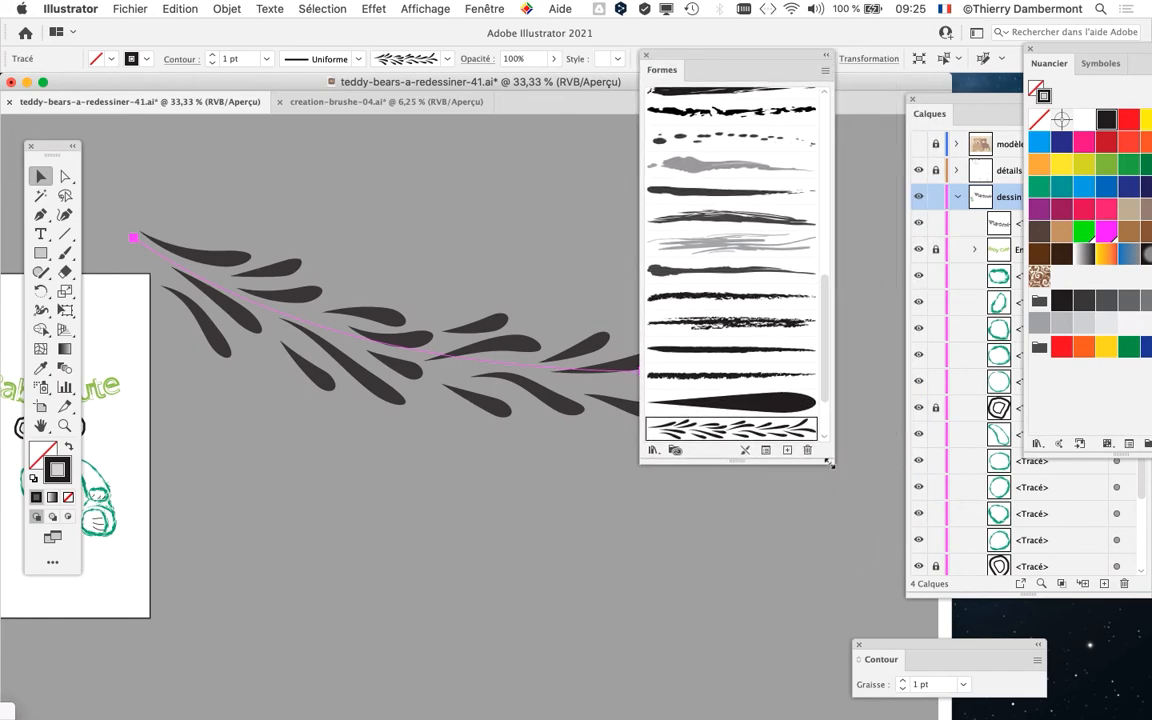
mouse_move(830, 462)
left_mouse_down()
mouse_move(828, 599)
mouse_move(830, 590)
left_mouse_up()
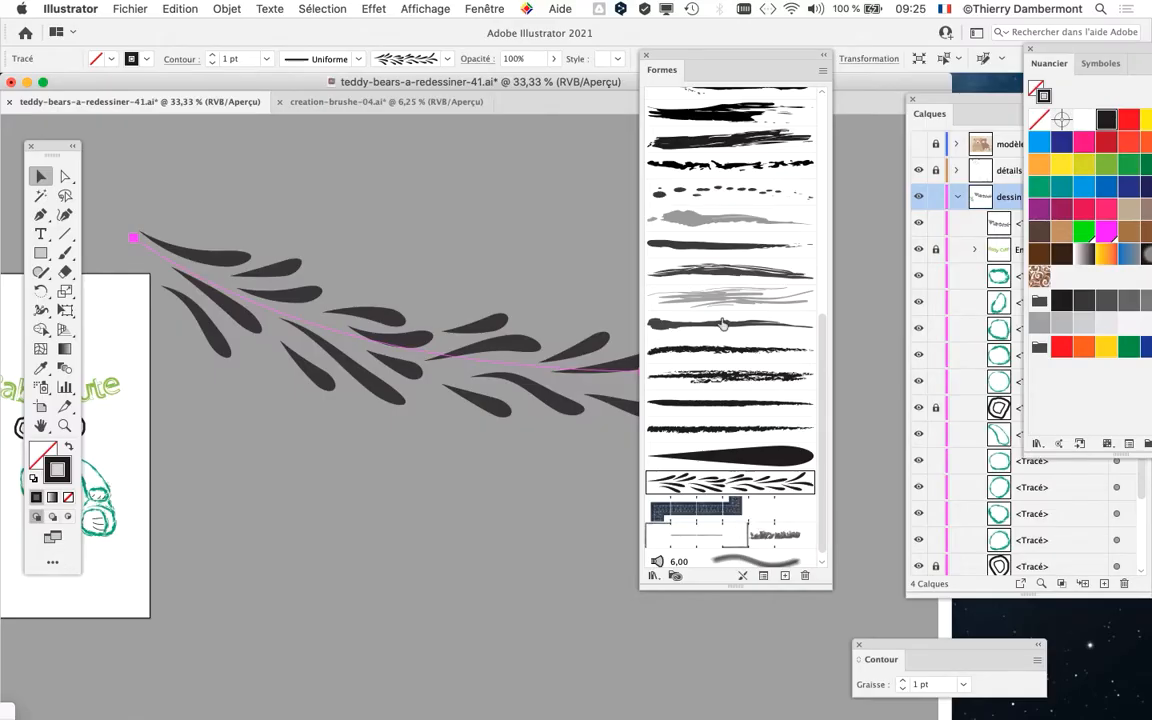
mouse_move(668, 69)
left_mouse_down()
mouse_move(857, 90)
mouse_move(852, 42)
left_mouse_up()
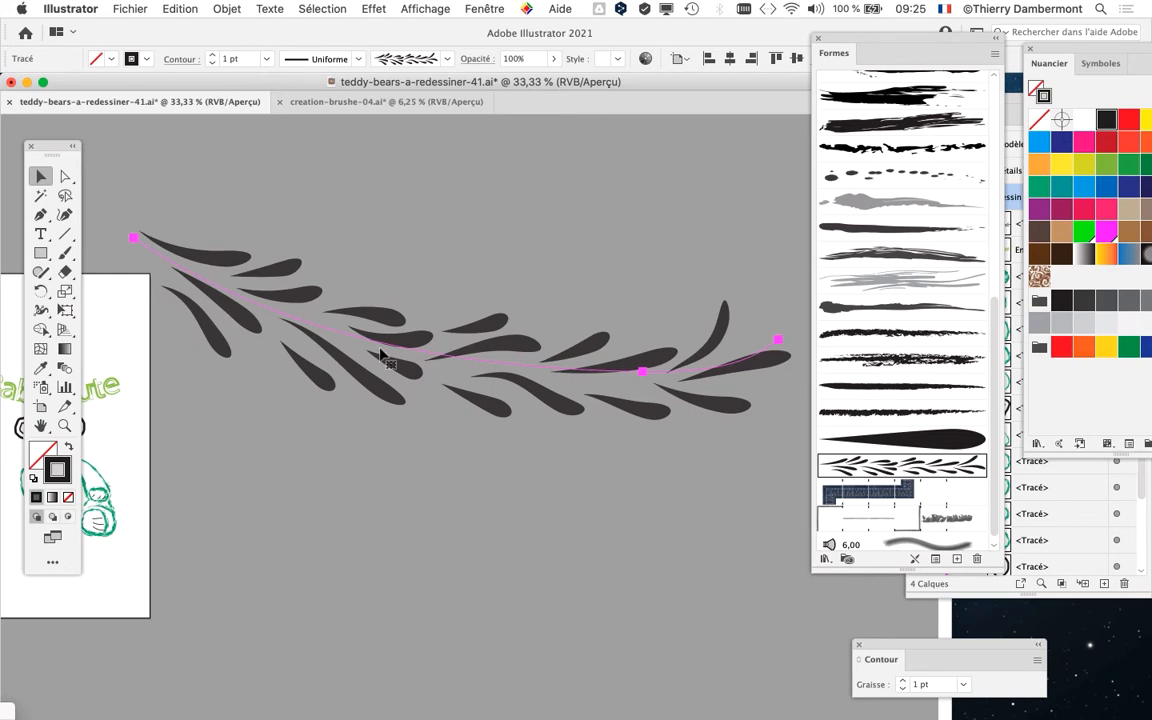
Delete the pasted leafy branch and check the brush list for Forme artistique 1, keeping the brushes window beside the artwork
key("Delete")
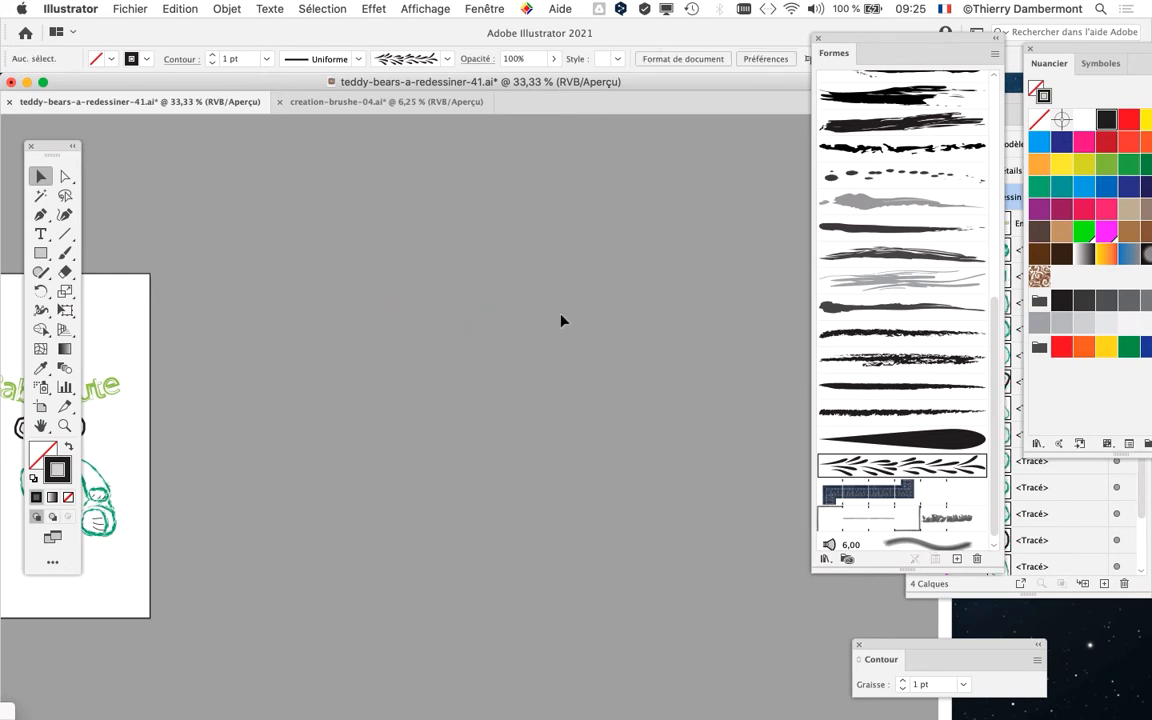
mouse_move(832, 39)
left_mouse_down()
mouse_move(663, 36)
mouse_move(649, 24)
left_mouse_up()
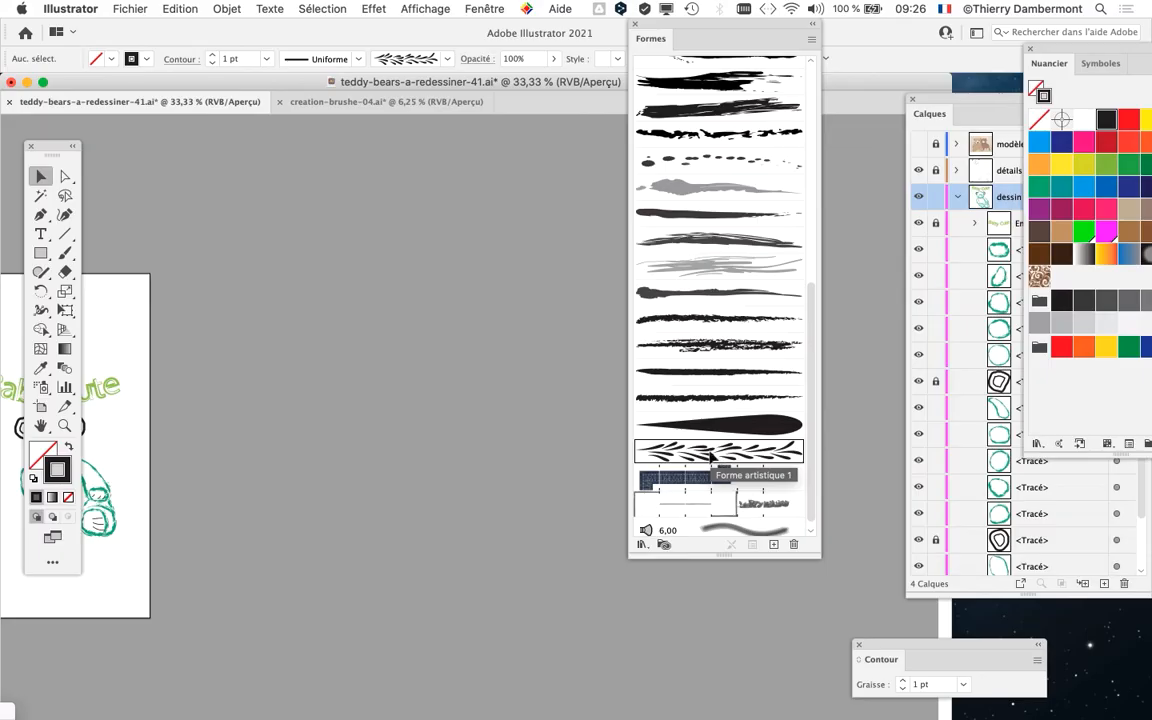
left_click_drag(684, 24, 845, 36)
Select all of the bear's unlocked outlines and apply the leafy Forme artistique 1 brush to them
left_click_drag(341, 265, 636, 182)
scroll(341, 315, "up", 2)
scroll(341, 315, "up", 1)
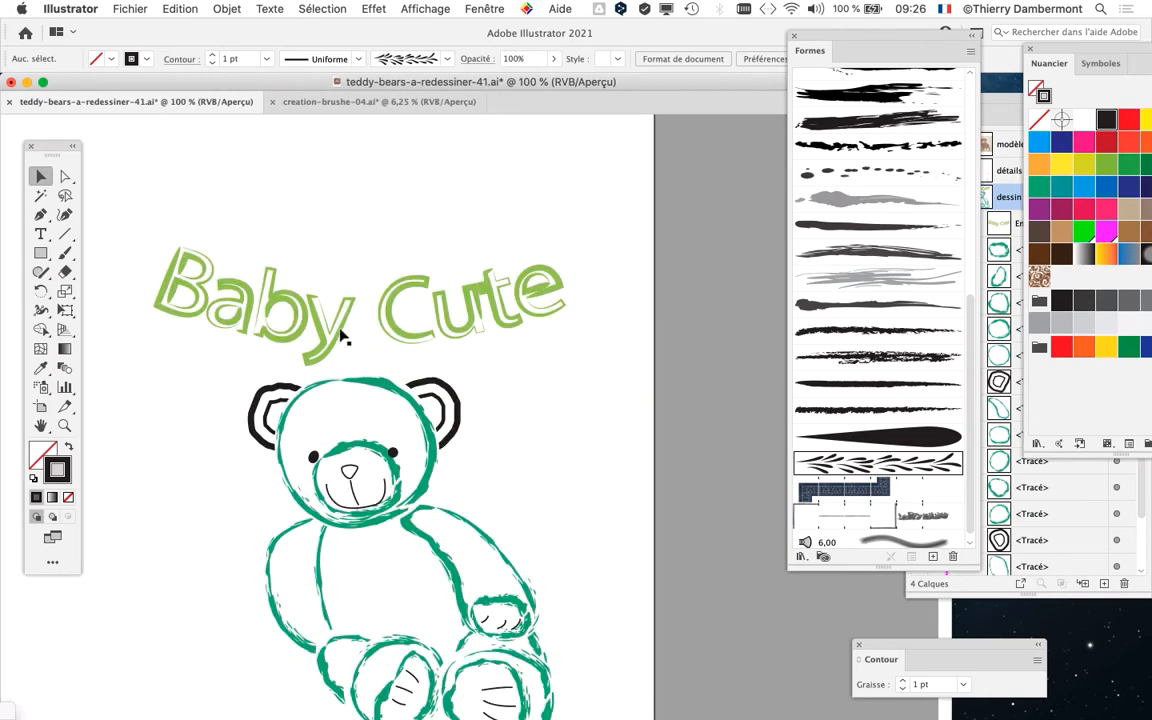
left_click_drag(514, 517, 481, 362)
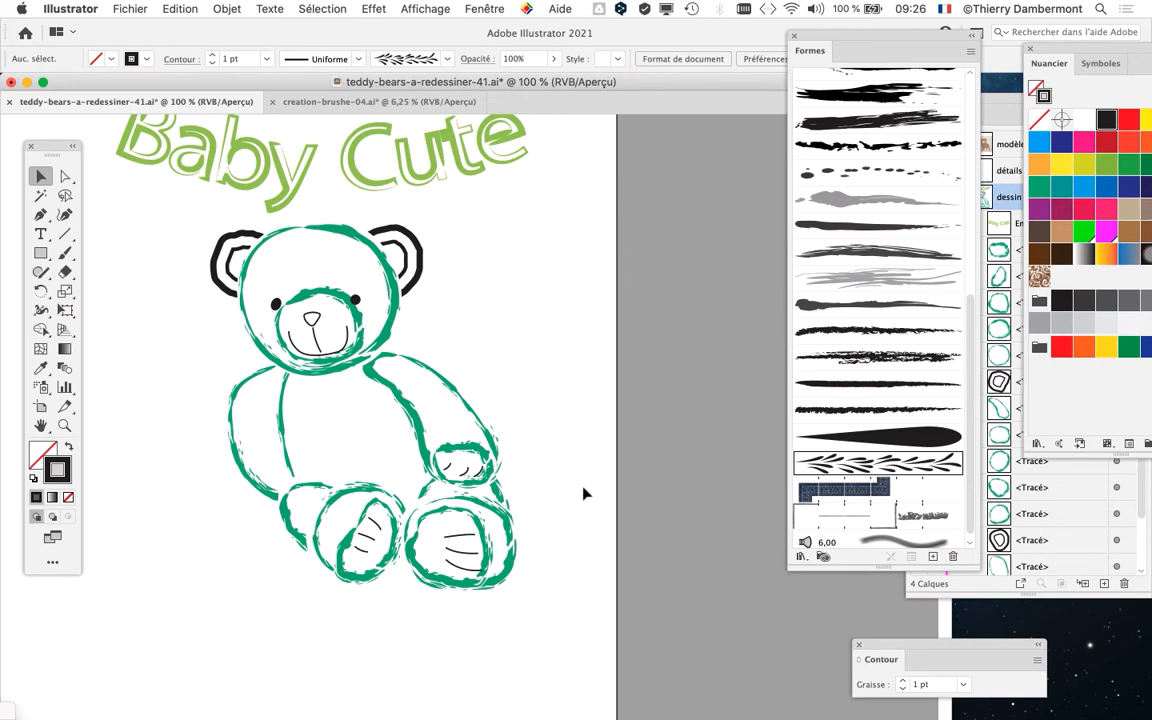
key("super+a")
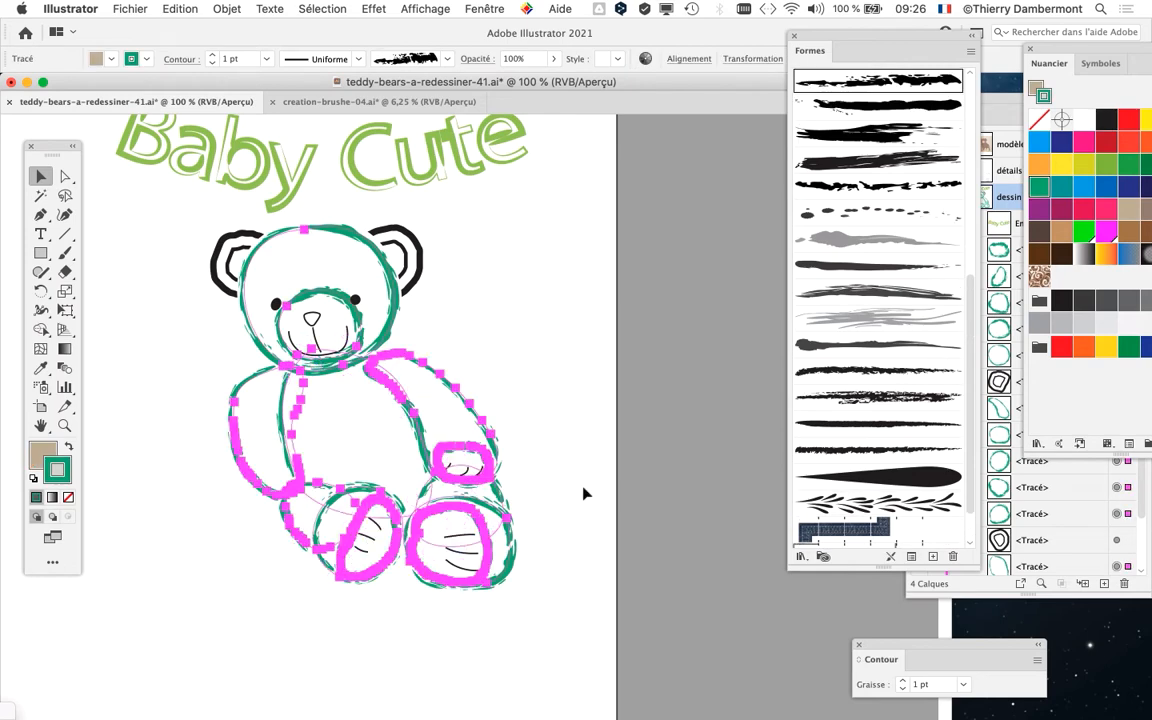
key("super+alt+8")
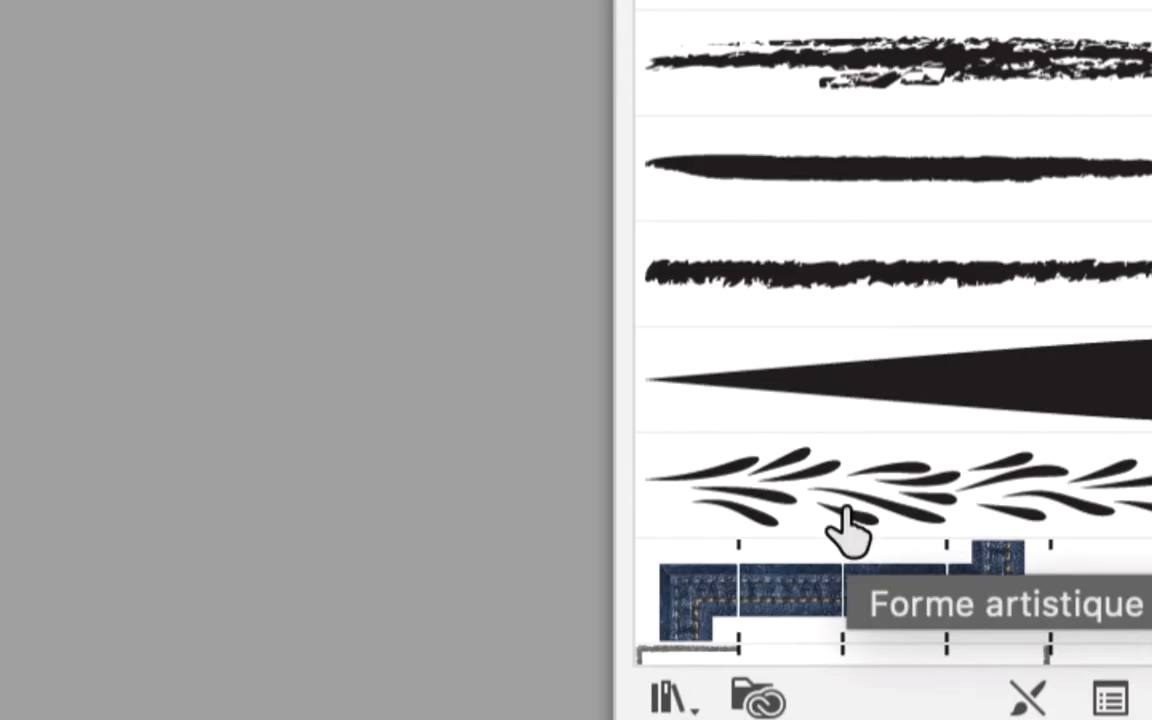
left_click(845, 525)
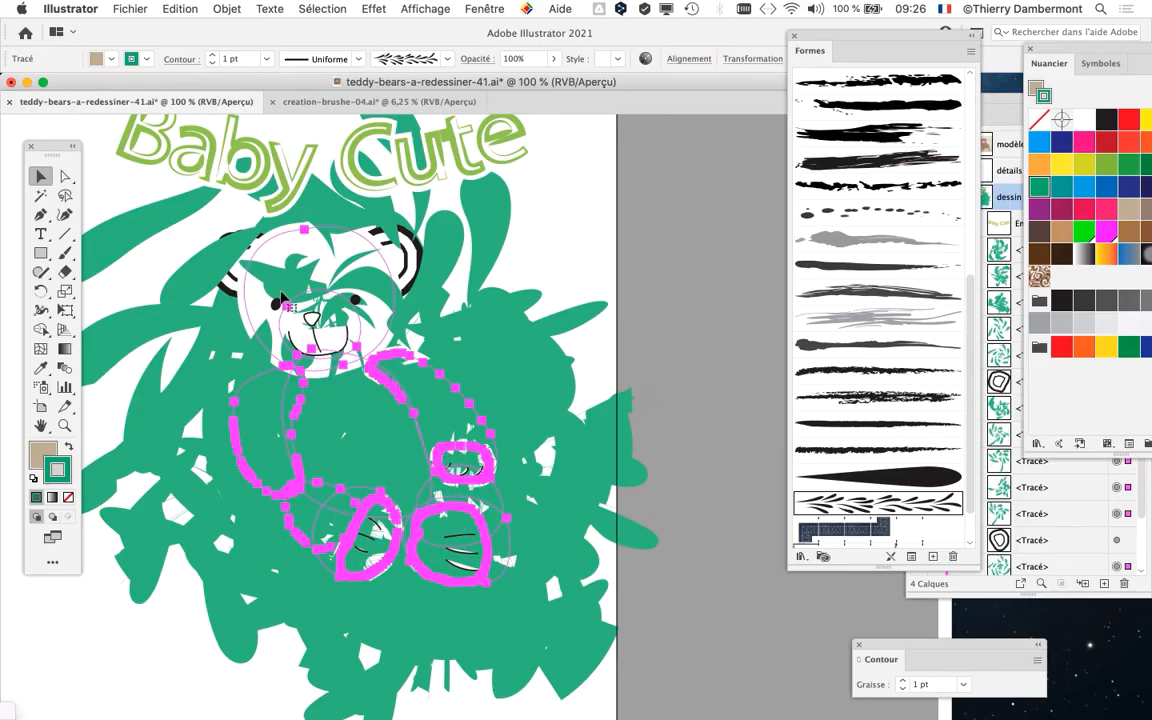
Reduce the Forme artistique 1 brush's fixed width to 4% and apply the change to the bear's existing strokes
scroll(299, 408, "down", 1)
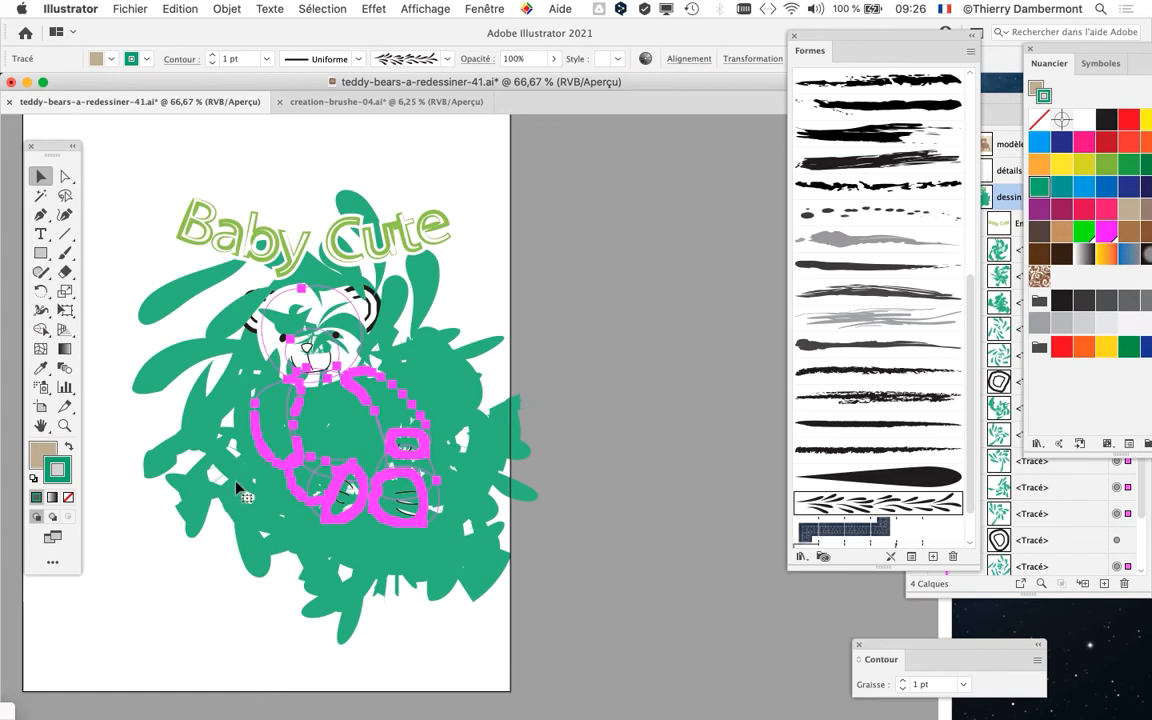
mouse_move(834, 51)
left_mouse_down()
mouse_move(820, 41)
mouse_move(721, 67)
left_mouse_up()
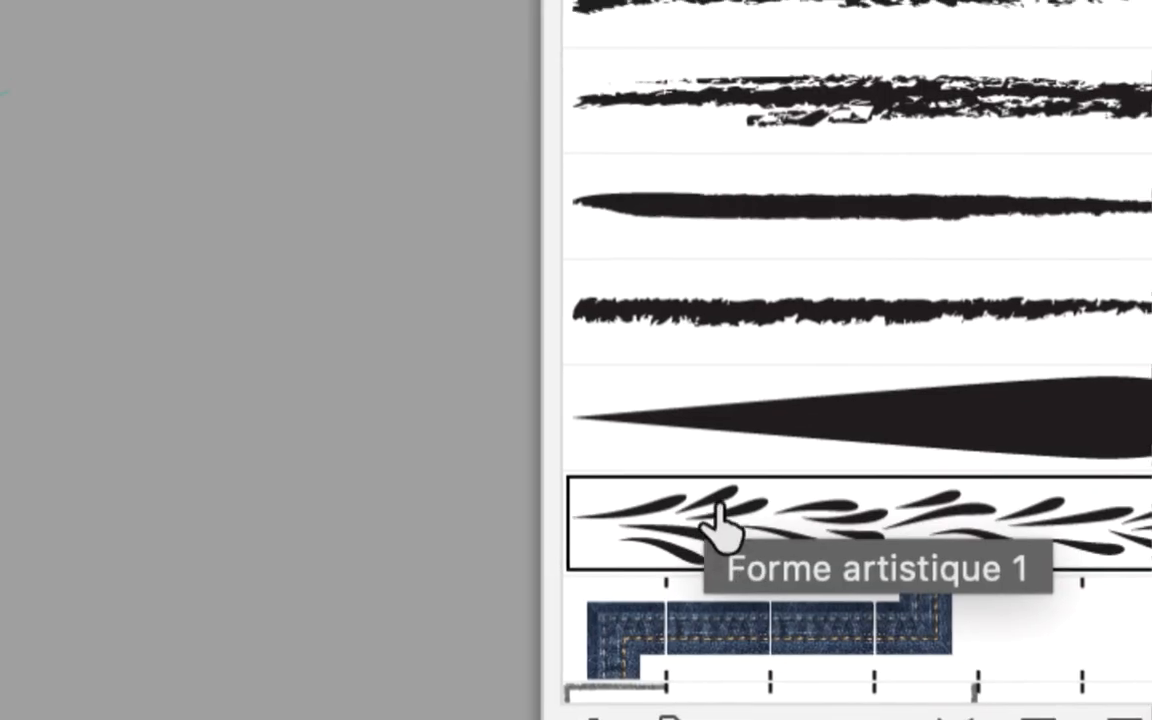
double_click(716, 527)
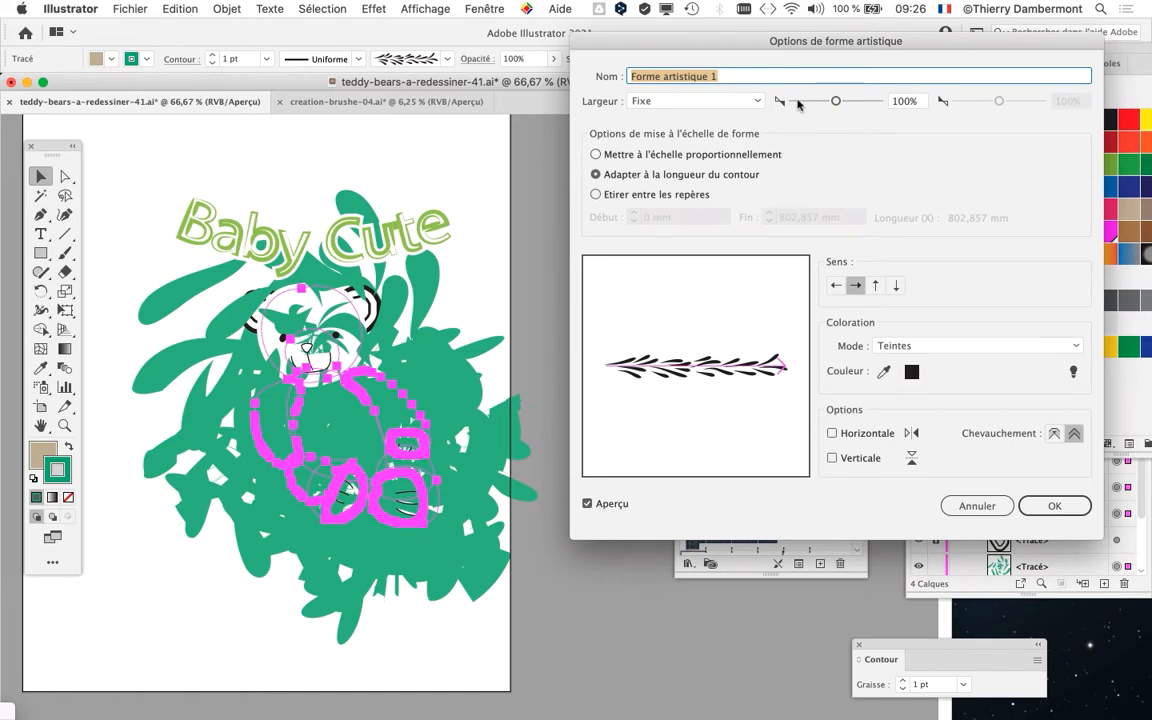
left_click(799, 102)
left_click_drag(800, 103, 796, 103)
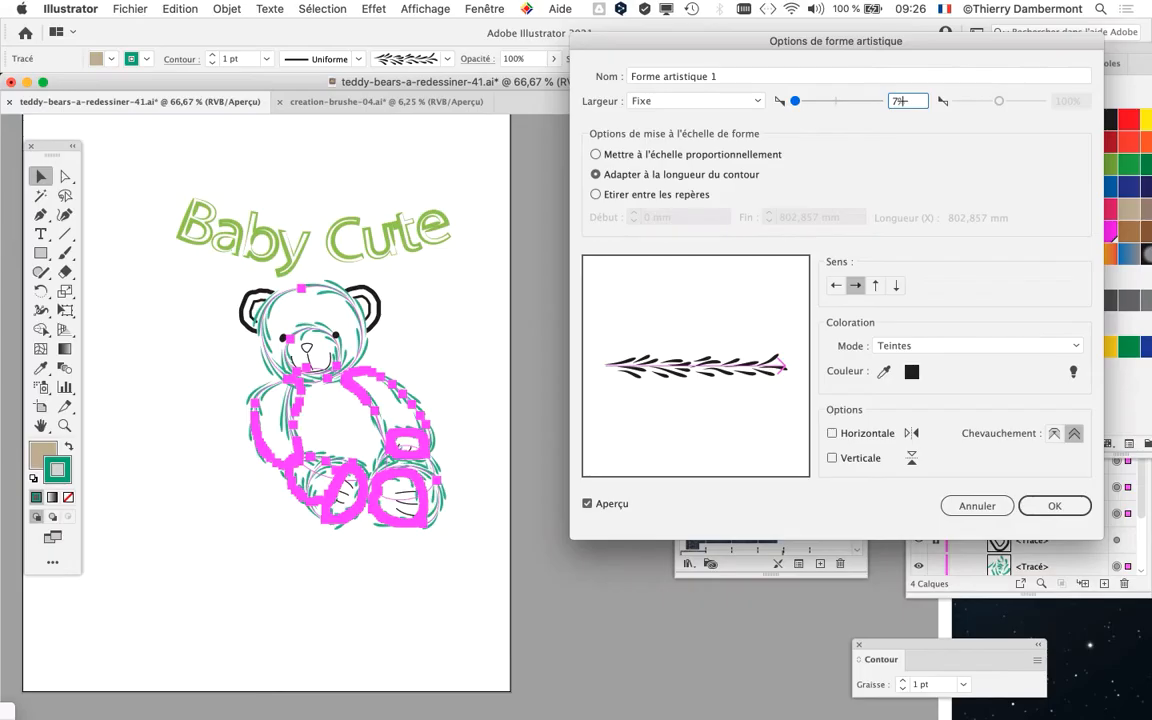
left_click_drag(795, 101, 795, 106)
left_click(908, 106)
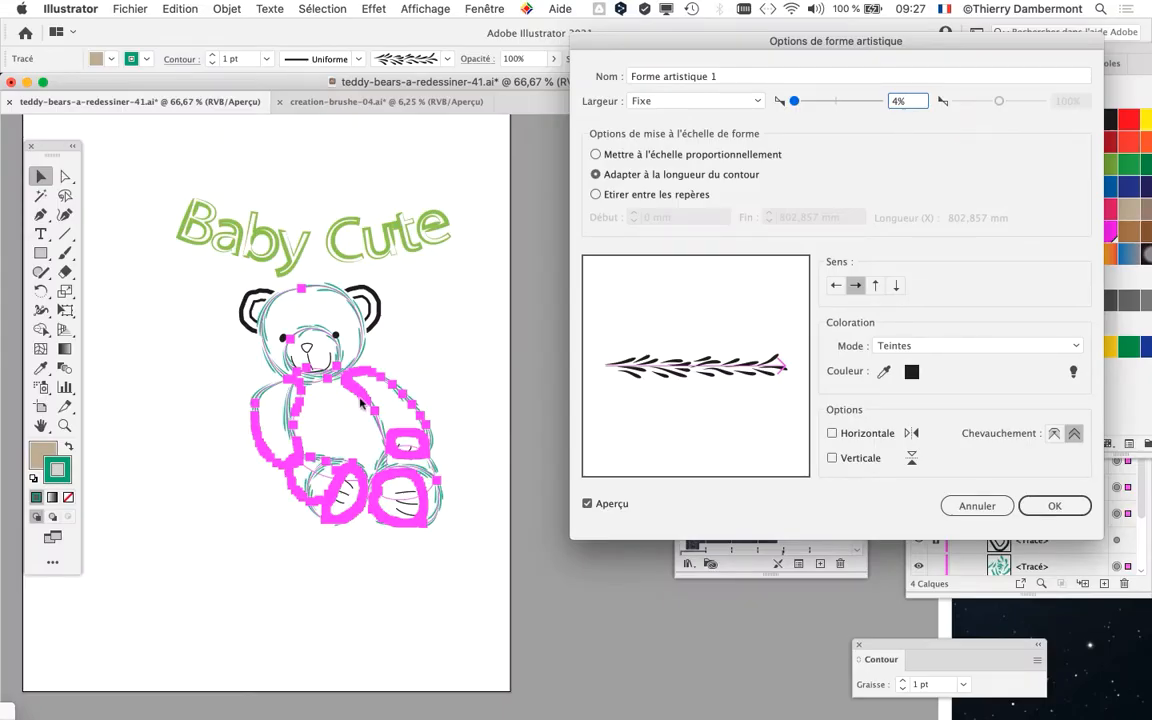
left_click(1040, 514)
left_click(690, 289)
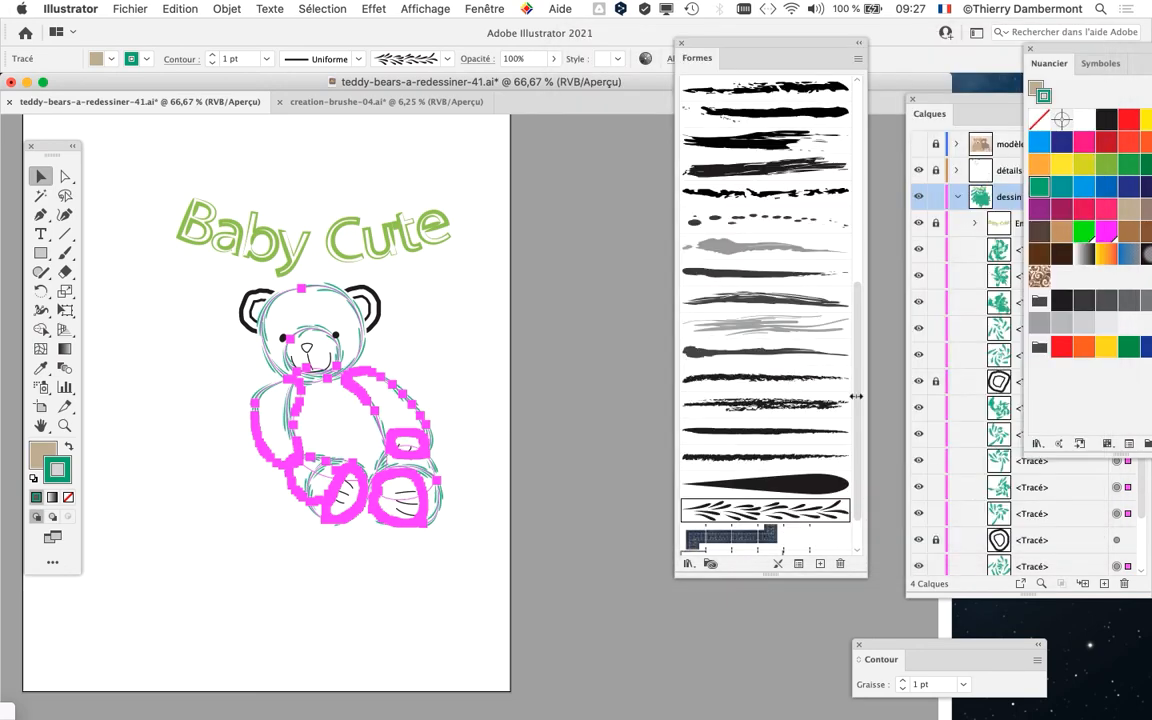
Try moving the bear's arm outline away from the body, shift the brushes window clear of it, and undo the arm's move
scroll(315, 383, "up", 3)
left_click_drag(449, 475, 325, 486)
left_click(445, 308)
left_click_drag(537, 489, 537, 372)
left_click(431, 281)
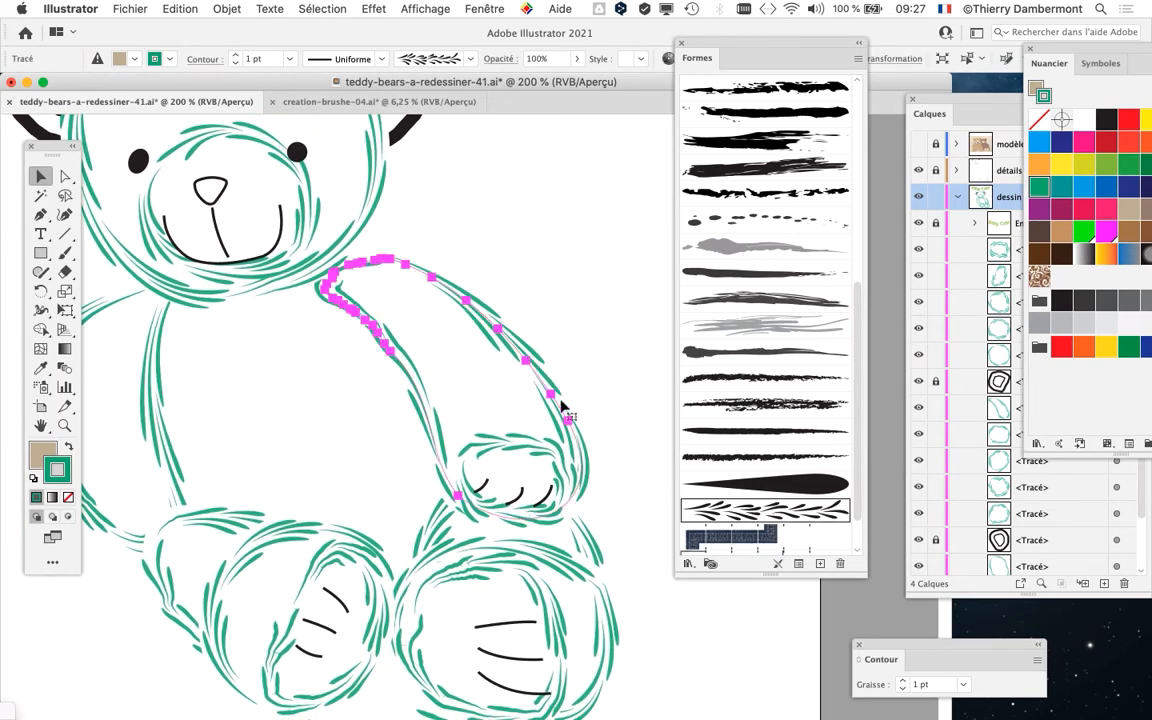
left_click_drag(556, 297, 435, 253)
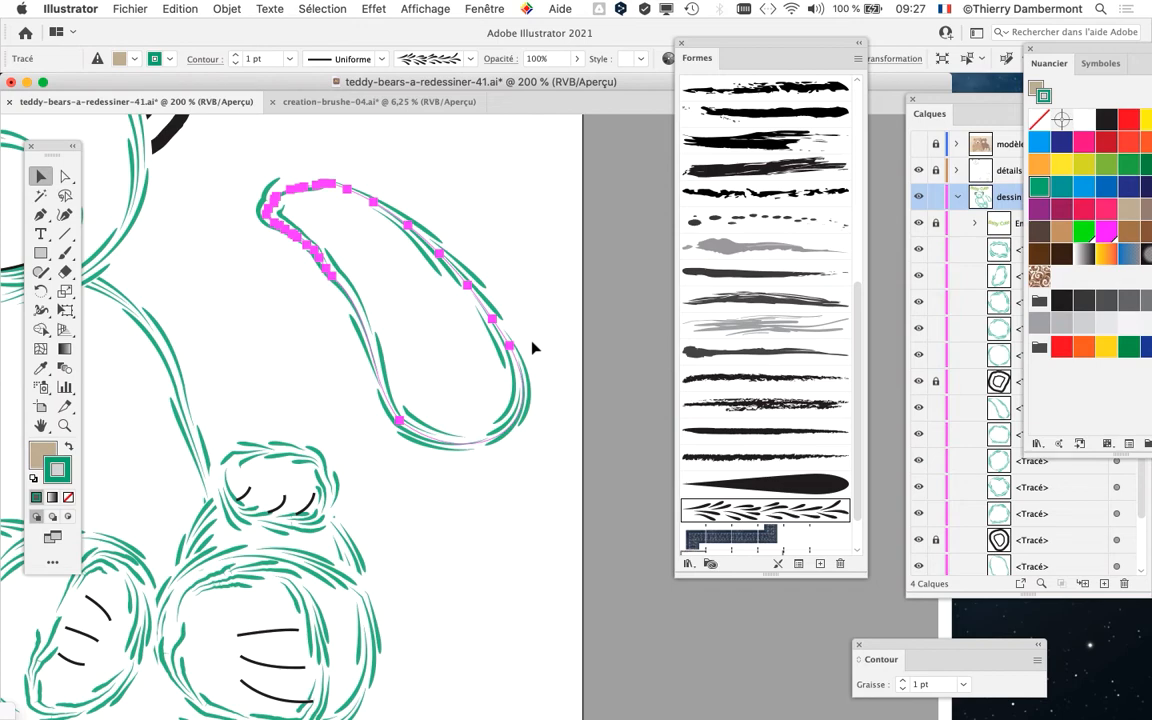
scroll(355, 442, "left", 3)
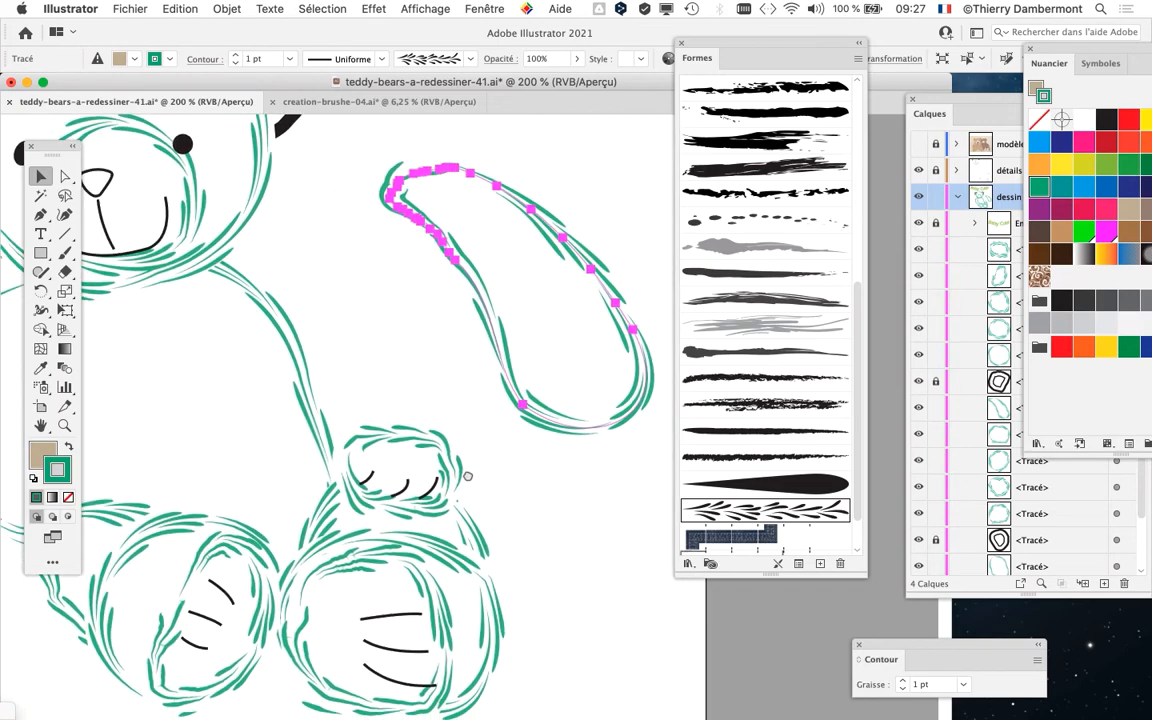
left_click_drag(727, 45, 867, 65)
scroll(602, 175, "left", 2)
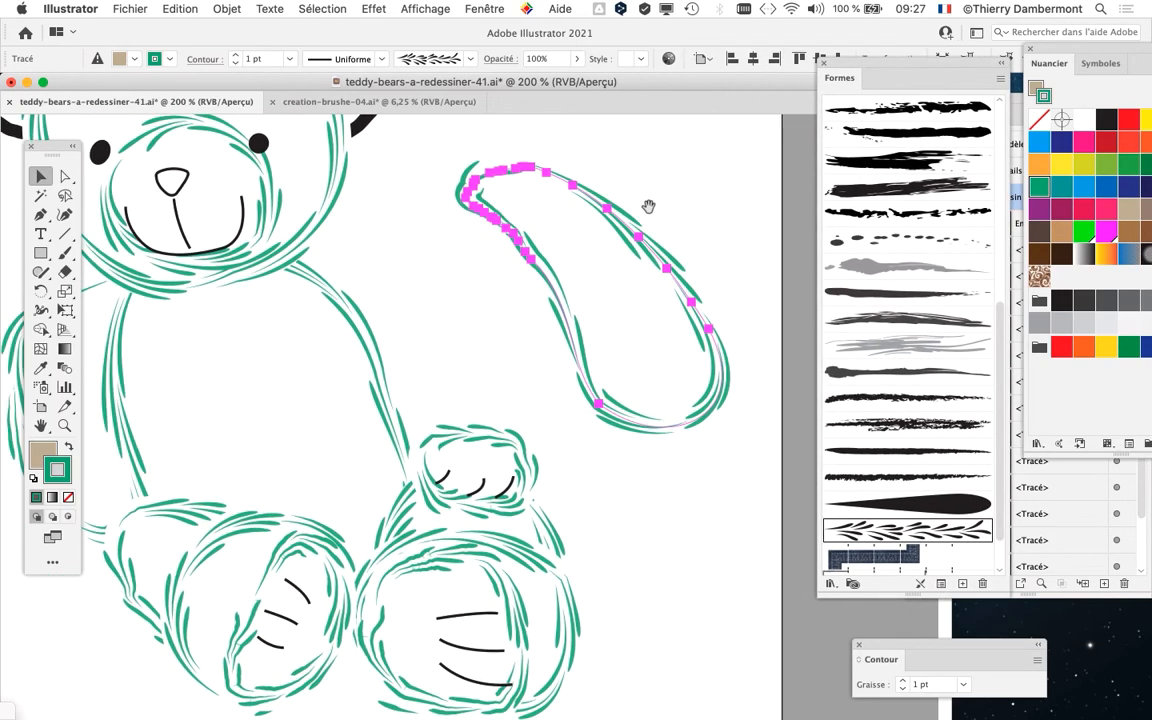
key("super+z")
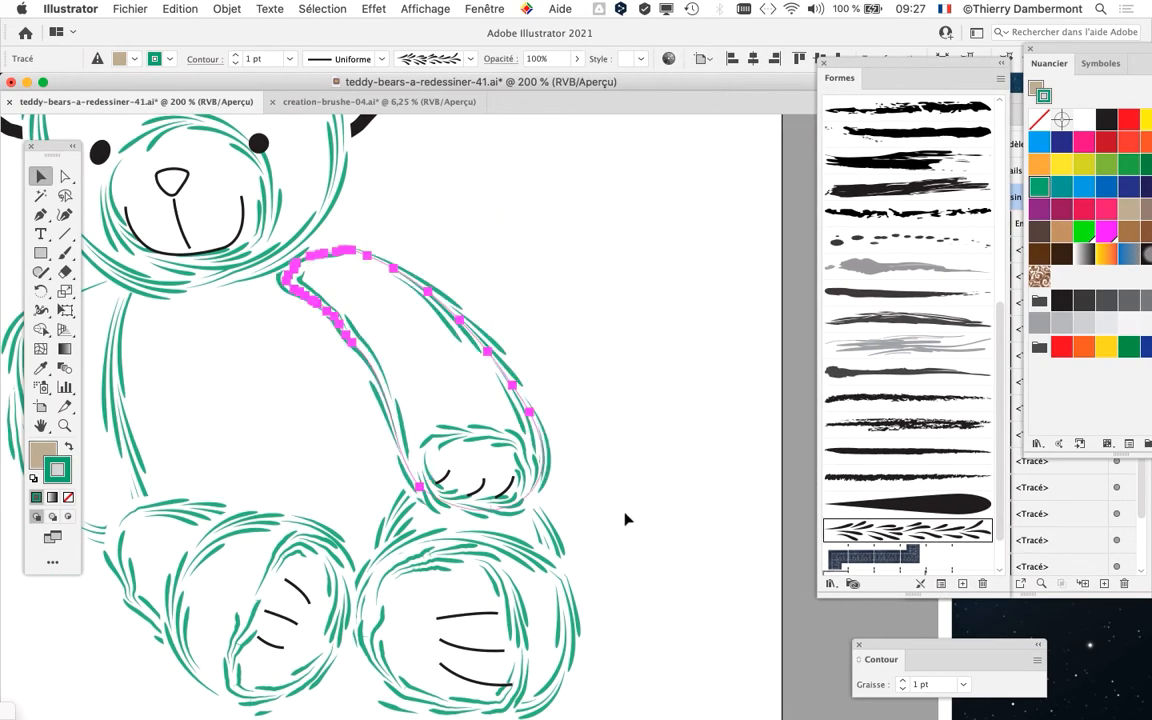
Try moving the paw outline and the muzzle outline off the bear, undoing each move, and deselect everything
left_click_drag(606, 520, 625, 544)
left_click_drag(507, 470, 625, 355)
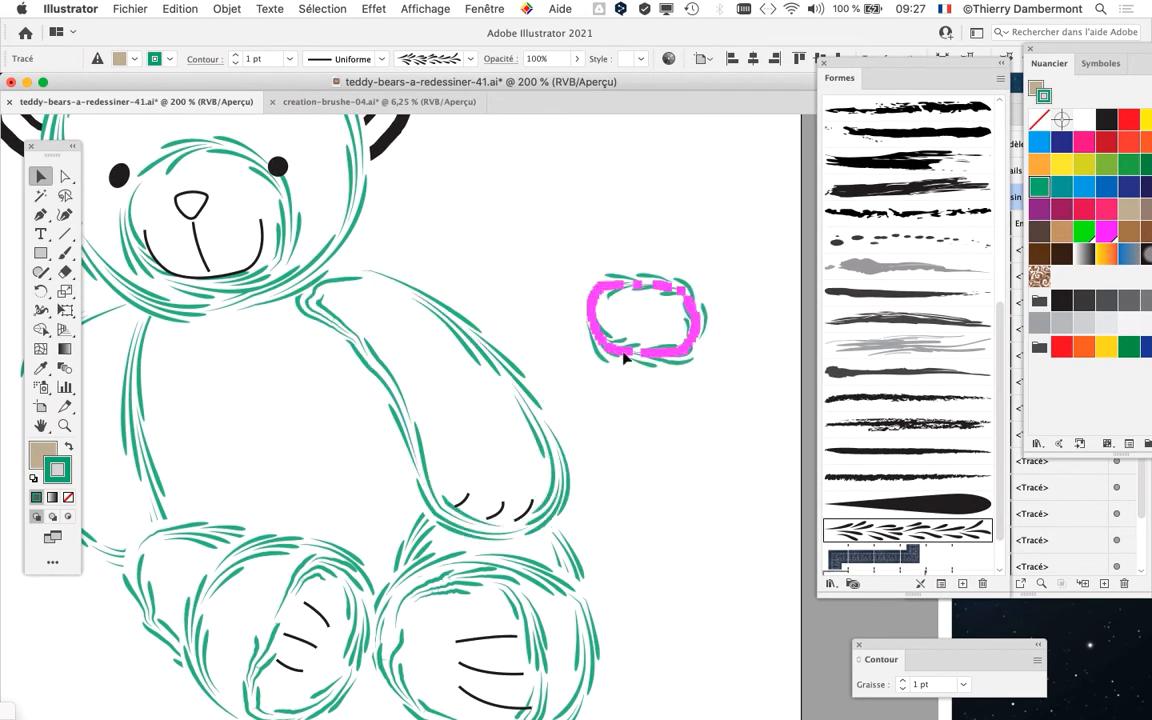
key("super+z")
left_click_drag(288, 226, 692, 221)
key("super+z")
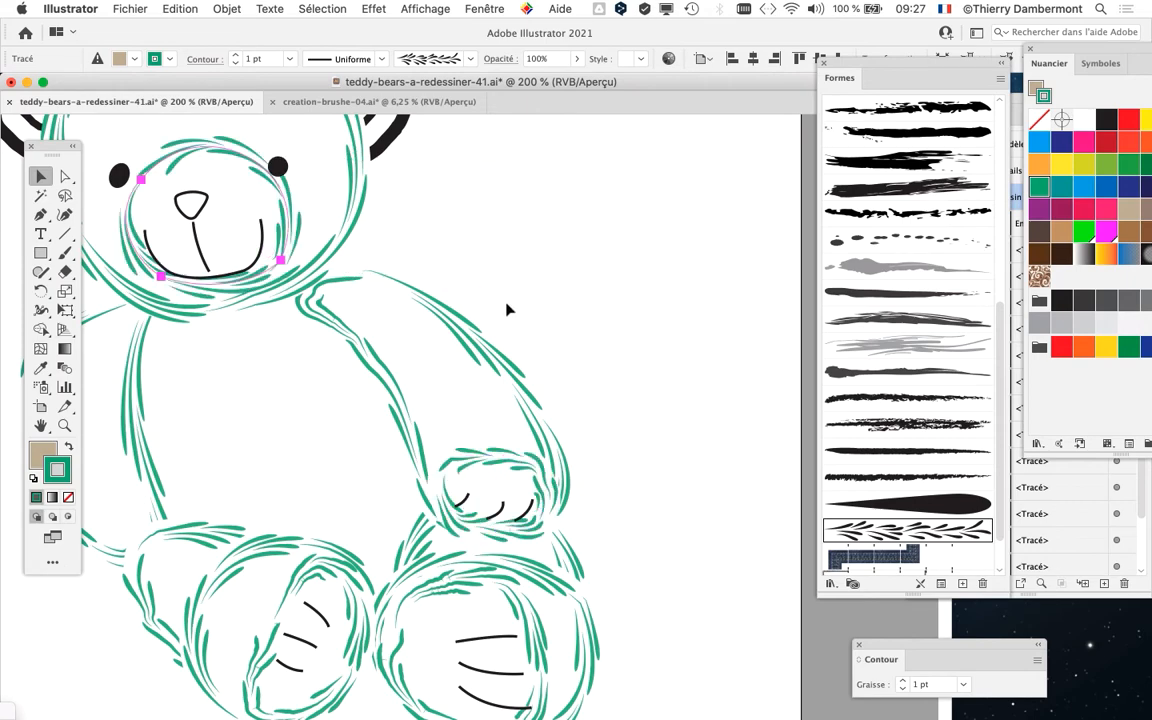
left_click(571, 314)
key("super+minus")
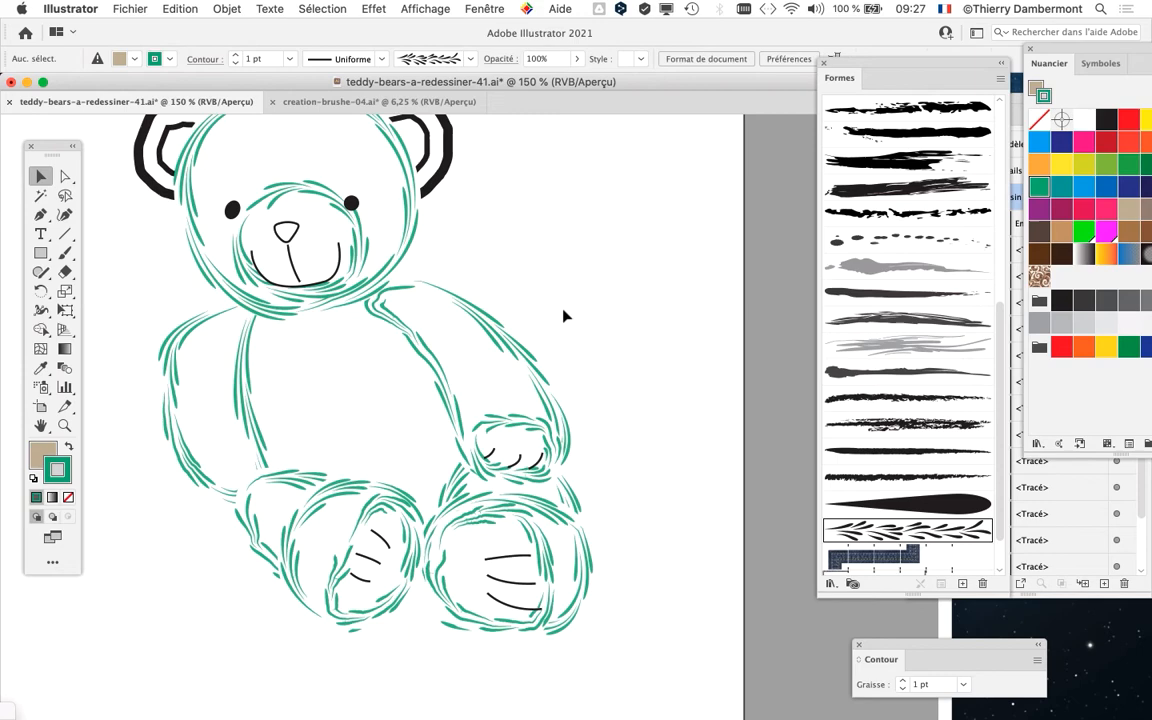
Save the document as a new version named teddy-bears-a-redessiner-42.ai in the teddy bear 11 folder, accepting the save options
left_click(122, 8)
left_click(188, 157)
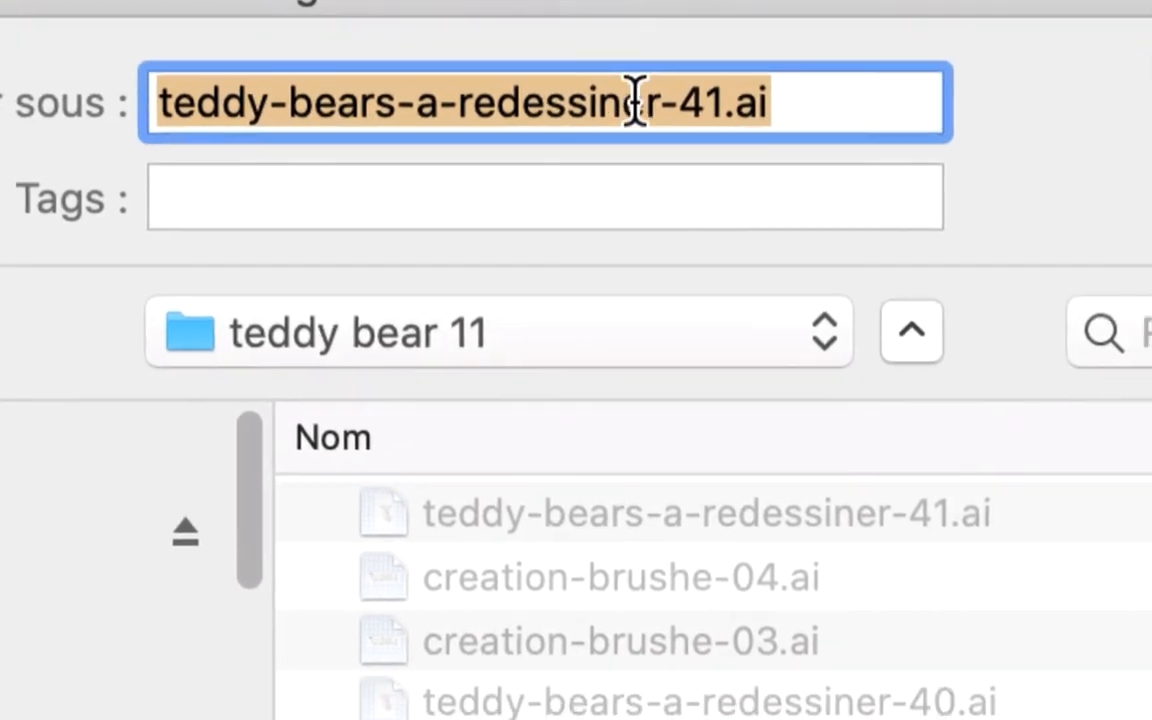
left_click(790, 168)
left_click_drag(854, 173, 863, 175)
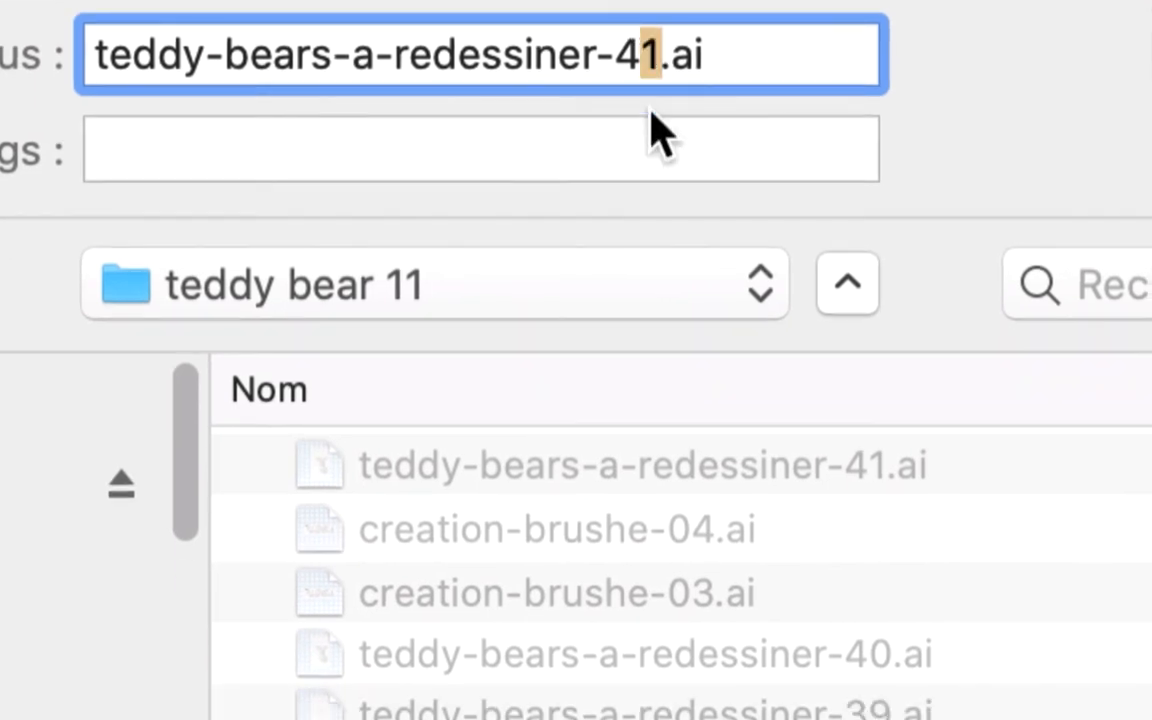
type("2")
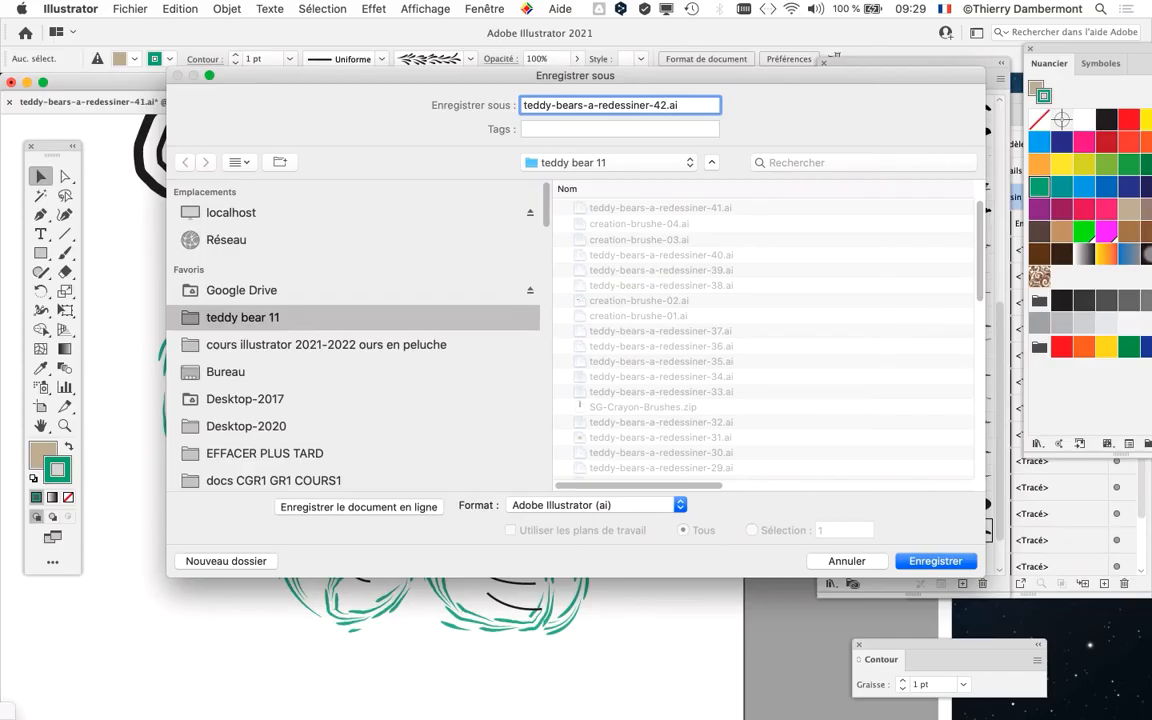
left_click_drag(575, 76, 531, 84)
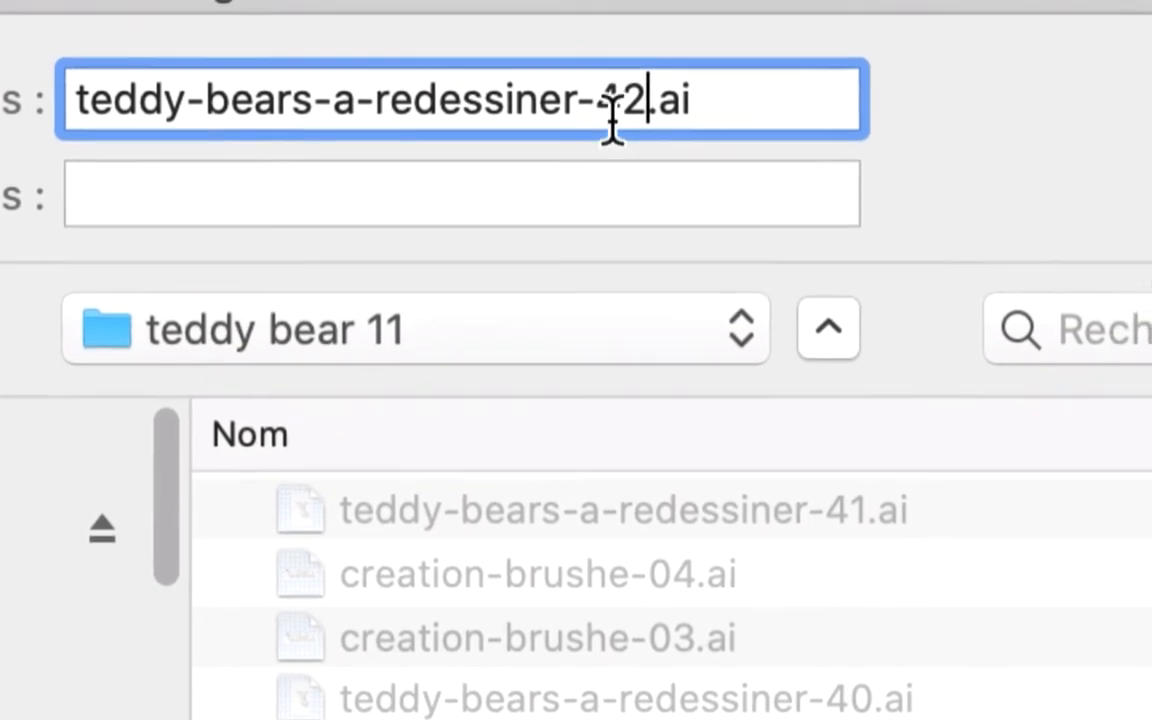
left_click_drag(684, 50, 659, 52)
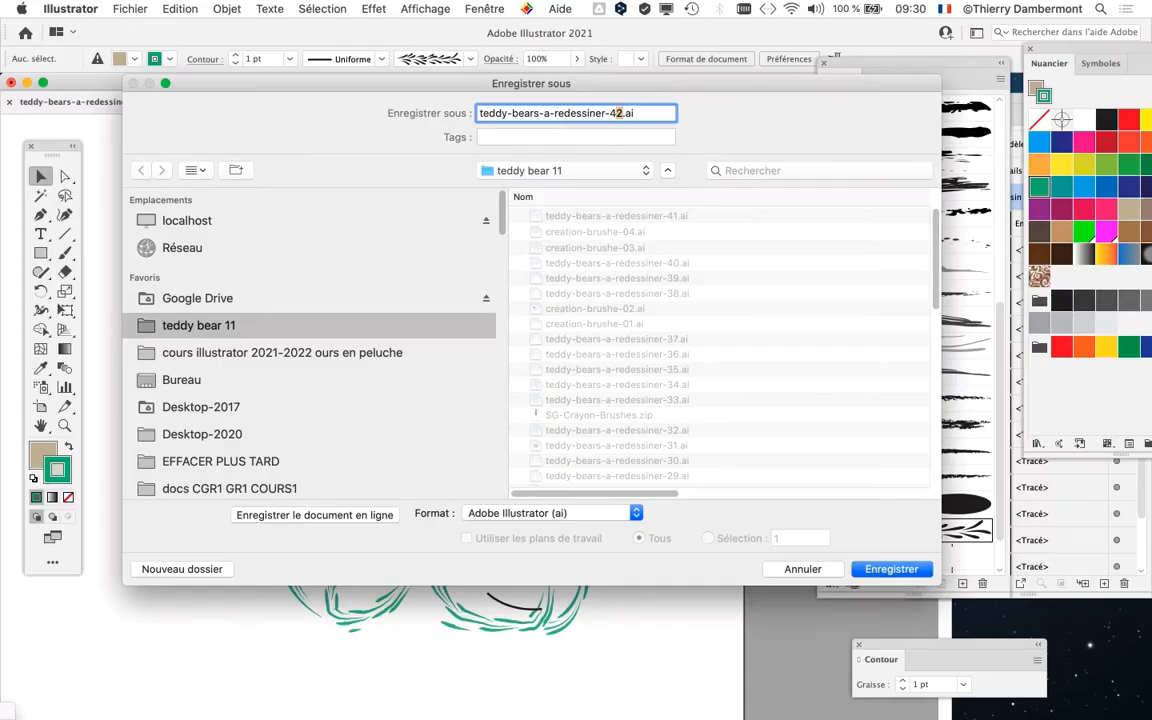
key("Return")
key("Return")
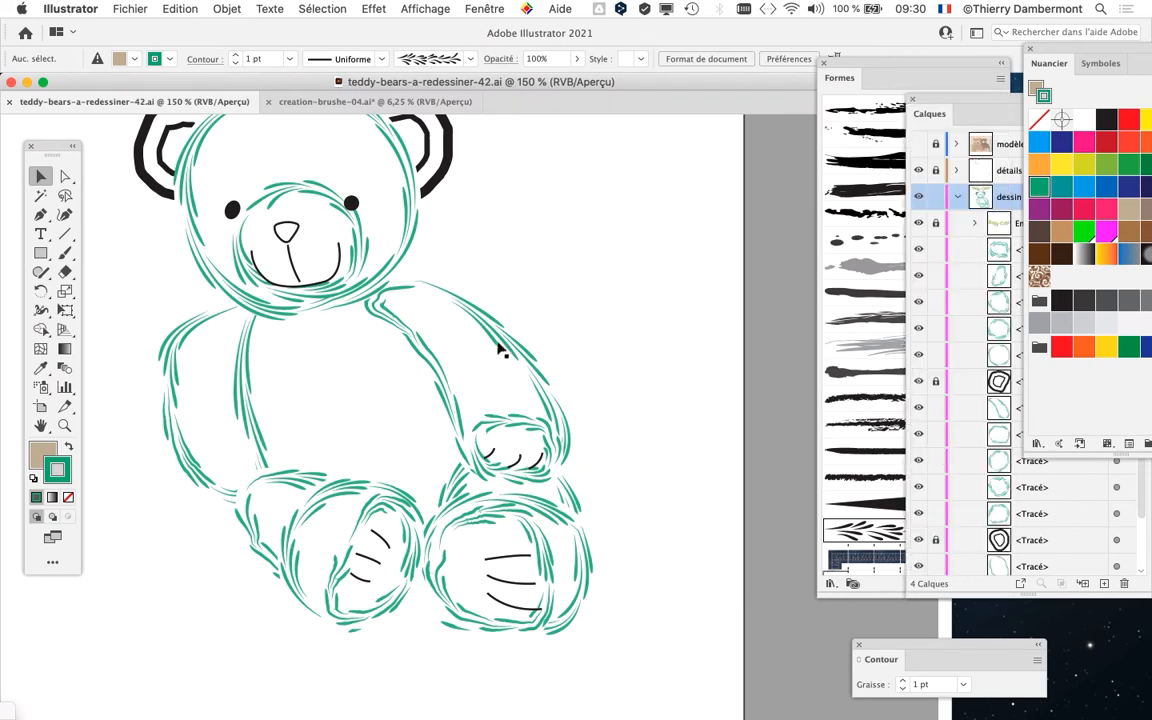
Place the brushes window in the empty space beside the bear artwork, in front of the layers window
scroll(520, 338, "down", 2)
left_click_drag(498, 397, 315, 411)
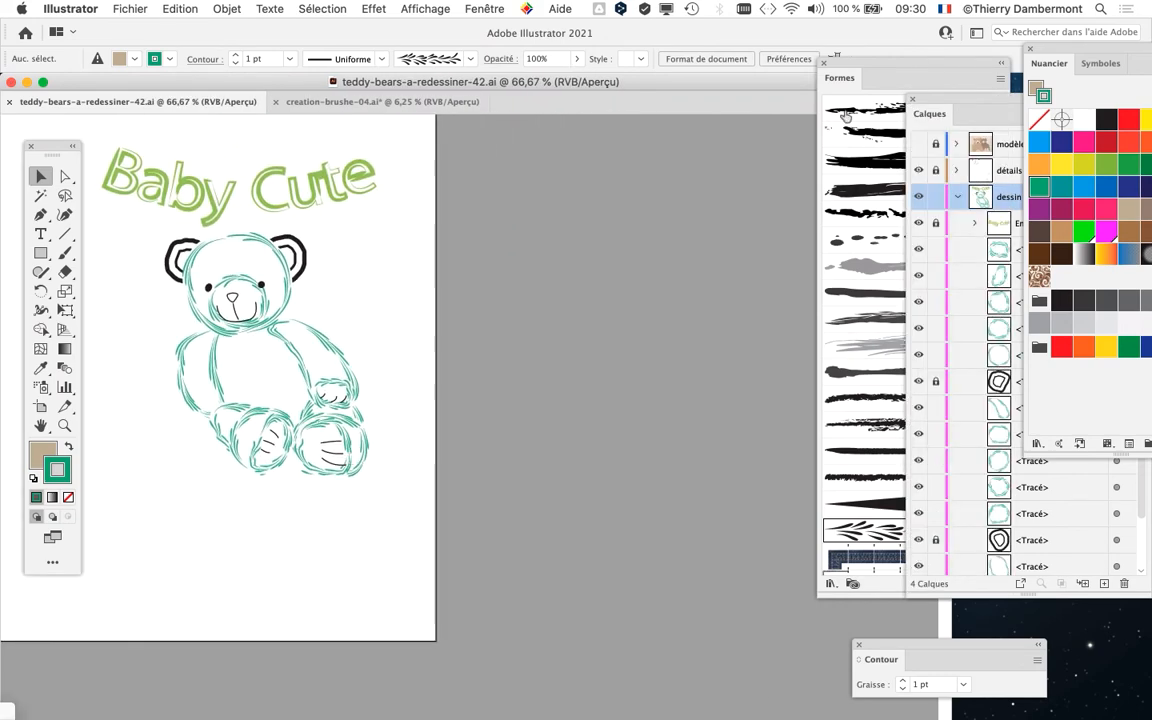
mouse_move(853, 63)
left_mouse_down()
mouse_move(690, 78)
mouse_move(780, 78)
left_mouse_up()
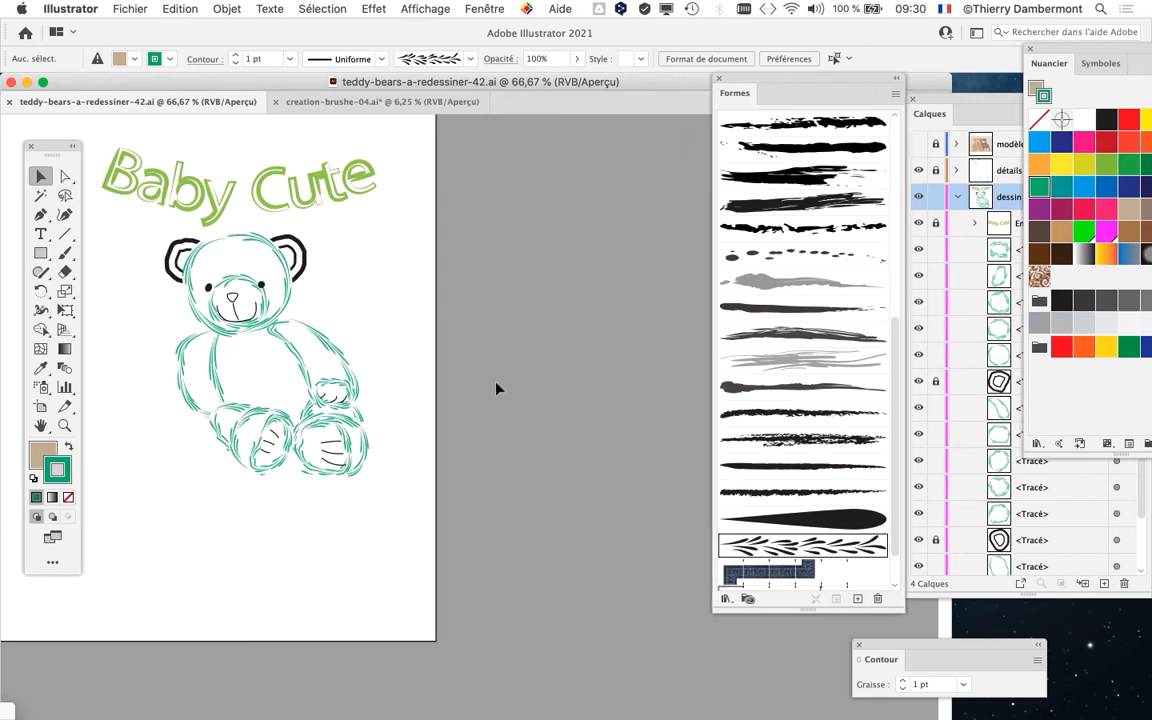
left_click_drag(478, 406, 384, 401)
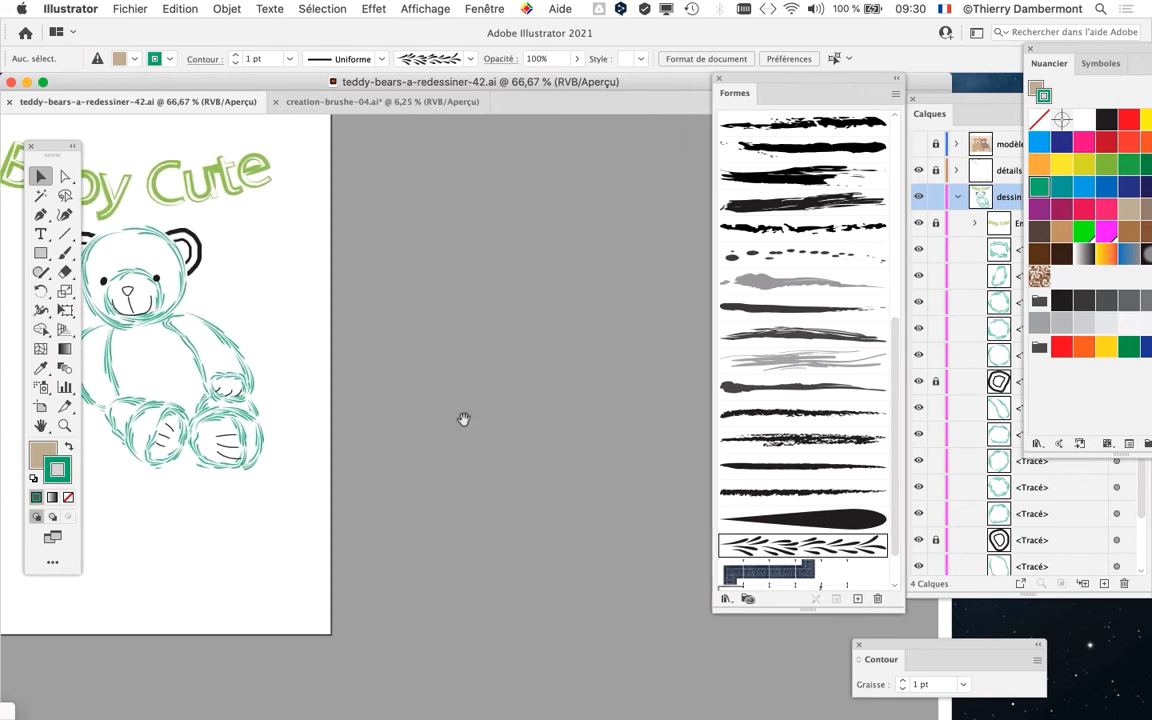
left_click_drag(758, 79, 772, 63)
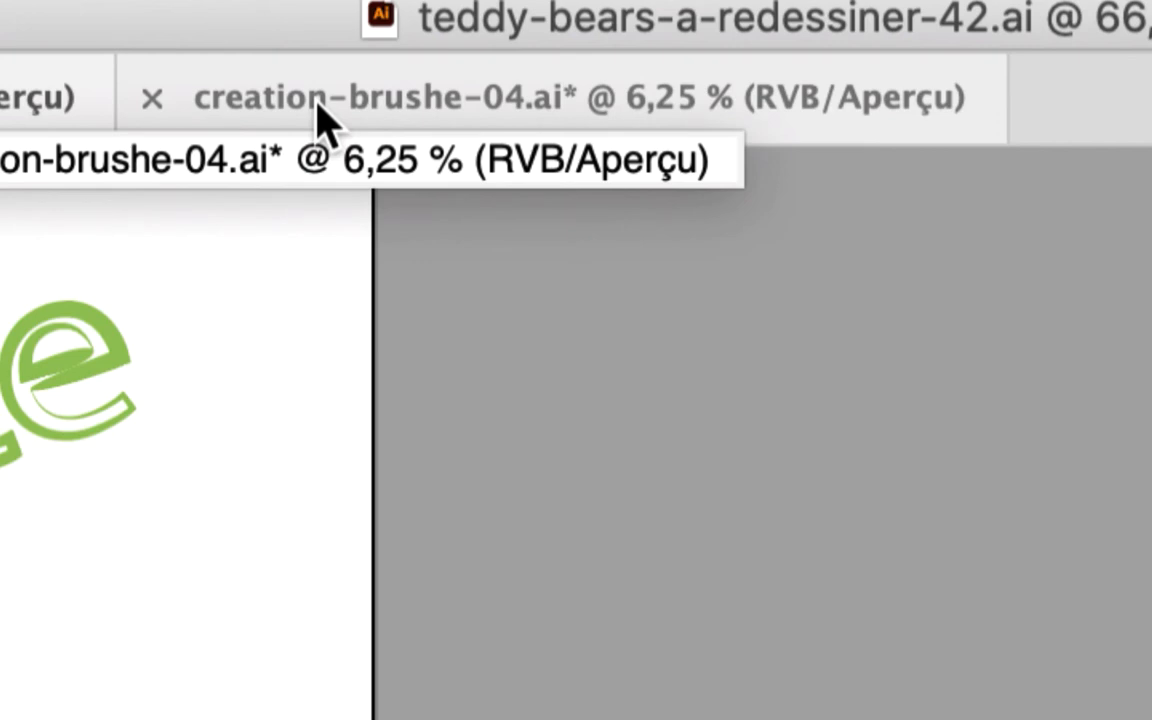
Switch to creation-brushe-04.ai and select individual leaves of the branch on the artboard to examine how they are built
left_click(318, 100)
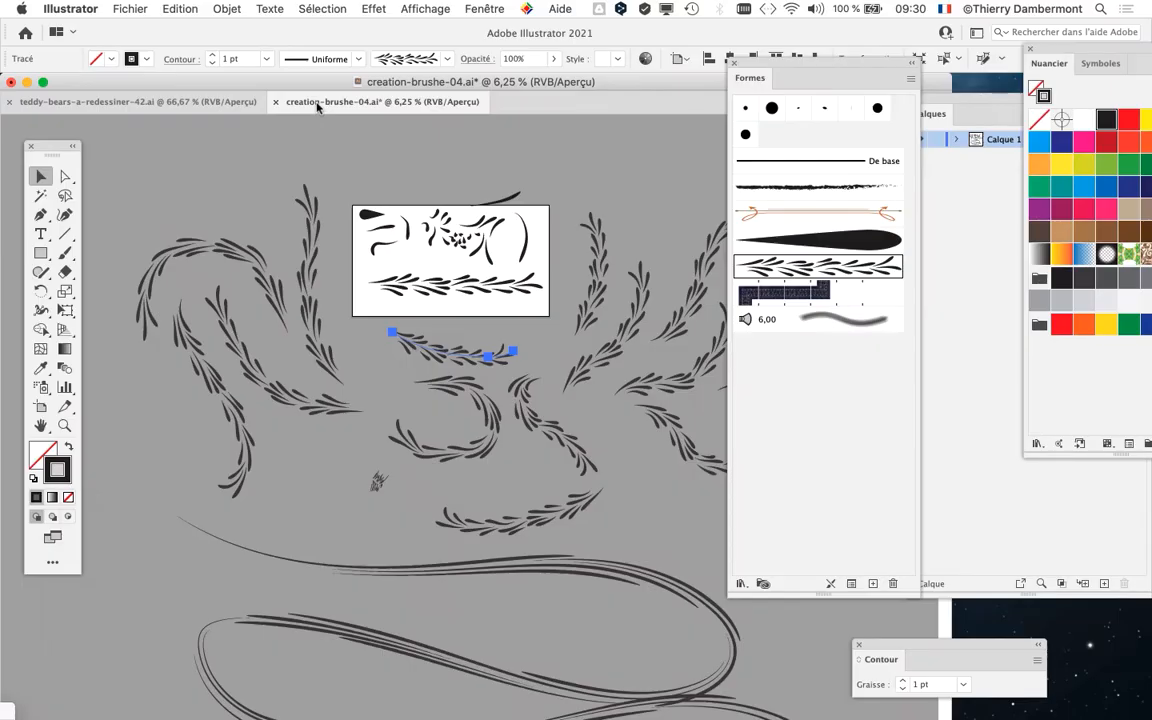
scroll(417, 298, "up", 2)
left_click_drag(506, 358, 393, 419)
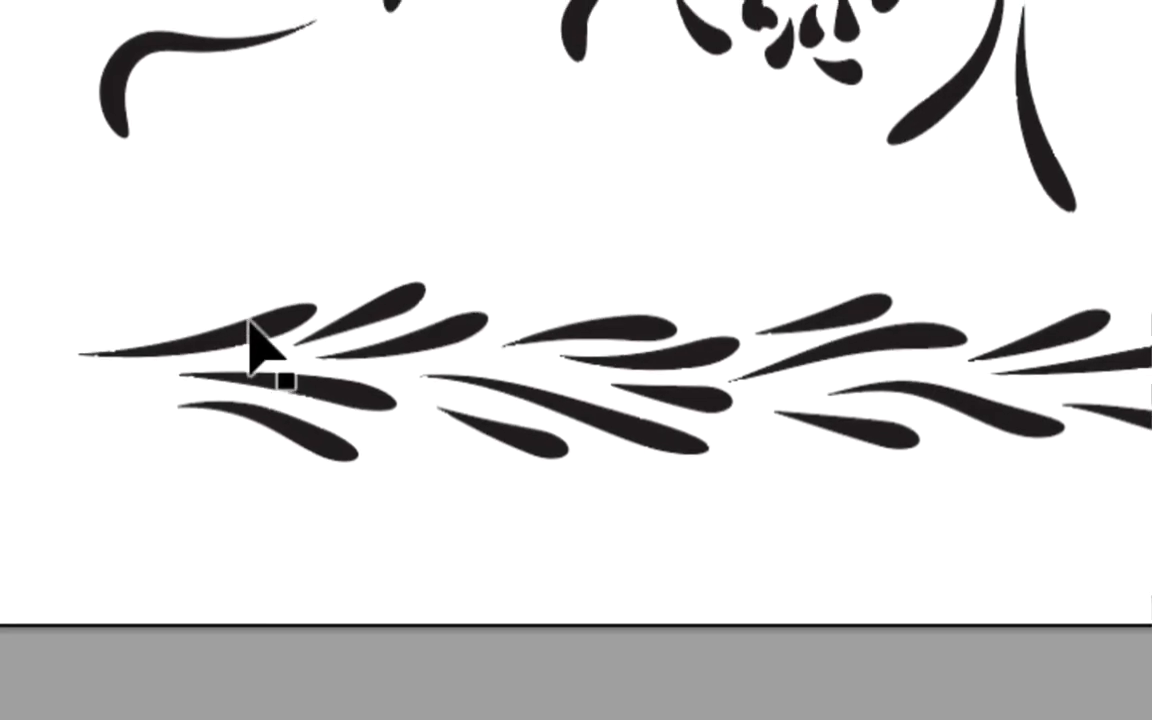
left_click(250, 326)
left_click(278, 372)
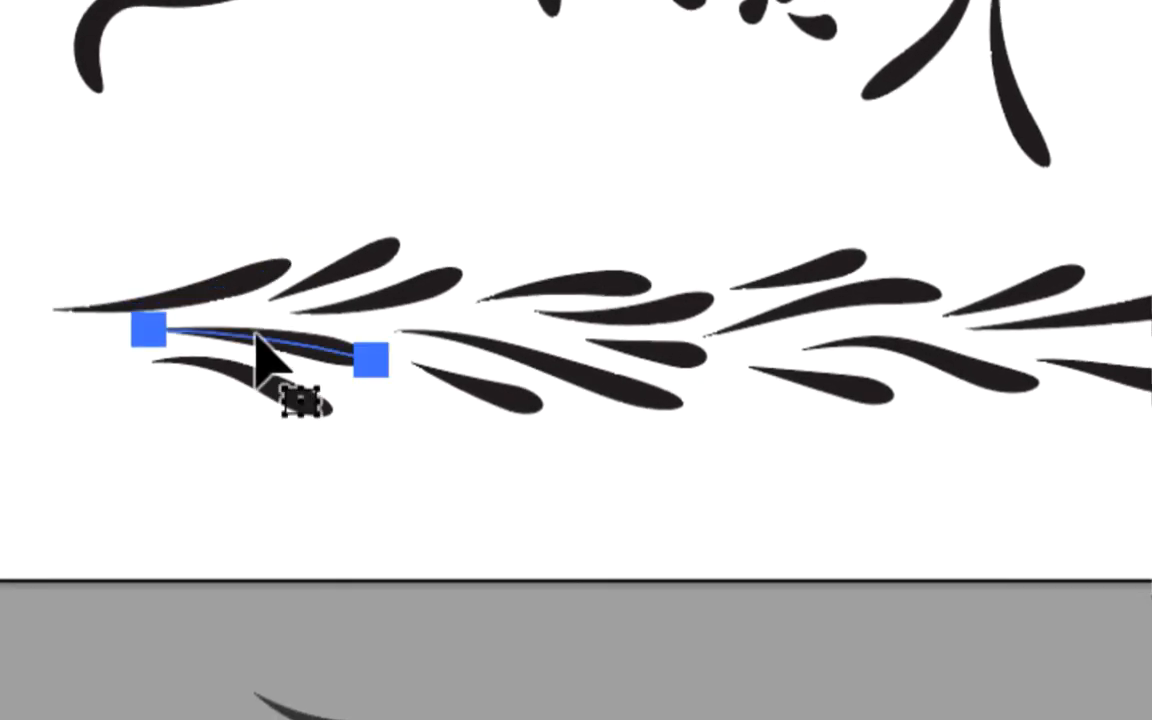
left_click(256, 344)
left_click(349, 223)
left_click(406, 251)
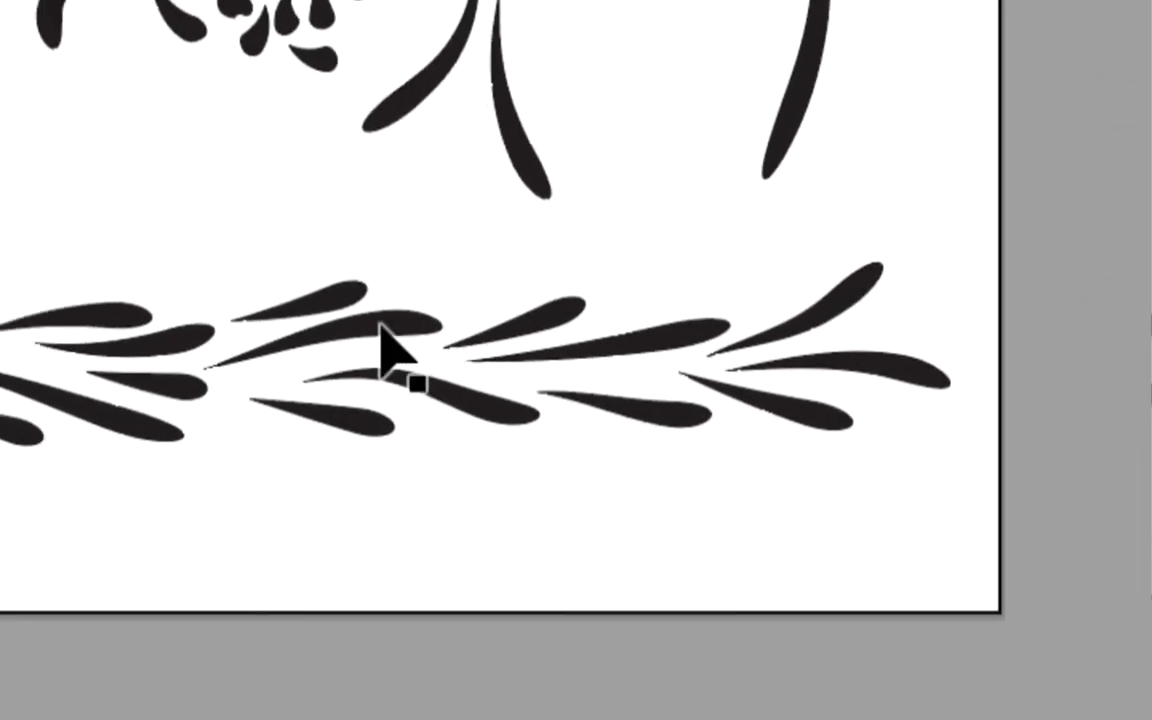
left_click(26, 484)
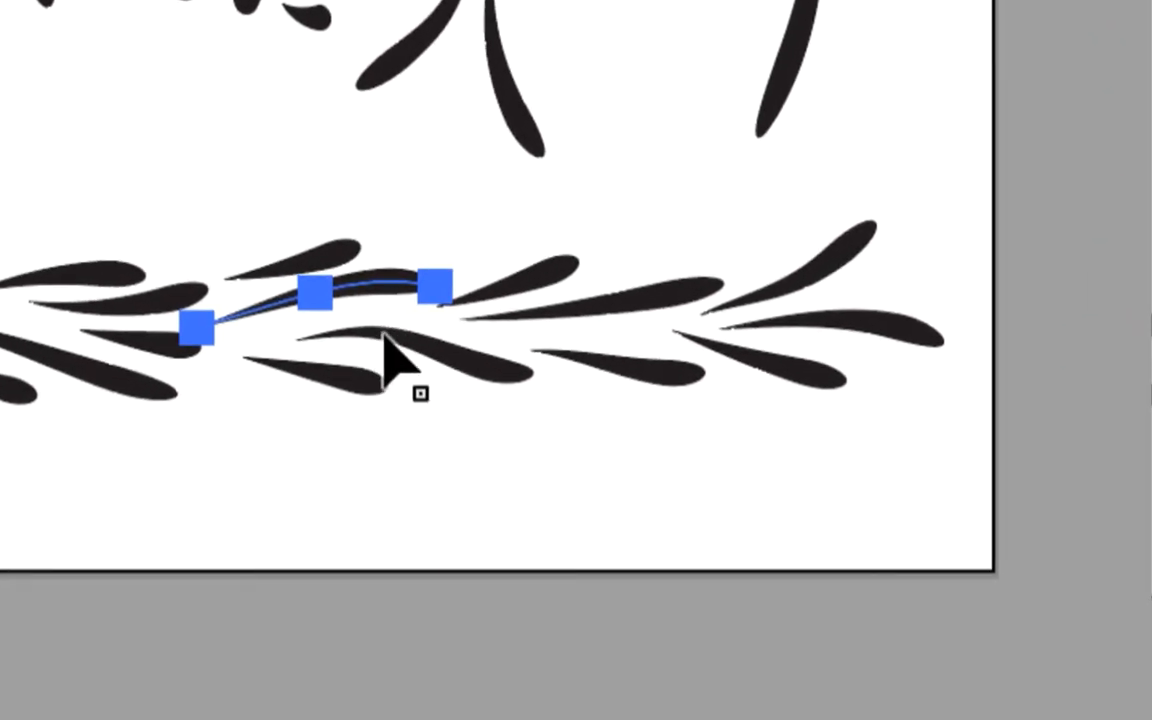
left_click(32, 538)
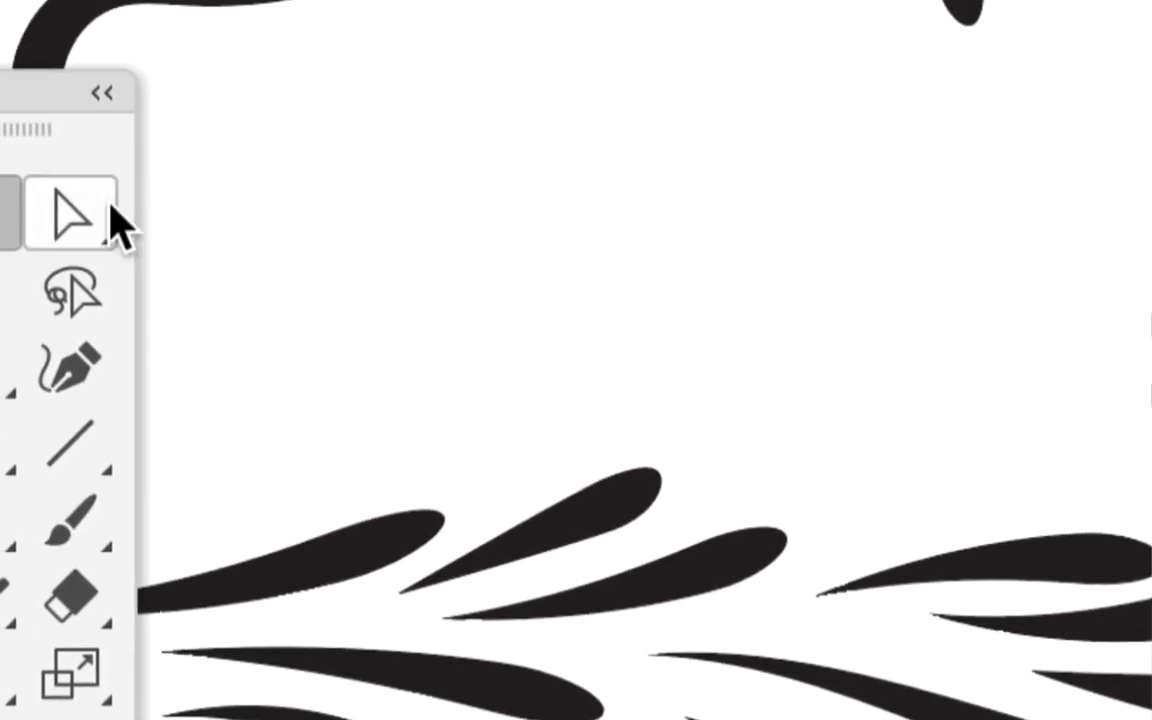
Bend one of the branch's lower middle leaves downward by moving its end anchor with Direct Selection, and deselect it
left_click(106, 202)
left_click(1110, 482)
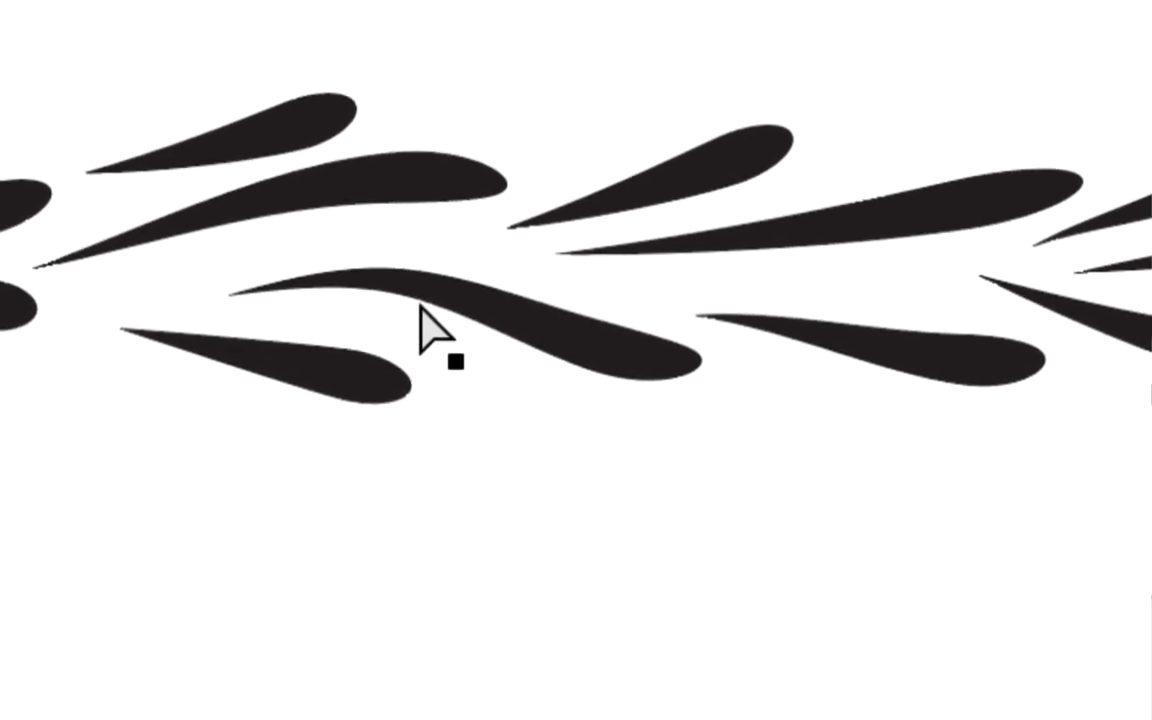
left_click(1097, 334)
mouse_move(396, 290)
left_mouse_down()
mouse_move(421, 344)
mouse_move(431, 265)
left_mouse_up()
mouse_move(672, 372)
left_mouse_down()
mouse_move(654, 278)
mouse_move(585, 427)
left_mouse_up()
left_click_drag(457, 325, 492, 267)
left_click_drag(383, 274, 444, 196)
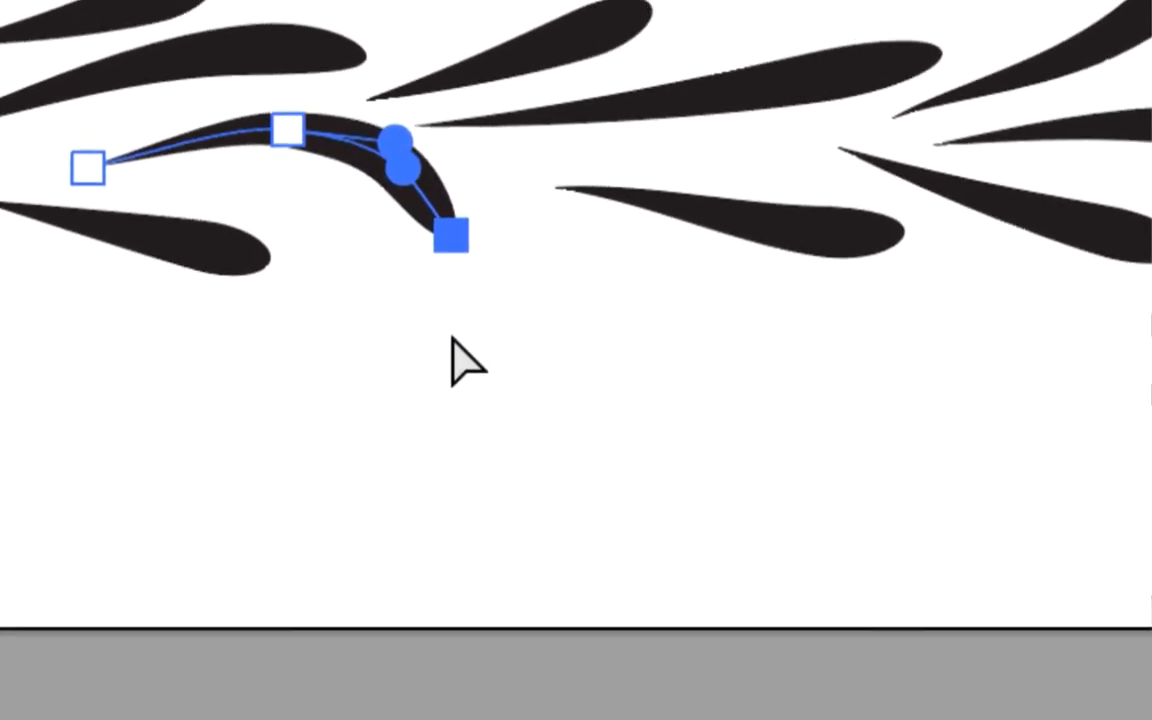
left_click(453, 338)
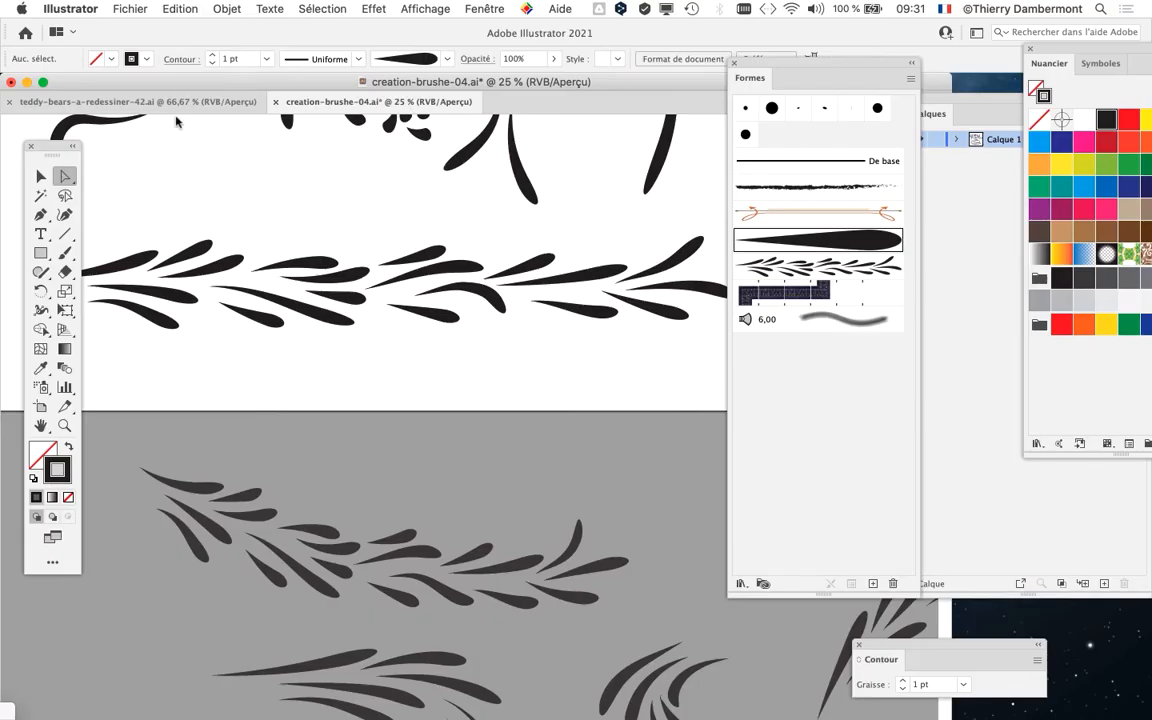
Switch to teddy-bears-a-redessiner-42.ai and move the brushes window clear of the layers window
left_click(176, 104)
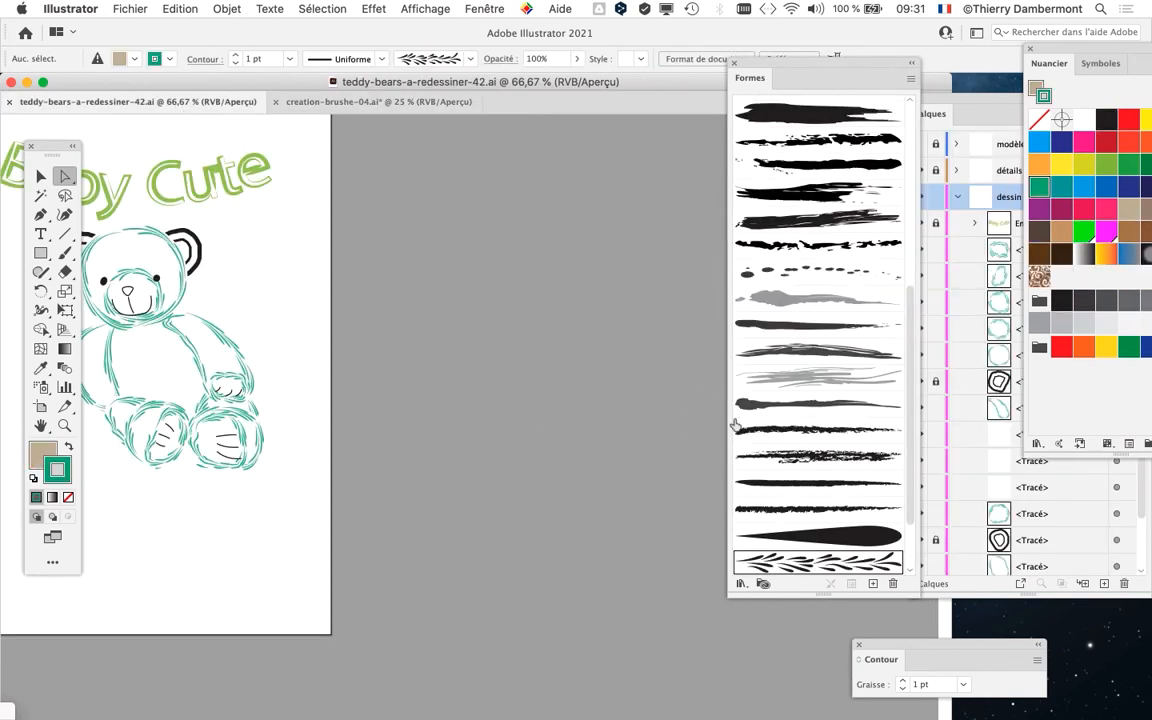
left_click_drag(769, 67, 683, 40)
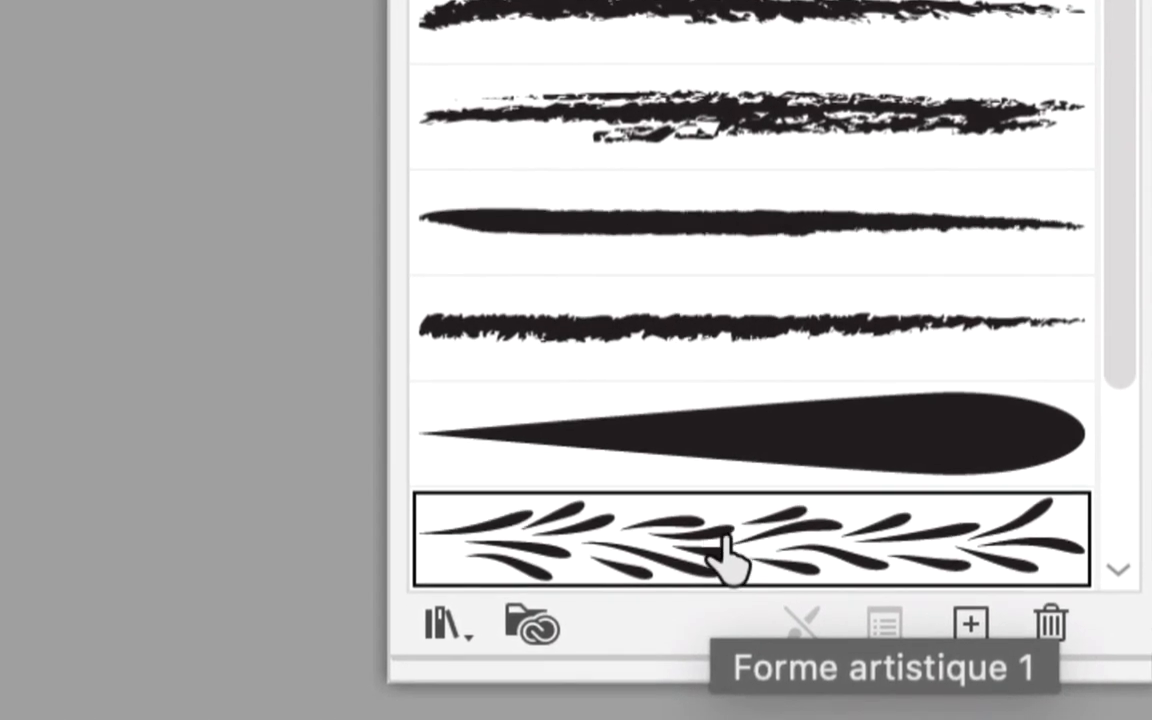
mouse_move(724, 516)
left_mouse_down()
mouse_move(707, 541)
mouse_move(540, 523)
mouse_move(545, 260)
mouse_move(492, 201)
left_mouse_up()
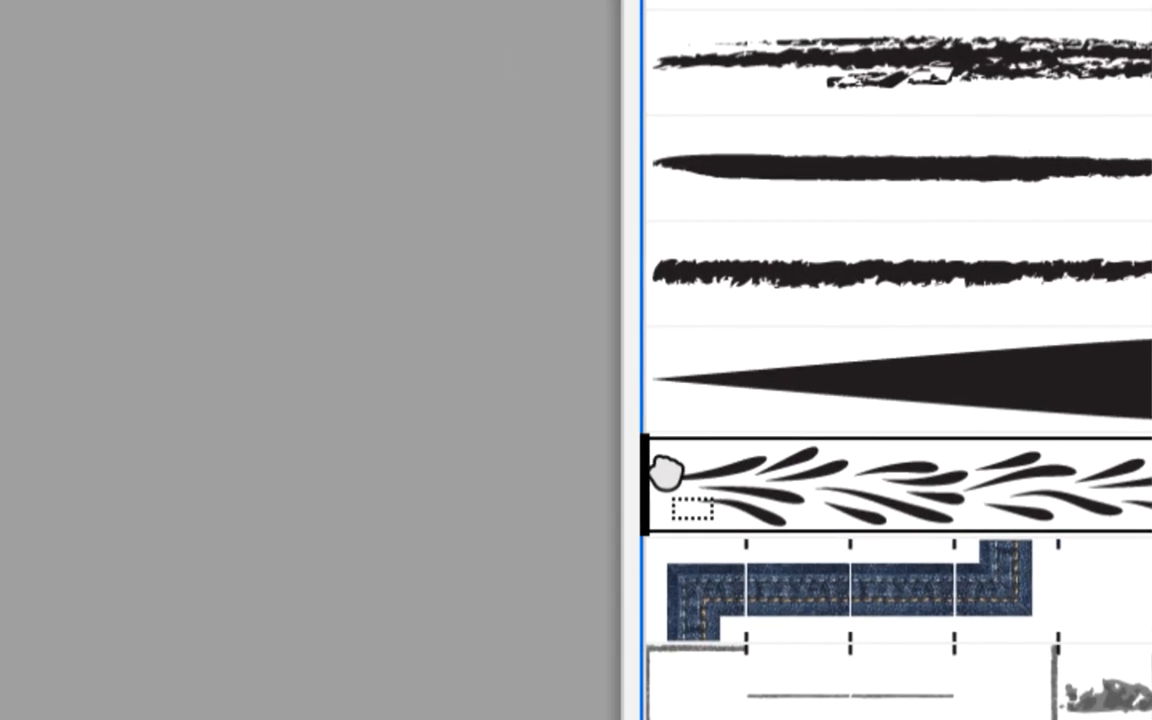
left_click_drag(666, 473, 705, 452)
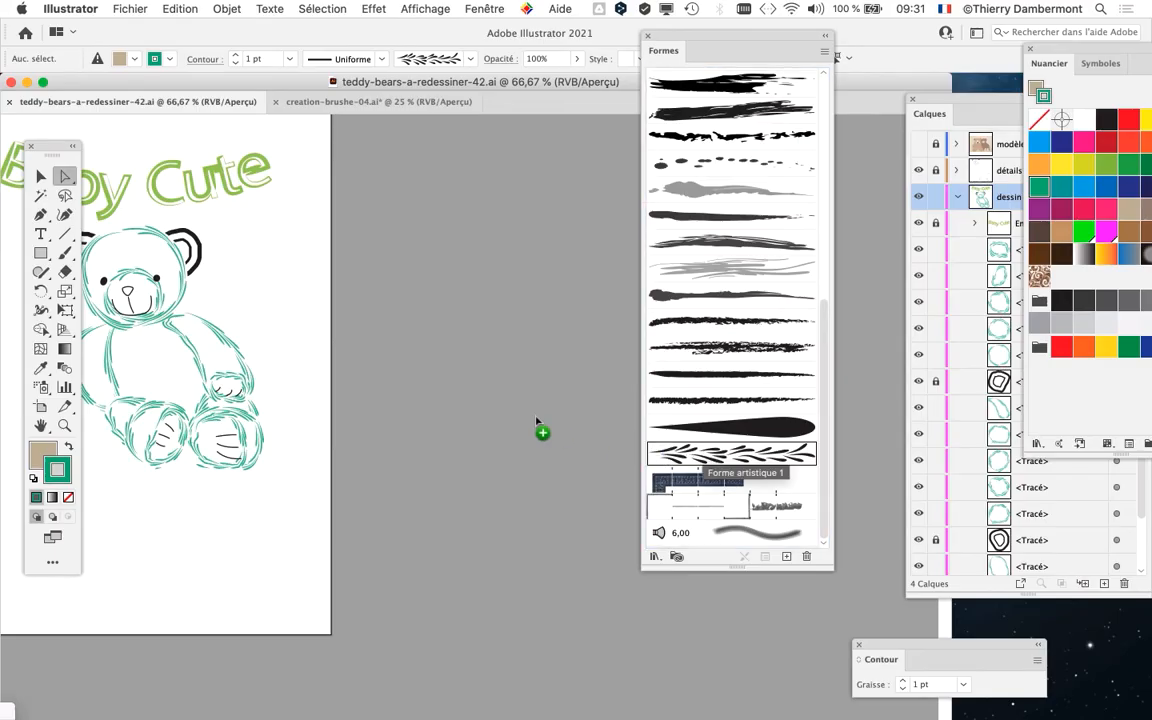
left_click_drag(536, 417, 475, 402)
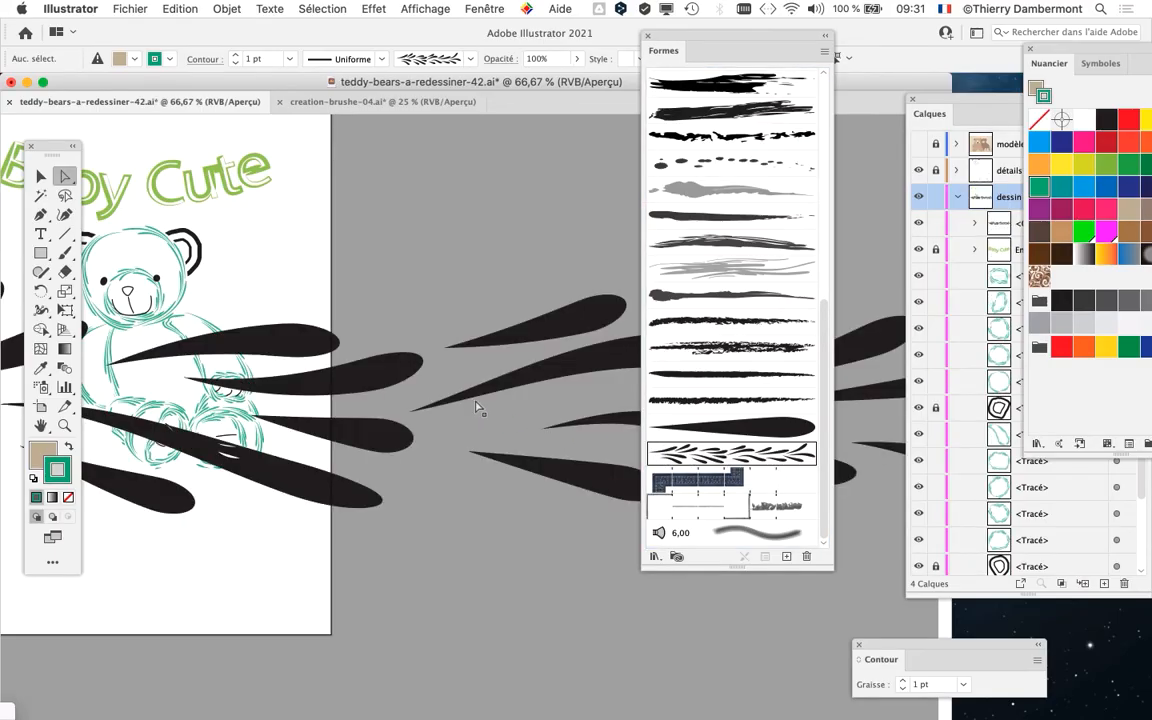
left_click_drag(675, 40, 445, 611)
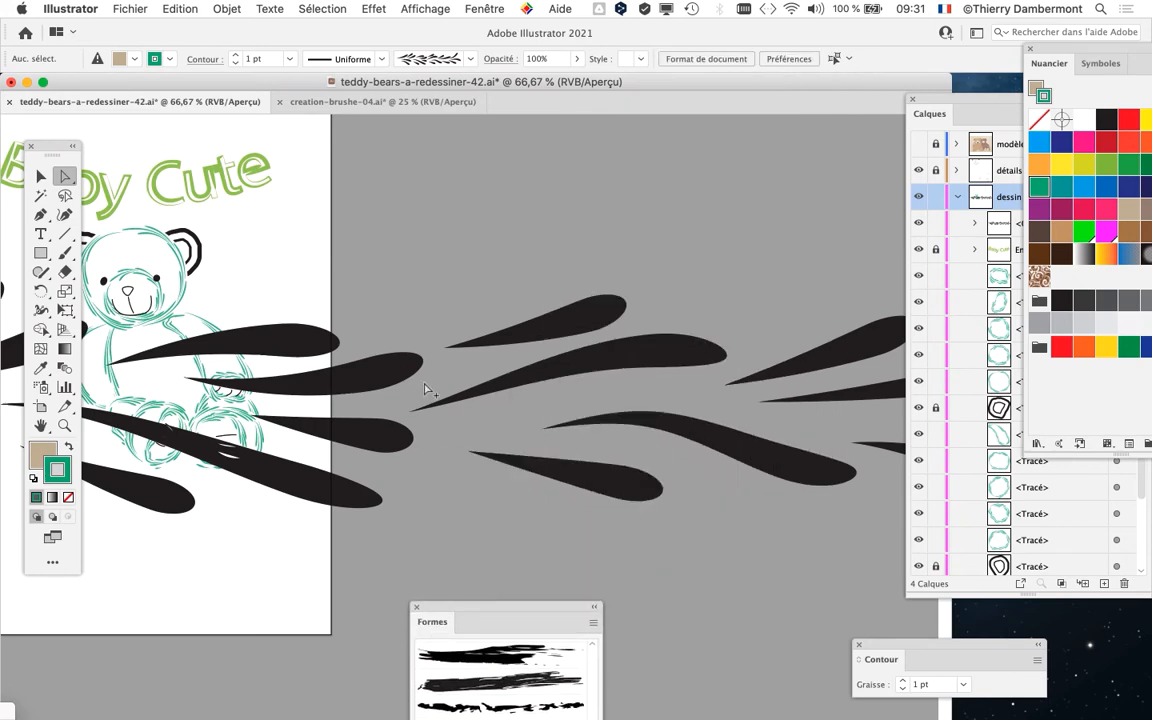
scroll(420, 400, "down", 2)
scroll(420, 400, "down", 1)
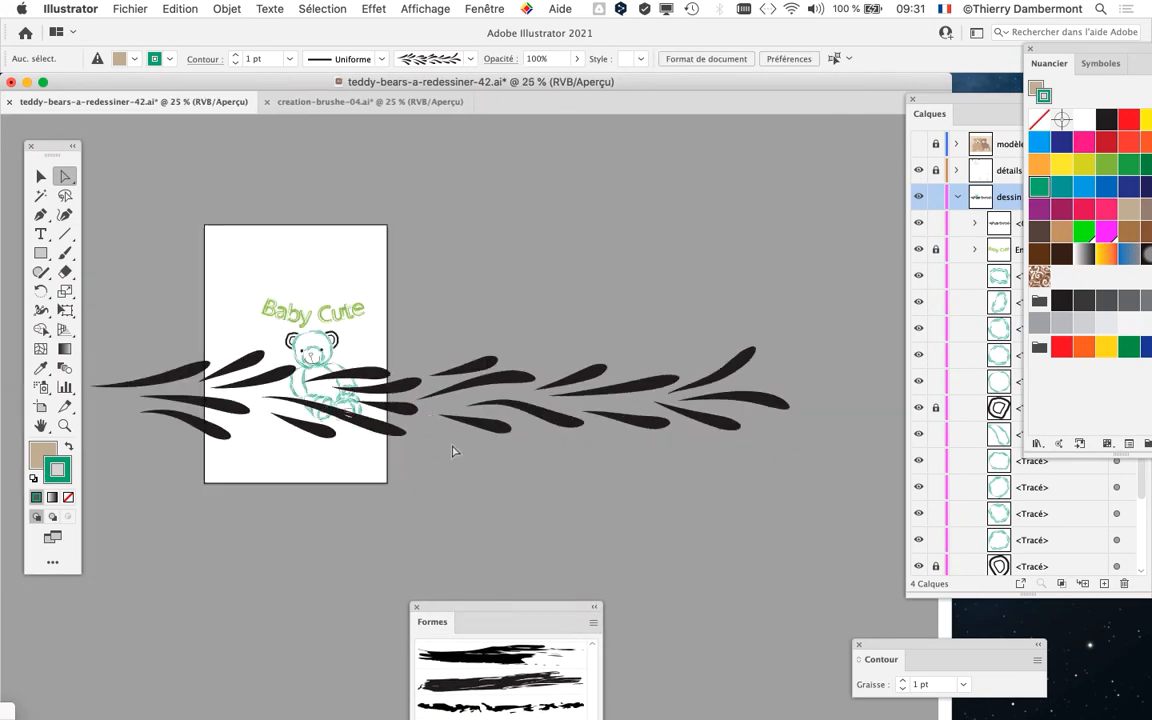
left_click(376, 393)
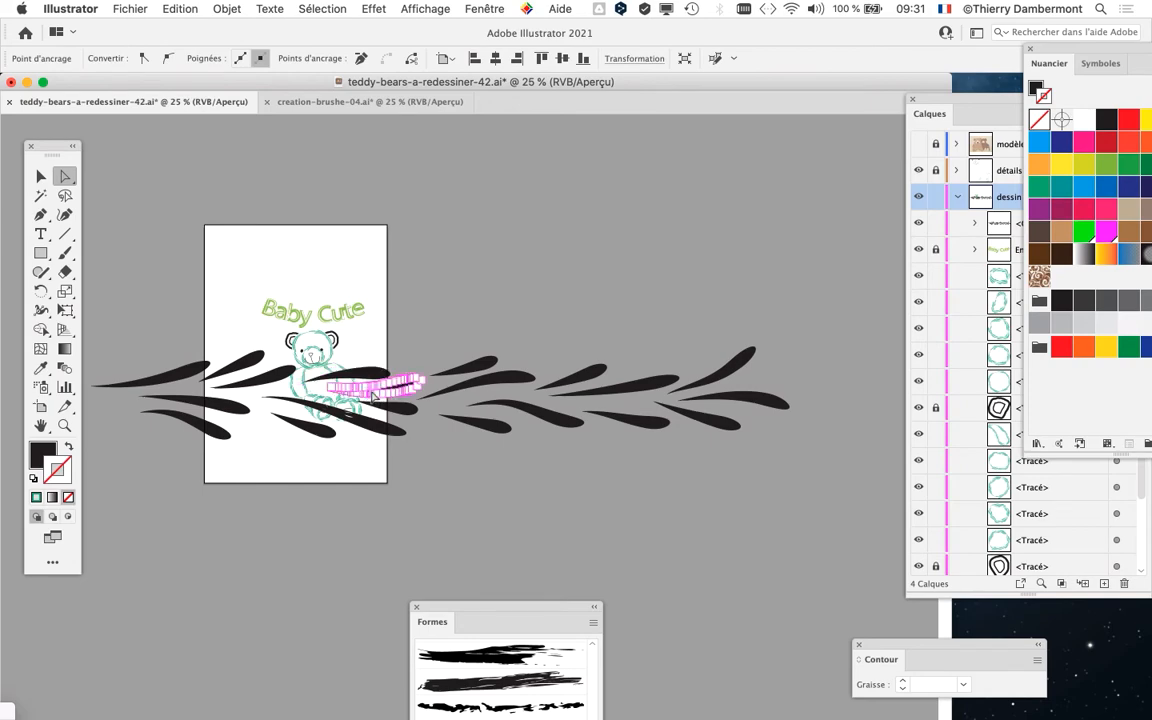
left_click(390, 407)
left_click(180, 8)
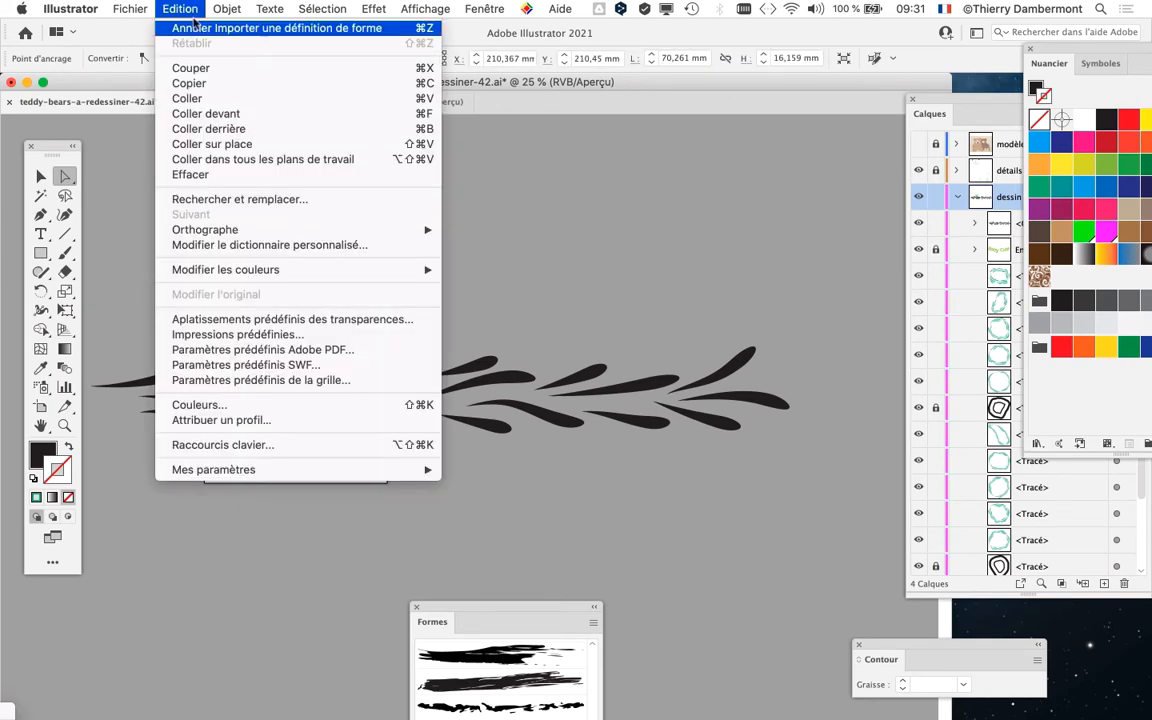
left_click(180, 25)
Place the leafy brush's source artwork from the brushes window onto the empty canvas area beside the bear's artboard
left_click_drag(651, 432, 154, 432)
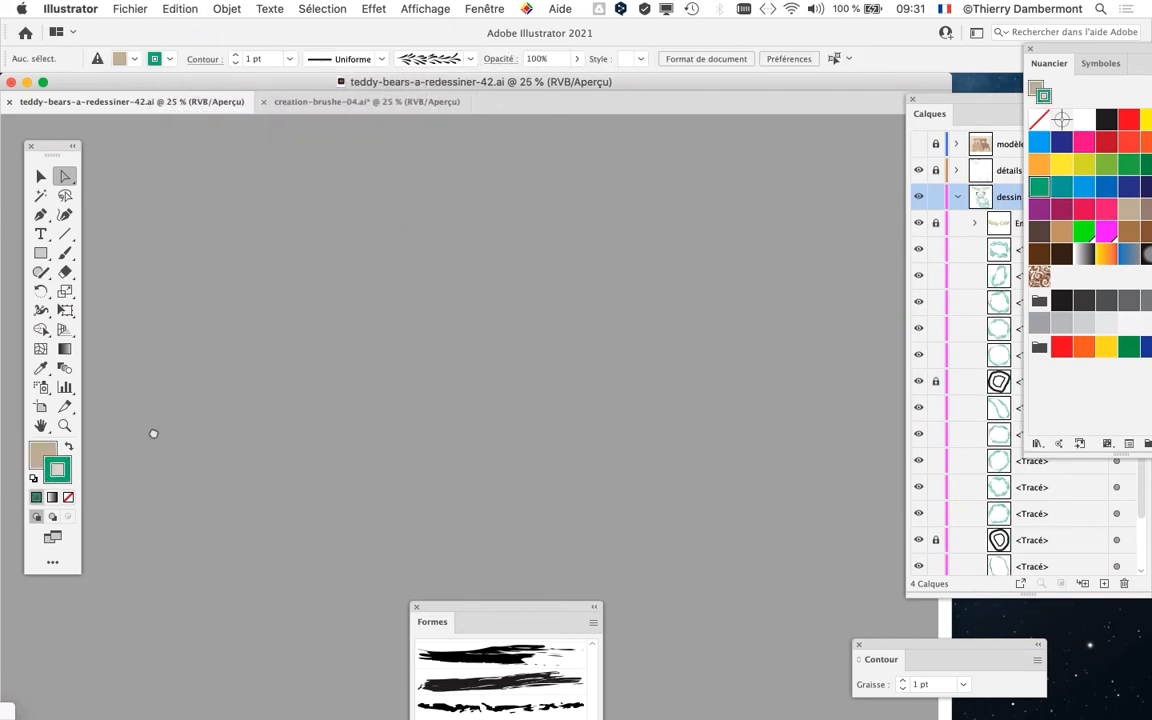
key("super+minus")
left_click_drag(538, 455, 286, 430)
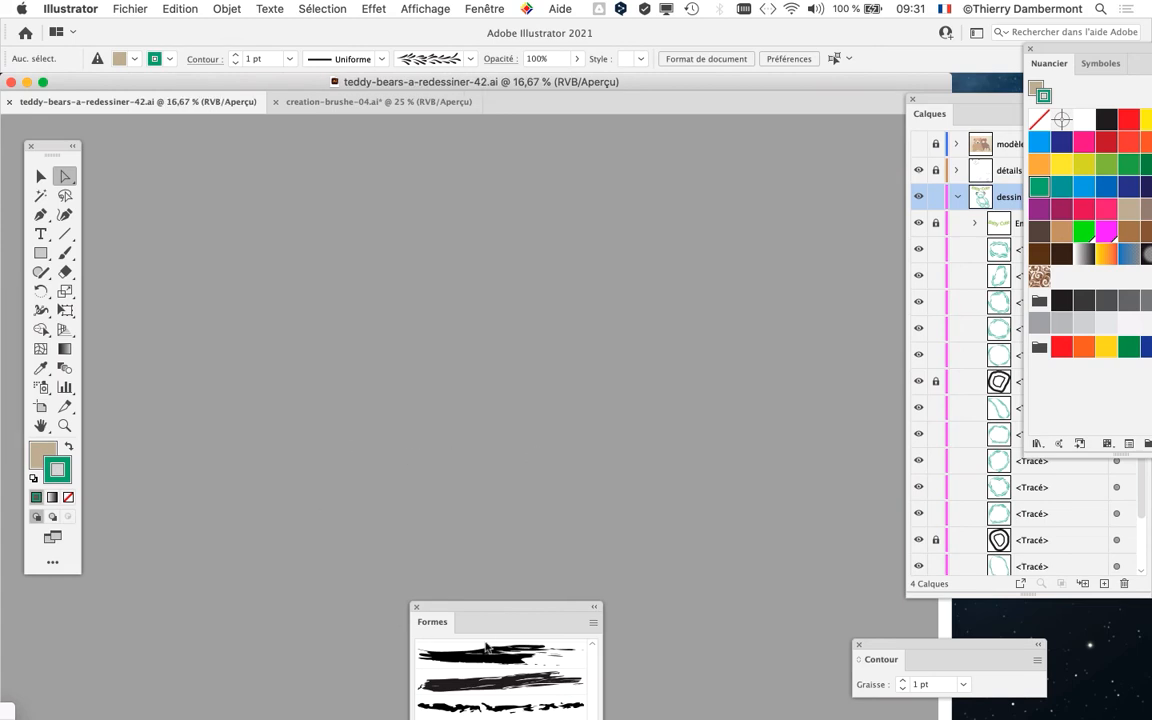
mouse_move(507, 609)
left_mouse_down()
mouse_move(871, 118)
mouse_move(869, 100)
left_mouse_up()
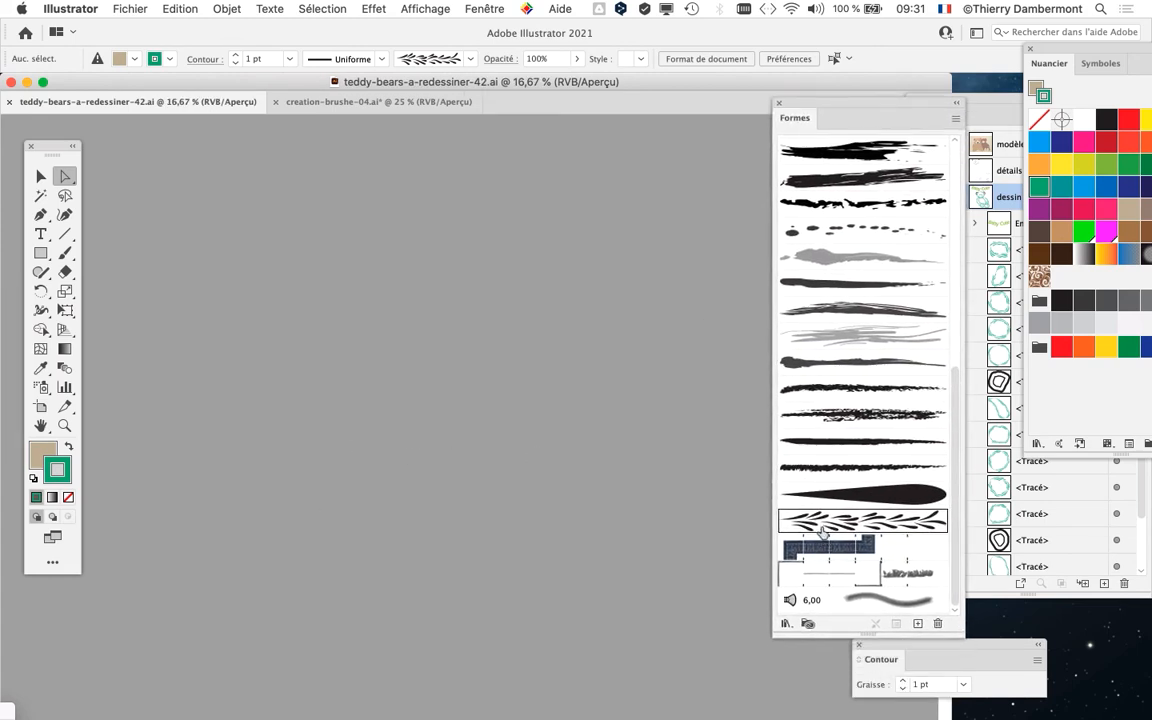
left_click_drag(822, 531, 488, 437)
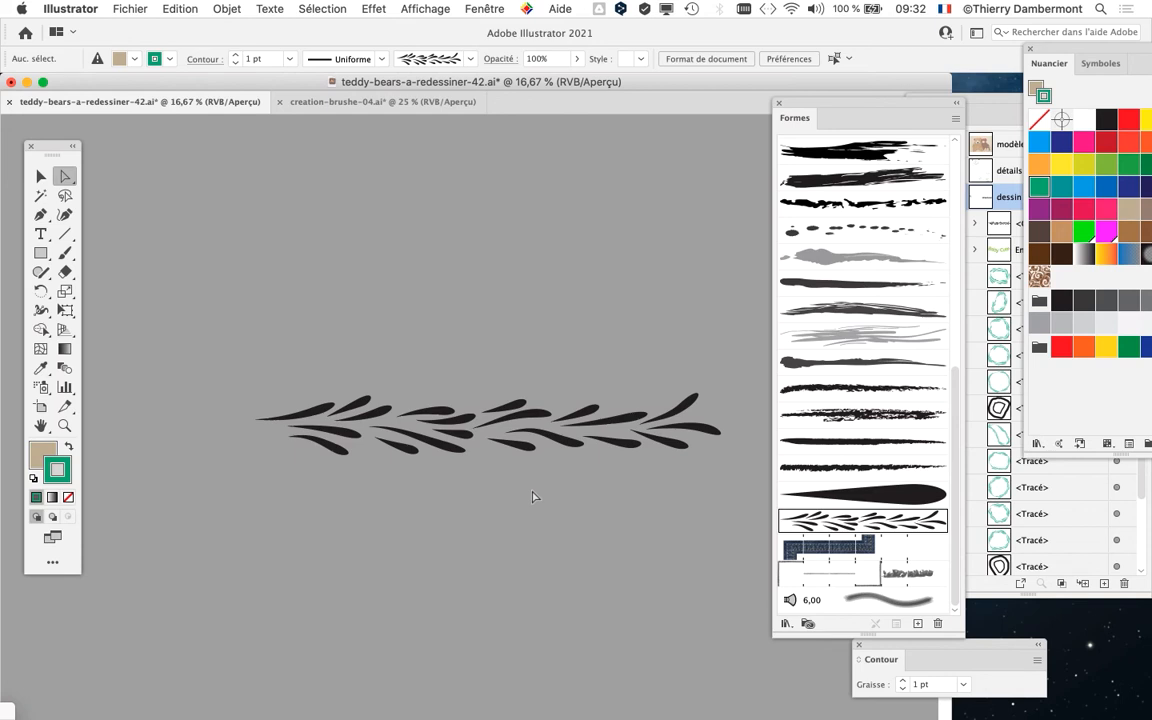
key("super+minus")
key("super+minus")
key("super+minus")
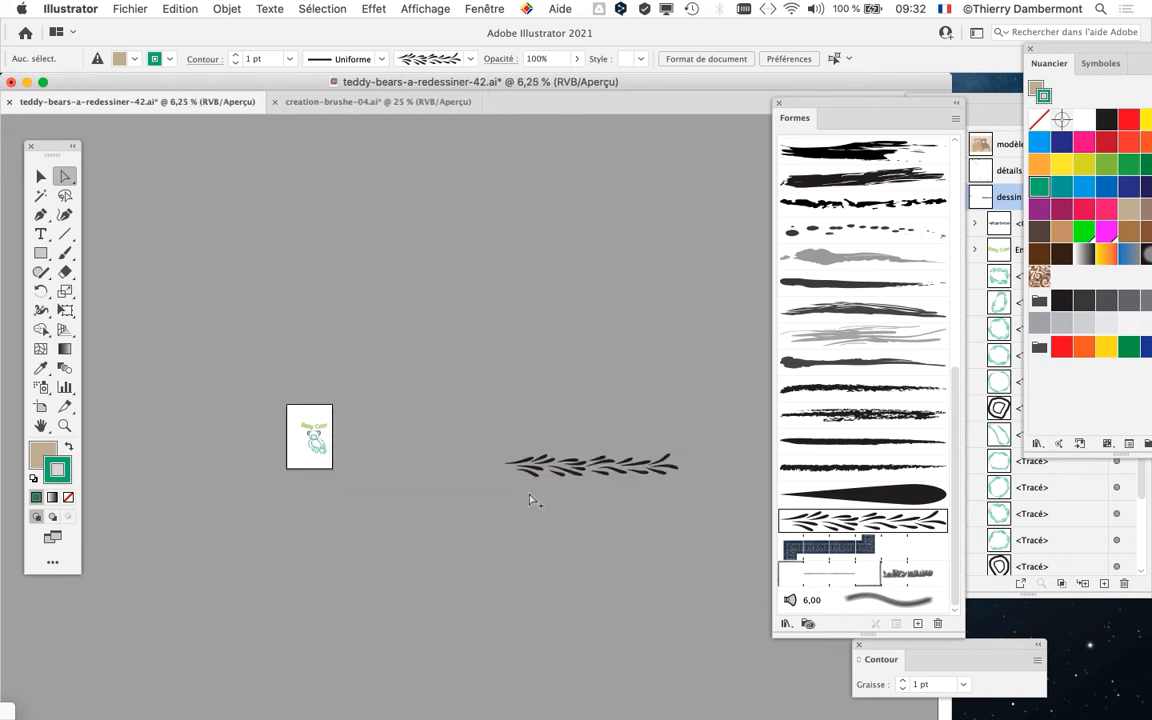
left_click_drag(430, 566, 430, 421)
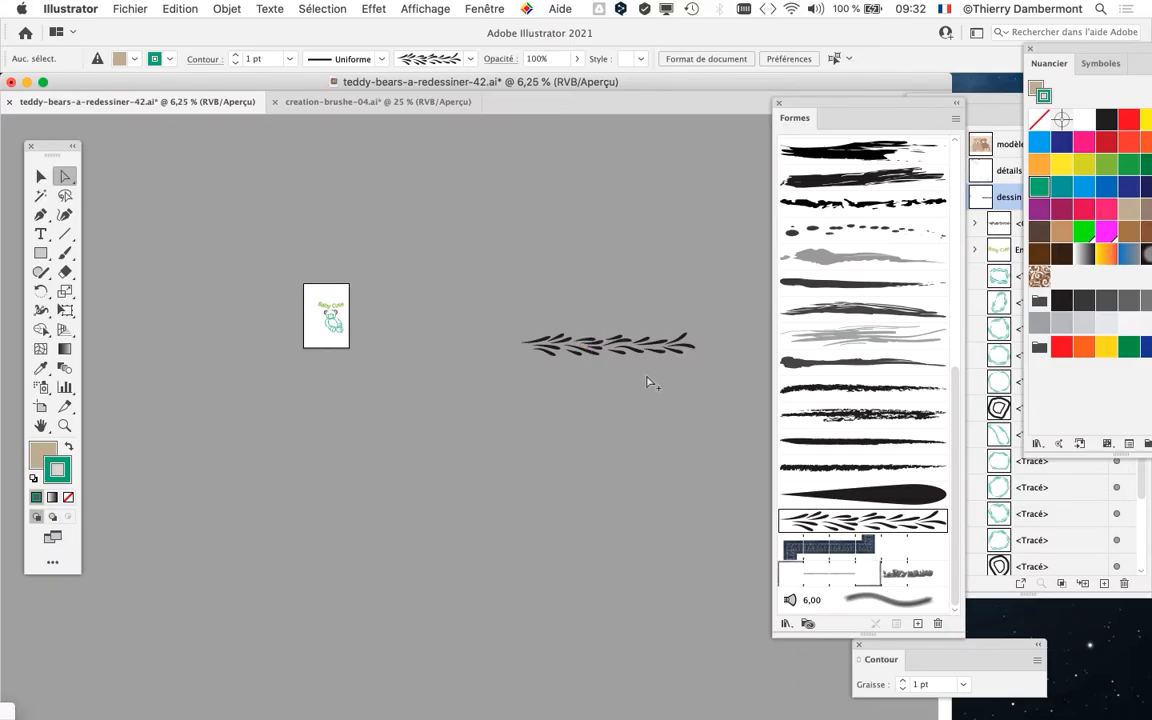
Select individual leaves of the placed branch with Direct Selection to examine their anchor points, and deselect them
scroll(649, 383, "up", 3)
left_click_drag(671, 401, 514, 514)
scroll(432, 406, "up", 1)
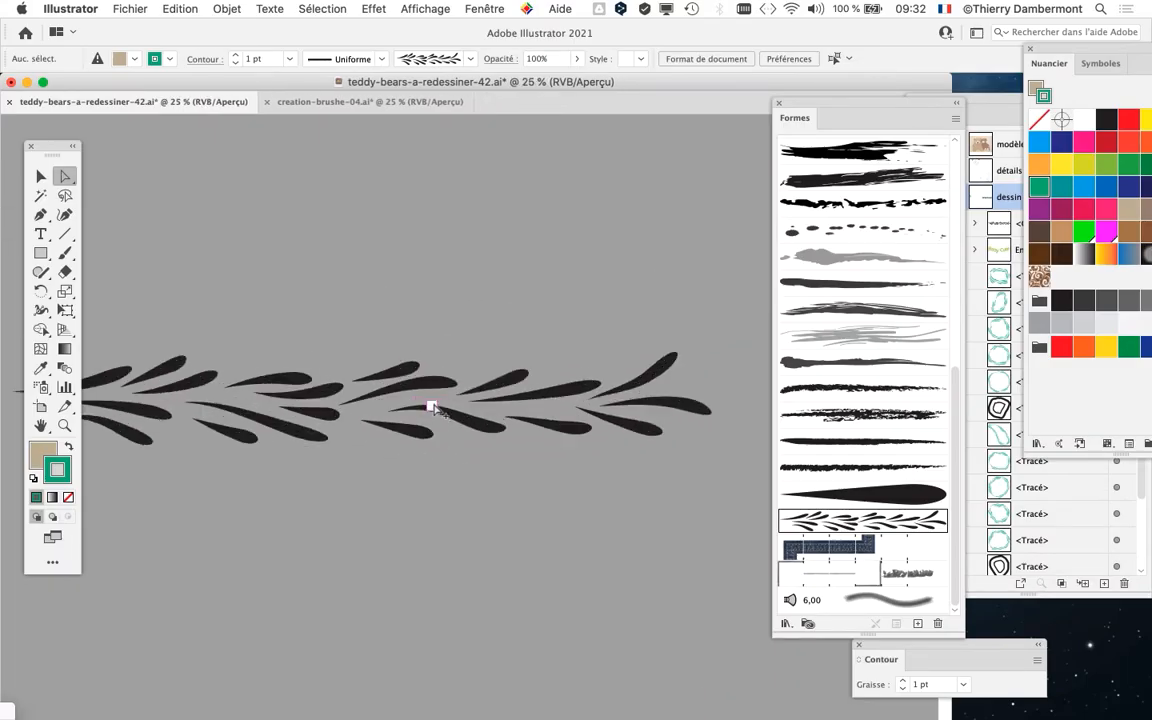
scroll(432, 406, "up", 1)
left_click(421, 381)
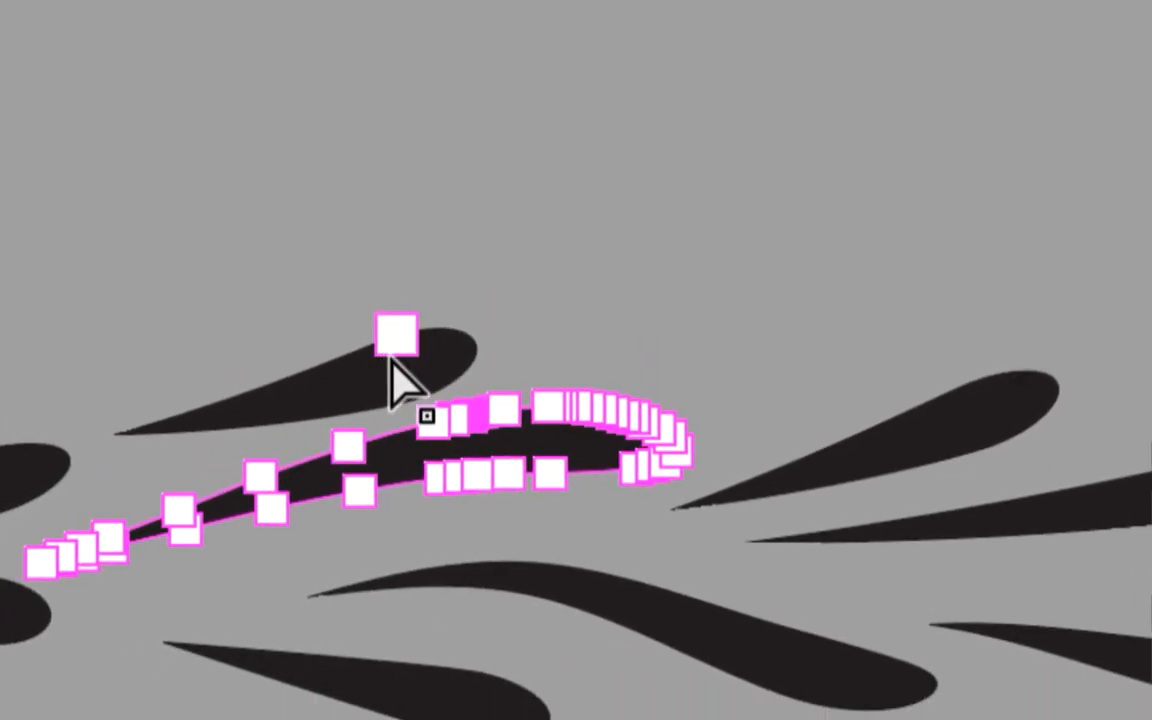
left_click(394, 343)
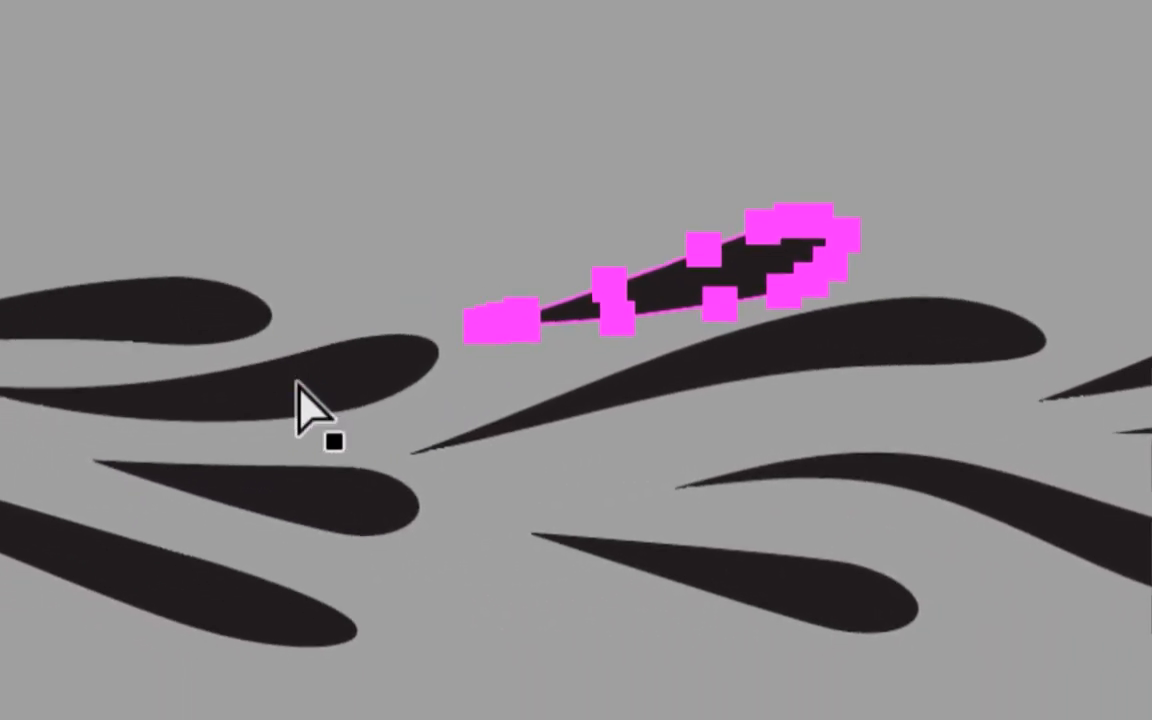
left_click(298, 381)
left_click(245, 342)
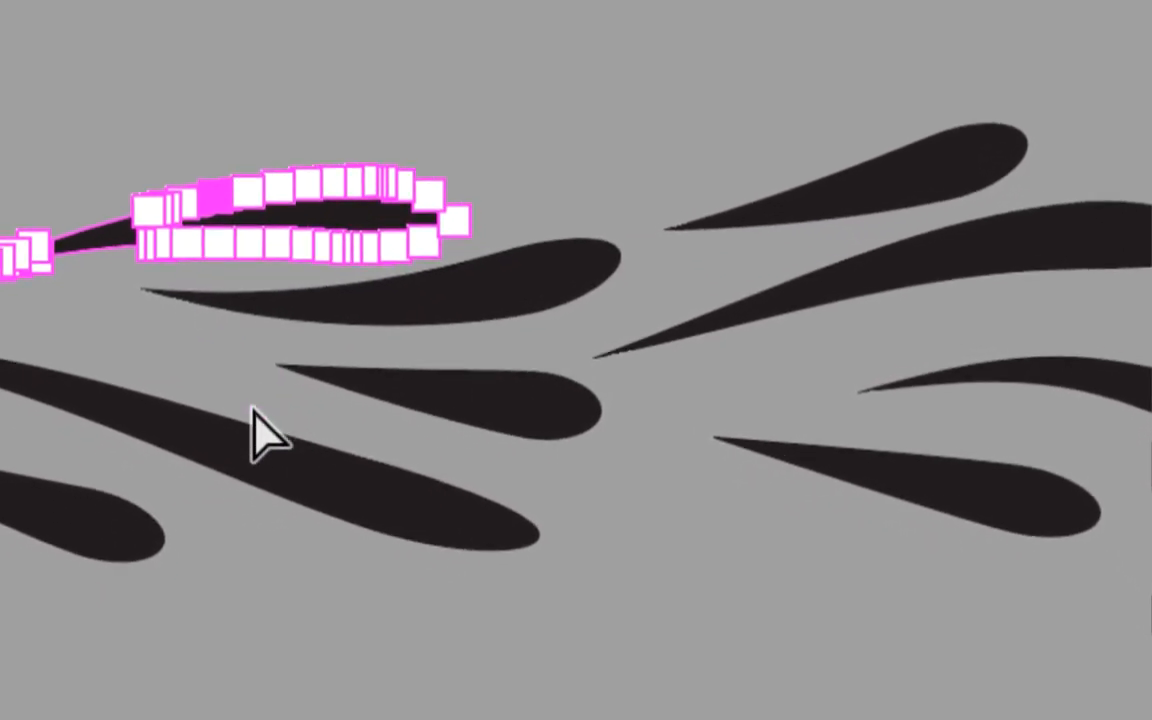
left_click(255, 418)
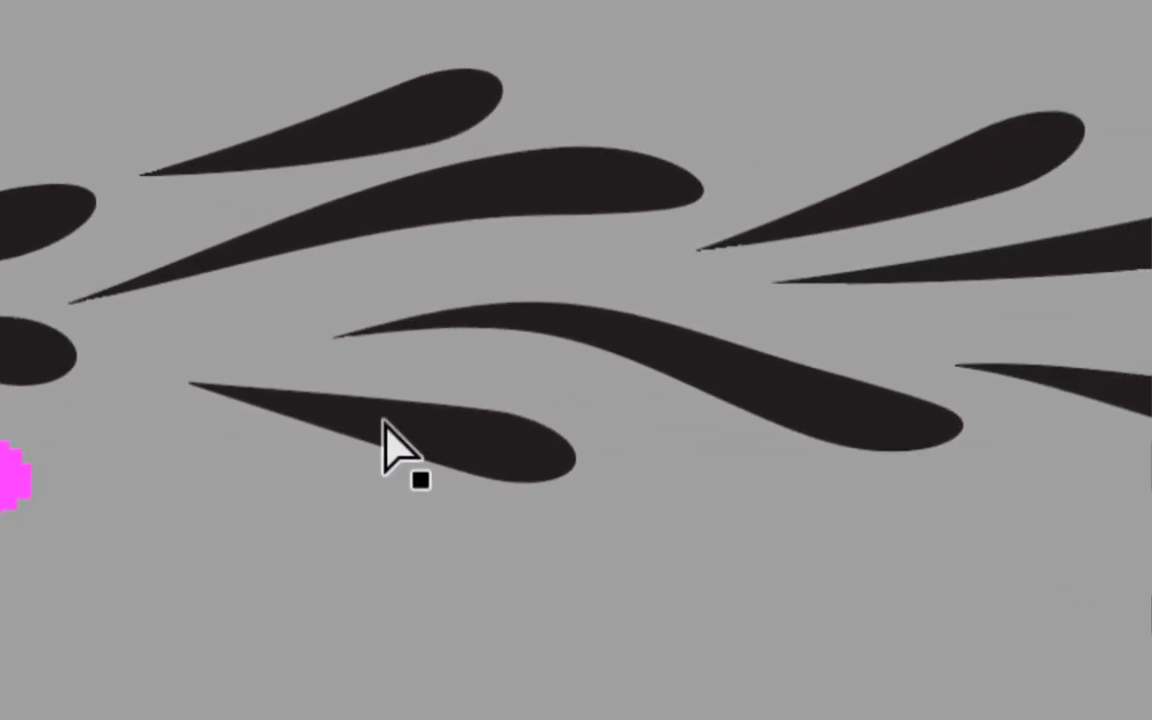
left_click(371, 411)
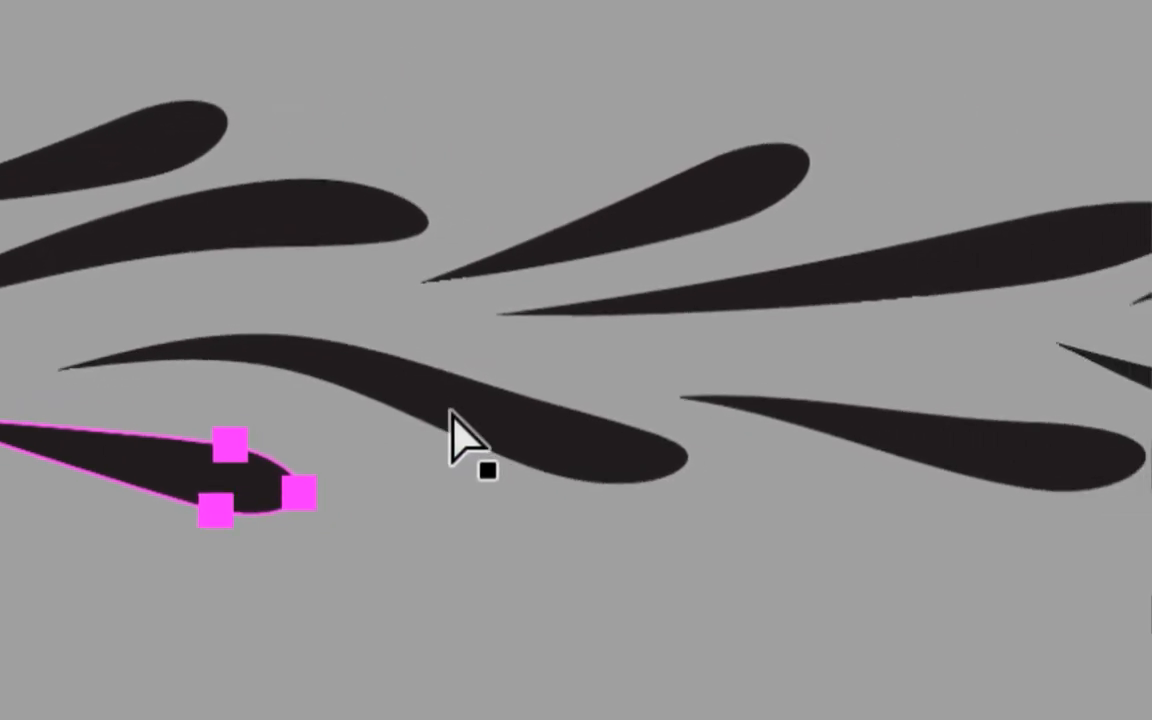
left_click(705, 358)
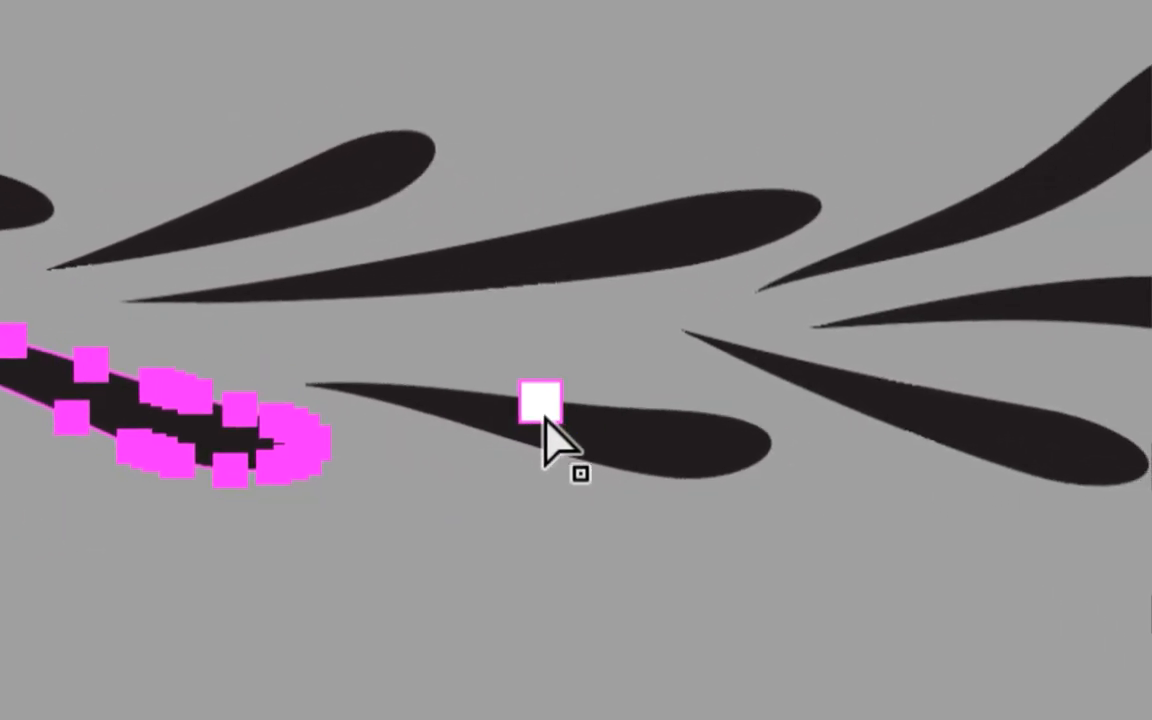
left_click(545, 422)
left_click(549, 398)
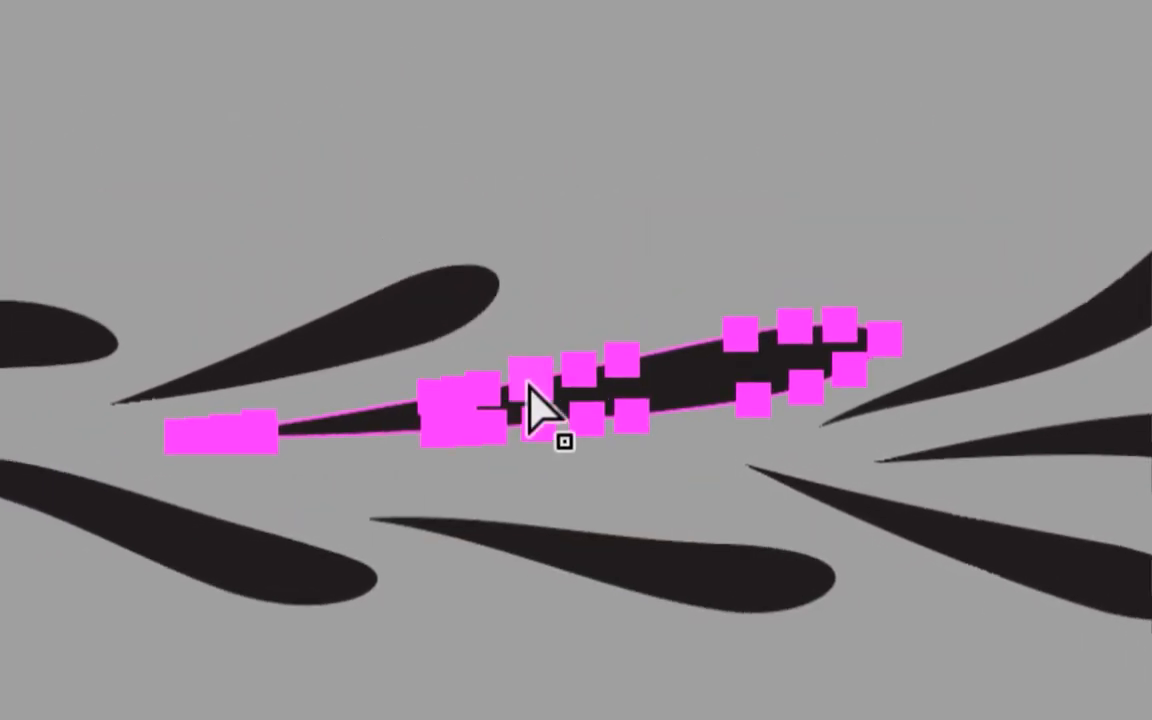
left_click(495, 388)
left_click(345, 318)
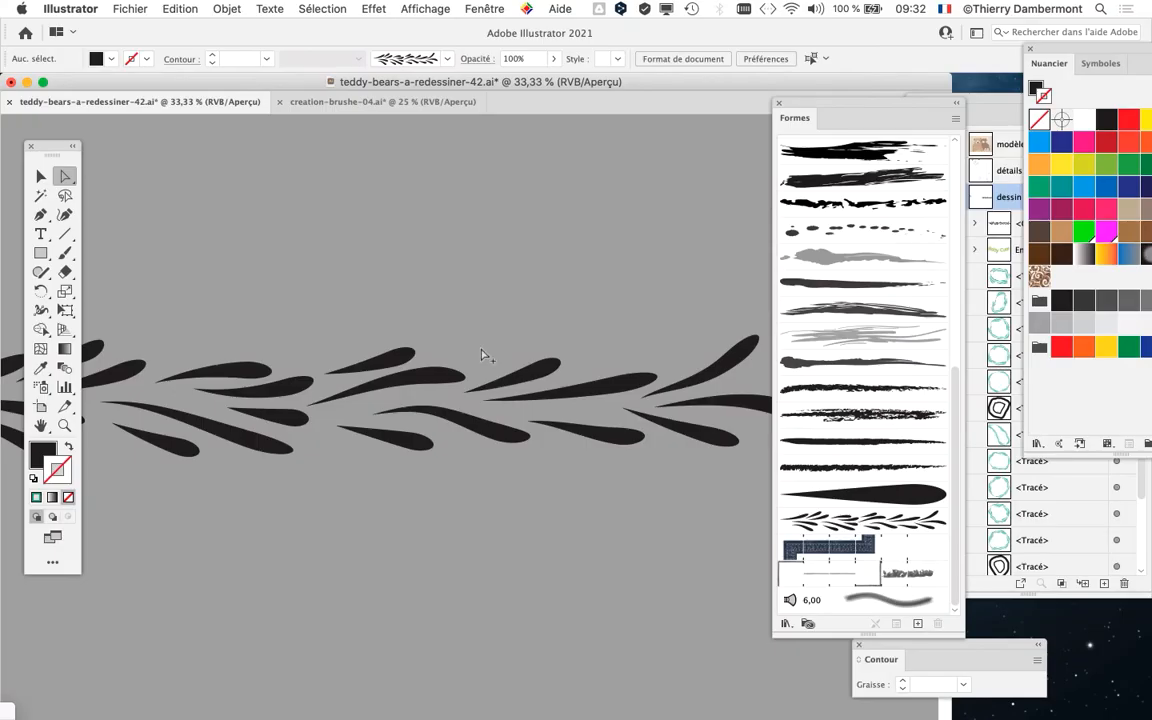
Check creation-brushe-04.ai against the whole placed branch, and return to teddy-bears-a-redessiner-42.ai
left_click(502, 388, "alt+super")
left_click(502, 388, "alt+super")
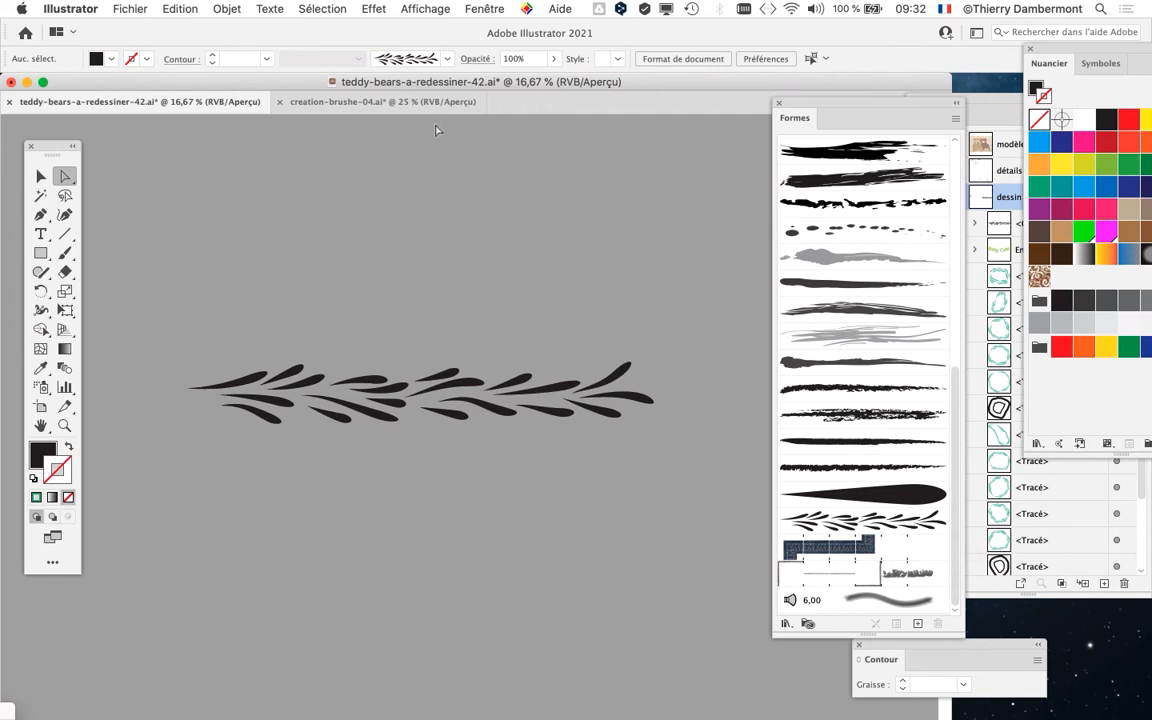
left_click(395, 102)
left_click(201, 103)
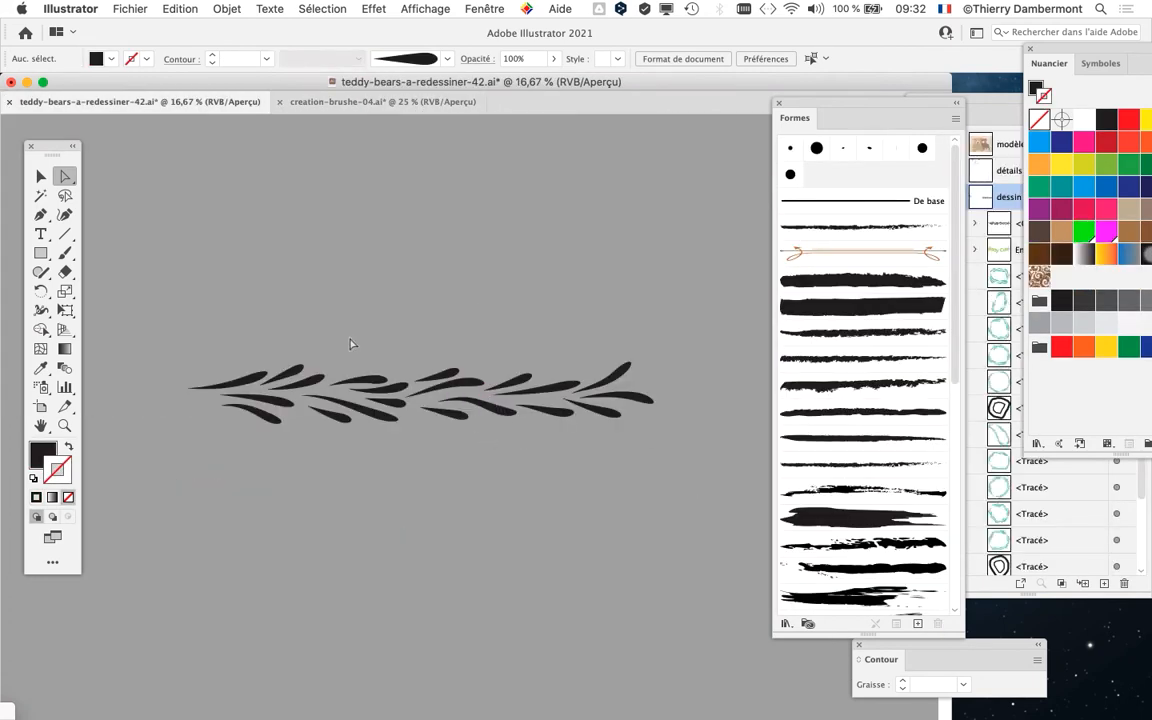
Select the whole placed branch and scale it down to a small strip with Free Transform, and return to the Selection tool
left_click(41, 176)
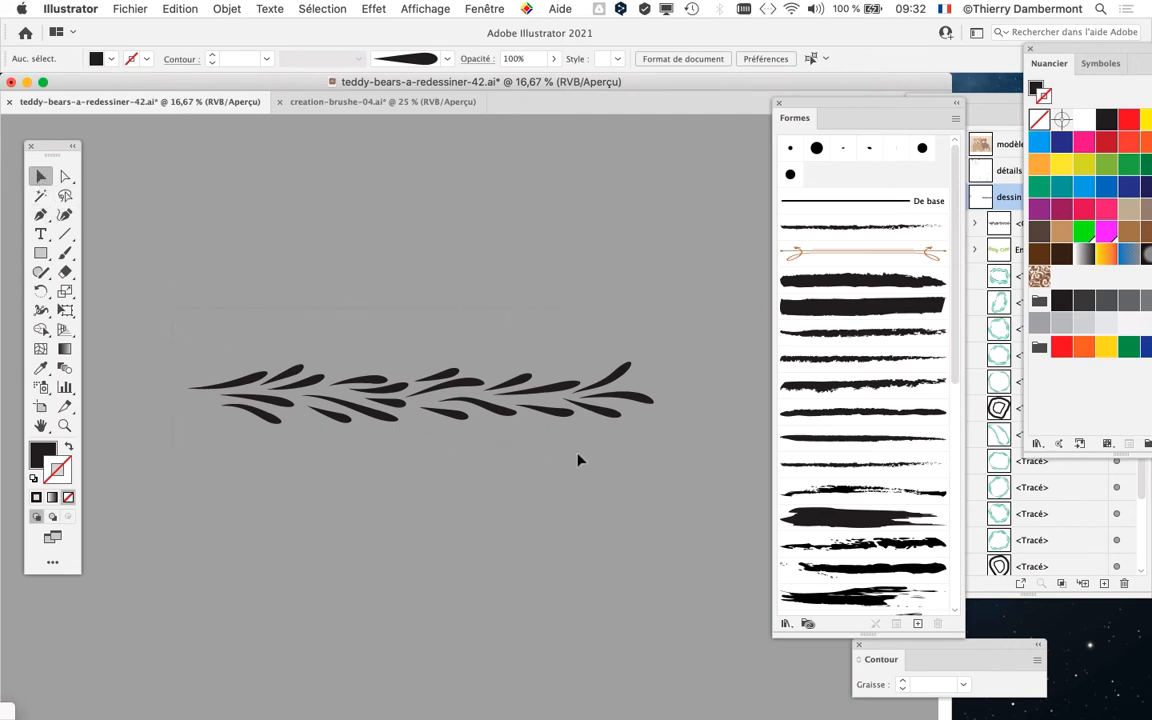
key("super+a")
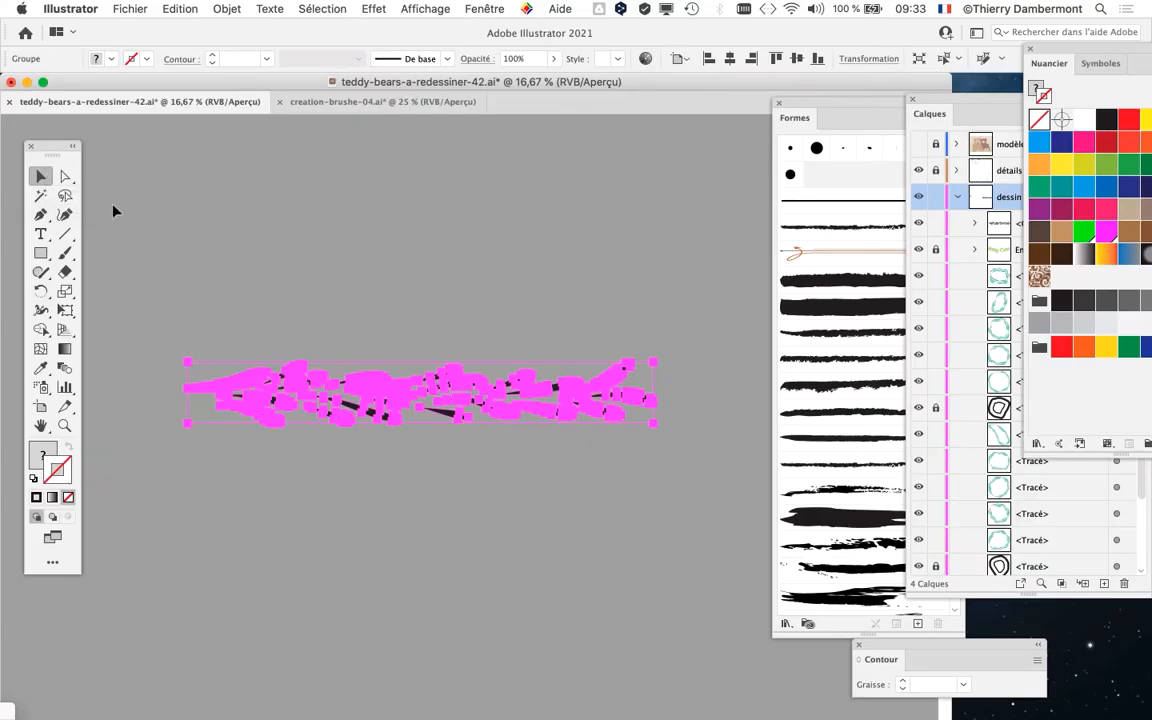
left_click(125, 248)
left_click_drag(125, 243, 561, 437)
left_click_drag(708, 497, 610, 457)
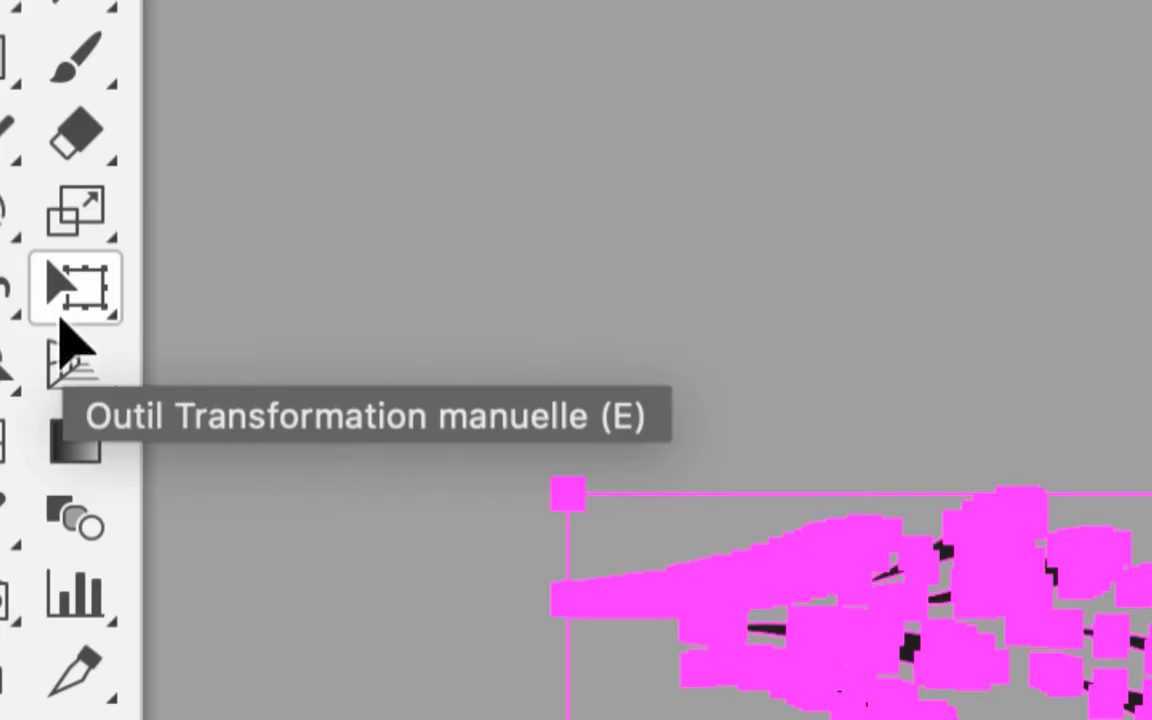
left_click(60, 318)
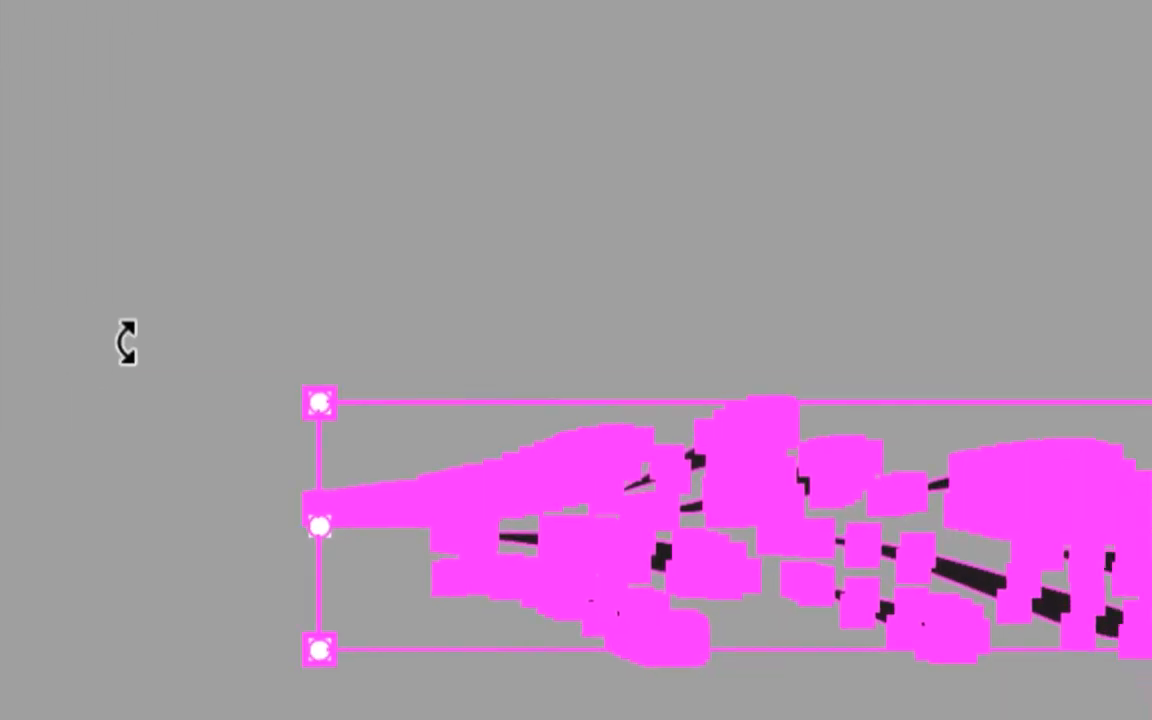
left_click_drag(322, 406, 520, 517)
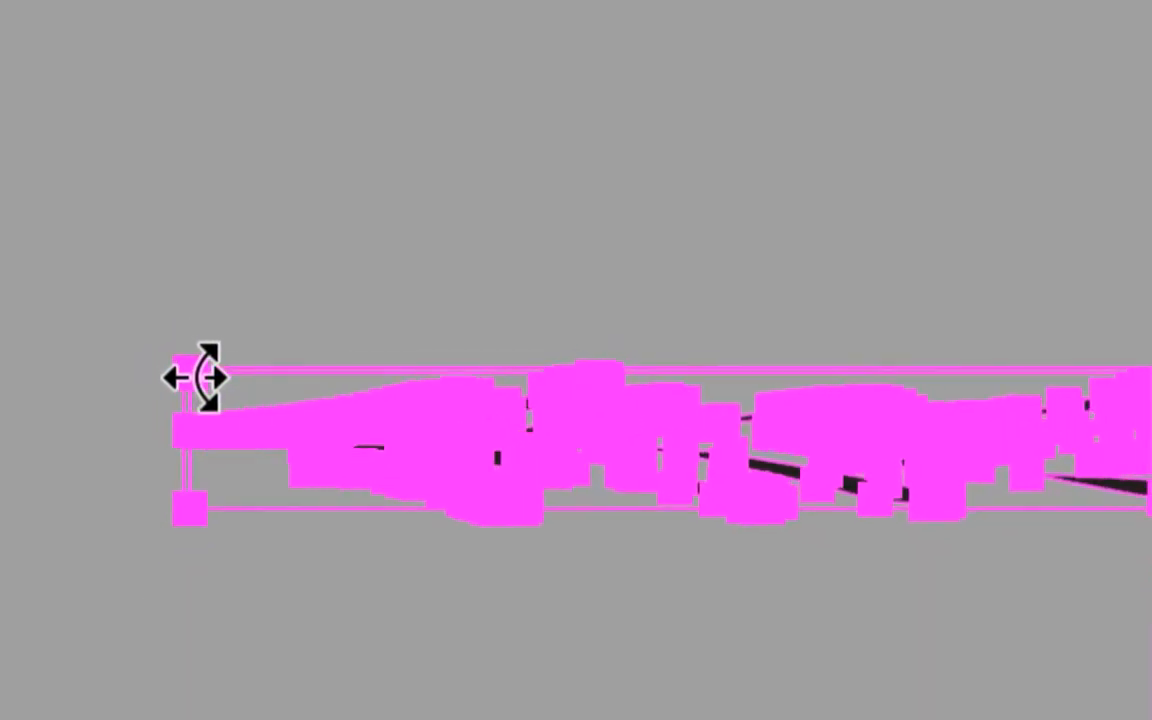
left_click_drag(196, 377, 488, 408)
key("v")
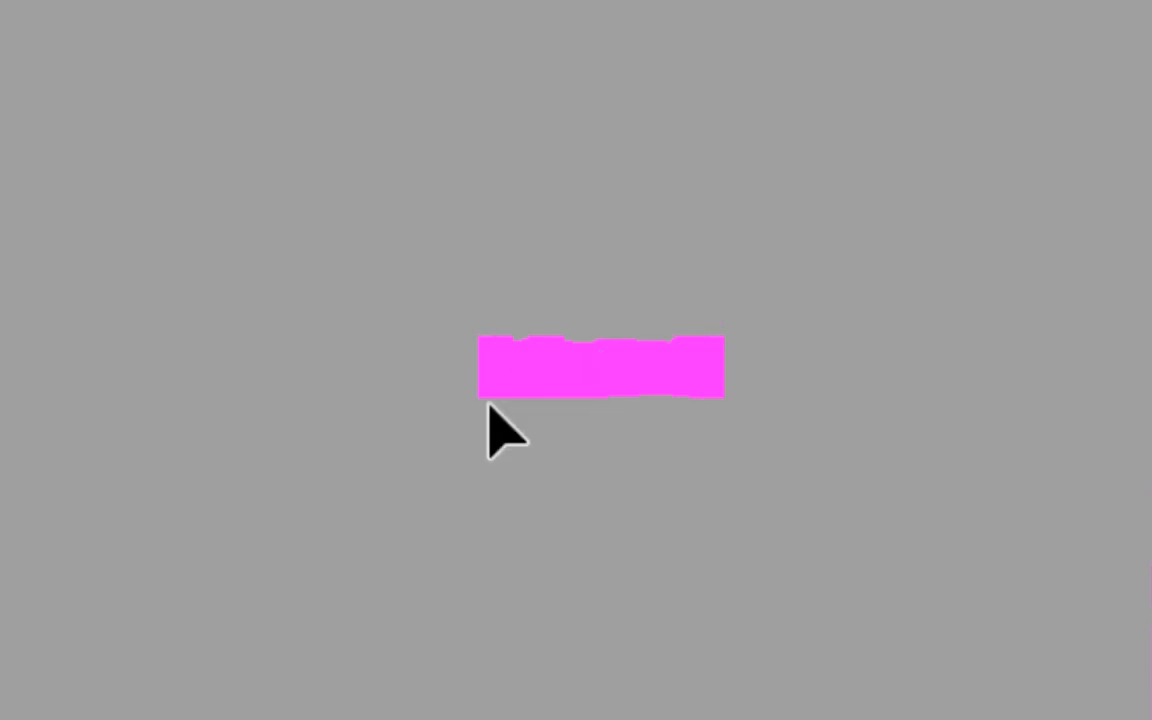
scroll(489, 404, "up", 2)
scroll(489, 404, "down", 3)
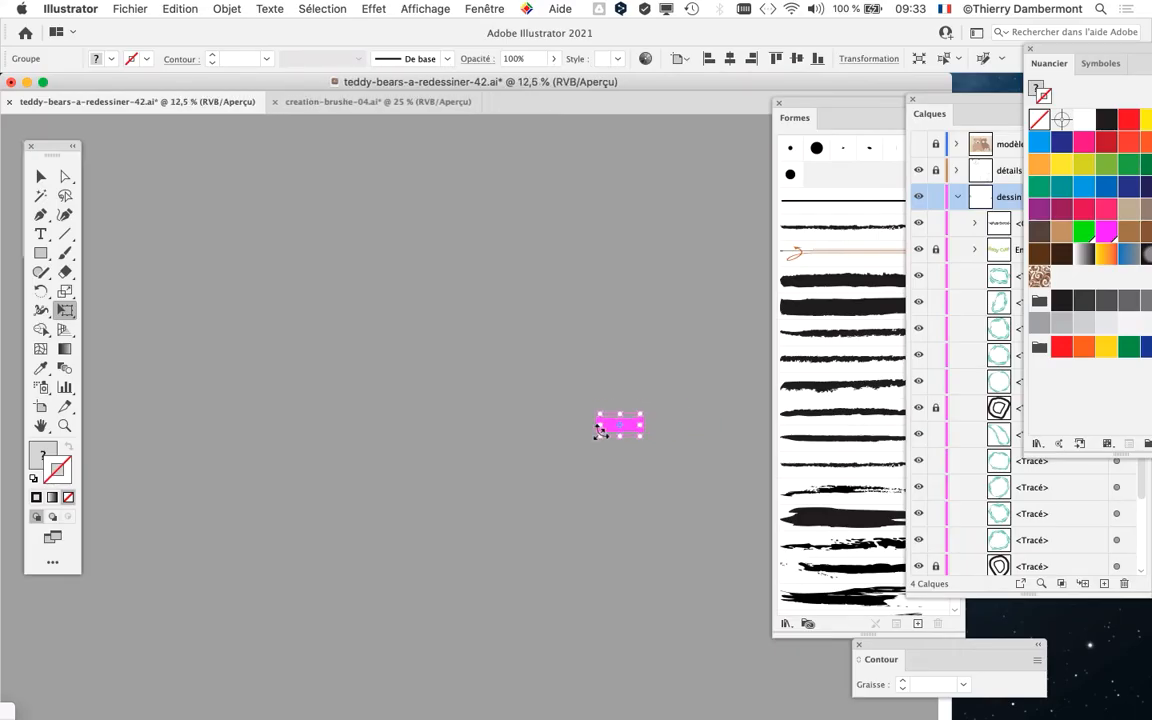
scroll(600, 430, "down", 1)
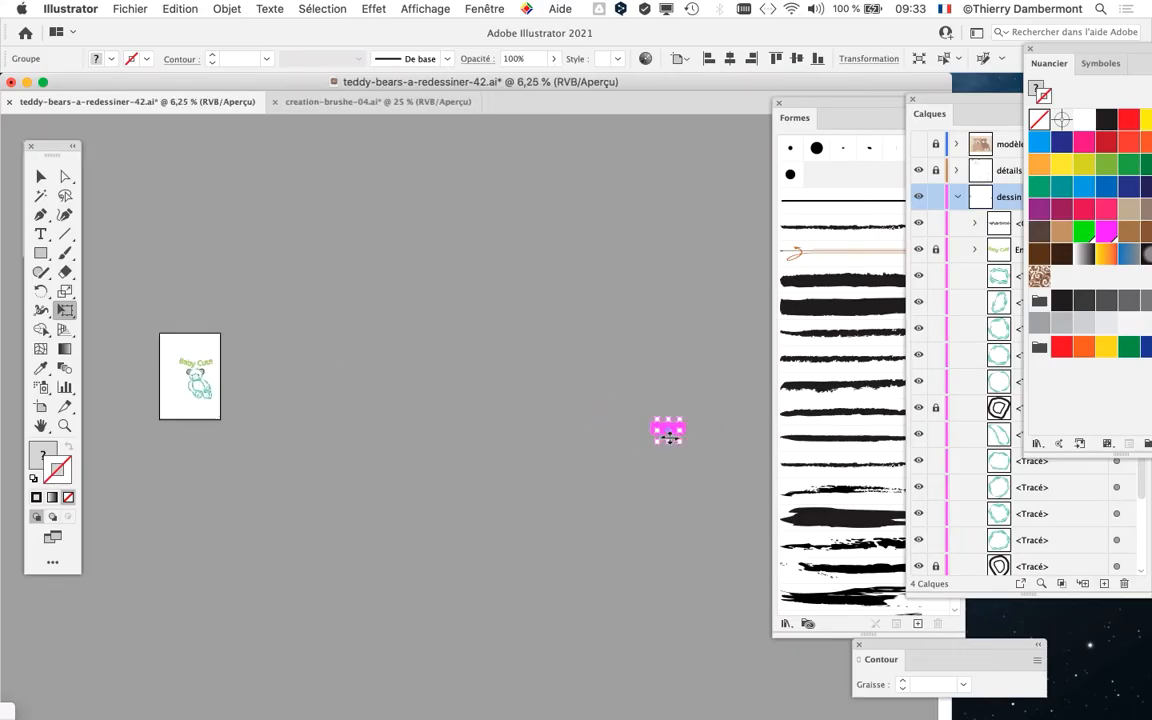
scroll(668, 430, "up", 3)
left_click(40, 177)
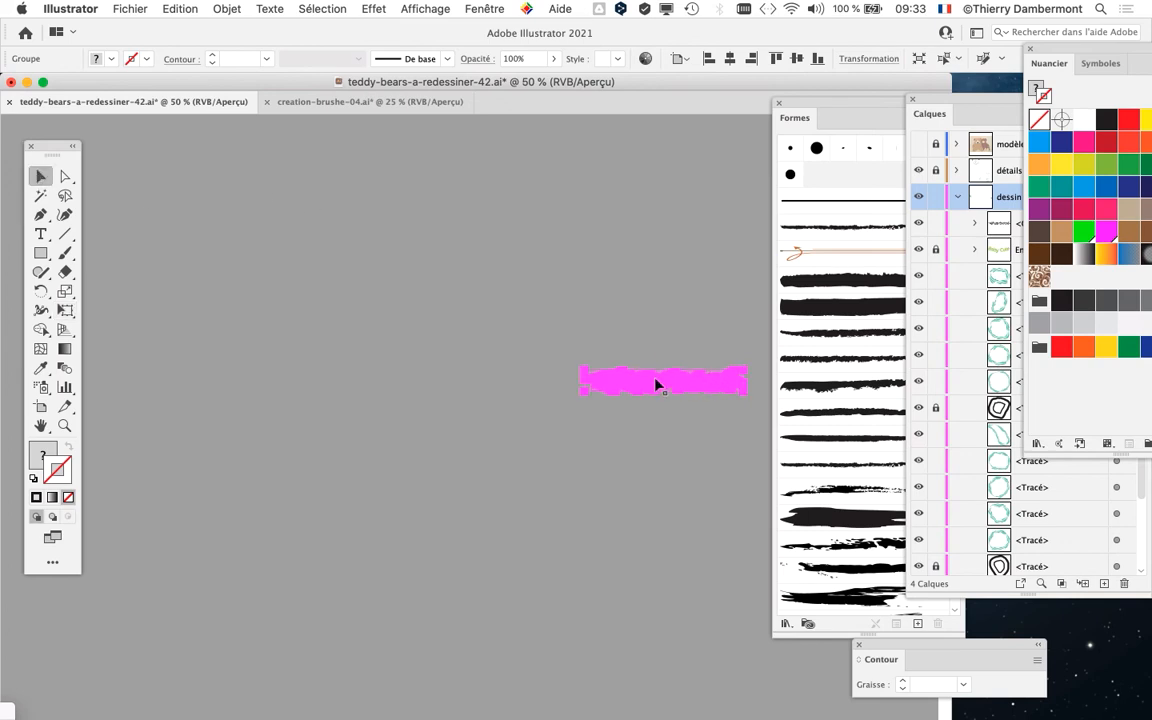
Move the scaled-down branch strip across the canvas onto the bear's artboard, into the empty area below the feet, and deselect it
left_click_drag(655, 380, 242, 388)
left_click_drag(235, 466, 688, 461)
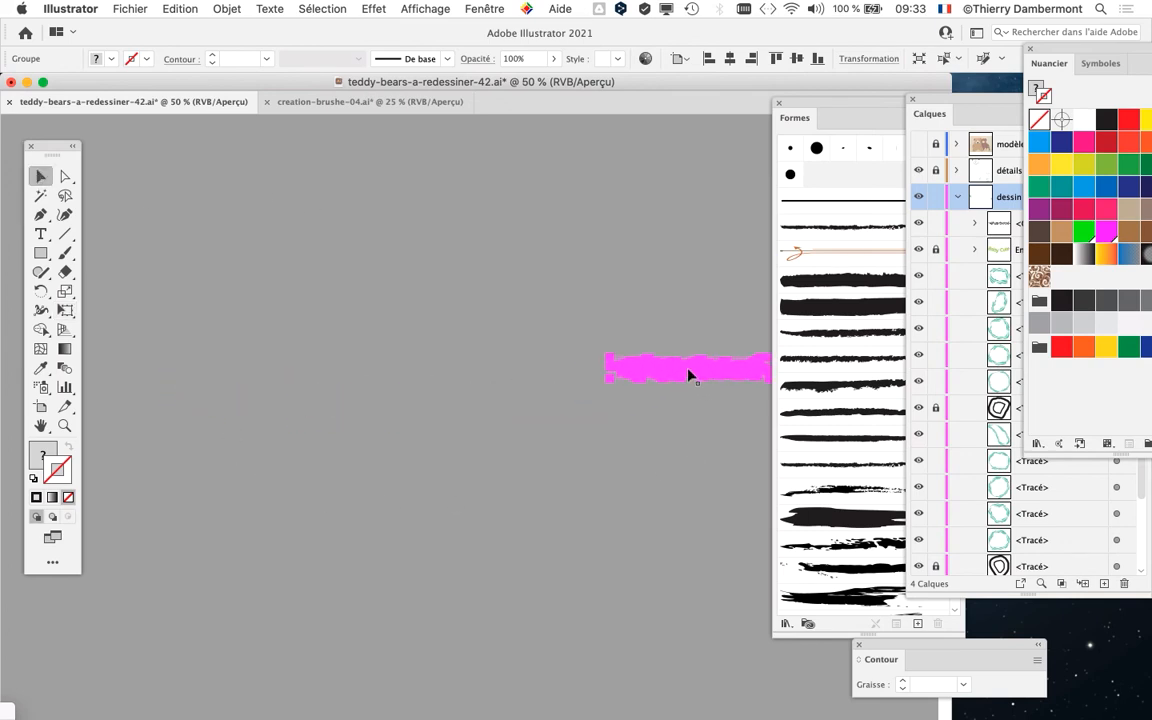
mouse_move(688, 376)
left_mouse_down()
mouse_move(320, 428)
mouse_move(417, 434)
mouse_move(633, 393)
mouse_move(245, 409)
left_mouse_up()
mouse_move(243, 520)
left_mouse_down()
mouse_move(342, 535)
mouse_move(702, 478)
left_mouse_up()
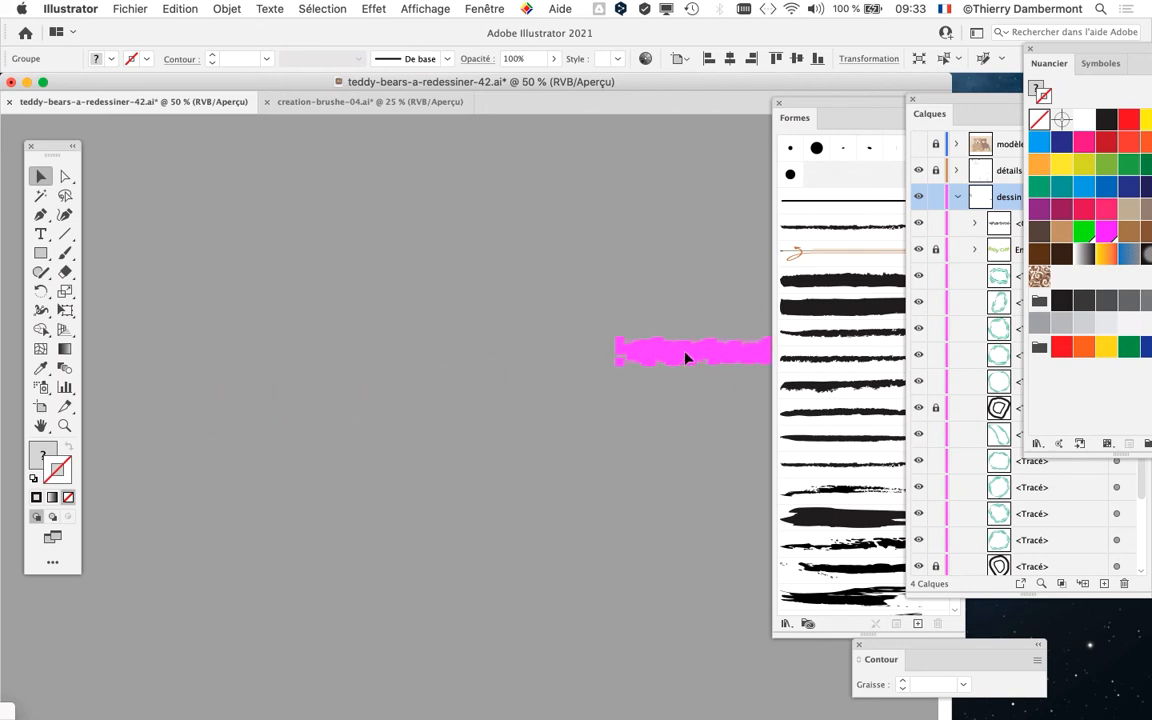
left_click_drag(687, 358, 213, 431)
left_click_drag(266, 534, 736, 494)
mouse_move(684, 380)
left_mouse_down()
mouse_move(484, 369)
mouse_move(147, 290)
left_mouse_up()
key("super+minus")
key("super+minus")
key("super+minus")
key("super+plus")
key("super+plus")
key("super+plus")
key("super+plus")
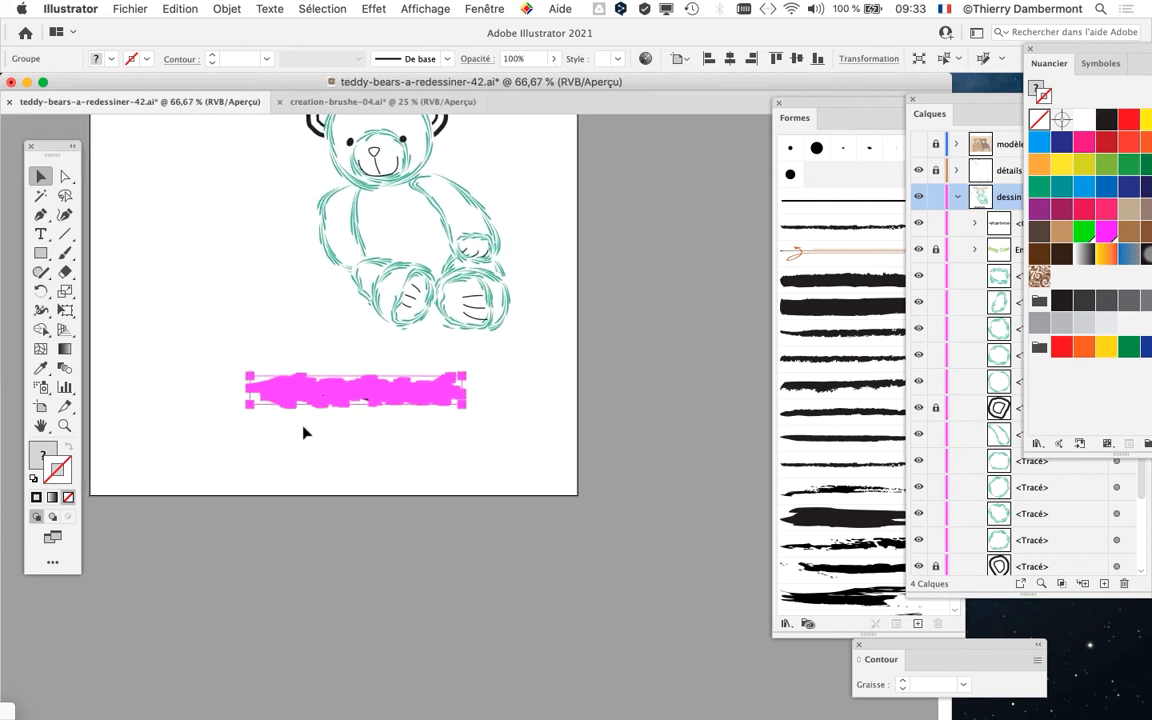
key("super+plus")
key("super+minus")
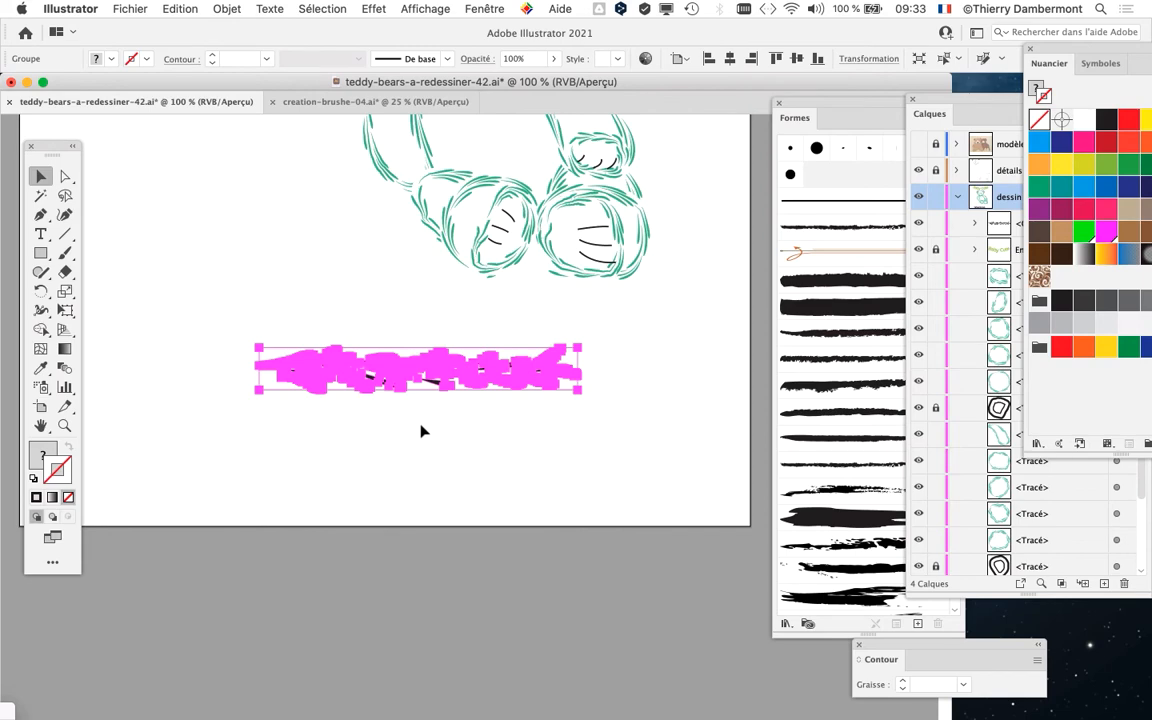
left_click(486, 554)
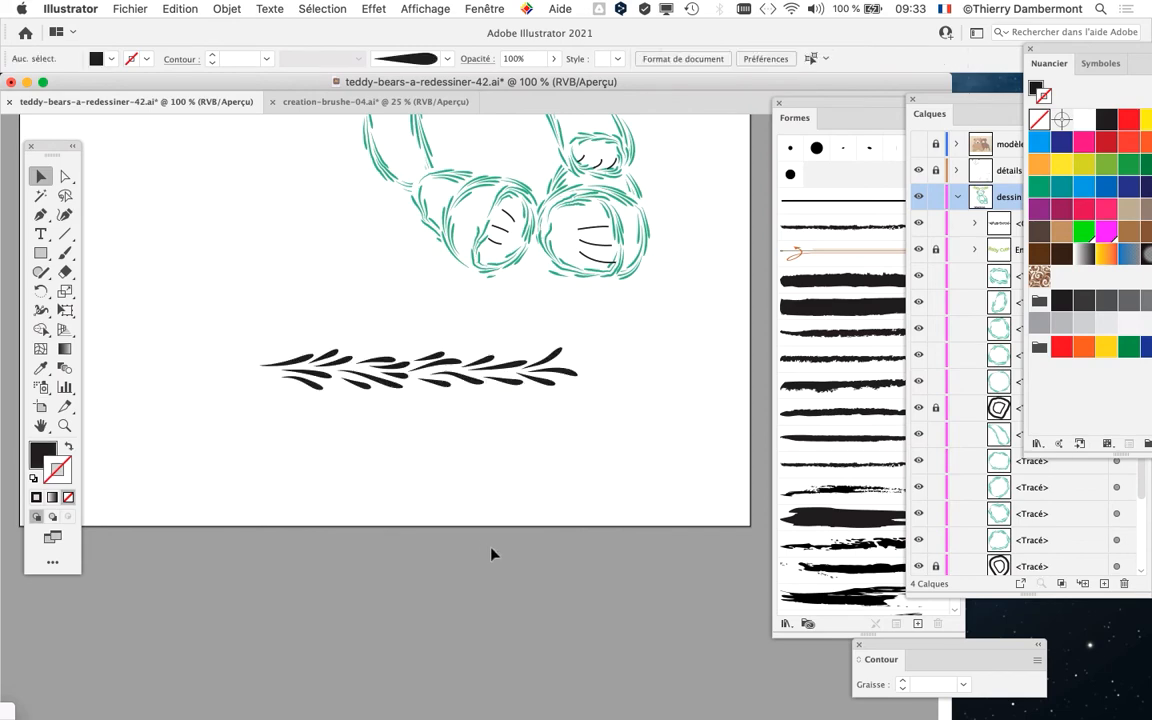
Compare the artboards of creation-brushe-04.ai and teddy-bears-a-redessiner-42.ai with the Artboard tool, and return to the Selection tool
left_click(310, 101)
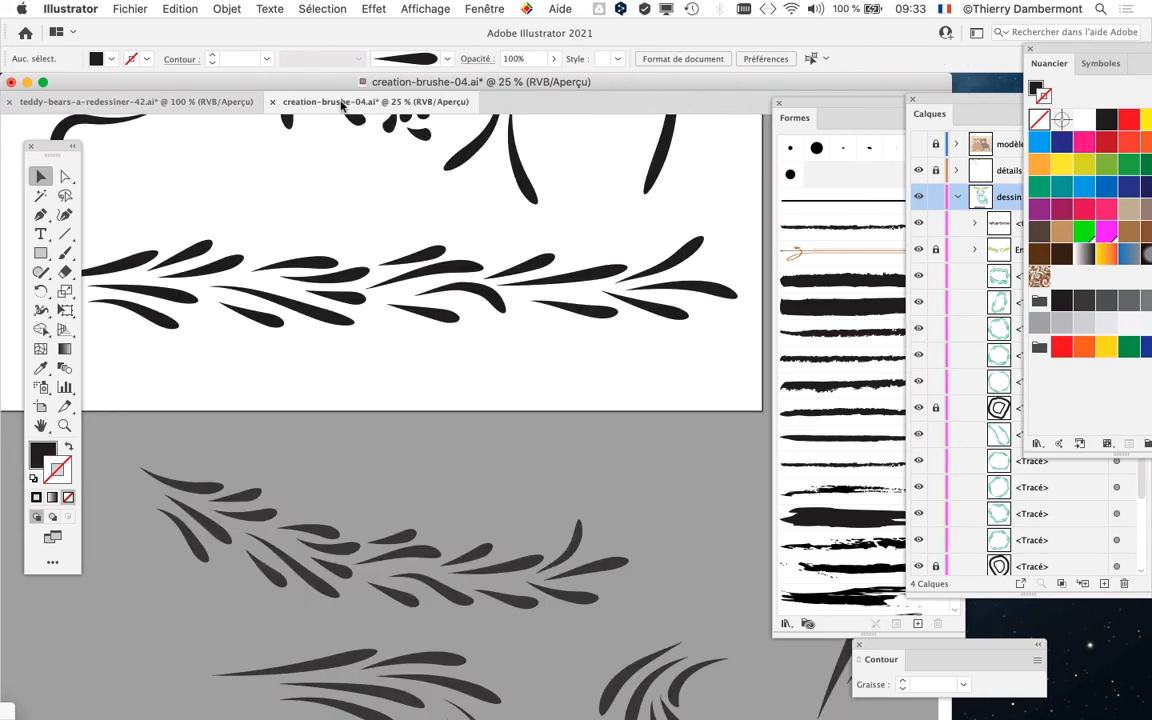
key("super+minus")
key("super+minus")
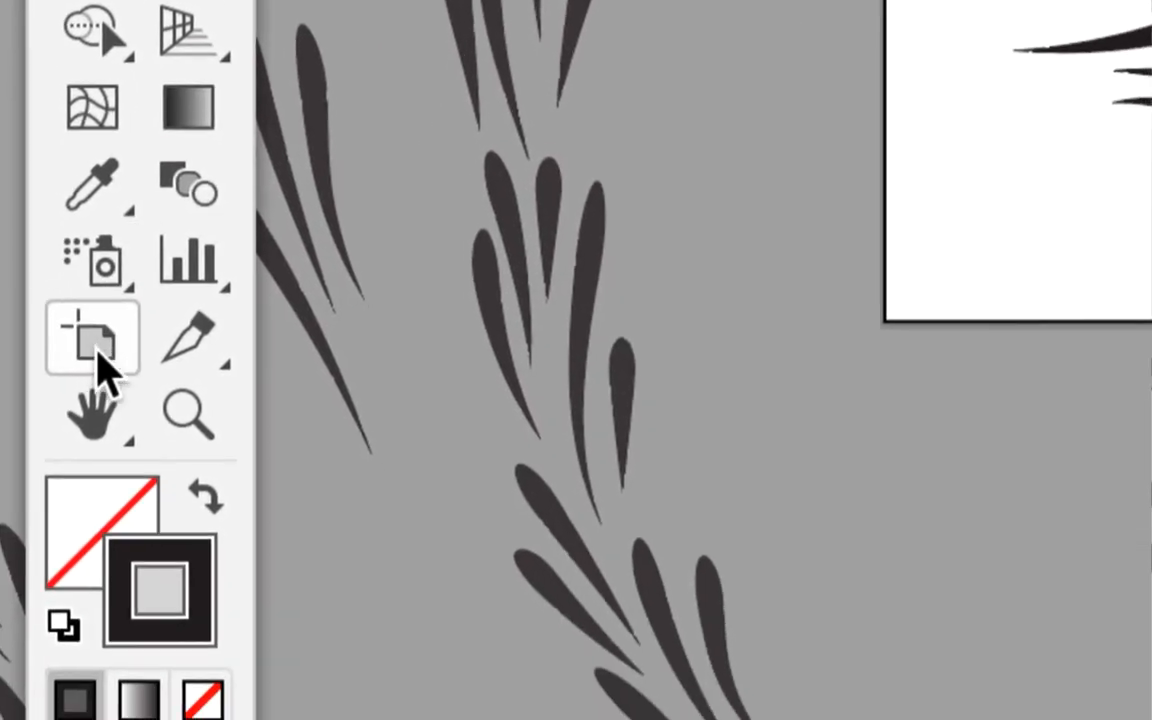
left_click(98, 350)
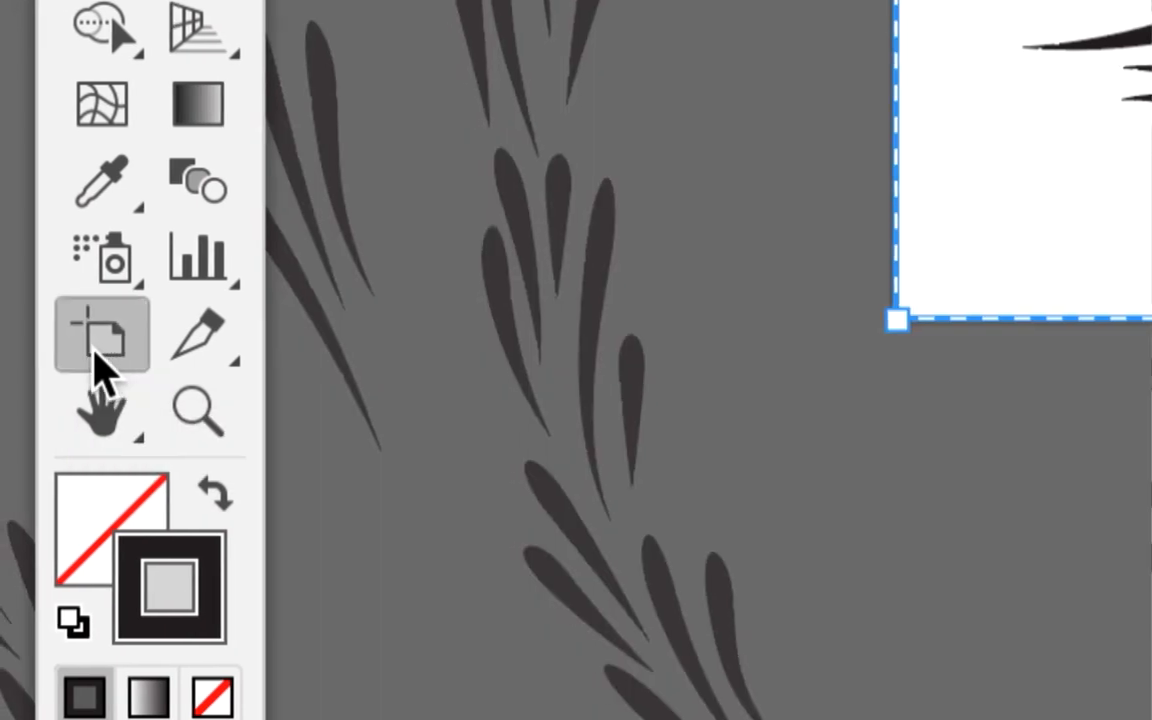
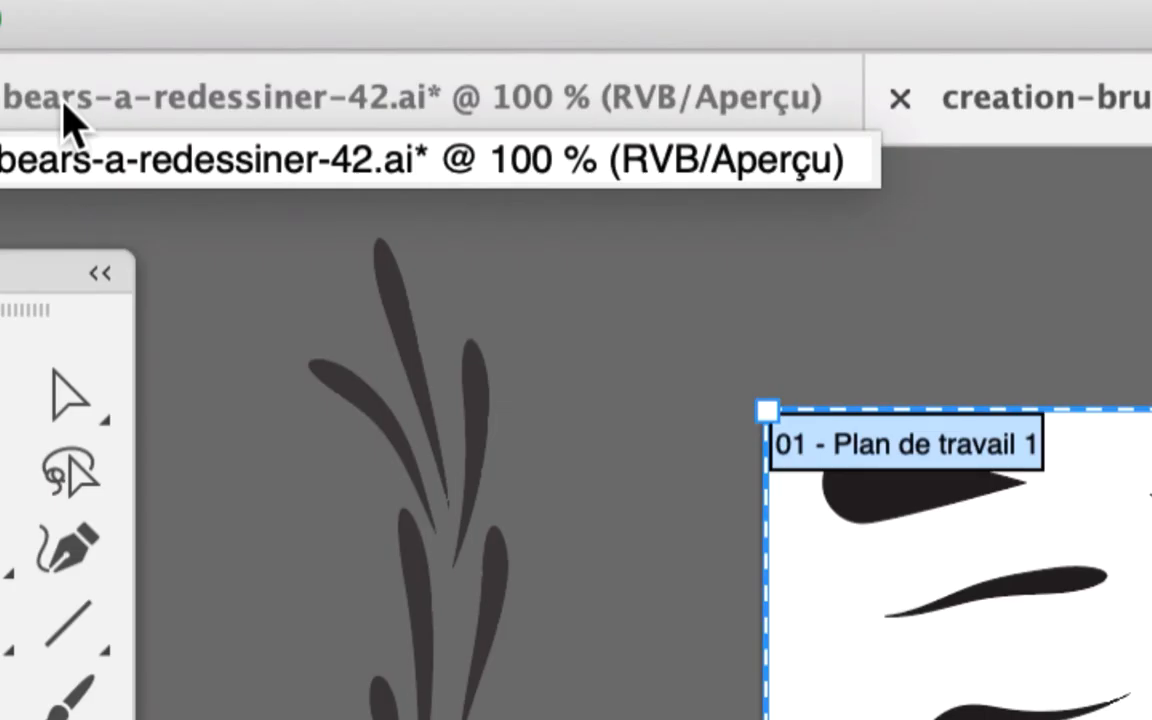
left_click(64, 106)
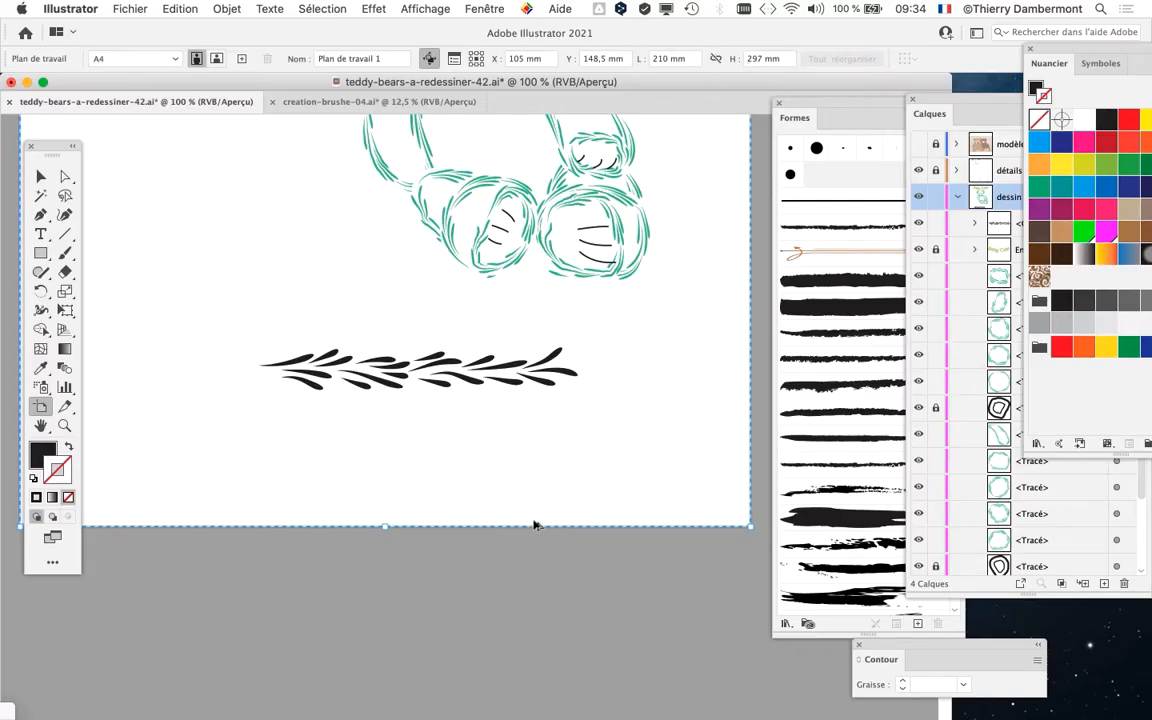
key("super+minus")
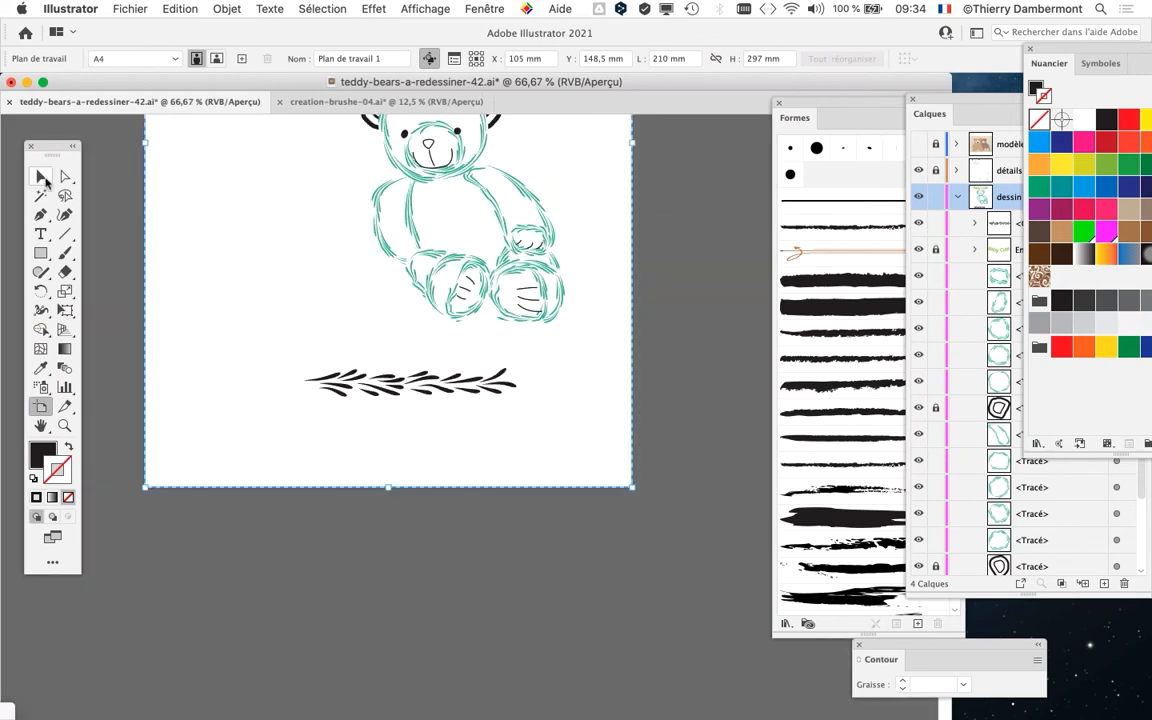
key("v")
Create a new artistic brush (Forme artistique) from the branch strip with the default options, and delete the strip from the artboard
left_click(398, 382)
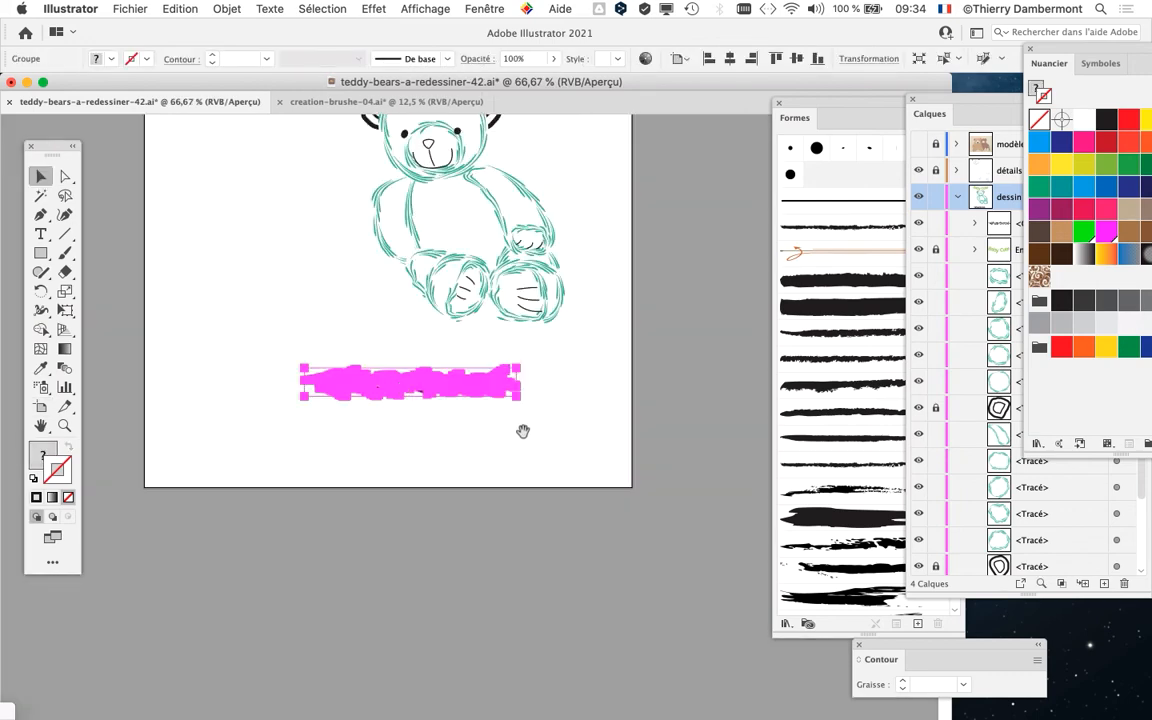
left_click_drag(523, 431, 480, 390)
mouse_move(795, 104)
left_mouse_down()
mouse_move(600, 32)
mouse_move(622, 26)
left_mouse_up()
left_click_drag(785, 183, 795, 614)
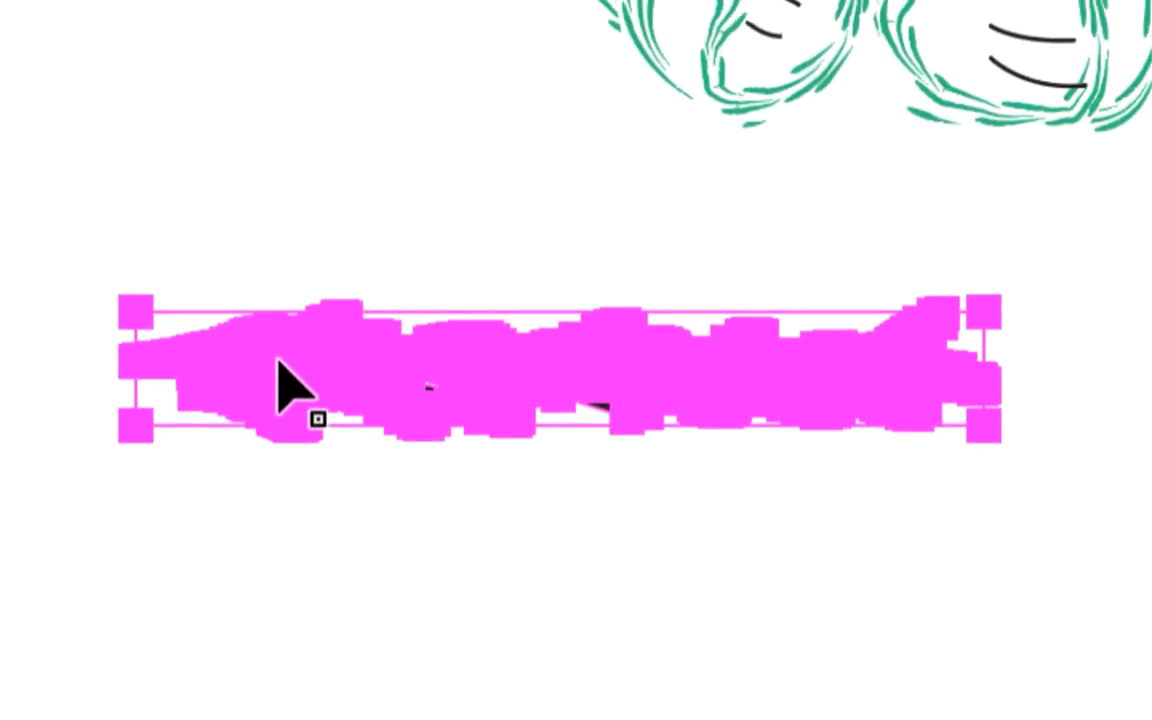
mouse_move(278, 358)
left_mouse_down()
mouse_move(555, 417)
mouse_move(603, 440)
mouse_move(597, 386)
mouse_move(594, 458)
left_mouse_up()
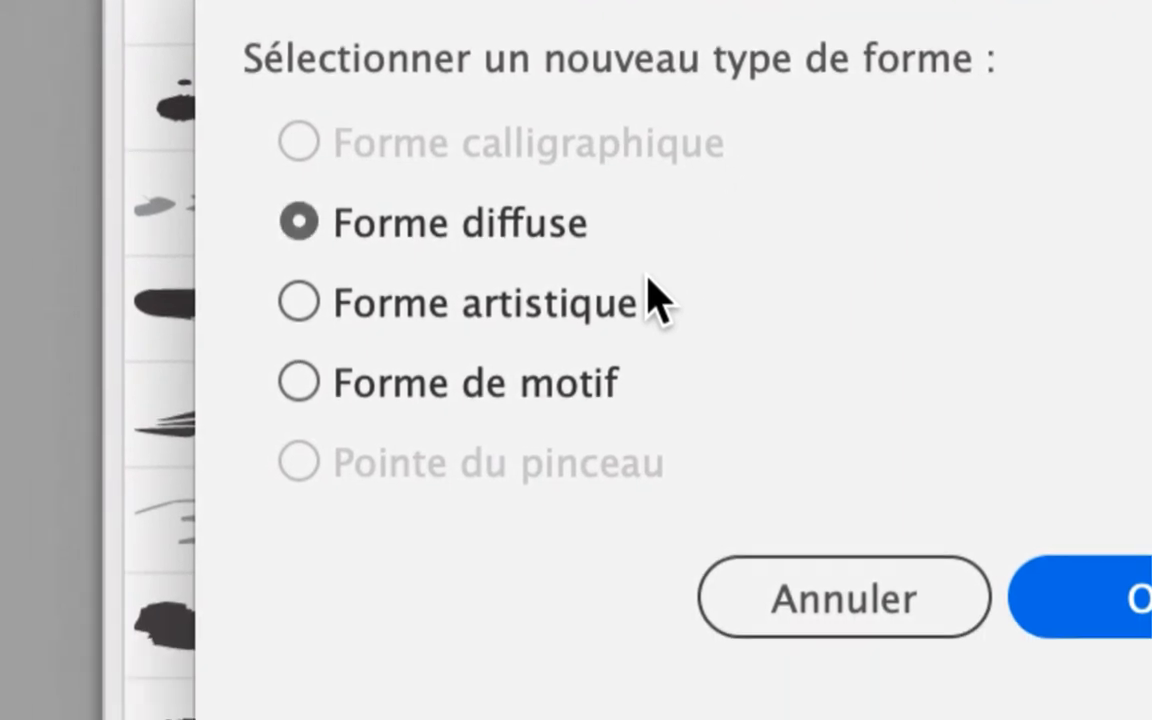
left_click(545, 400)
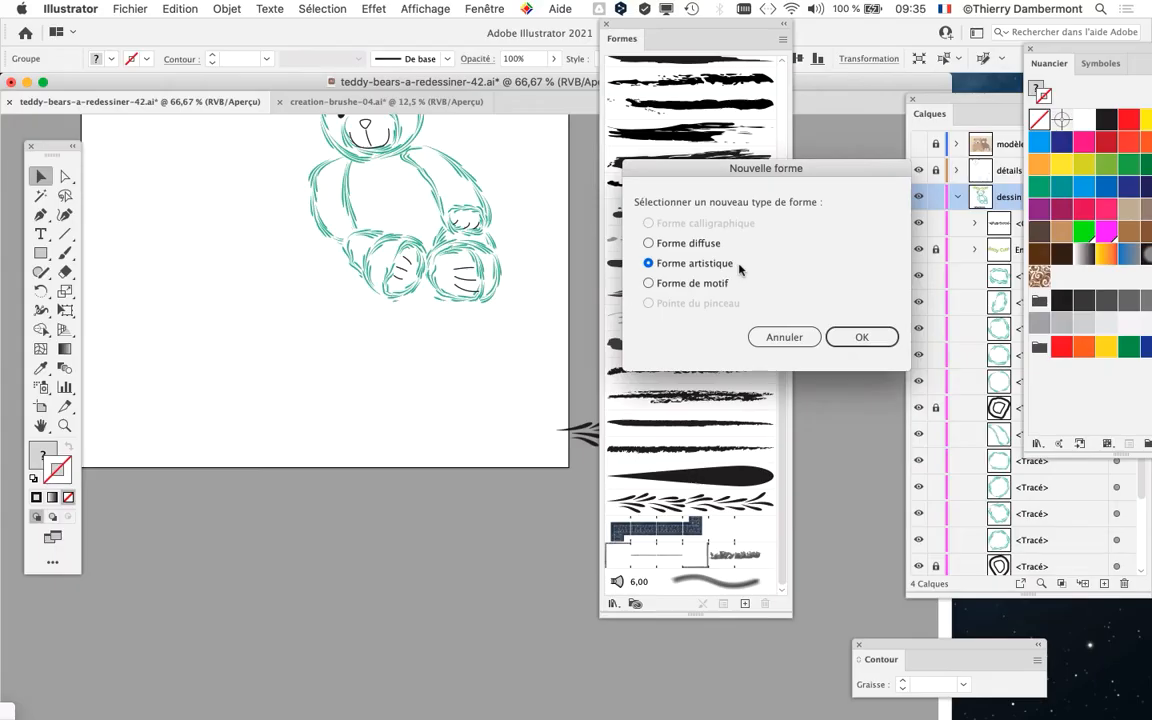
left_click(861, 337)
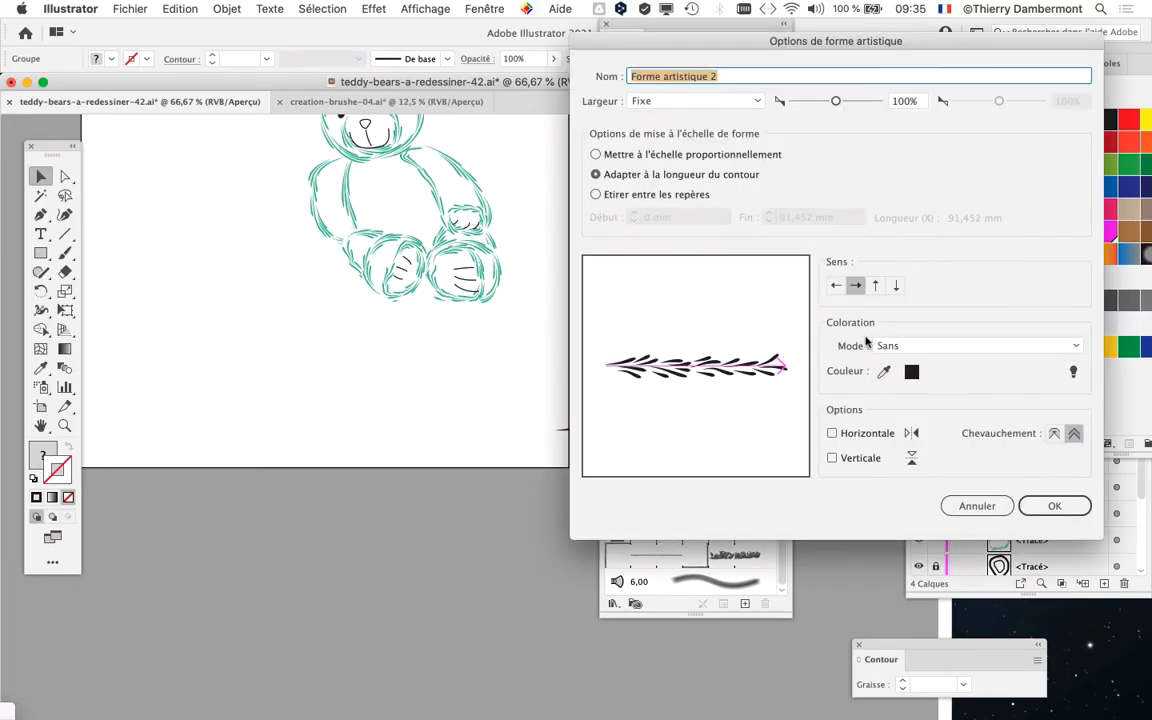
left_click(1037, 509)
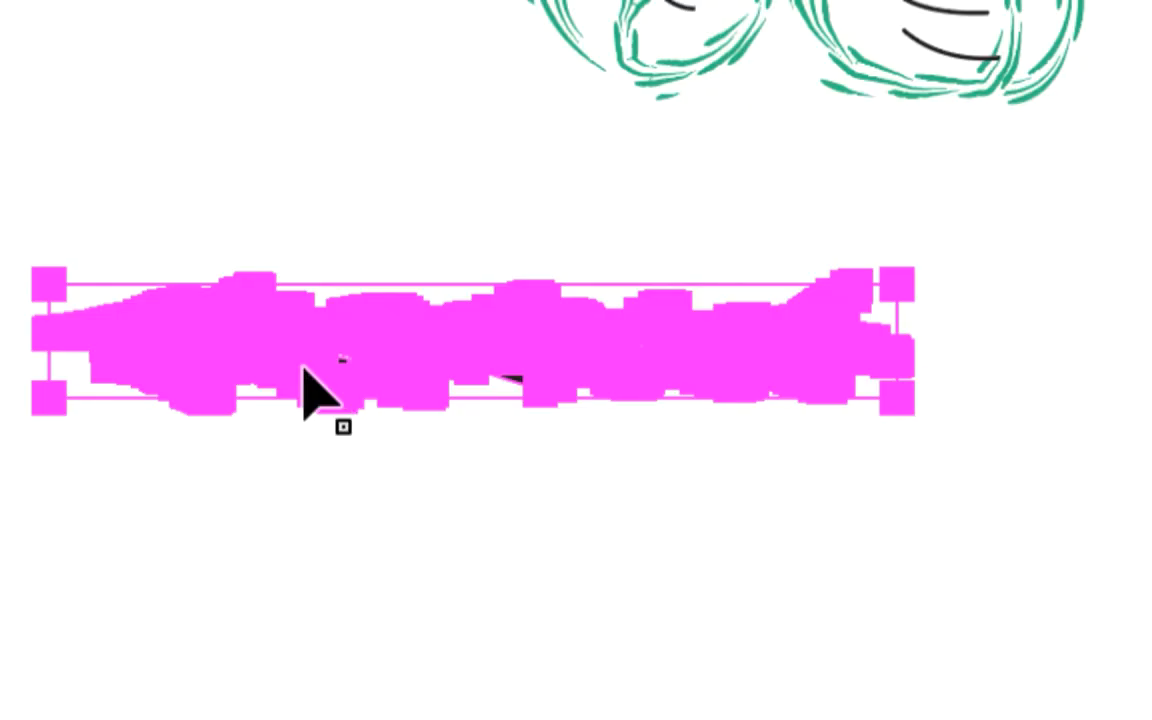
key("Delete")
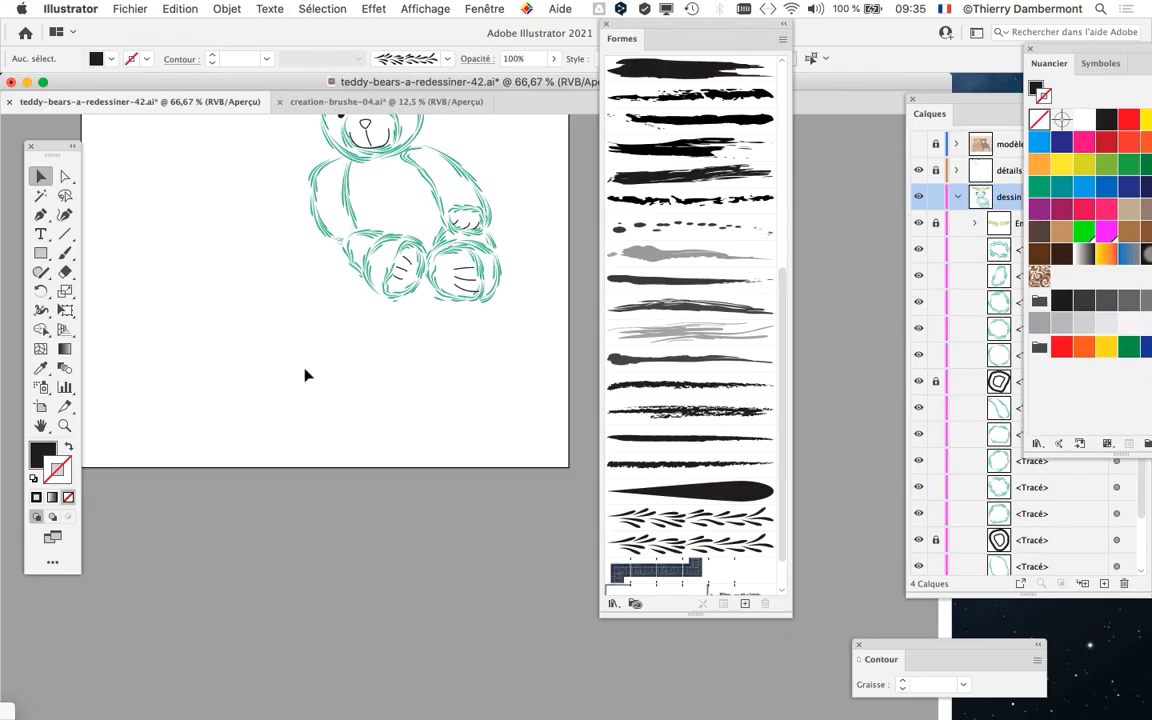
Select all the bear's green outline paths and apply the newly created leafy brush to them
left_click_drag(366, 365, 308, 519)
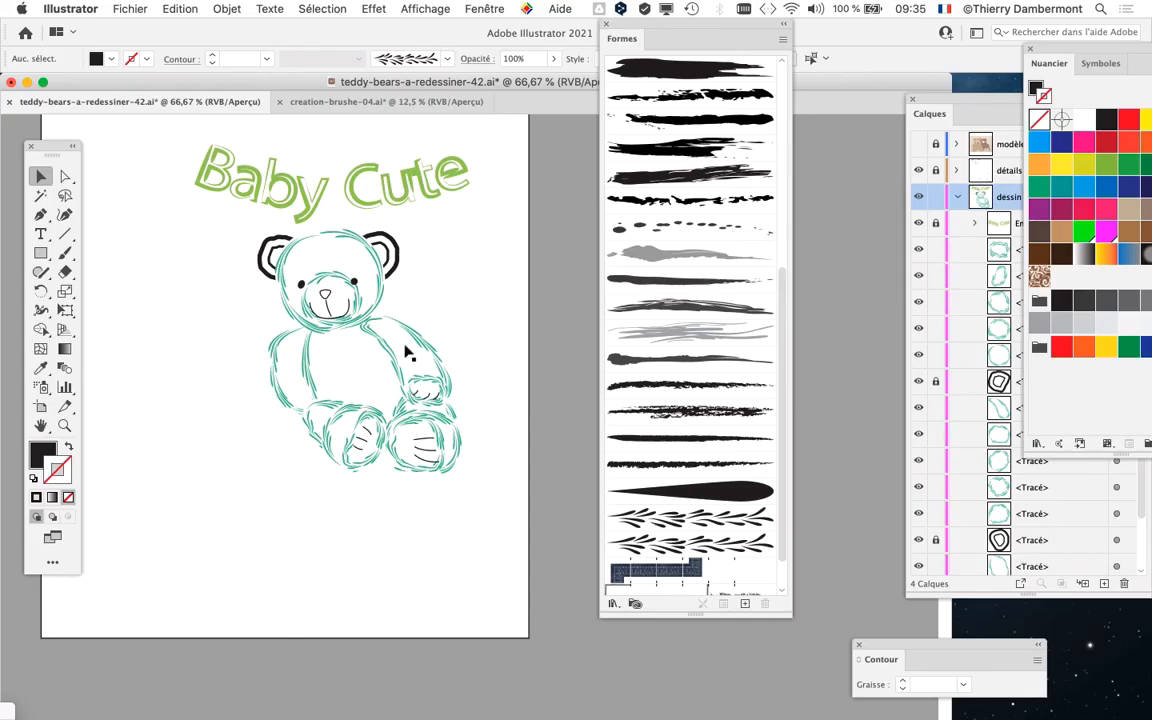
scroll(288, 162, "up", 1)
left_click_drag(404, 246, 404, 506)
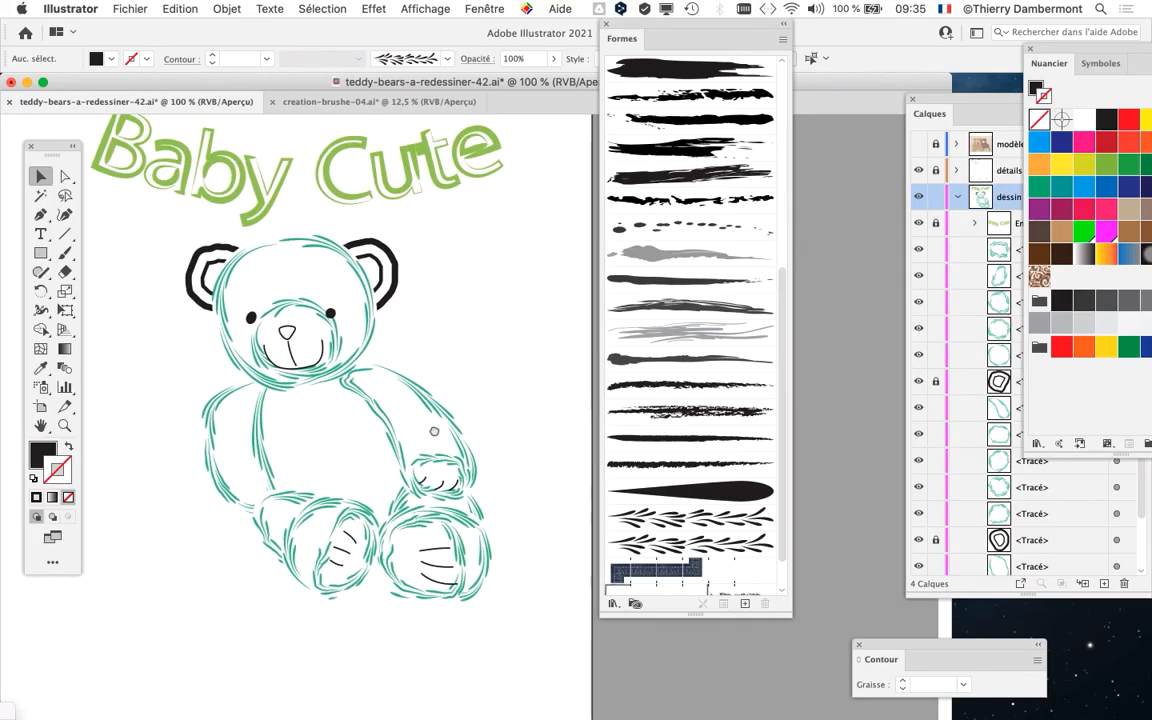
key("super+a")
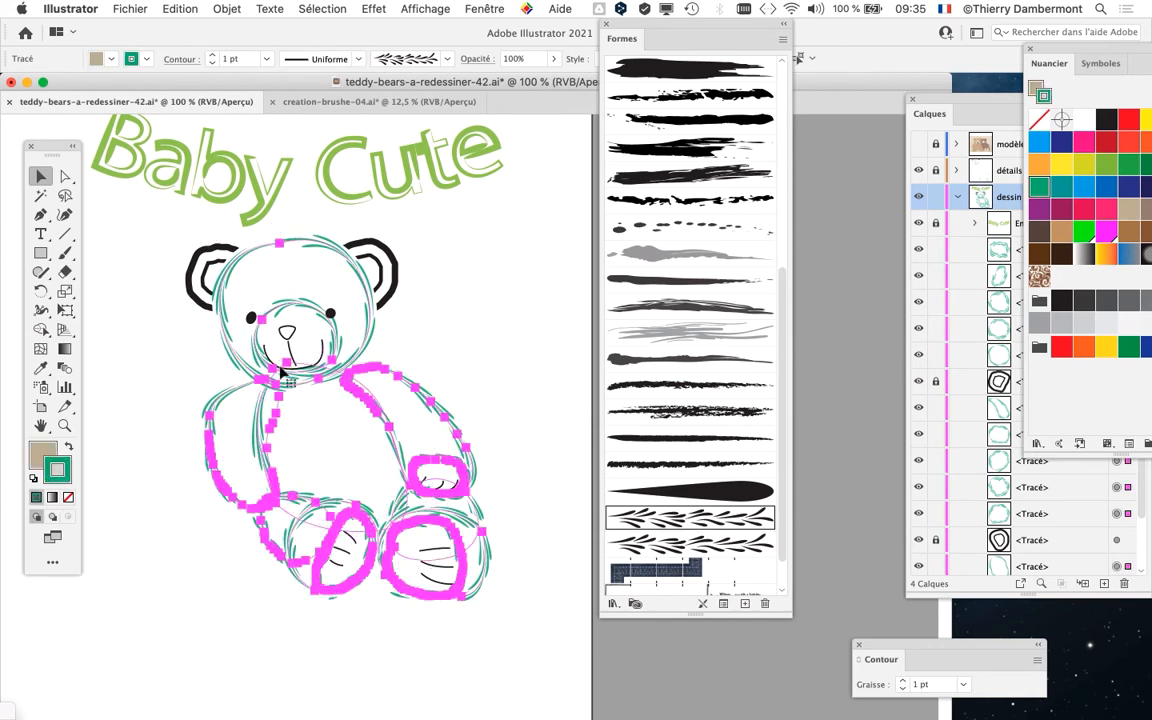
left_click(661, 538)
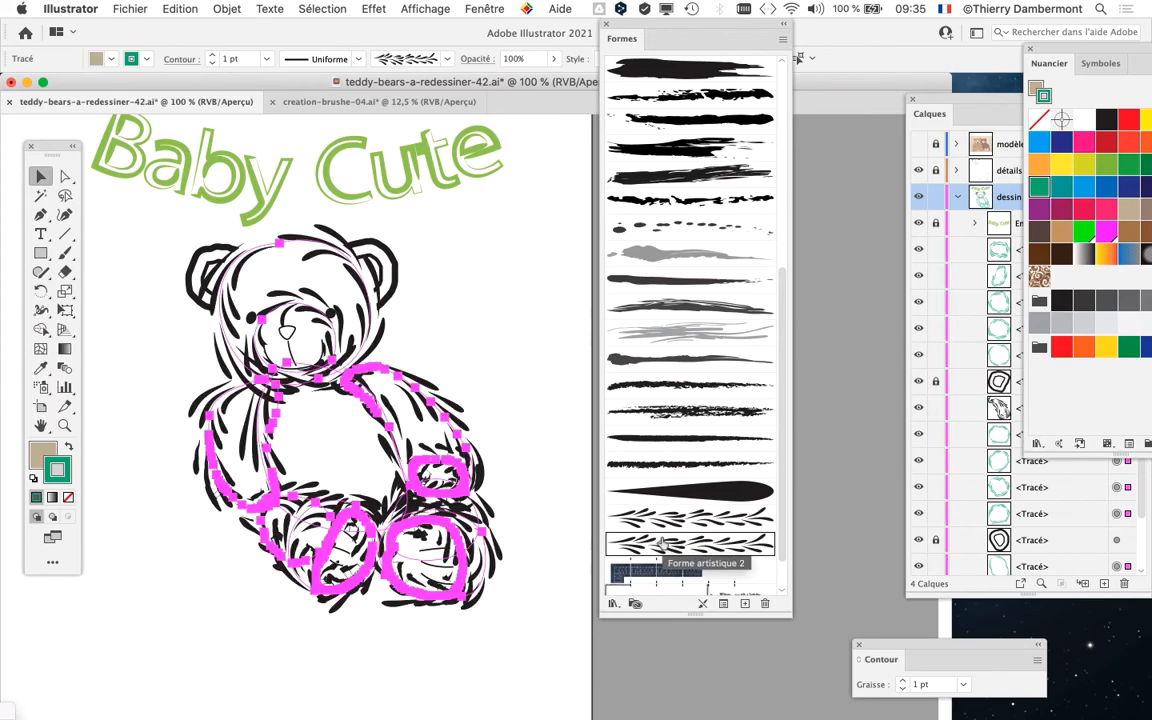
Compare the original and the new leafy brush on the bear's outlines by switching between them, ending with the new one
left_click(662, 527)
left_click(672, 543)
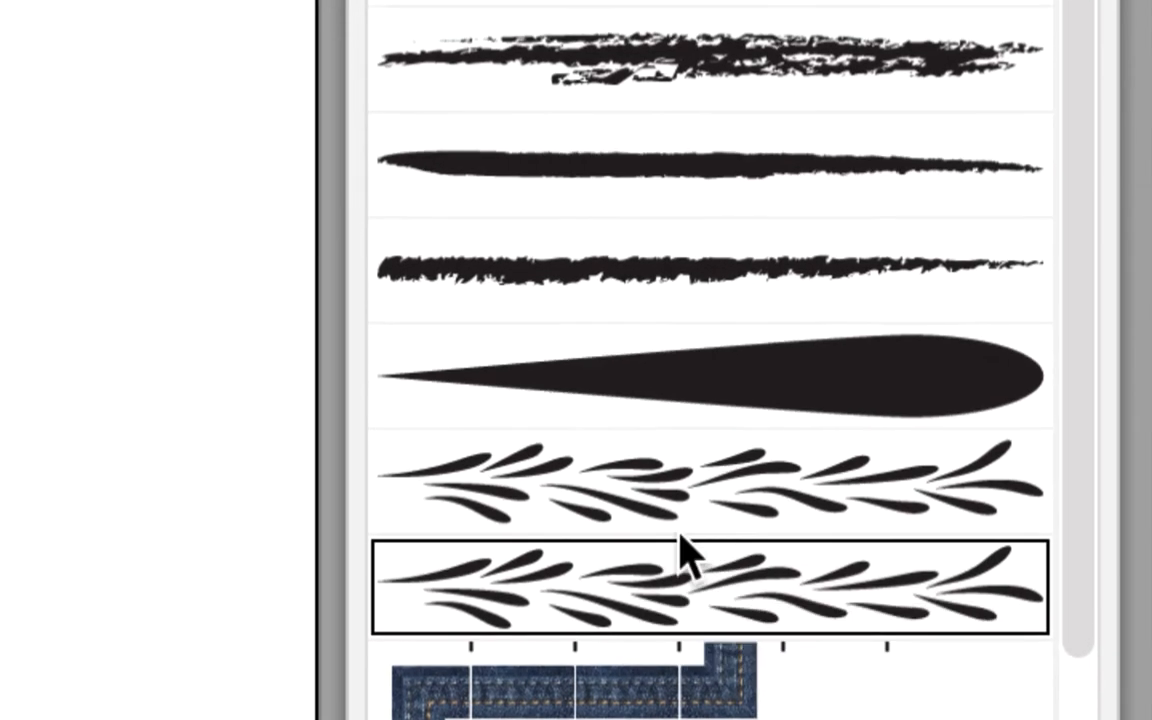
left_click(683, 520)
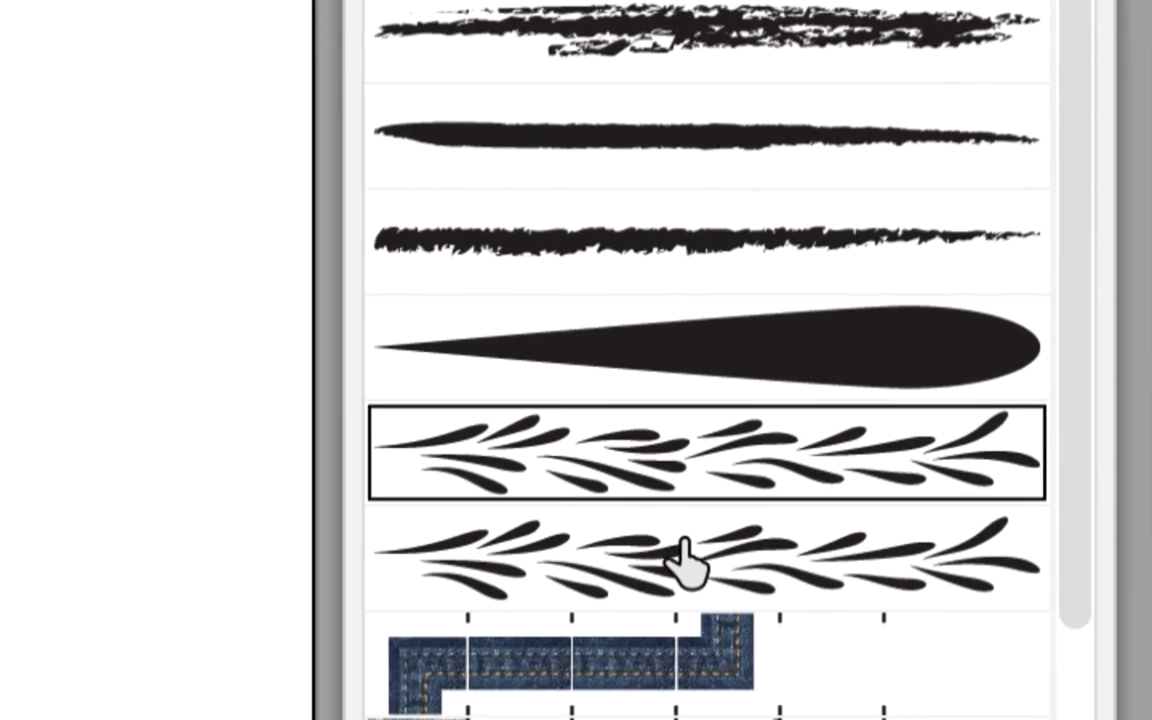
left_click(710, 630)
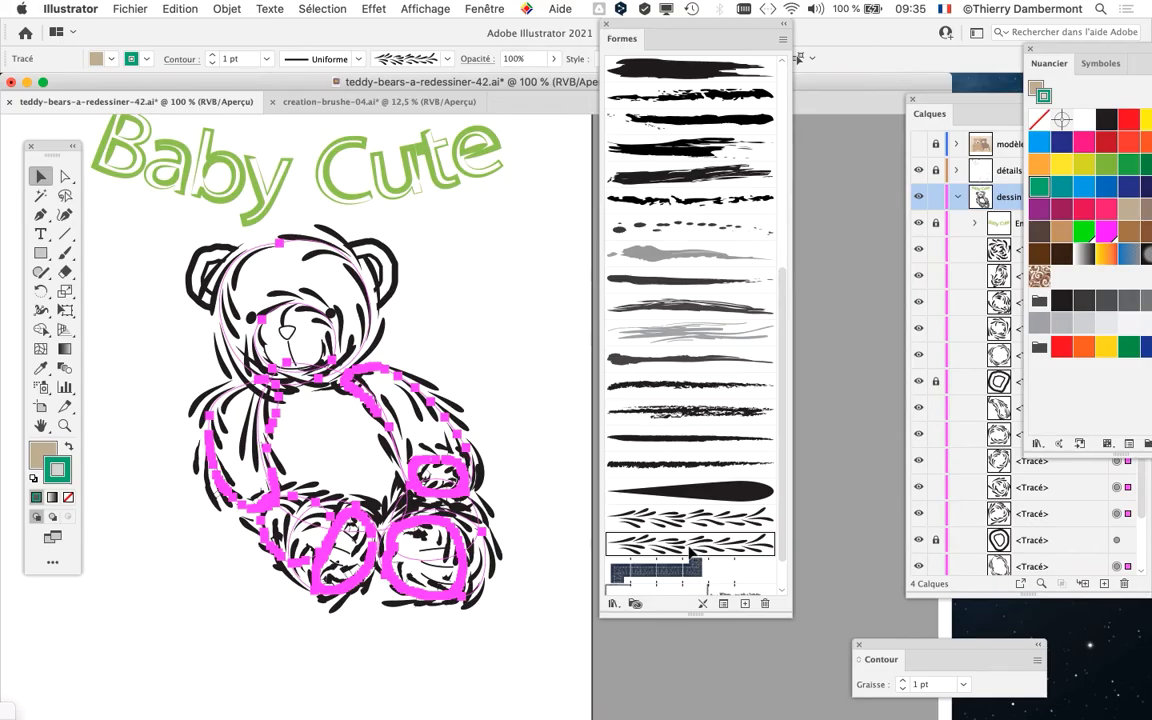
Rename the new leafy artistic brush as "nouvelle brushe gouttes", and move the brushes window away from the bear drawing
double_click(689, 546)
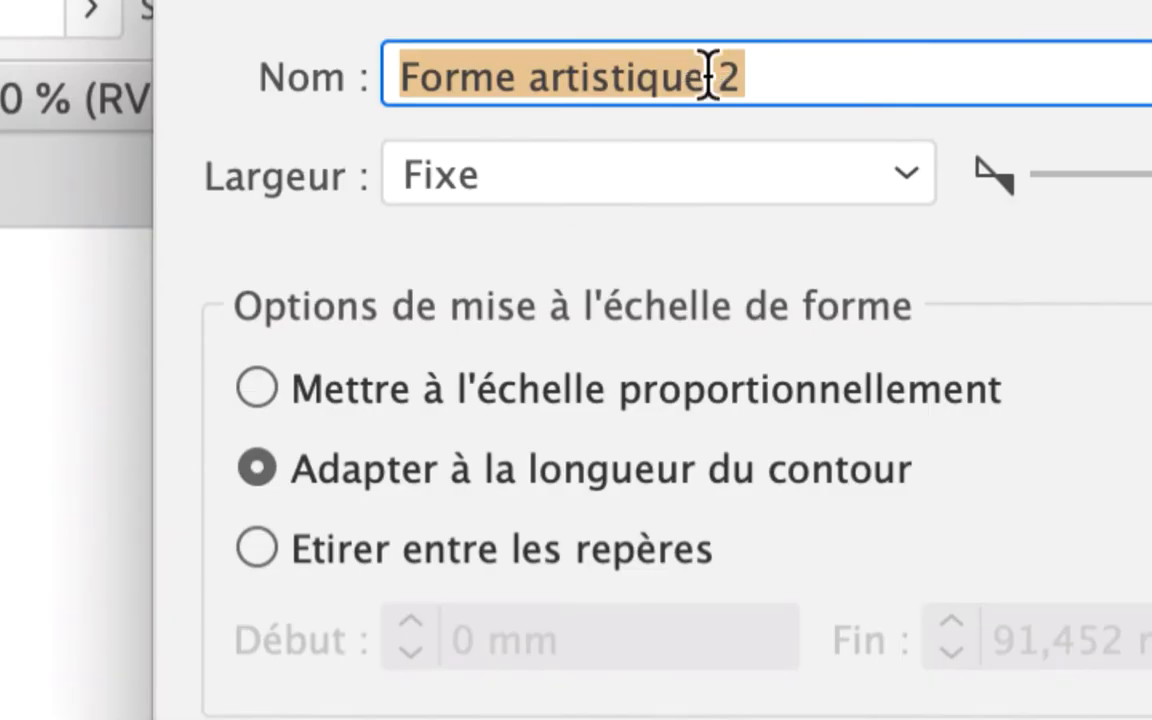
type("nouvel")
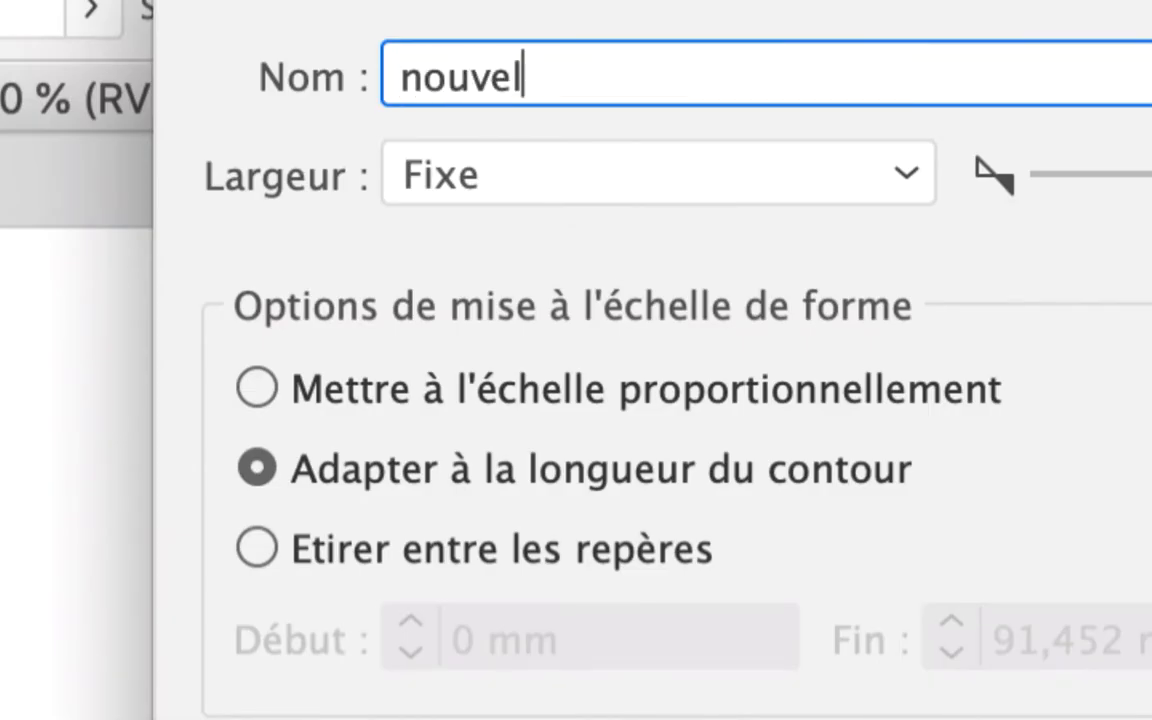
type("le brushe ")
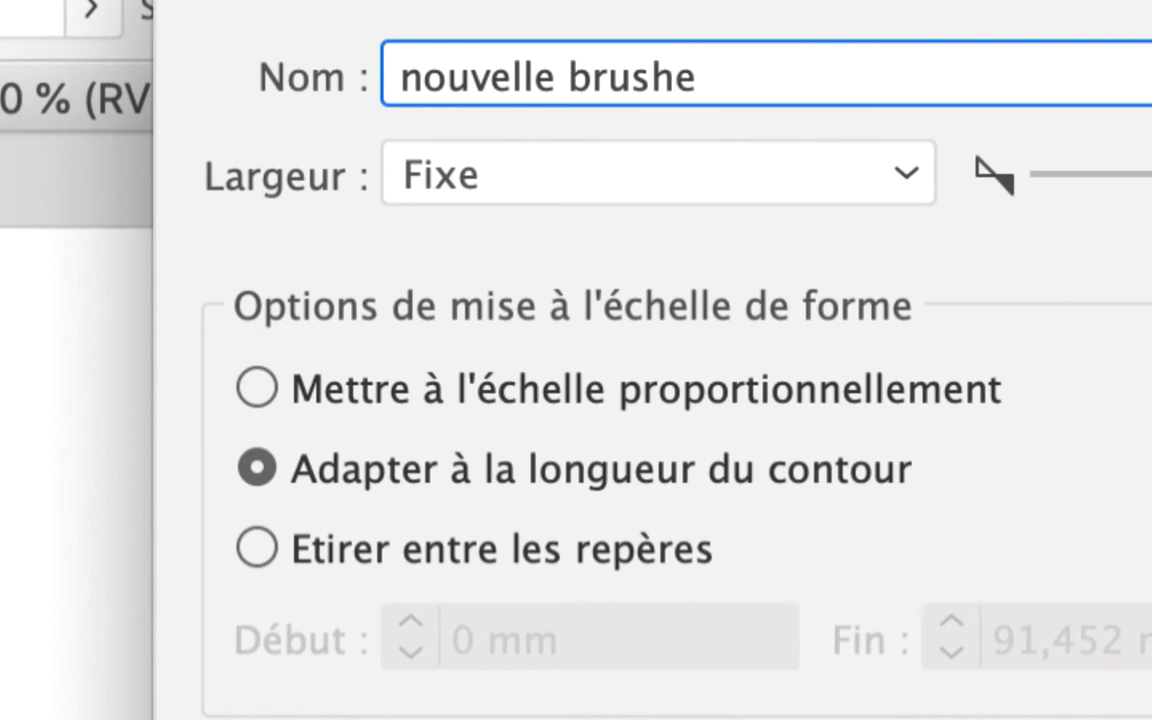
type("gouttes")
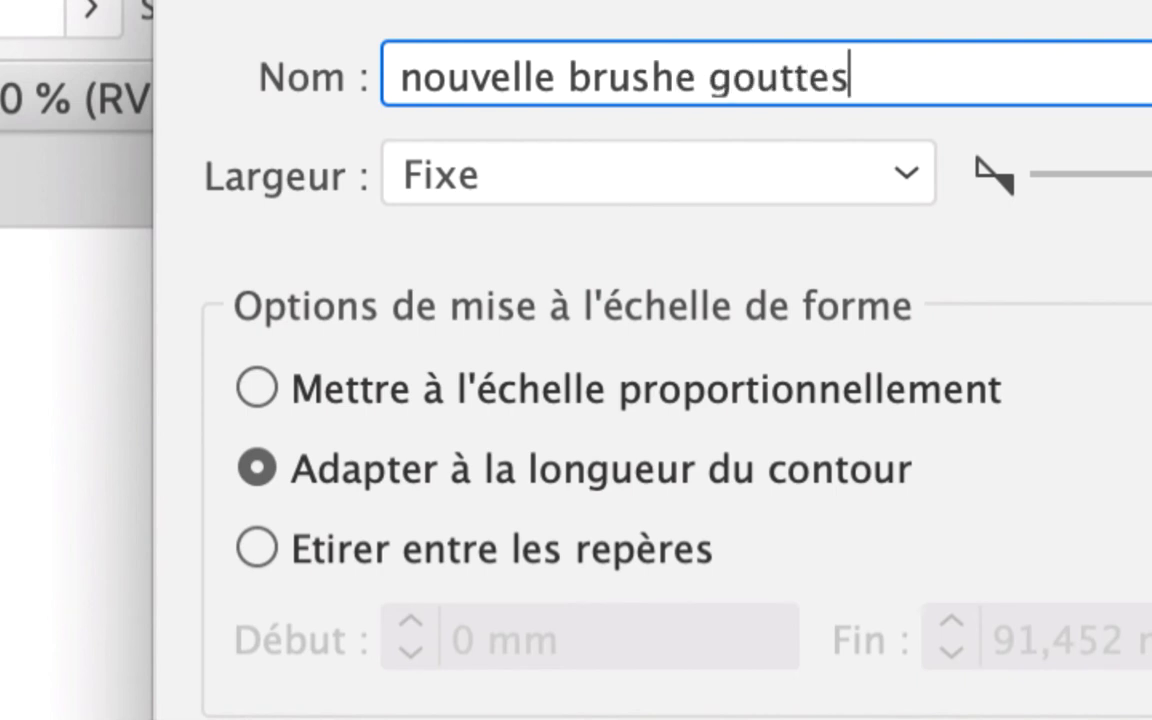
type(" r")
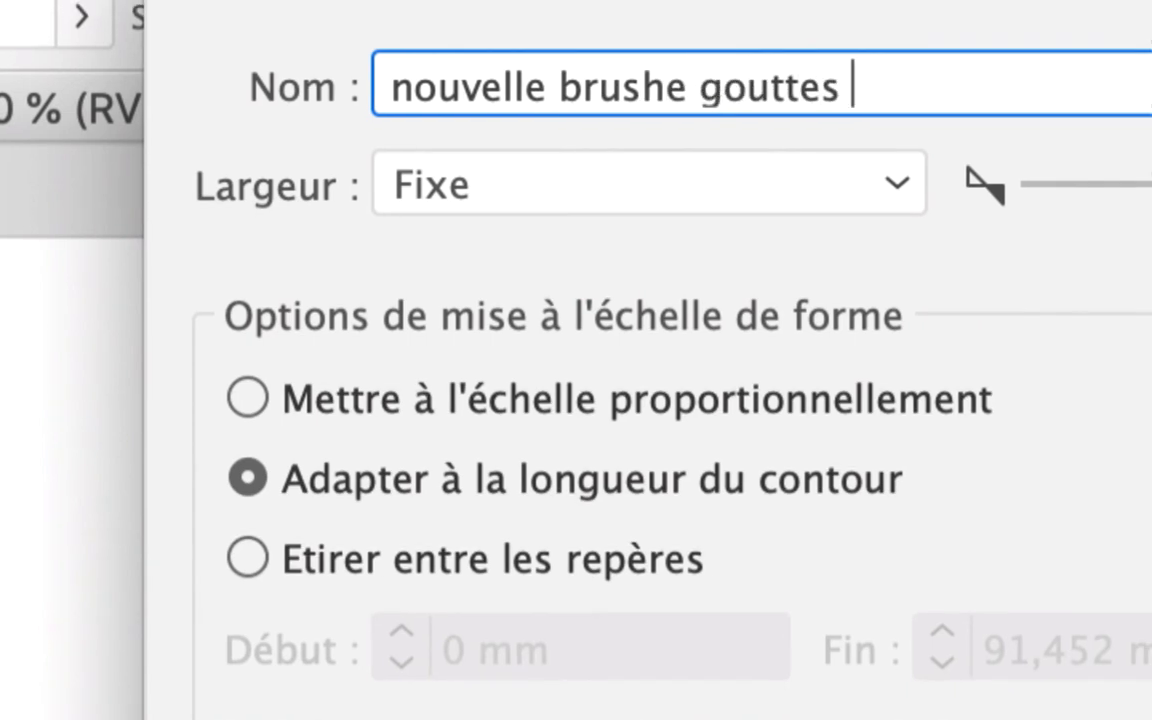
type("edimen")
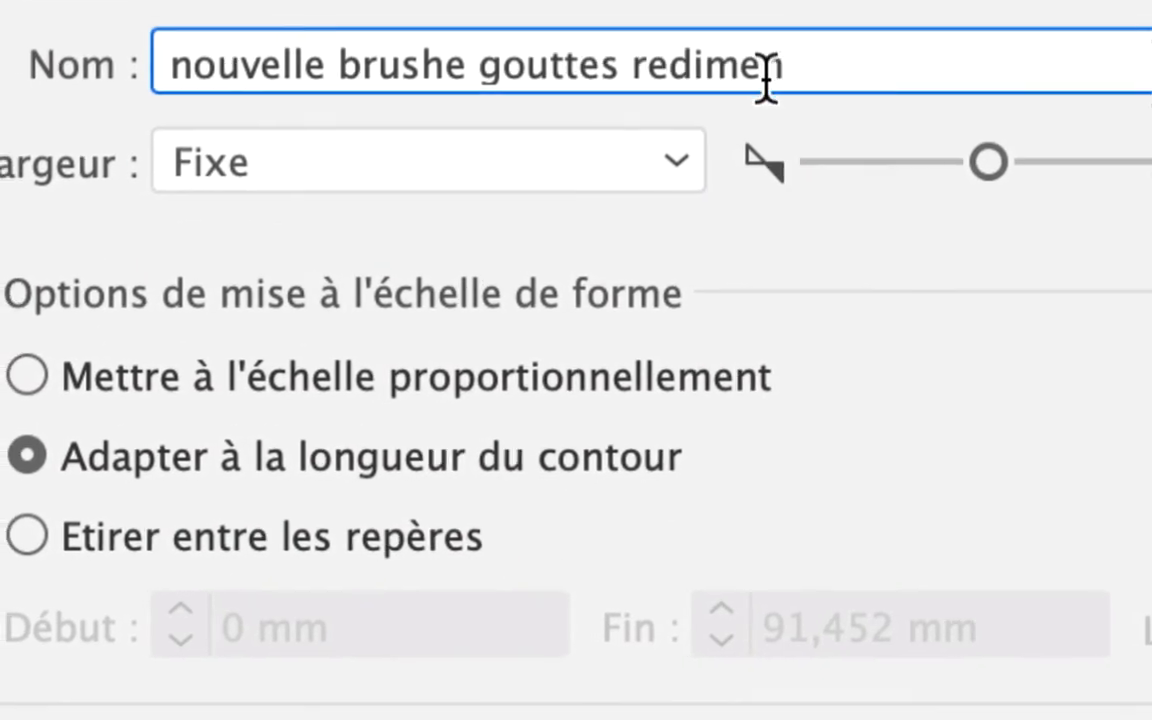
left_click_drag(988, 108, 895, 111)
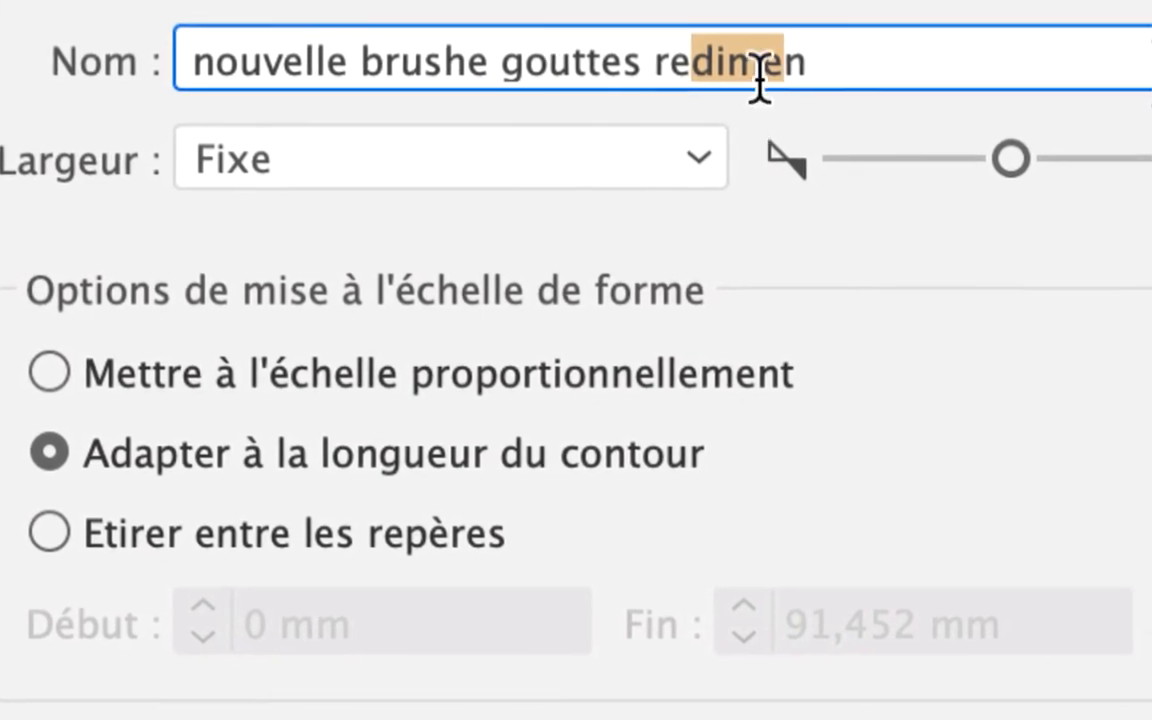
key("BackSpace")
key("BackSpace")
key("BackSpace")
key("BackSpace")
key("BackSpace")
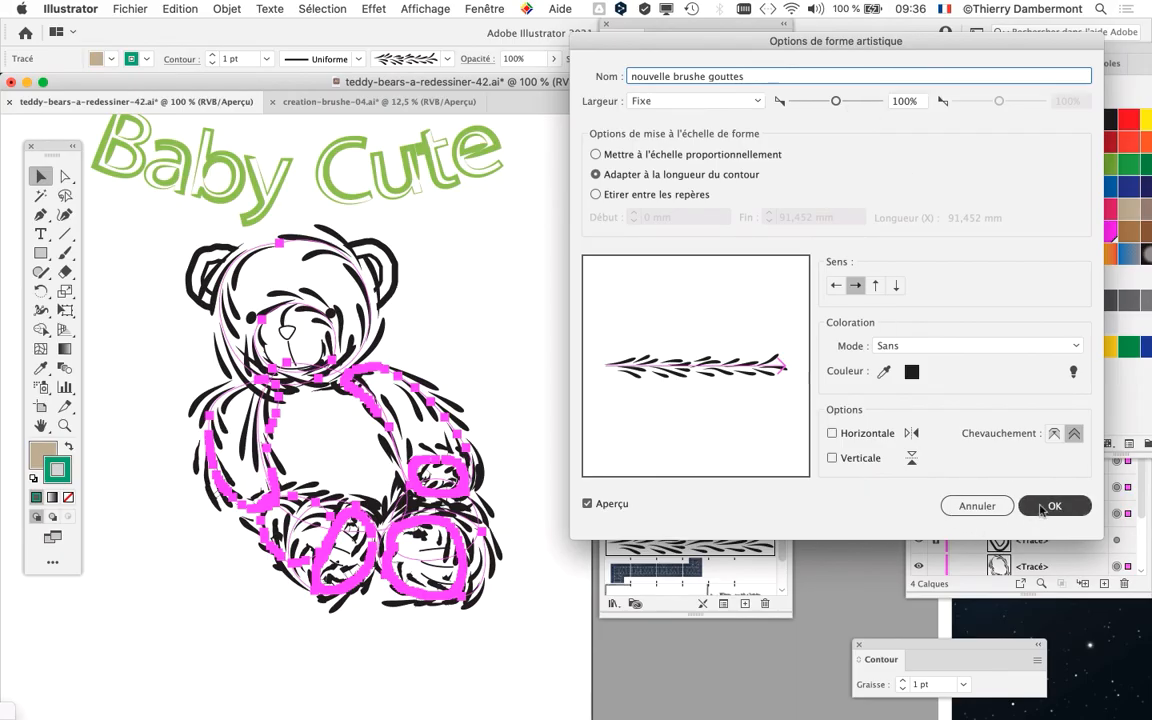
key("Return")
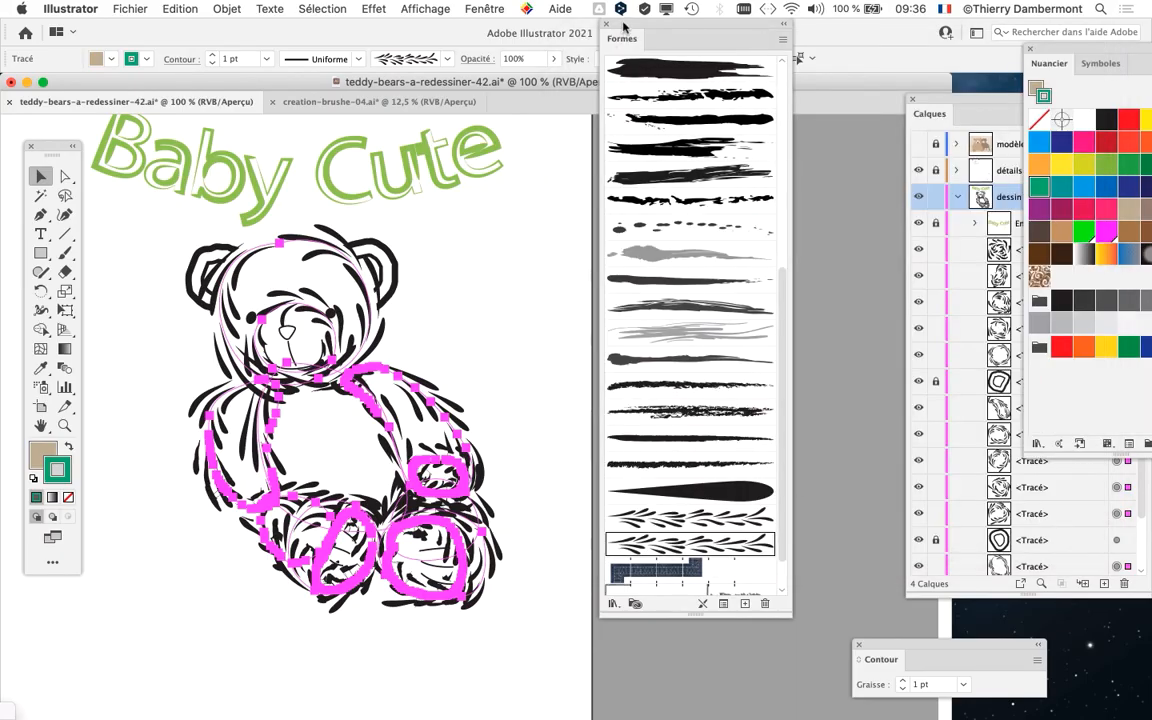
left_click_drag(623, 27, 684, 47)
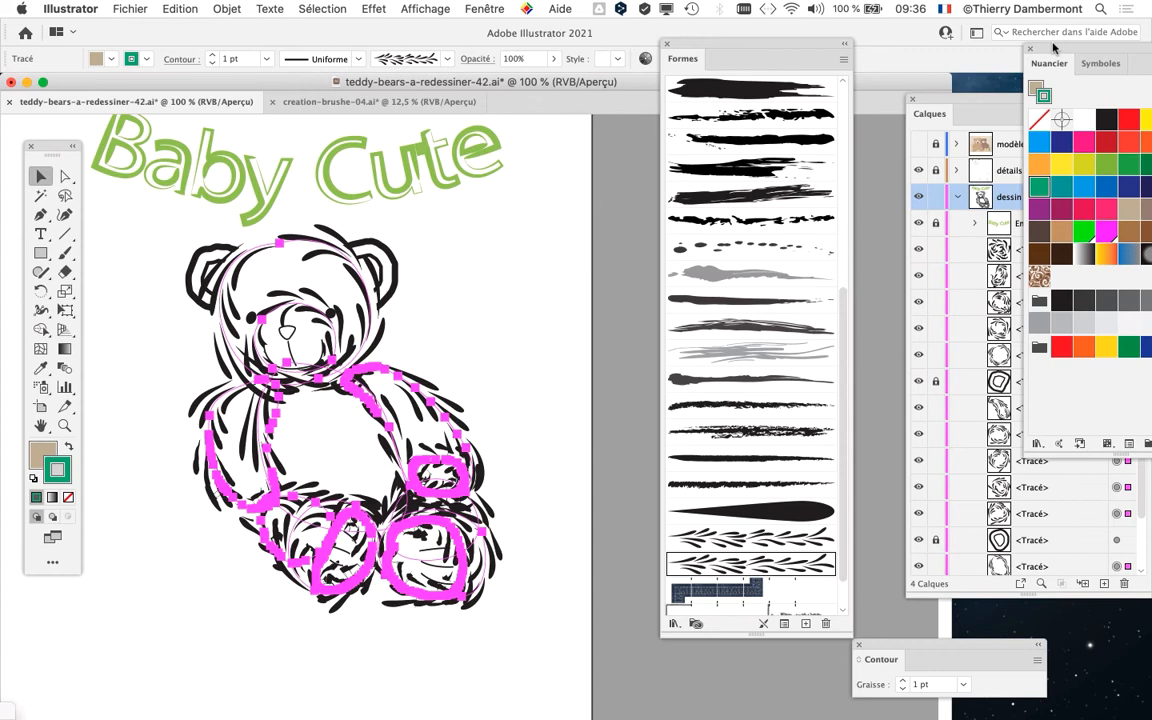
Try green and orange stroke swatches on the bear's leafy outlines, end with light blue, and move the swatches window aside
left_click_drag(1042, 44, 555, 110)
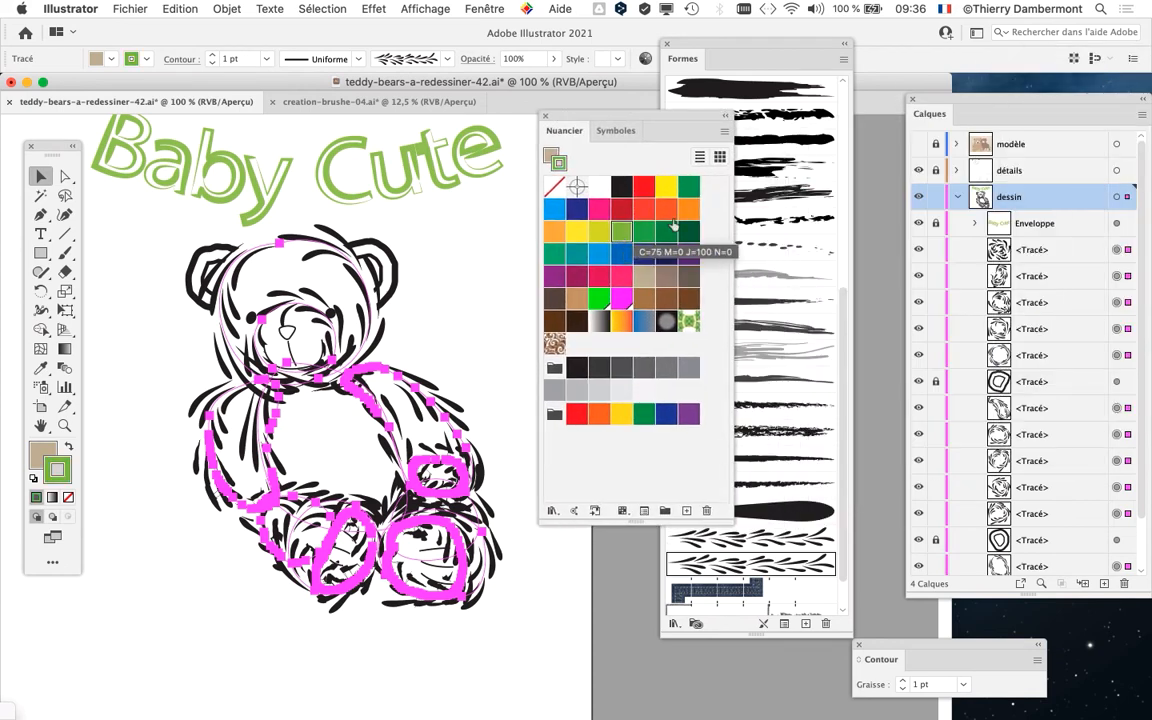
left_click(666, 208)
left_click(688, 208)
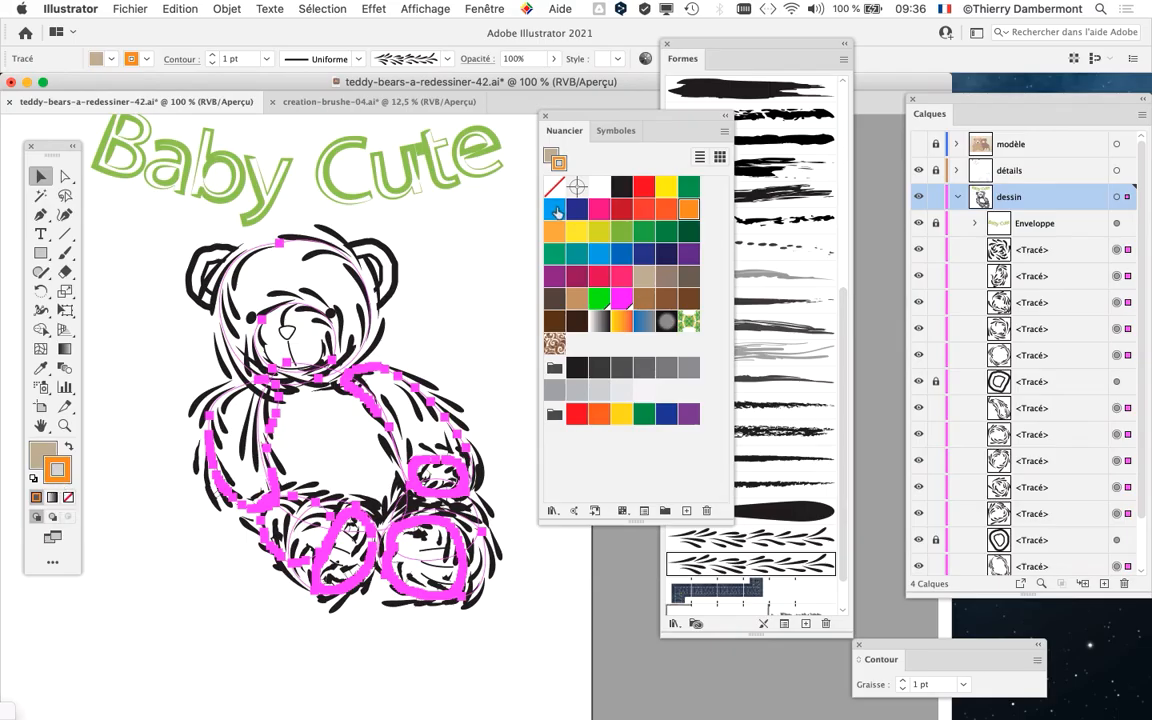
left_click(556, 211)
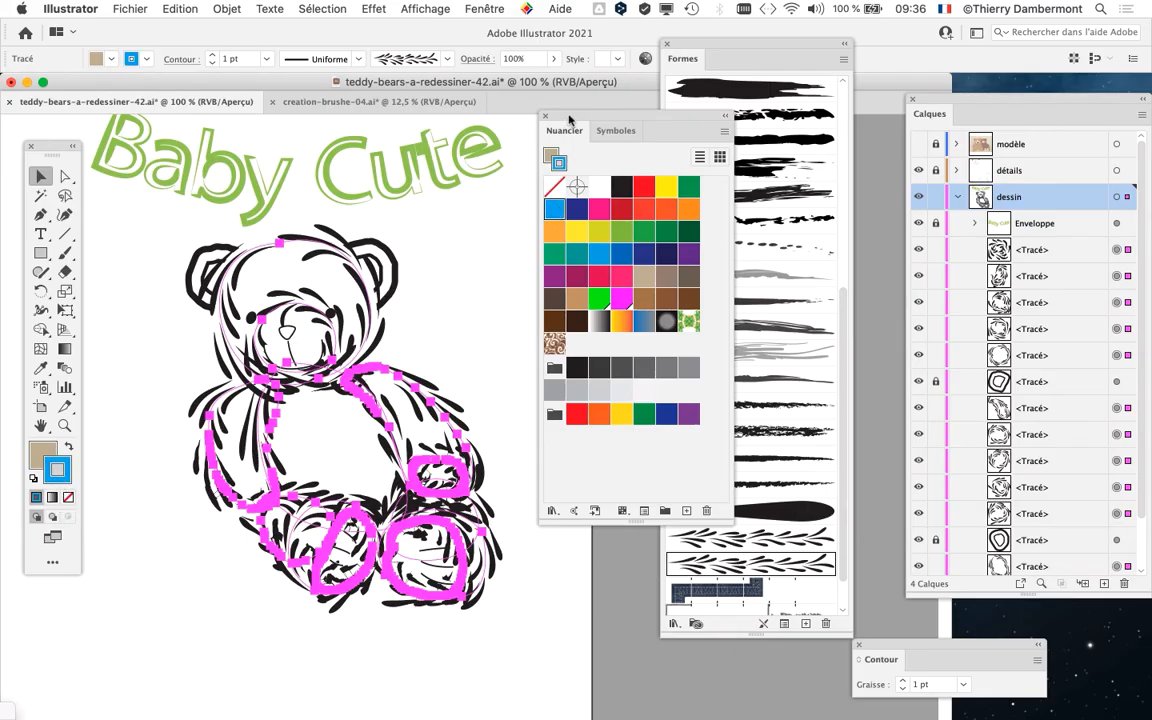
left_click_drag(568, 119, 936, 57)
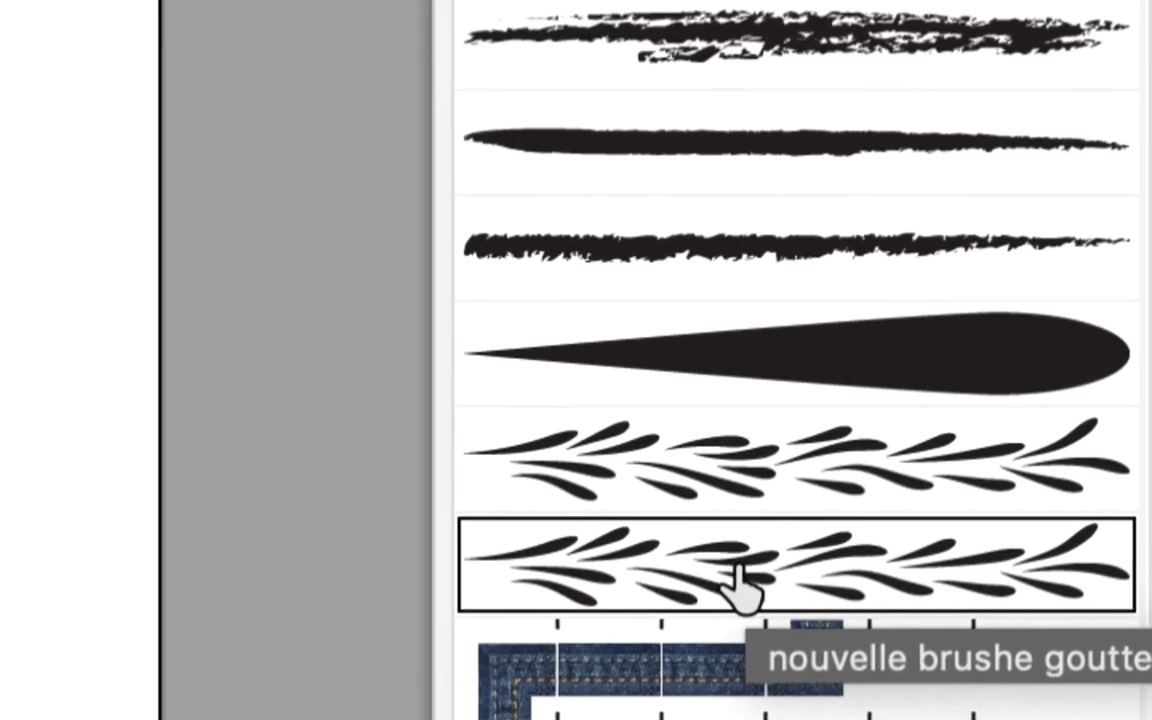
Check the options of the "nouvelle brushe gouttes" brush without changes, and display the brushes as a list in a window beside the bear
double_click(738, 578)
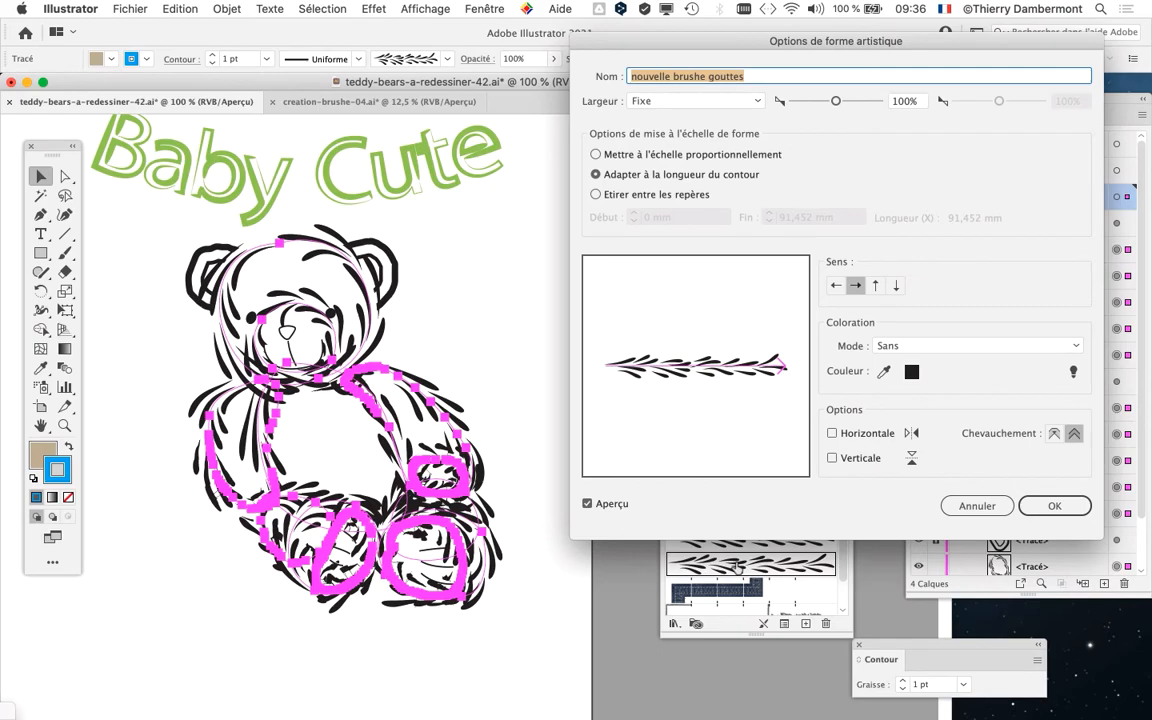
key("Escape")
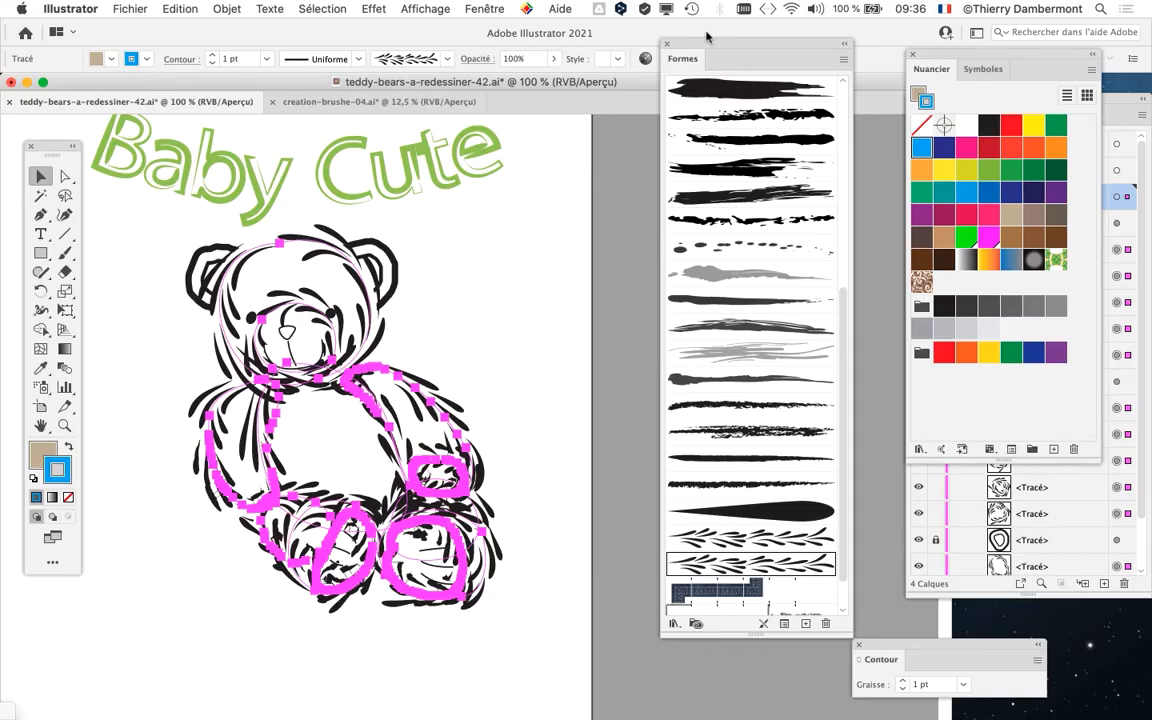
left_click_drag(692, 50, 468, 40)
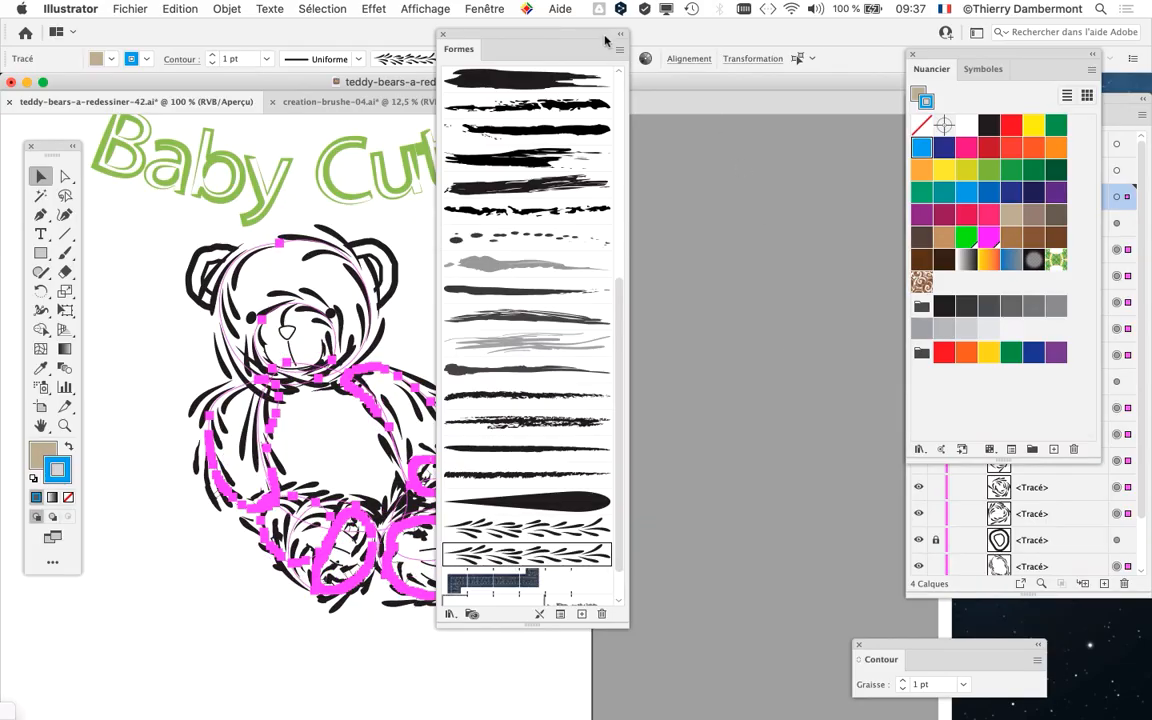
mouse_move(607, 39)
left_mouse_down()
mouse_move(650, 118)
mouse_move(671, 129)
mouse_move(679, 163)
left_mouse_up()
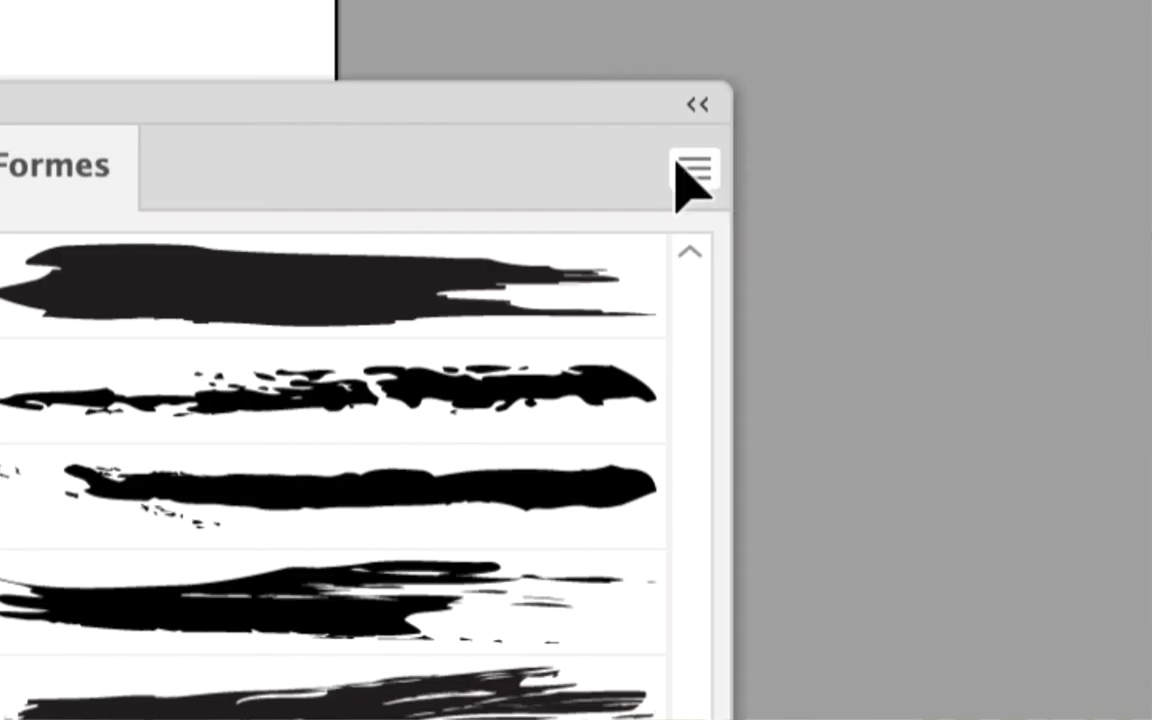
left_click(681, 167)
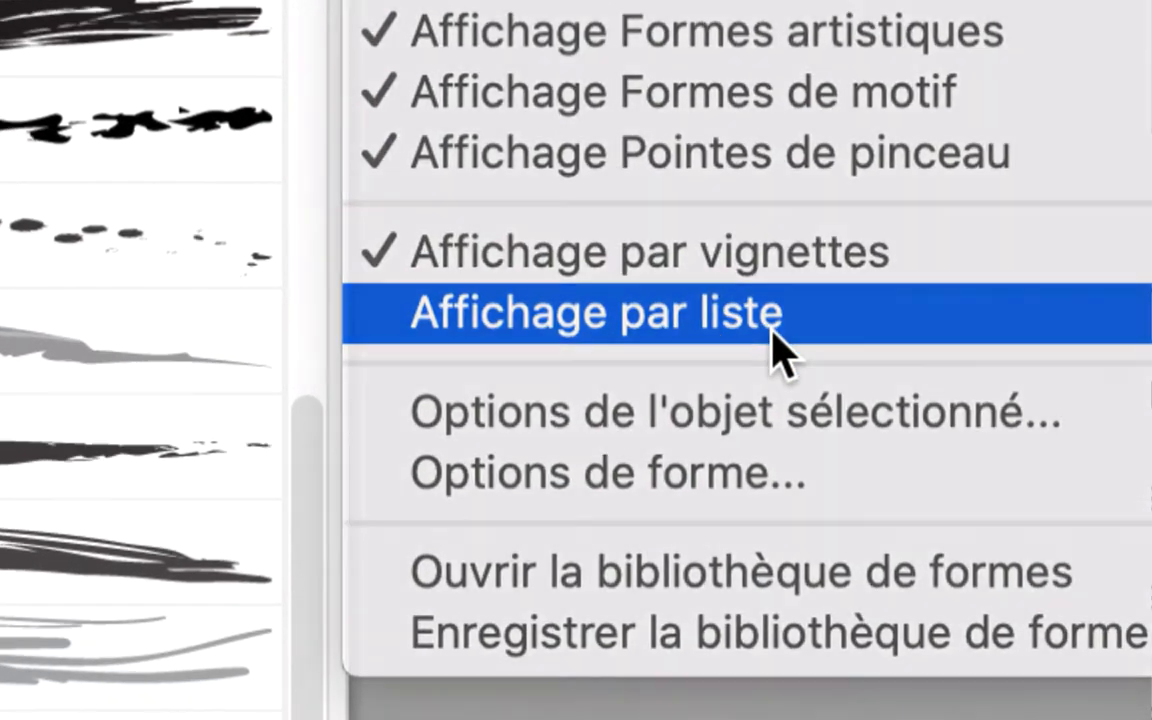
left_click(775, 316)
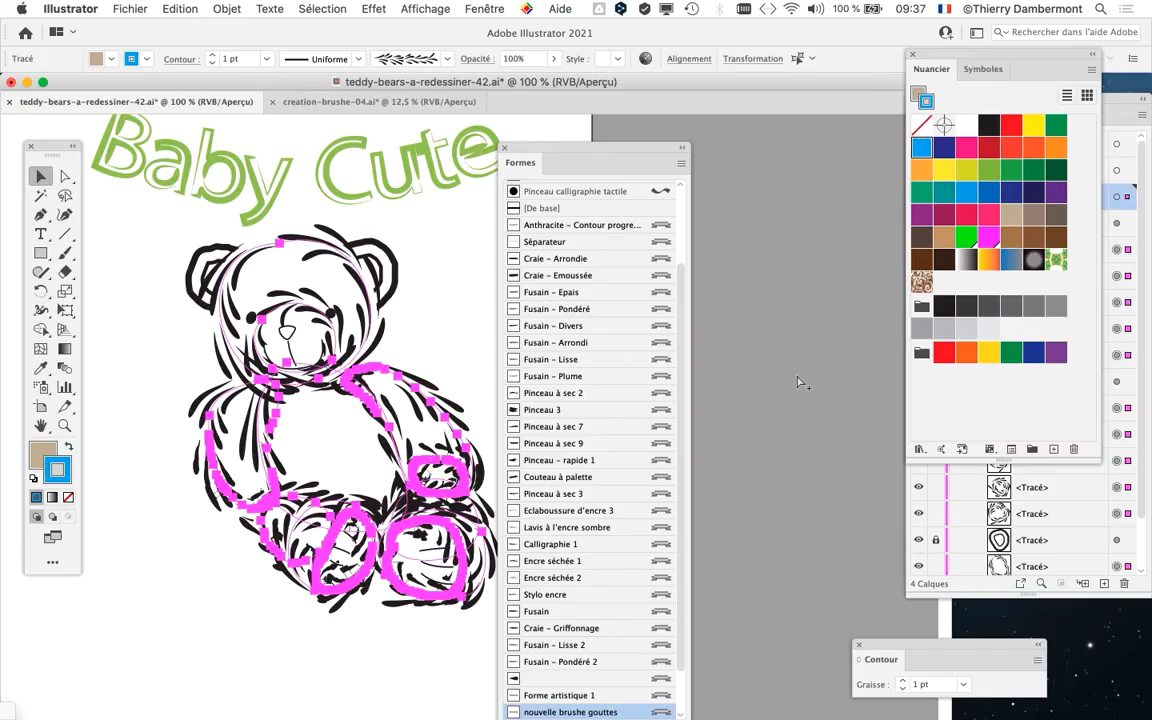
left_click_drag(571, 158, 724, 38)
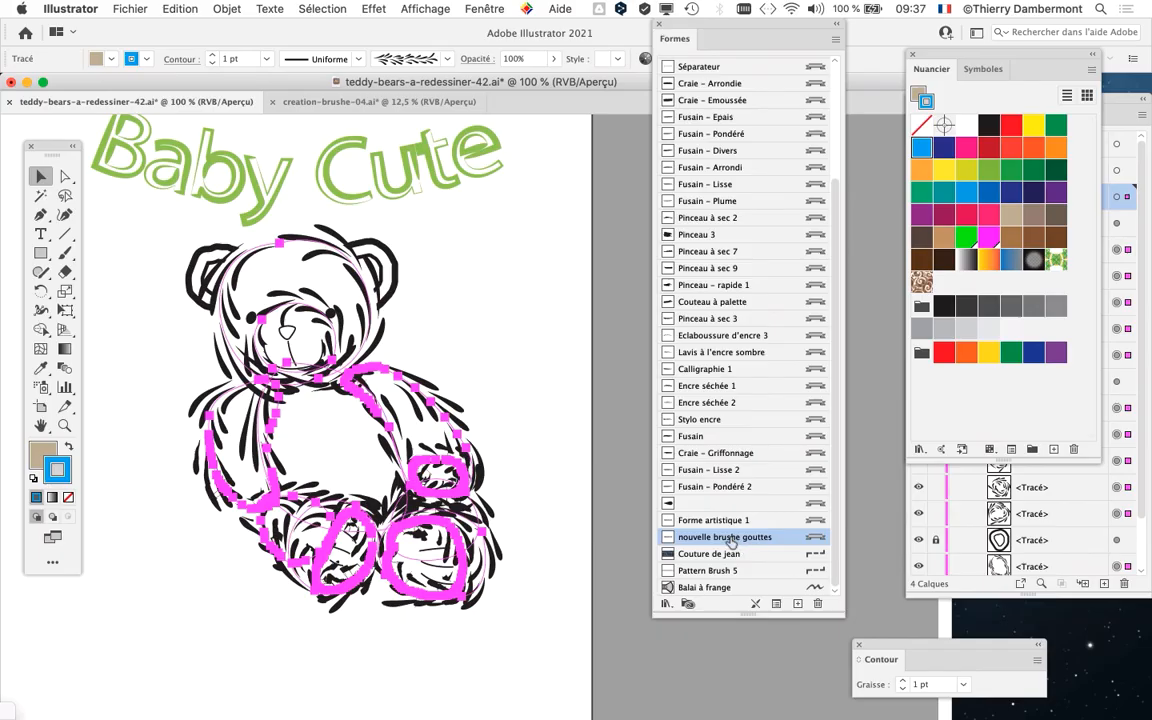
Set the colouring mode of the "nouvelle brushe gouttes" artistic brush to Teintes
double_click(731, 538)
left_click(668, 541)
double_click(668, 540)
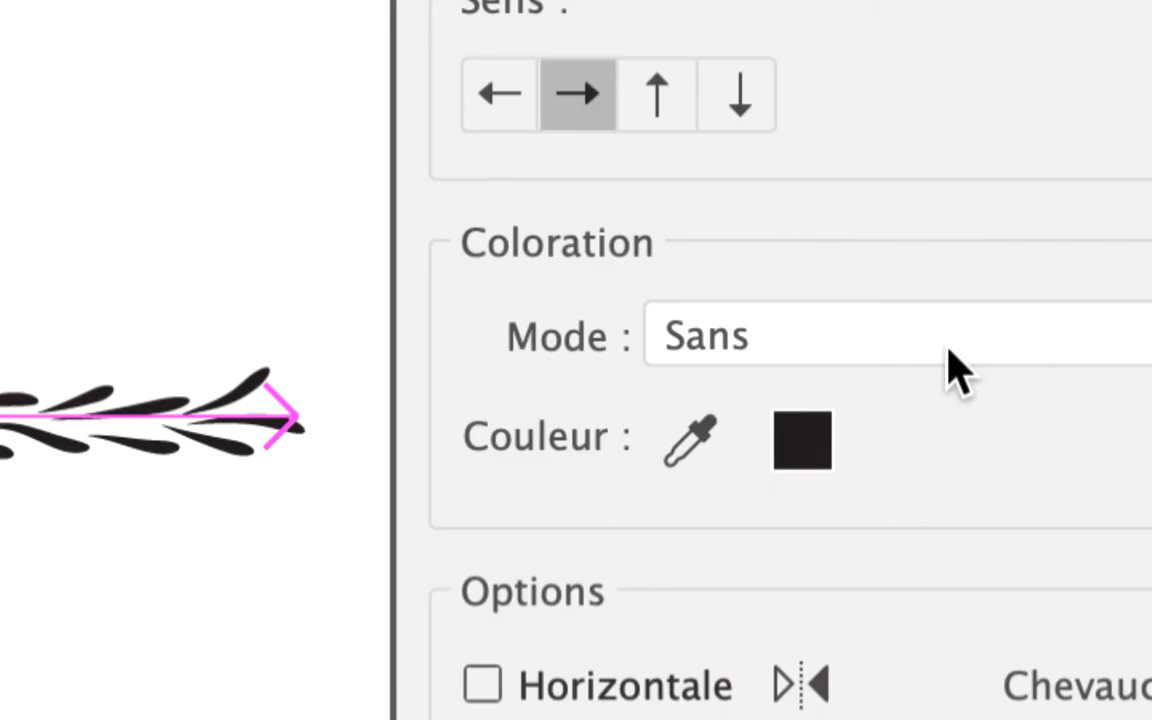
left_click(953, 368)
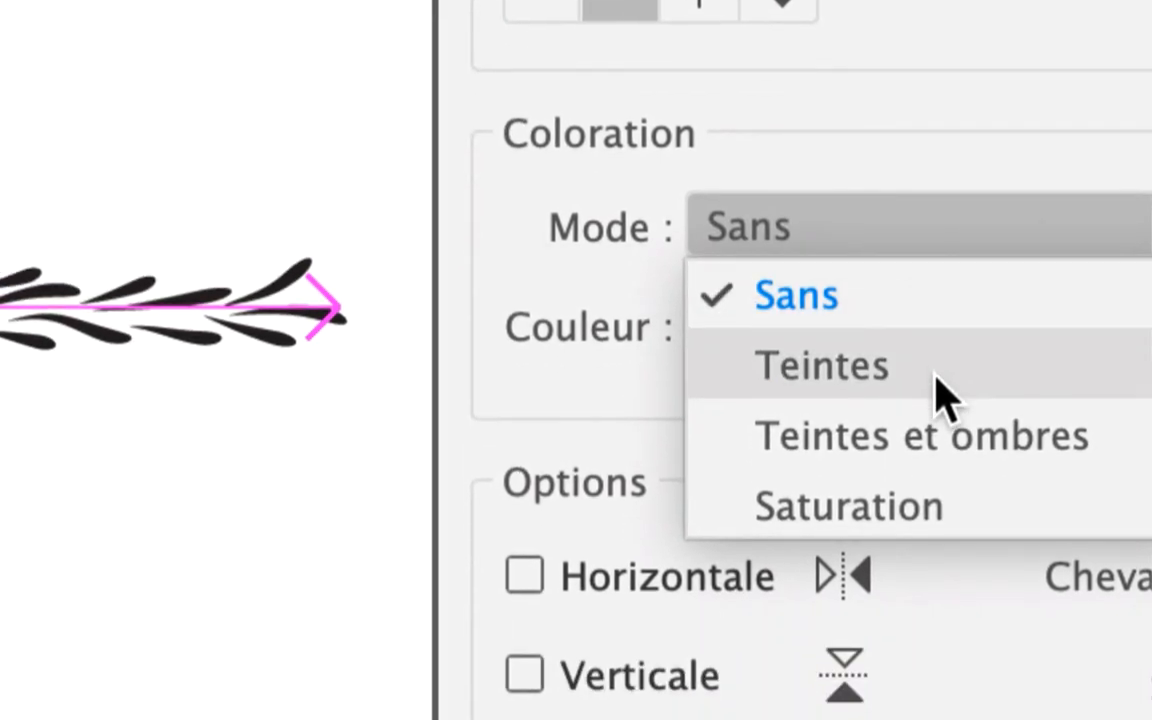
left_click(936, 374)
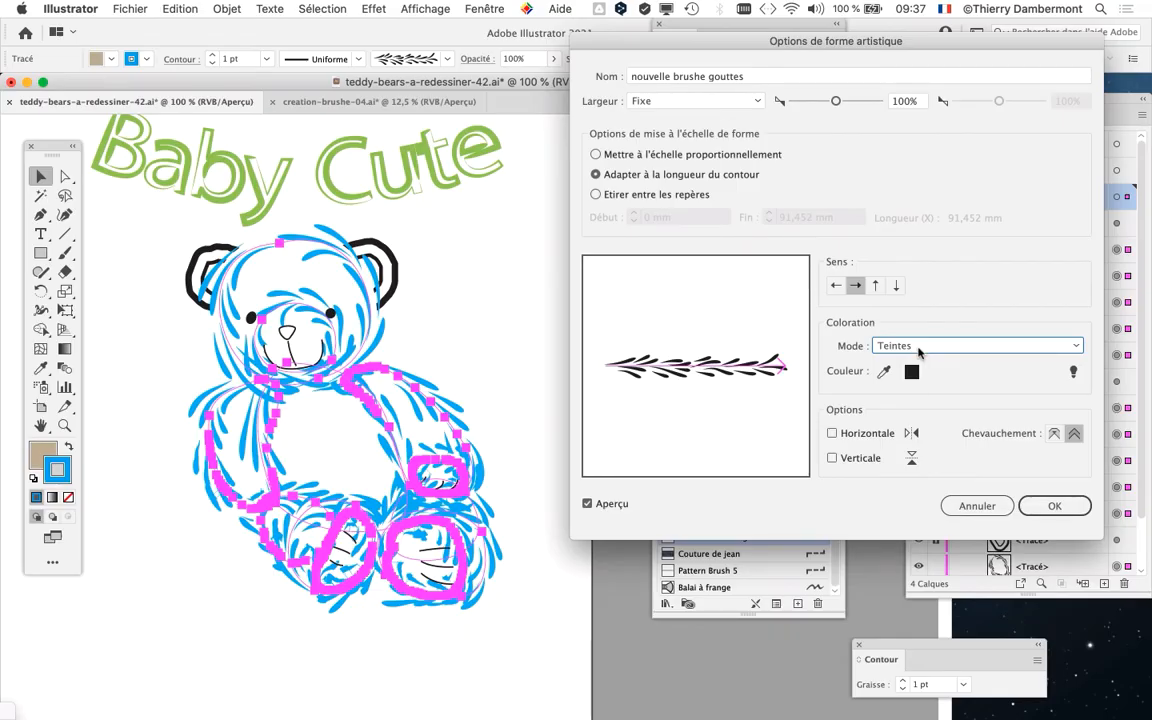
Compare the Sans and Teintes colouring modes on the bear, keep Teintes, and apply the brush change to the existing strokes
left_click(918, 348)
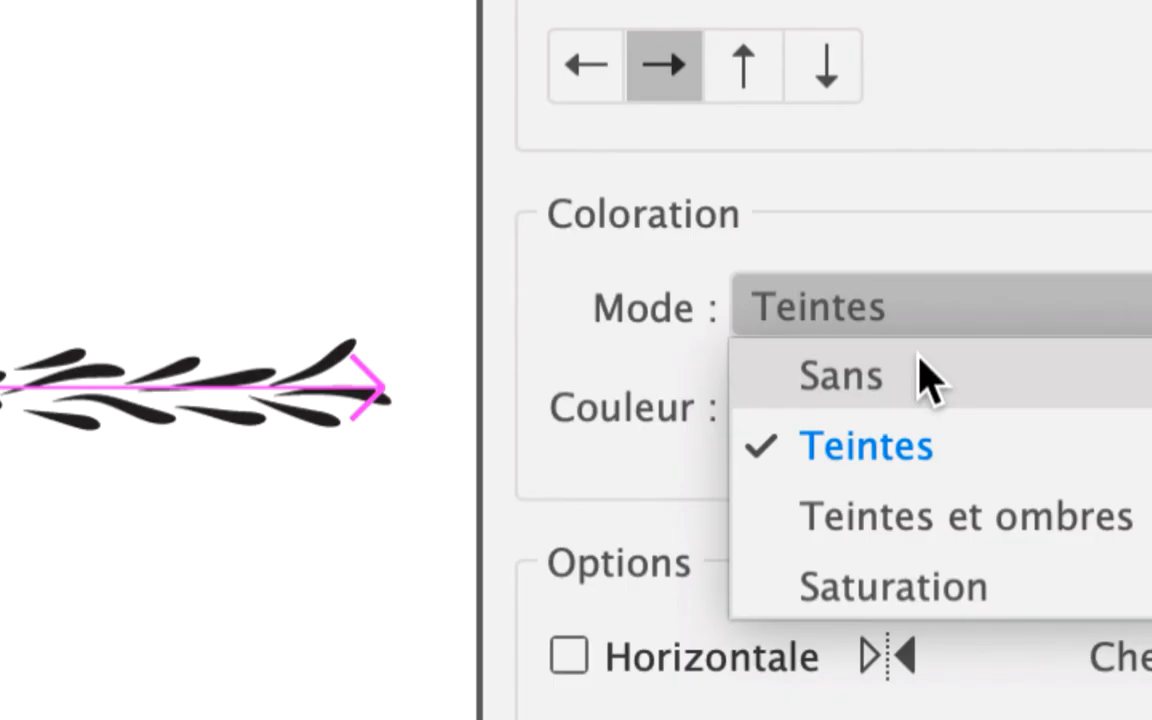
left_click(928, 378)
left_click(920, 332)
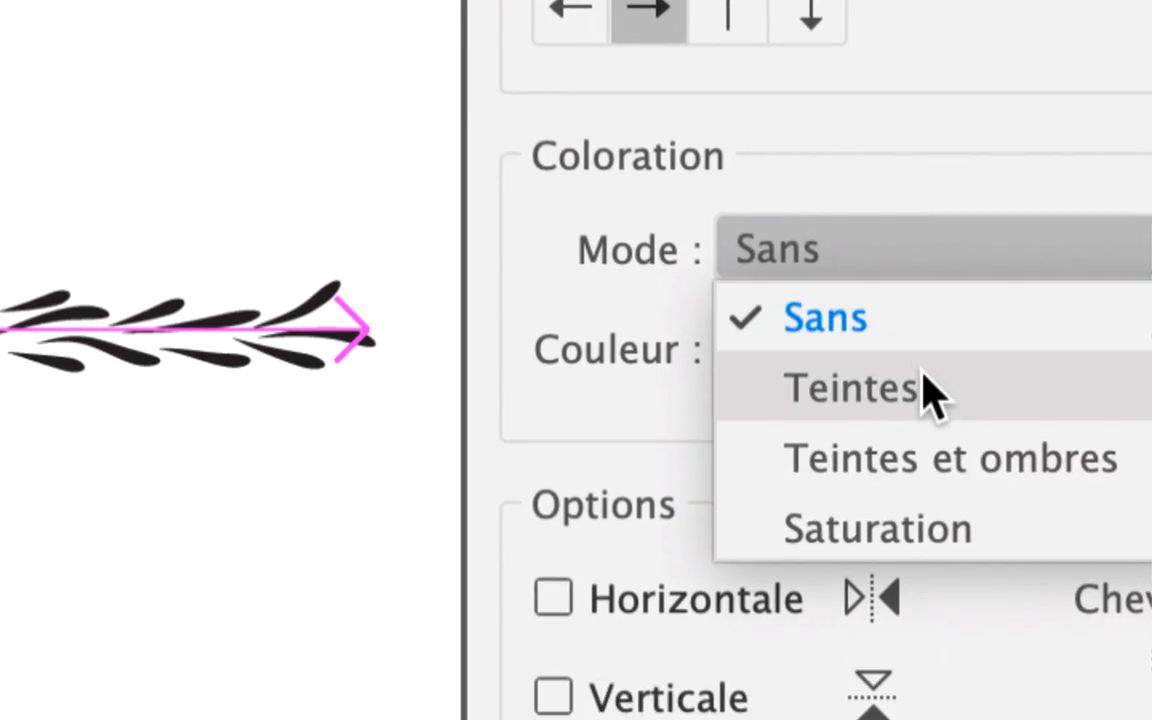
left_click(930, 390)
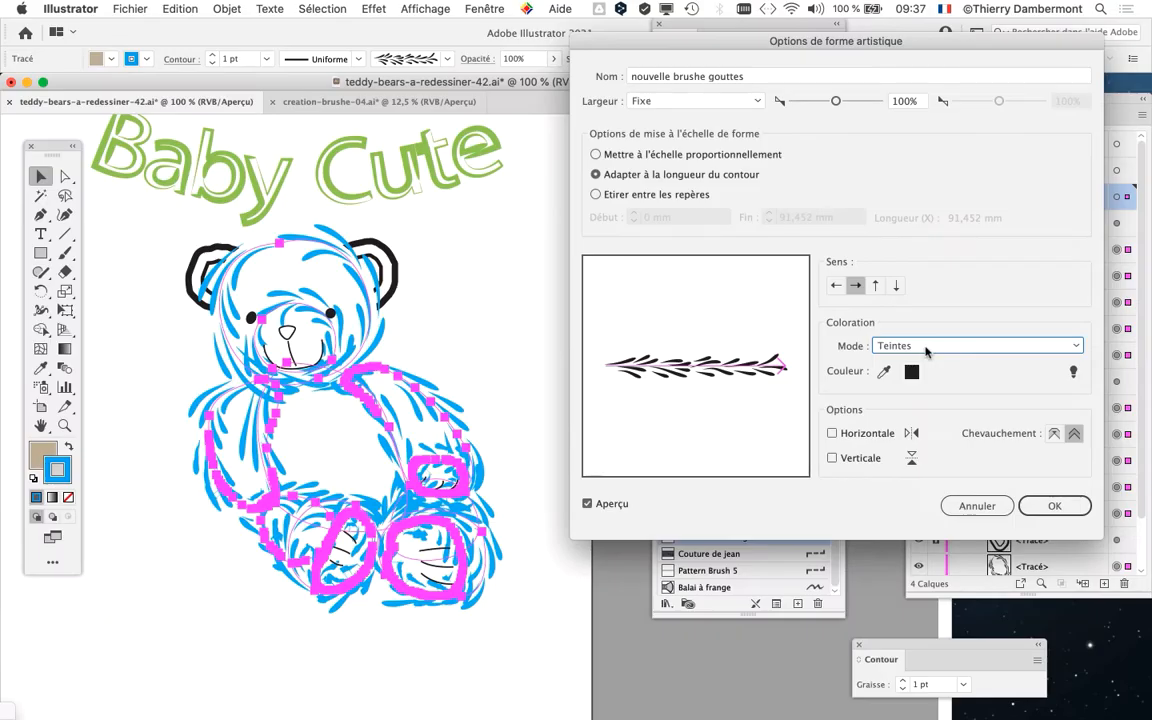
left_click(1053, 506)
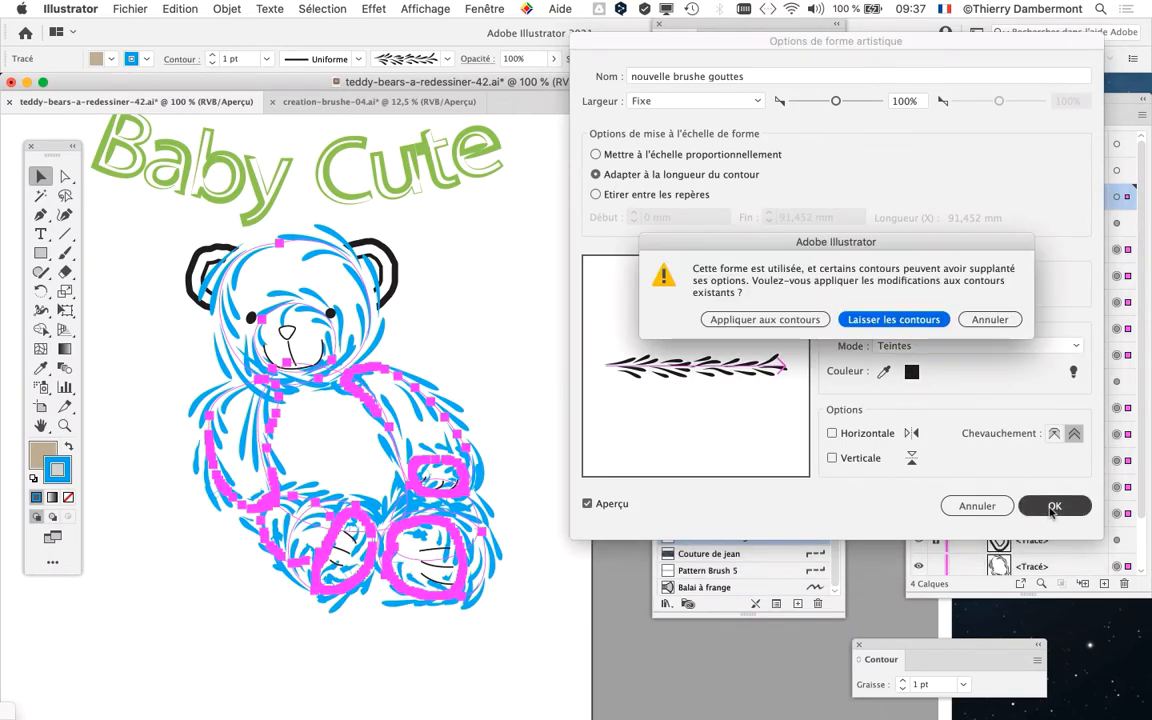
left_click(712, 319)
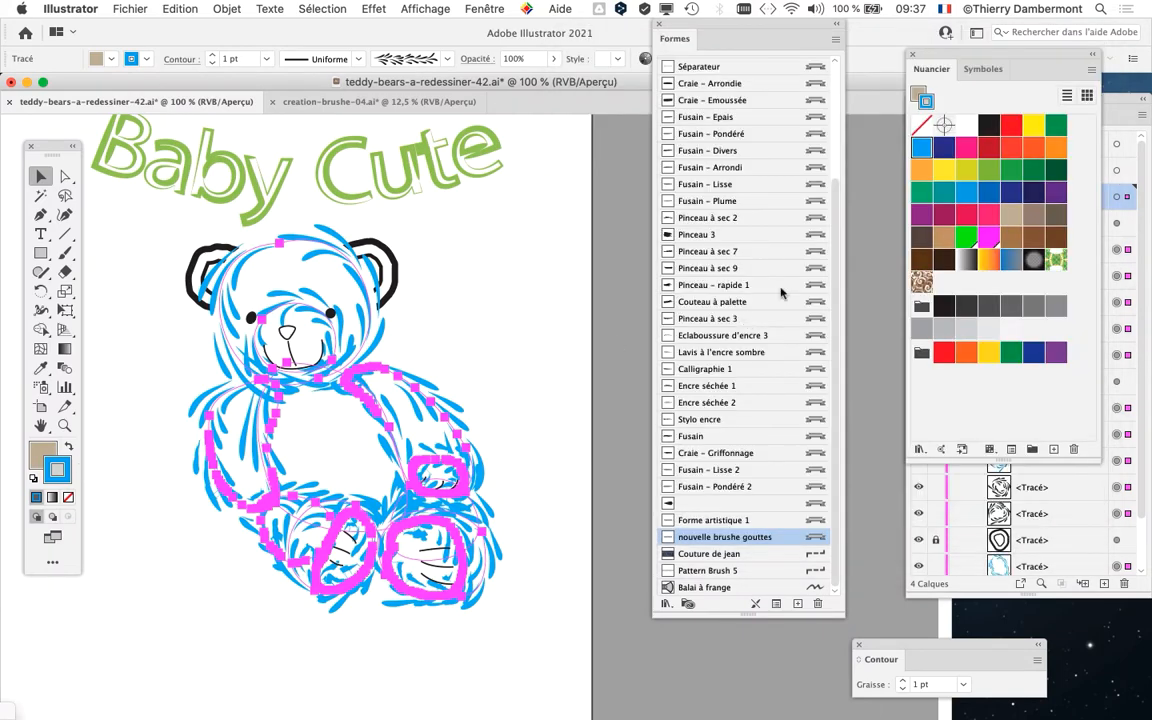
Try teal, red, yellow, orange, brown and beige stroke swatches on the bear's leafy outlines
left_click(944, 196)
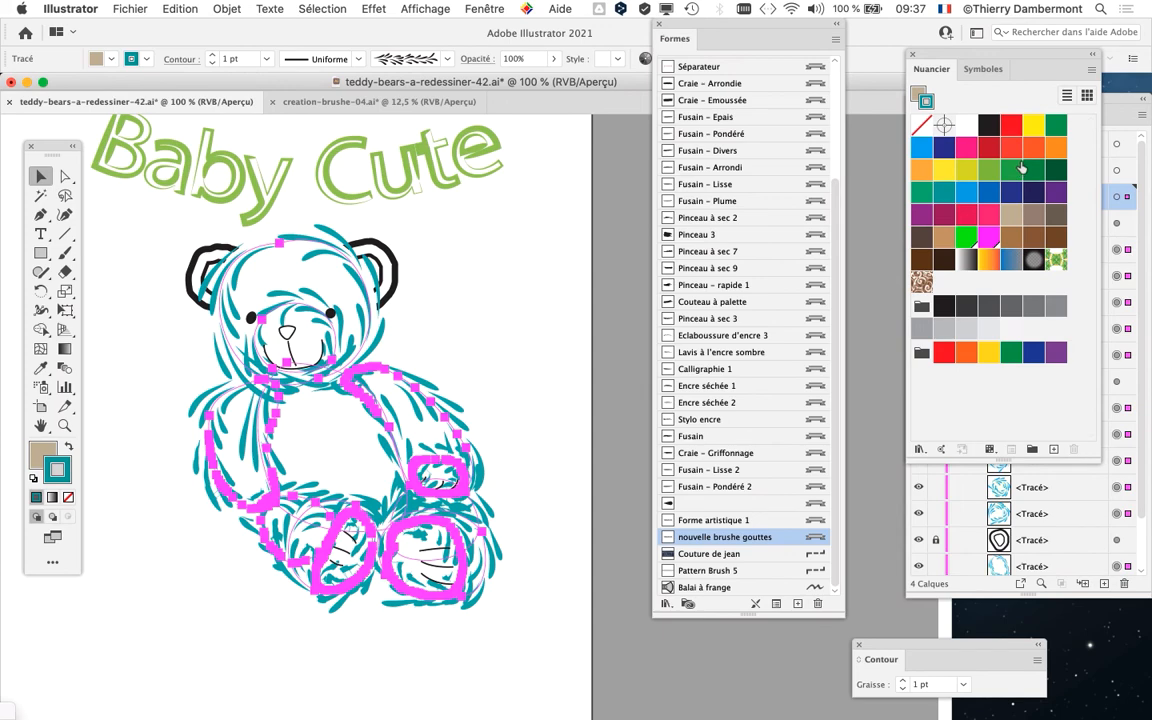
key("super+plus")
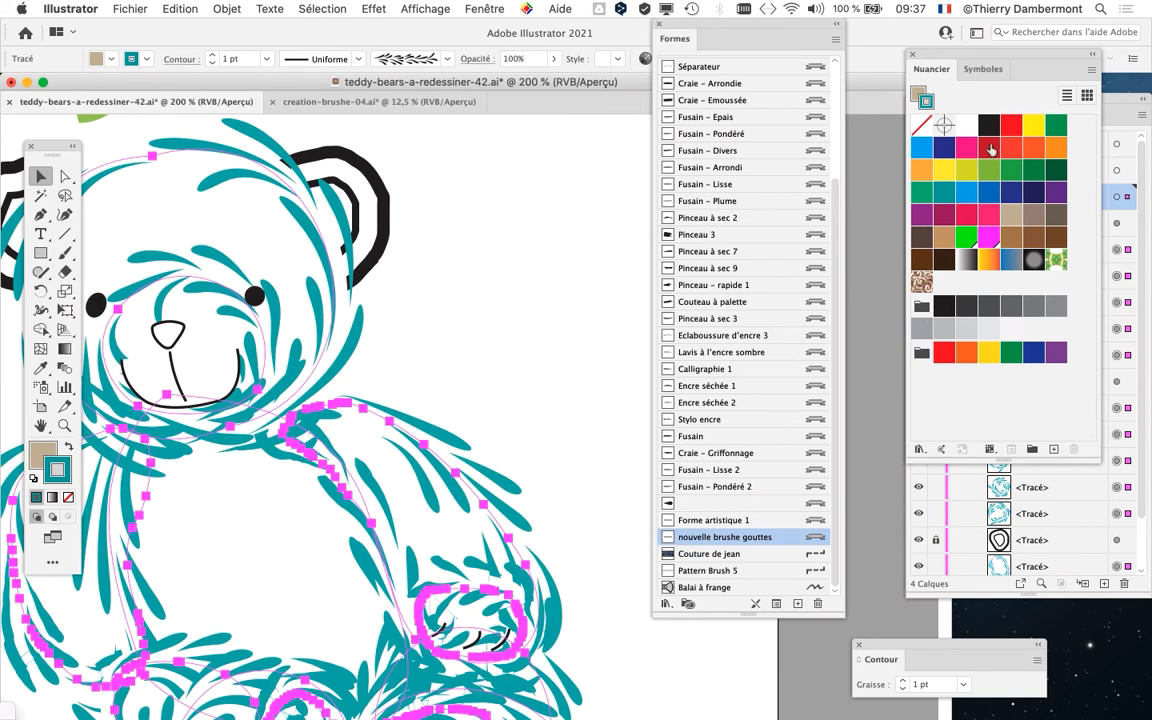
left_click(989, 147)
left_click(1034, 125)
left_click(1054, 148)
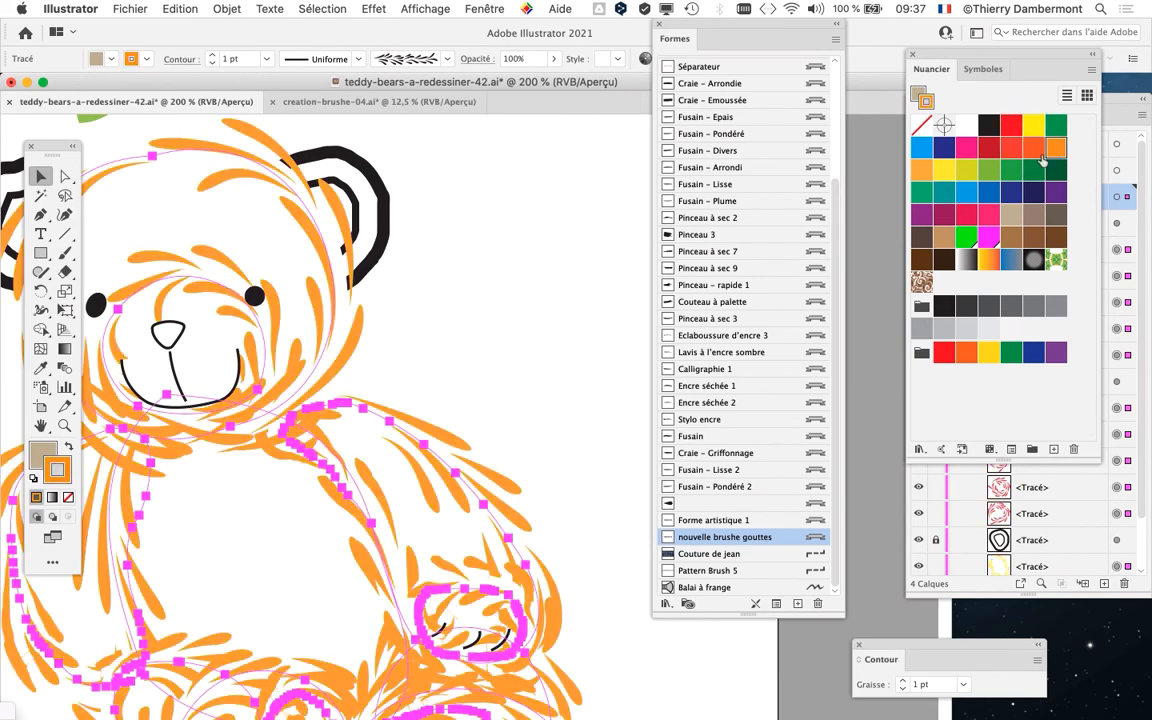
left_click(1050, 237)
left_click(1034, 236)
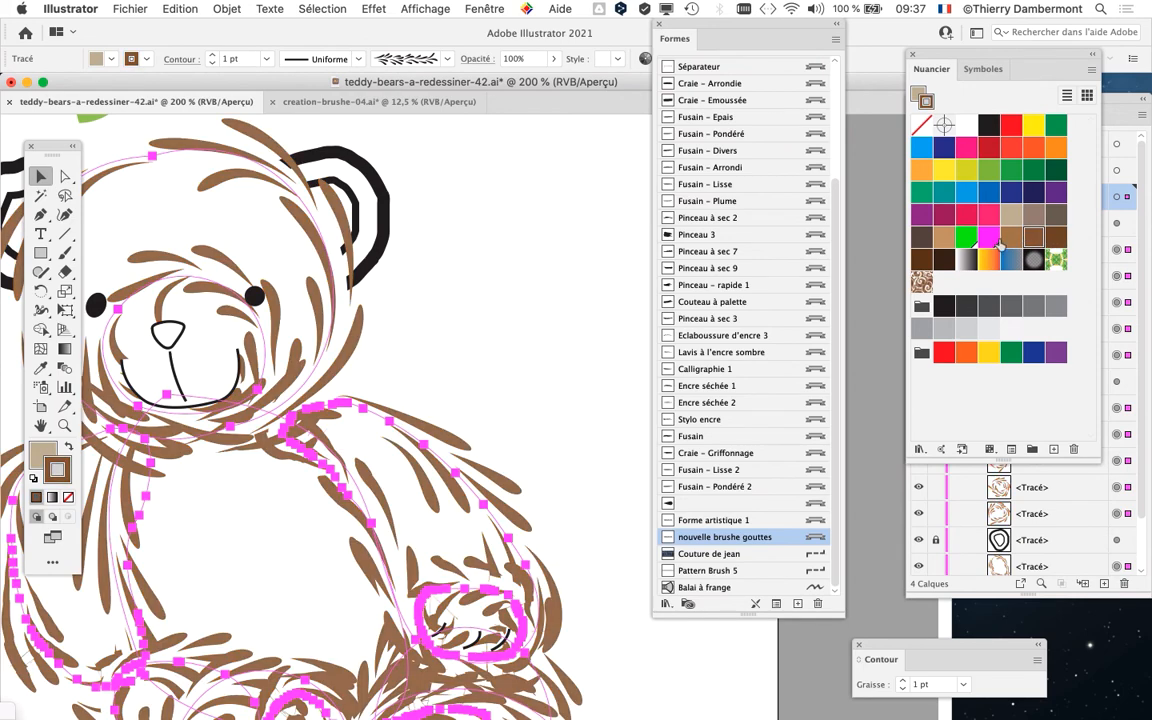
left_click(945, 238)
left_click(1011, 216)
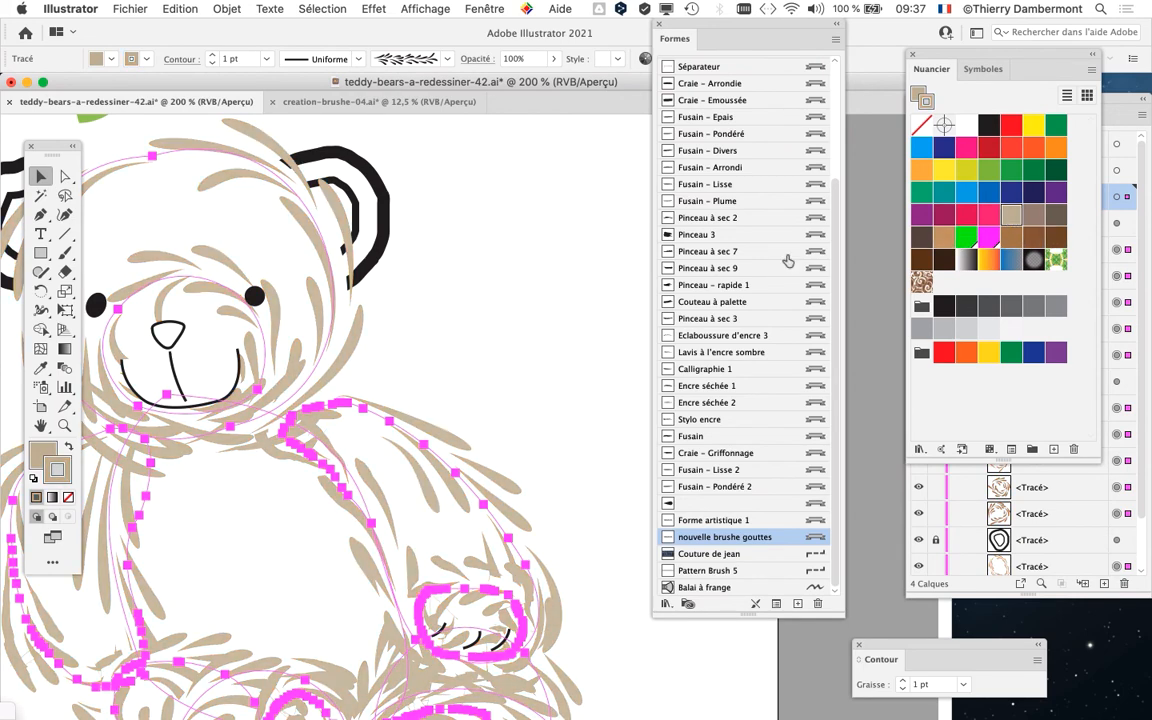
Test dark brown, tan and light green strokes on the bear's outlines, settle on medium green, and deselect the paths
scroll(391, 351, "down", 1)
left_click_drag(365, 372, 463, 307)
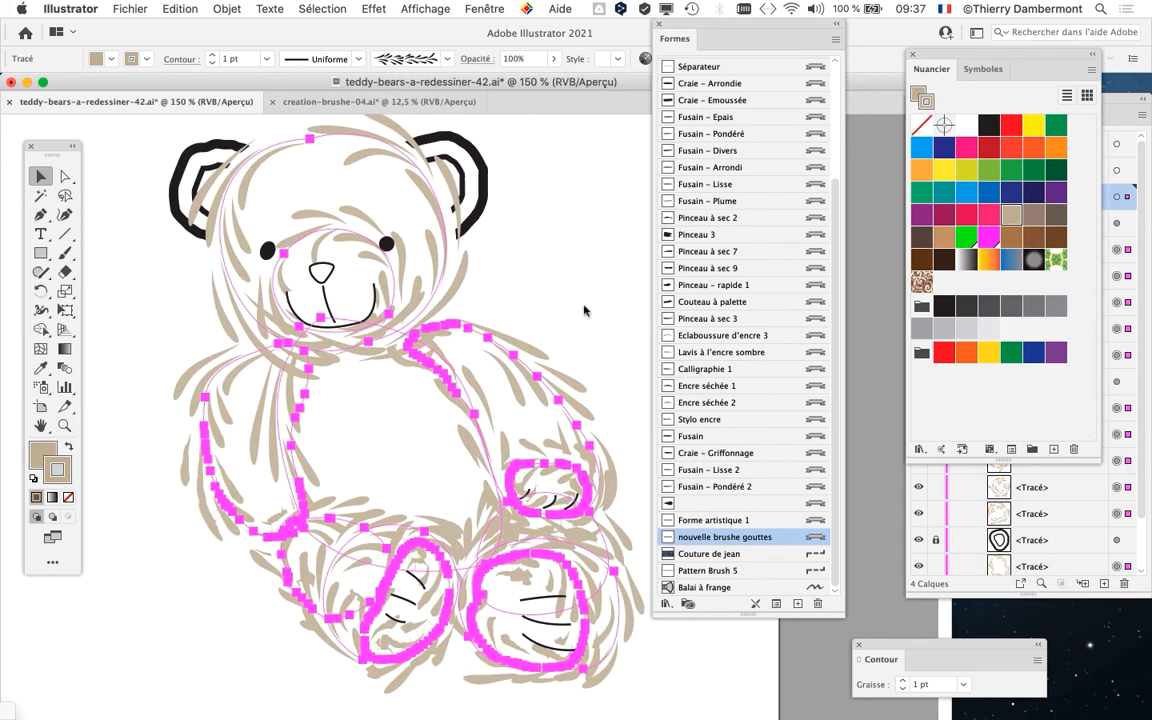
left_click(921, 238)
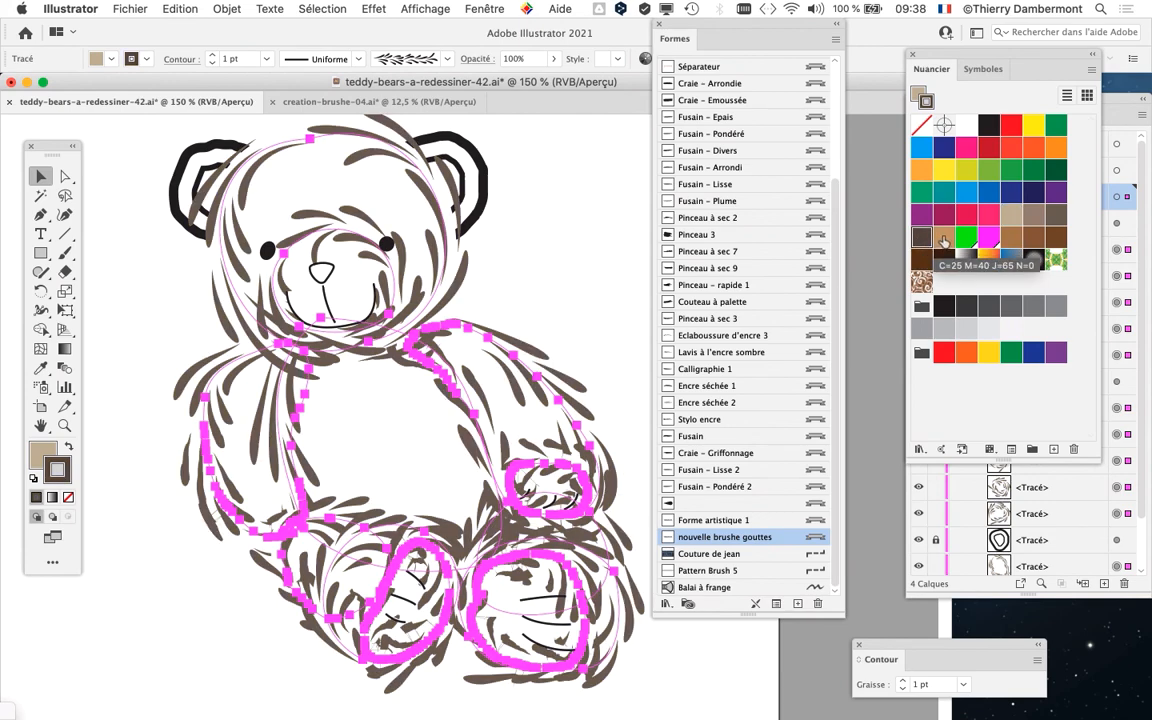
left_click(944, 238)
left_click(988, 170)
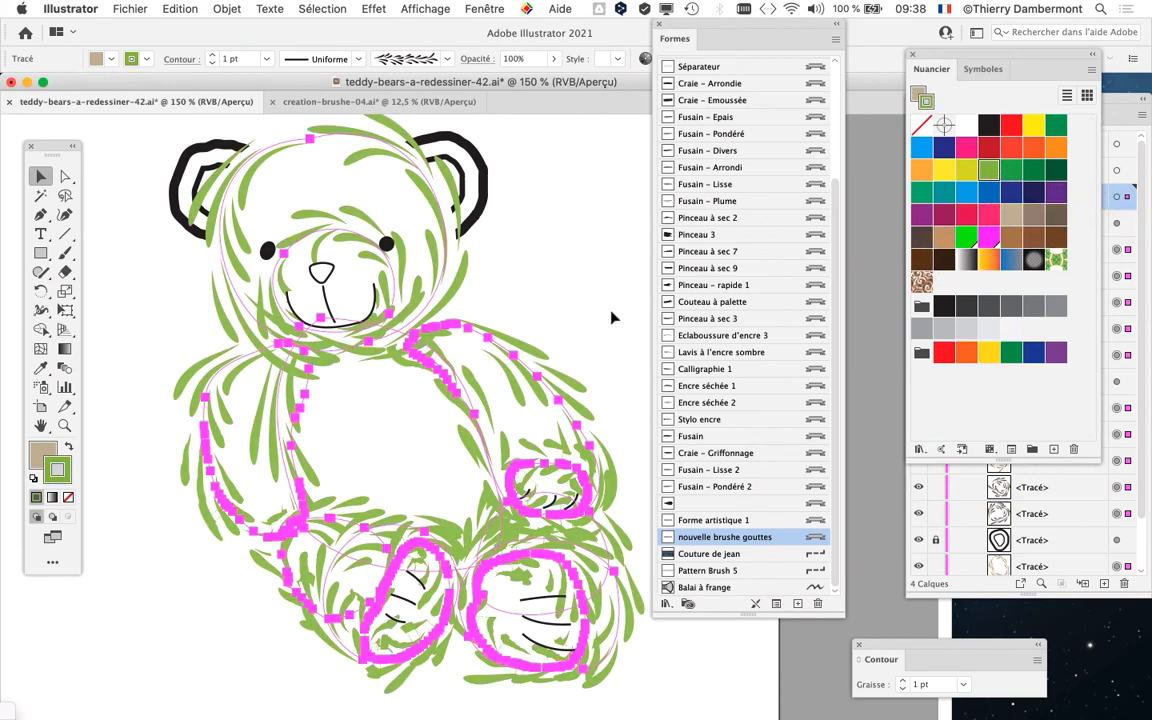
scroll(522, 342, "down", 1)
left_click(1010, 172)
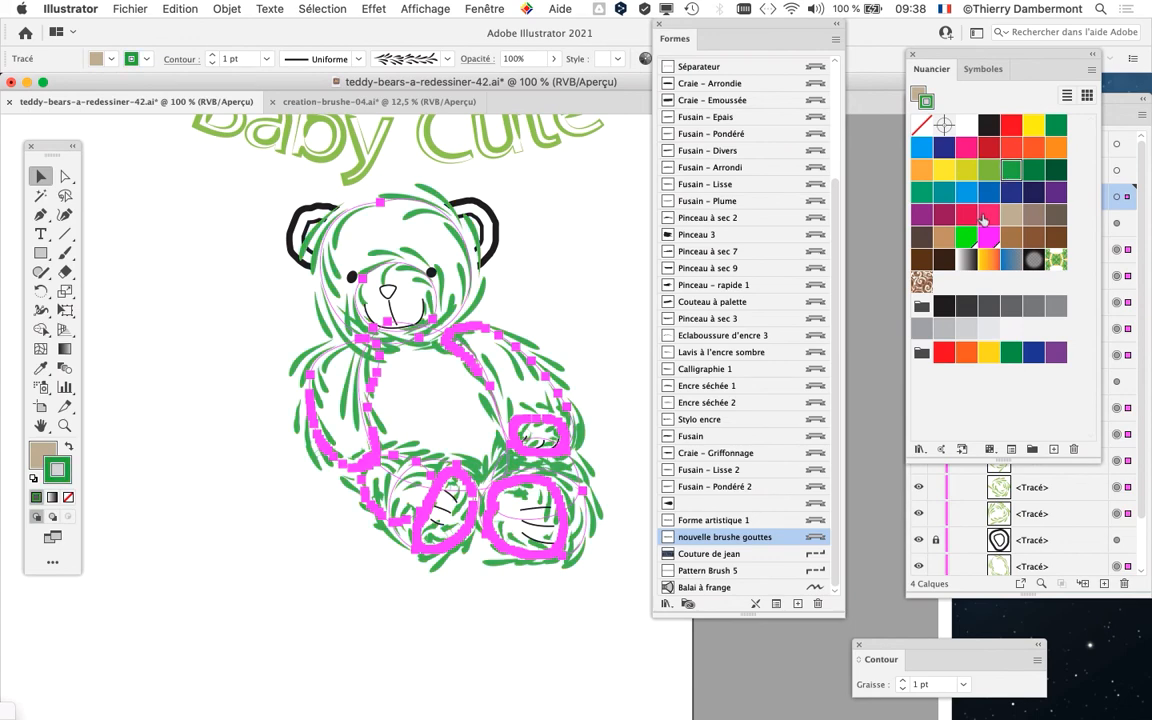
left_click(602, 278)
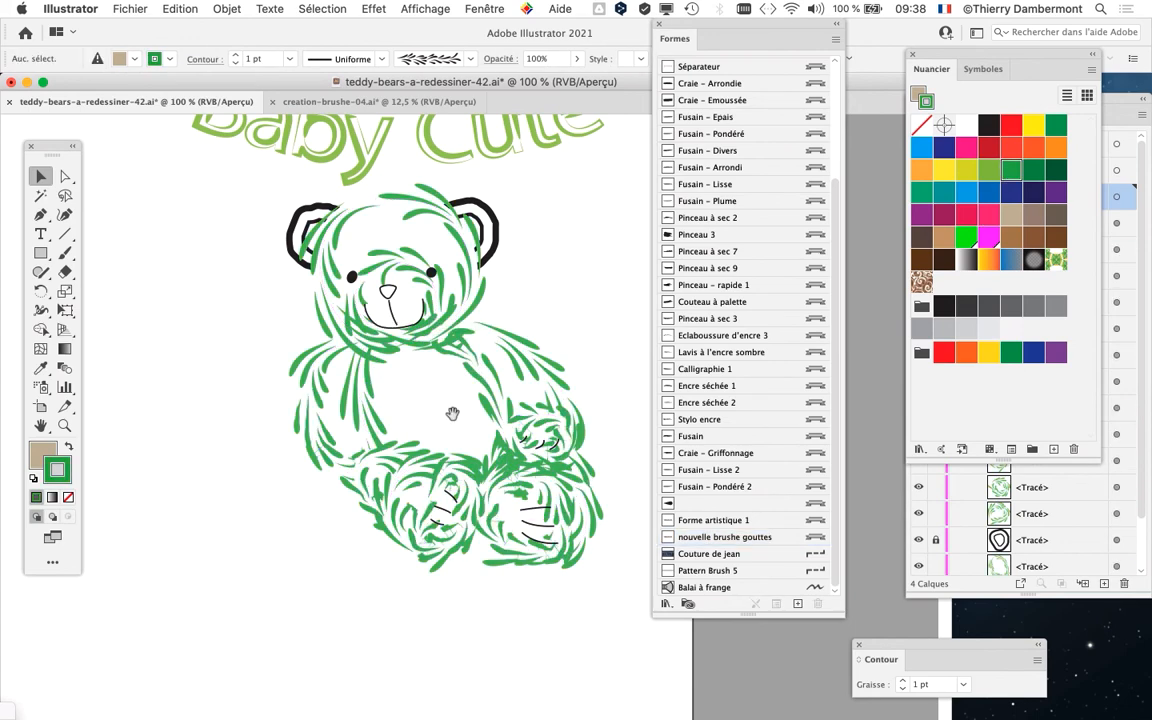
Isolate the outline of the bear's raised arm beside the brushes window, and move the tools and document windows to uncover the isolation bar
scroll(442, 400, "up", 1)
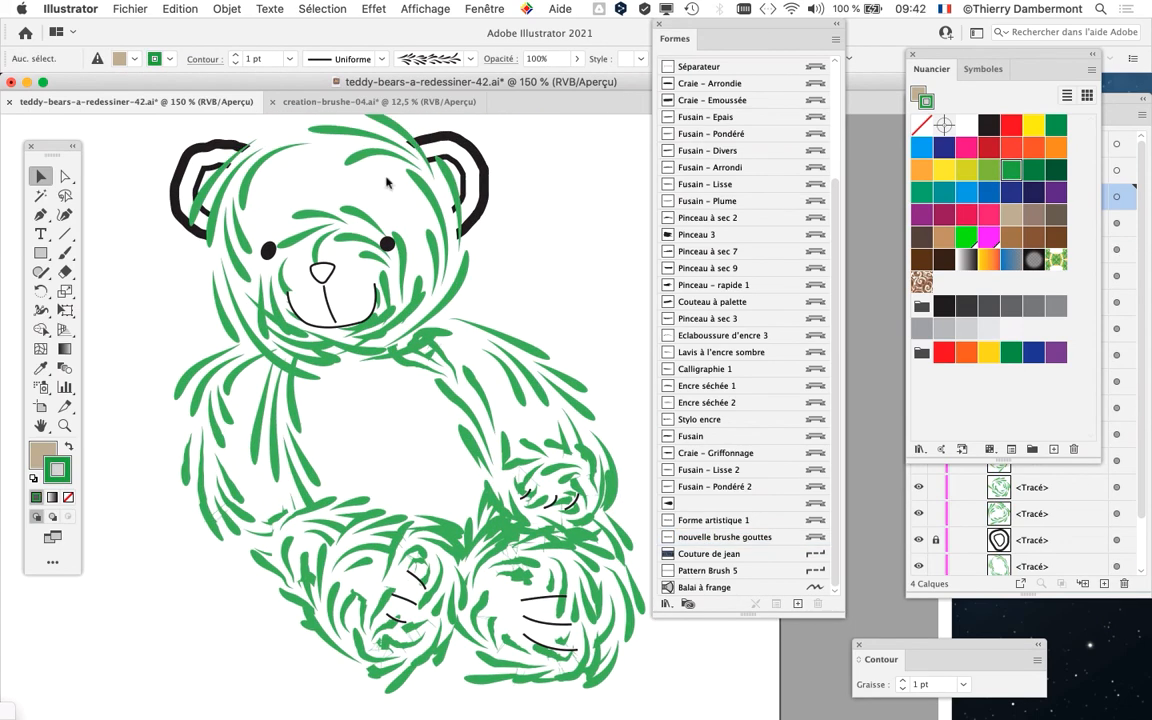
mouse_move(686, 33)
left_mouse_down()
mouse_move(708, 51)
mouse_move(750, 148)
mouse_move(724, 145)
left_mouse_up()
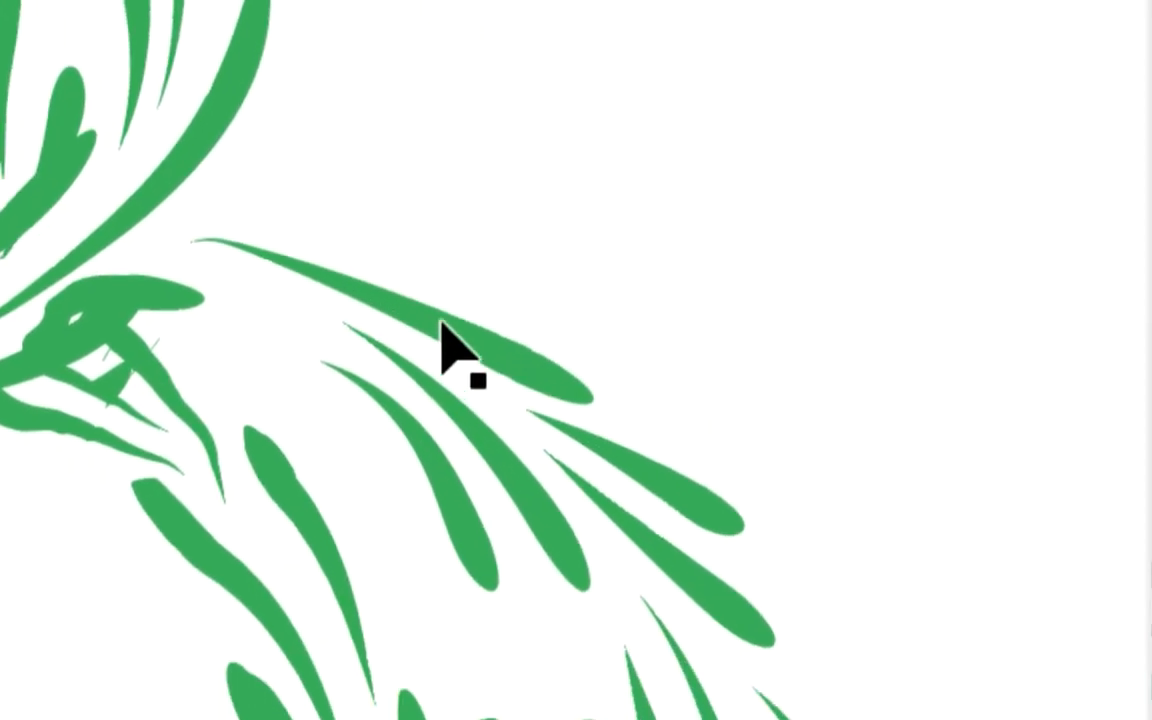
left_click(442, 342)
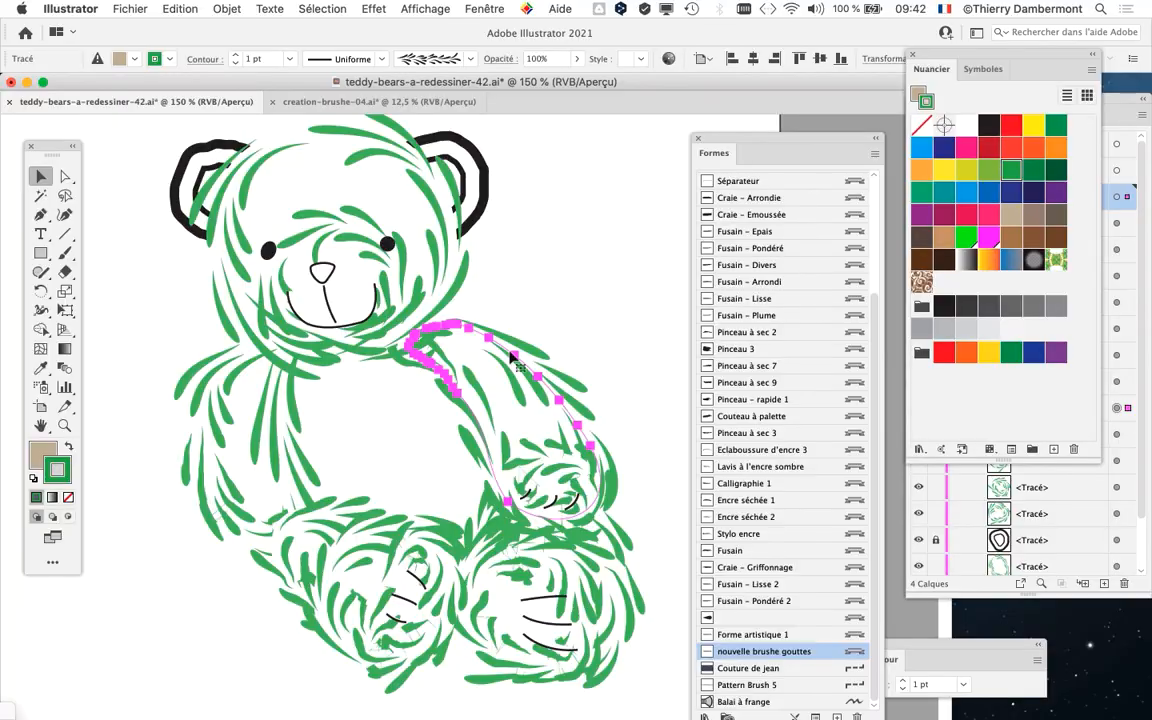
double_click(525, 368)
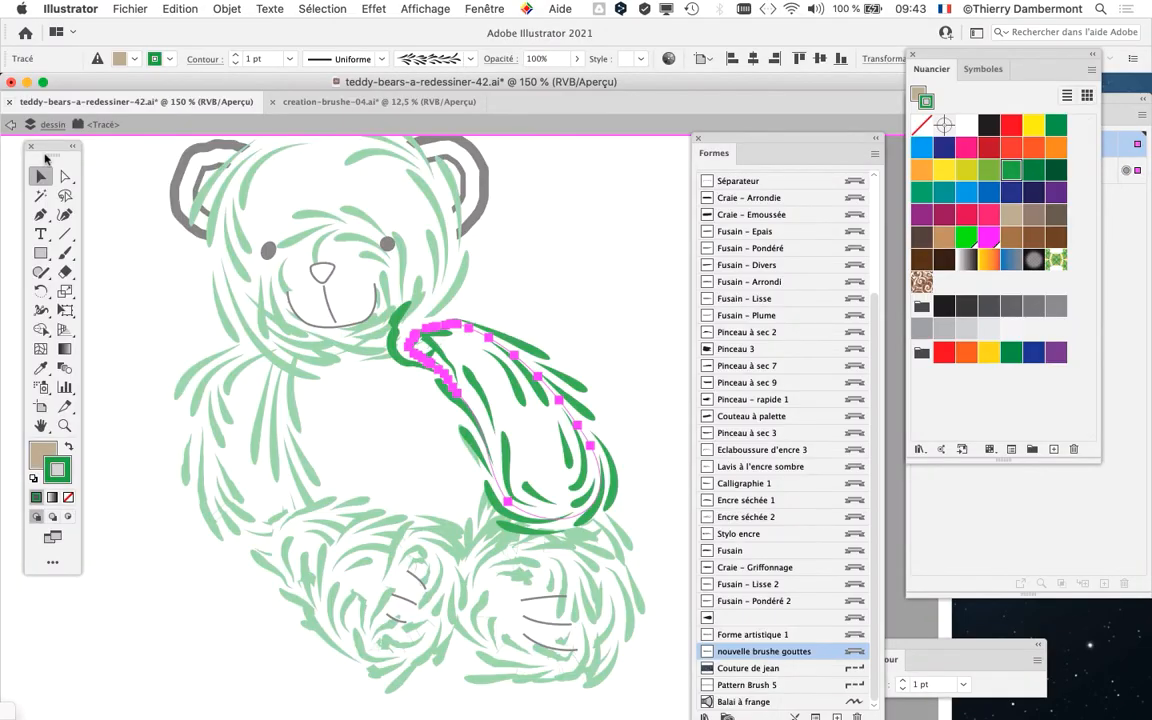
left_click_drag(45, 153, 32, 213)
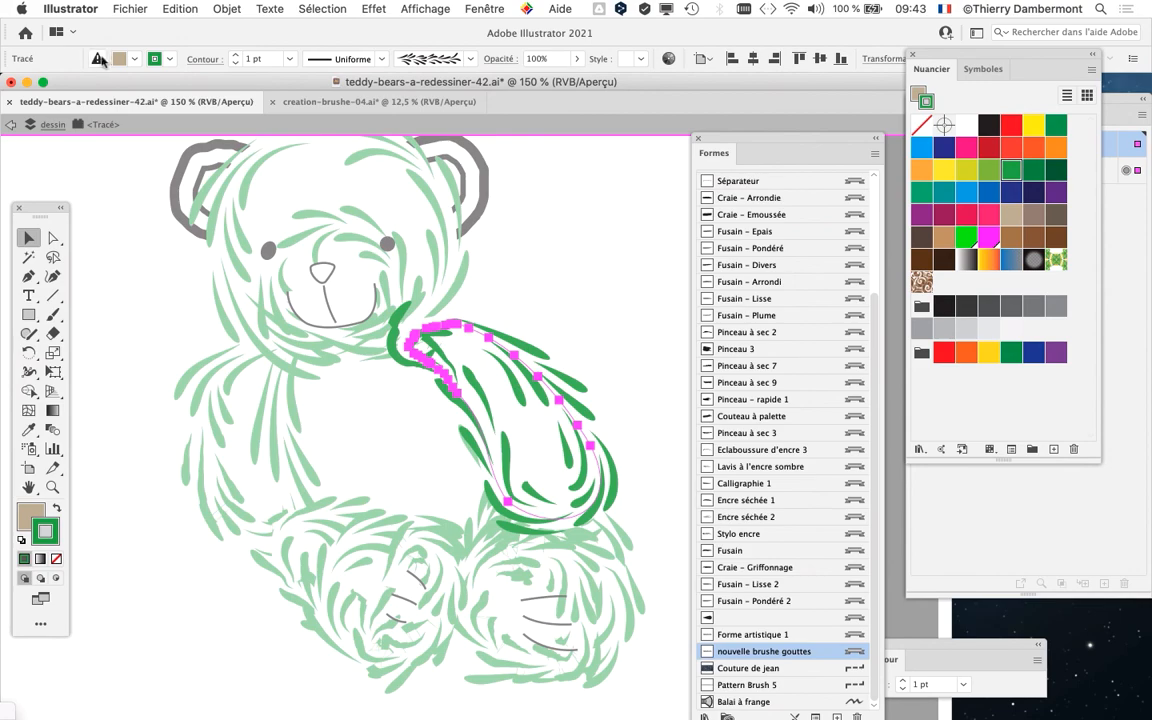
left_click_drag(107, 81, 300, 84)
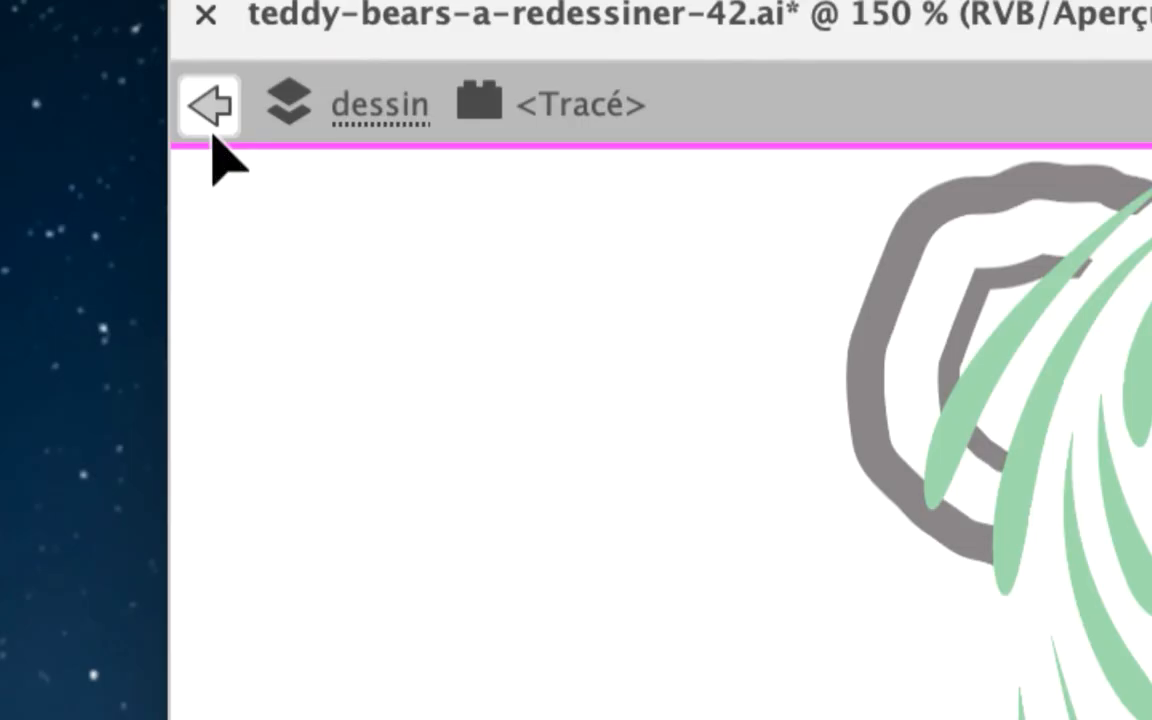
Exit isolation mode completely and move the bear's document window aside so the whole bear is uncovered
left_click(211, 108)
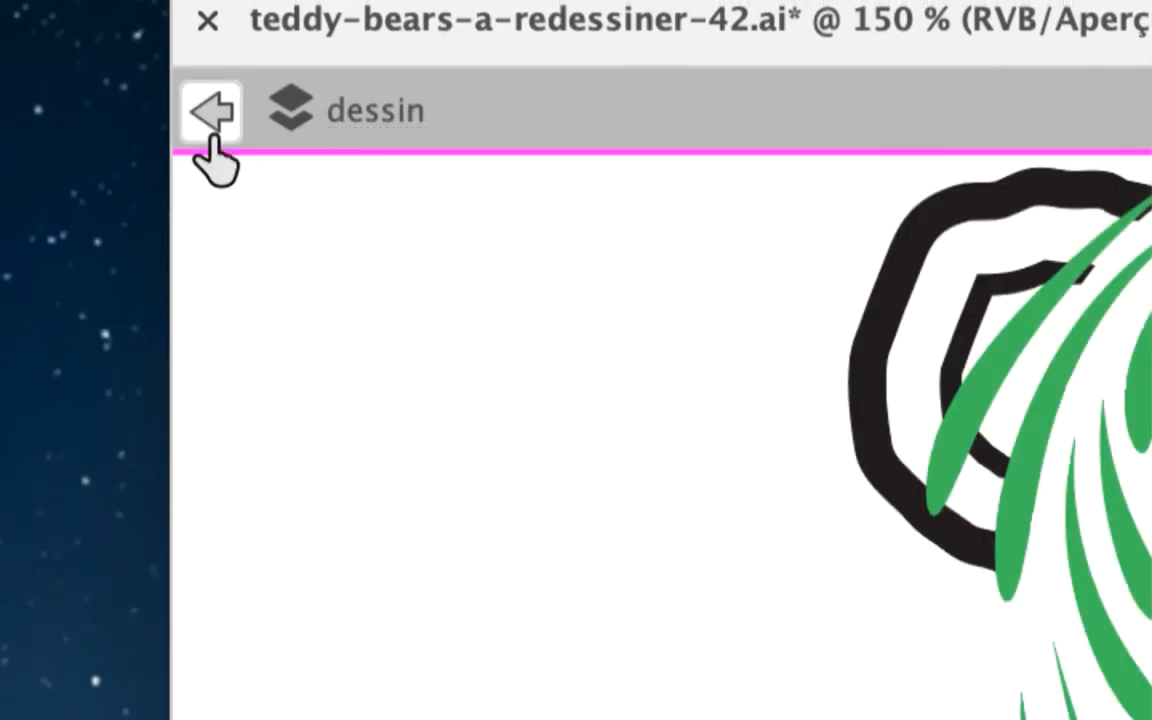
left_click(210, 130)
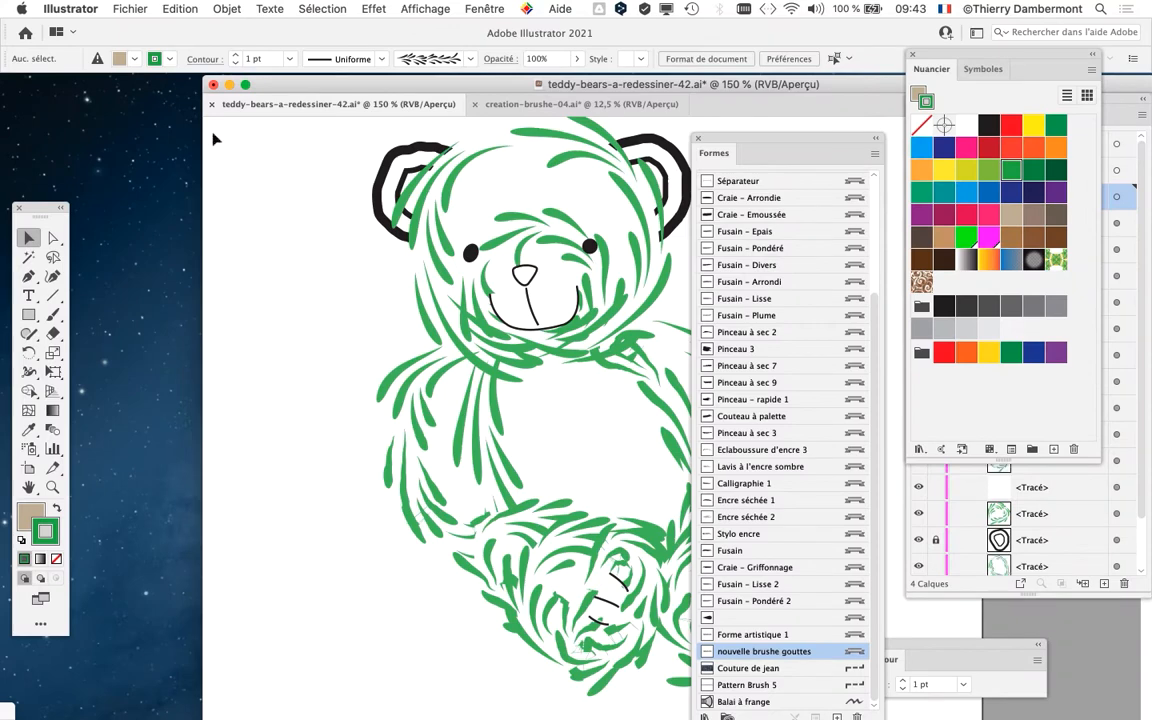
left_click_drag(281, 89, 77, 87)
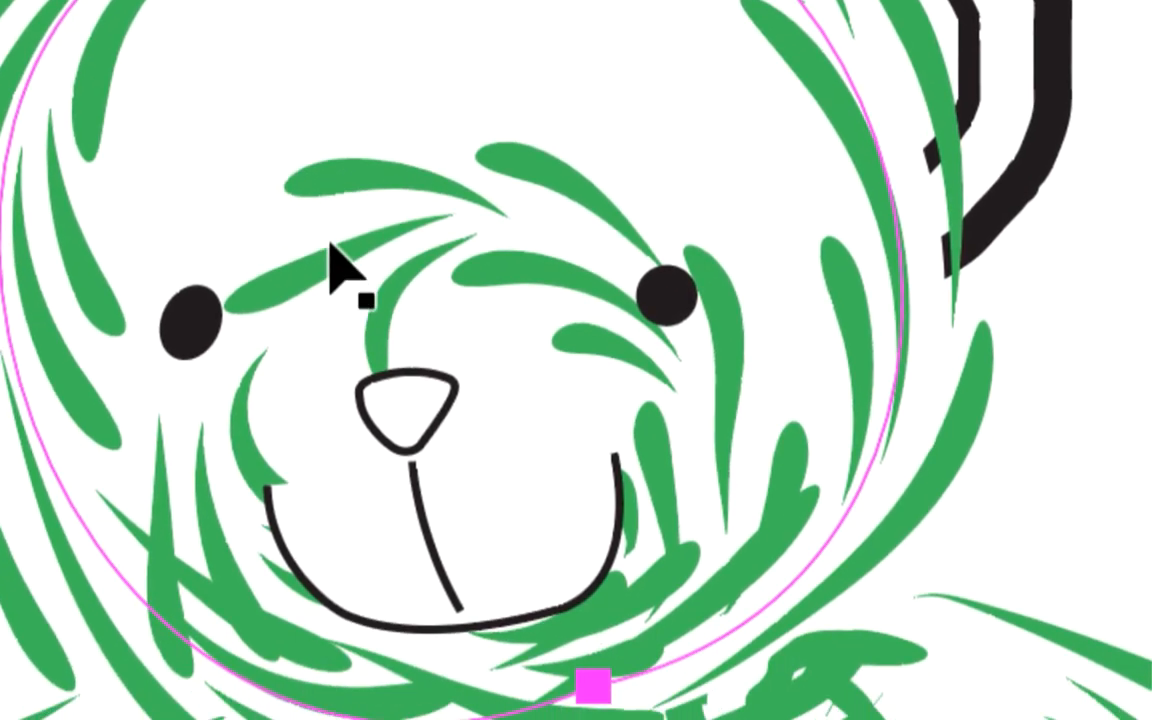
Check direct path selection without isolation by selecting the bear's muzzle outline and the outline of its lowered arm
left_click(351, 340)
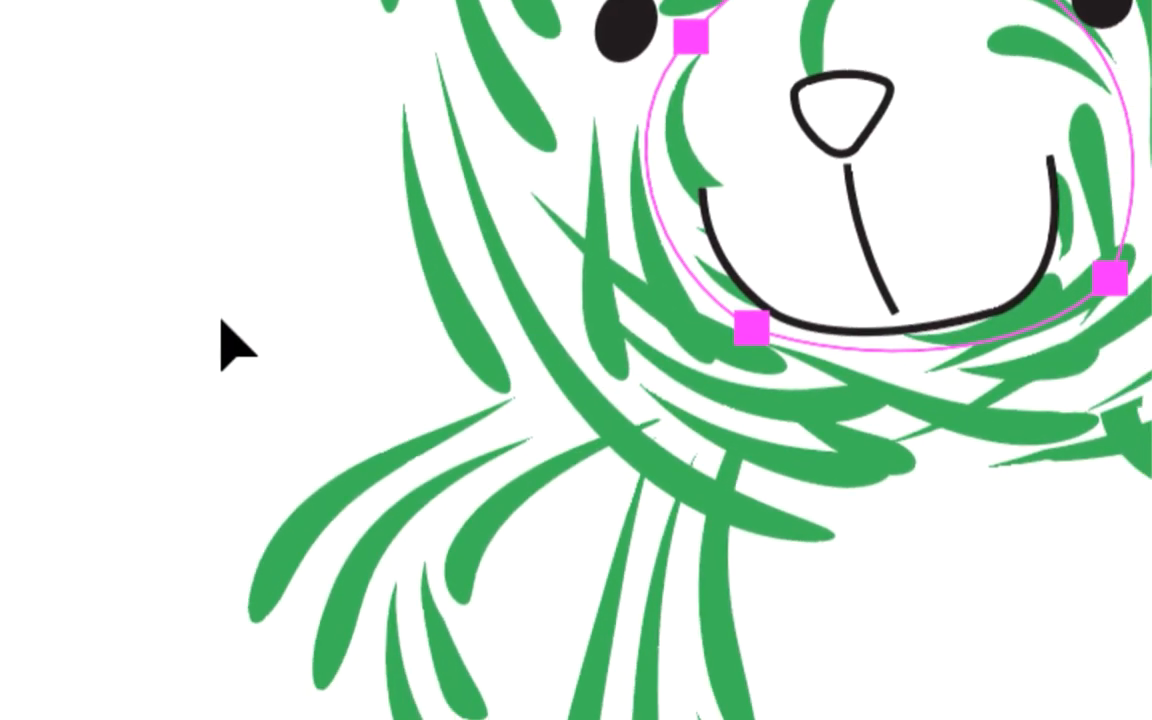
key("a")
key("v")
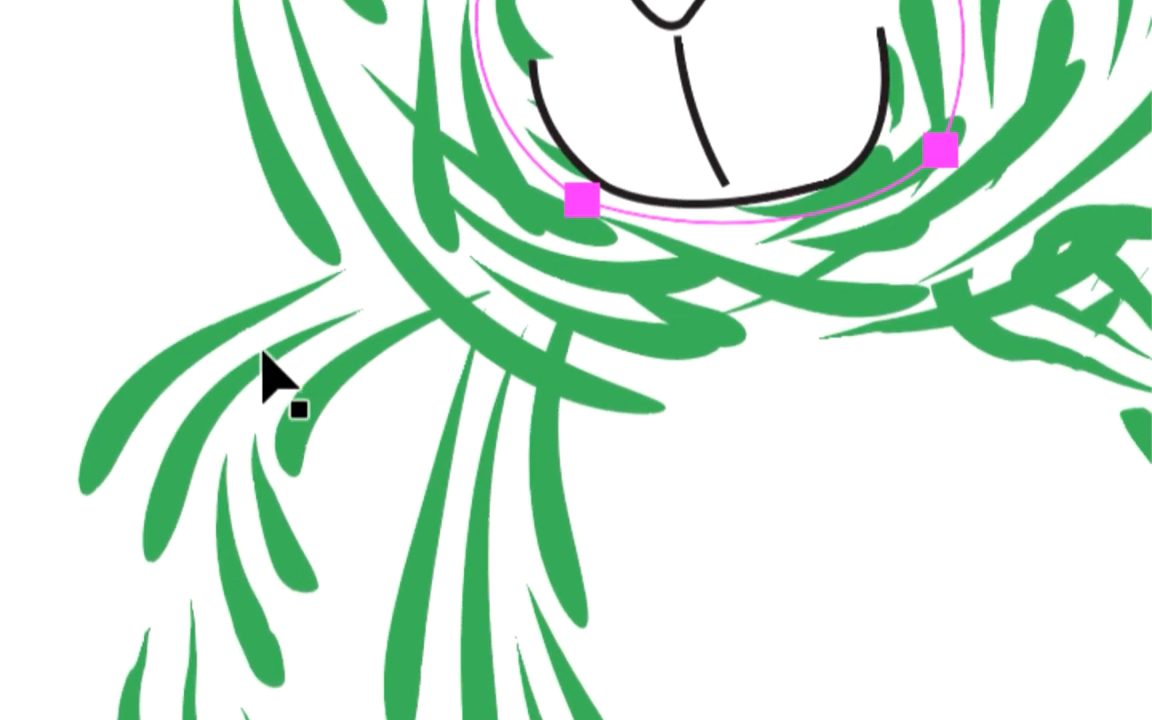
left_click(439, 509)
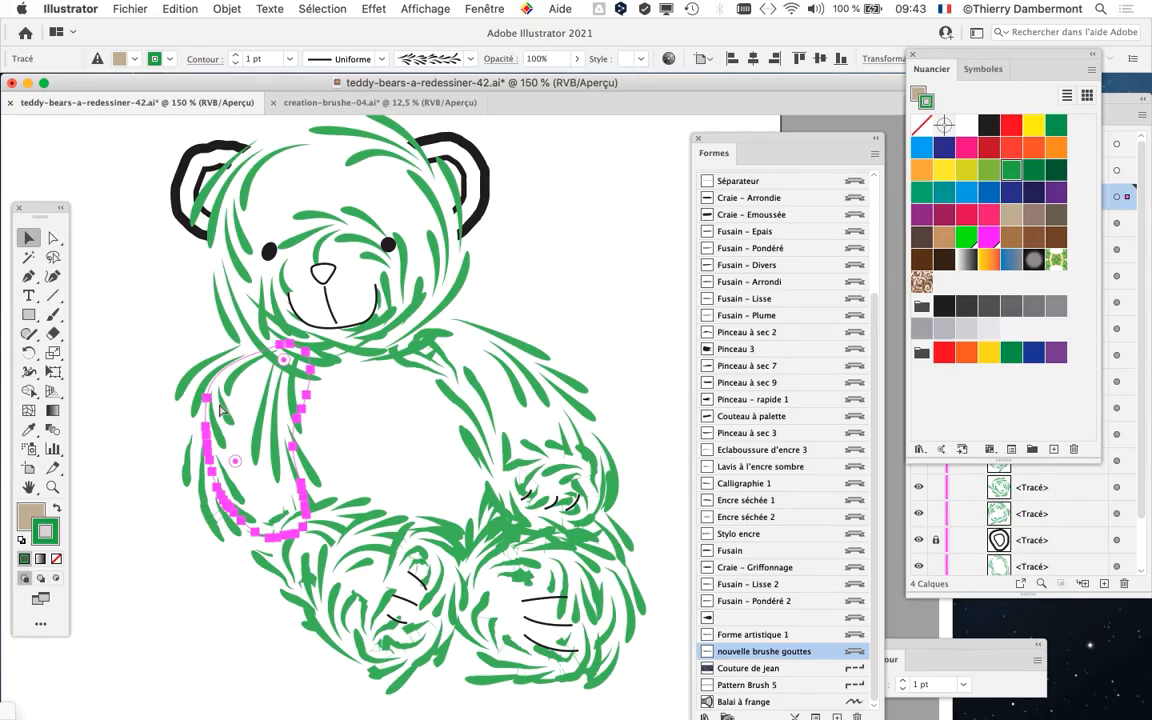
Examine the bear's bare paths in outline view by selecting the body, shoulder and head contours, and return to preview
key("super+y")
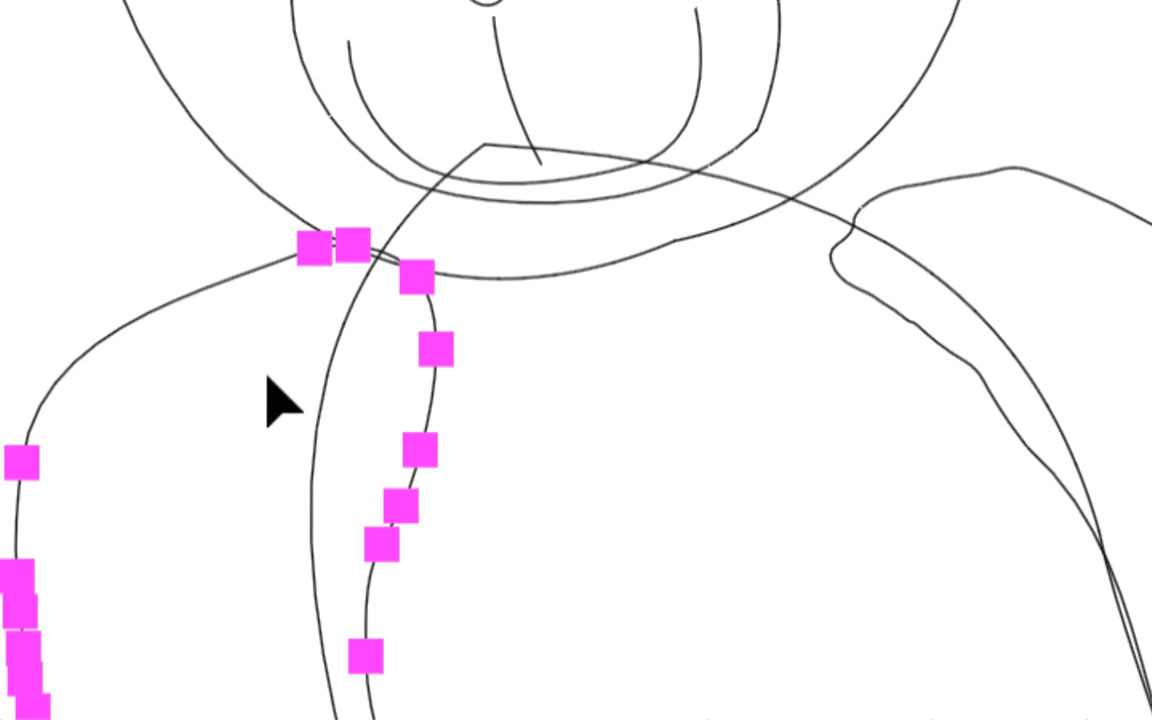
left_click(299, 321)
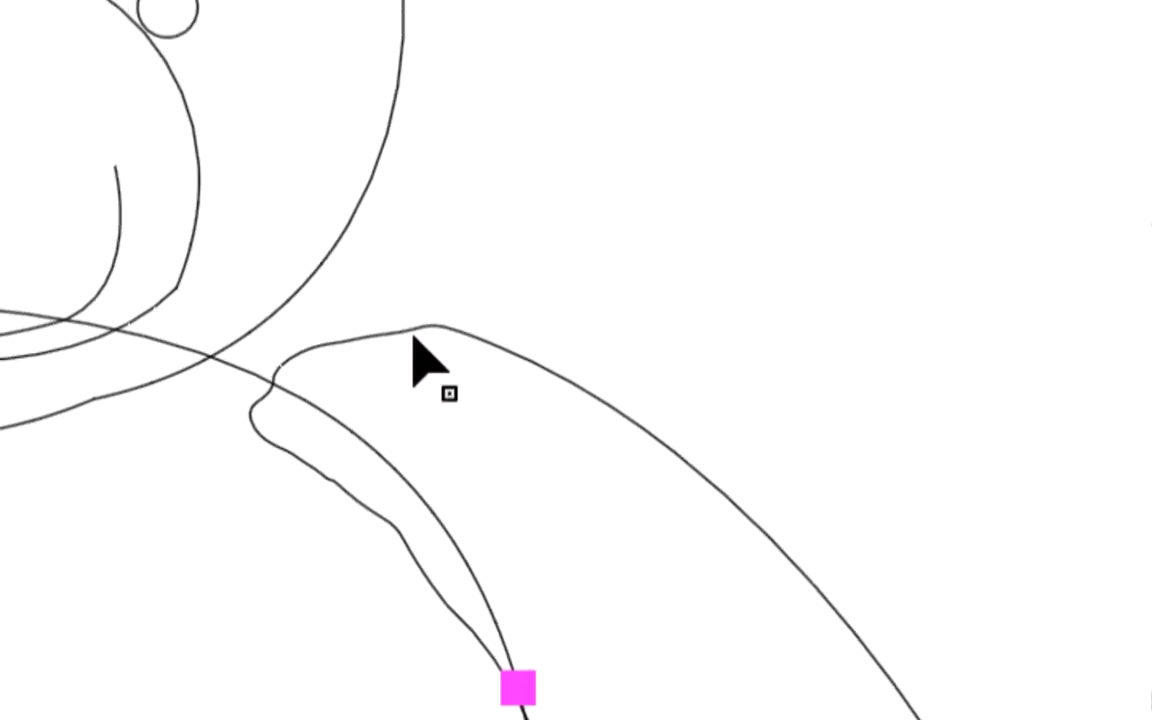
left_click(413, 336)
left_click(345, 236)
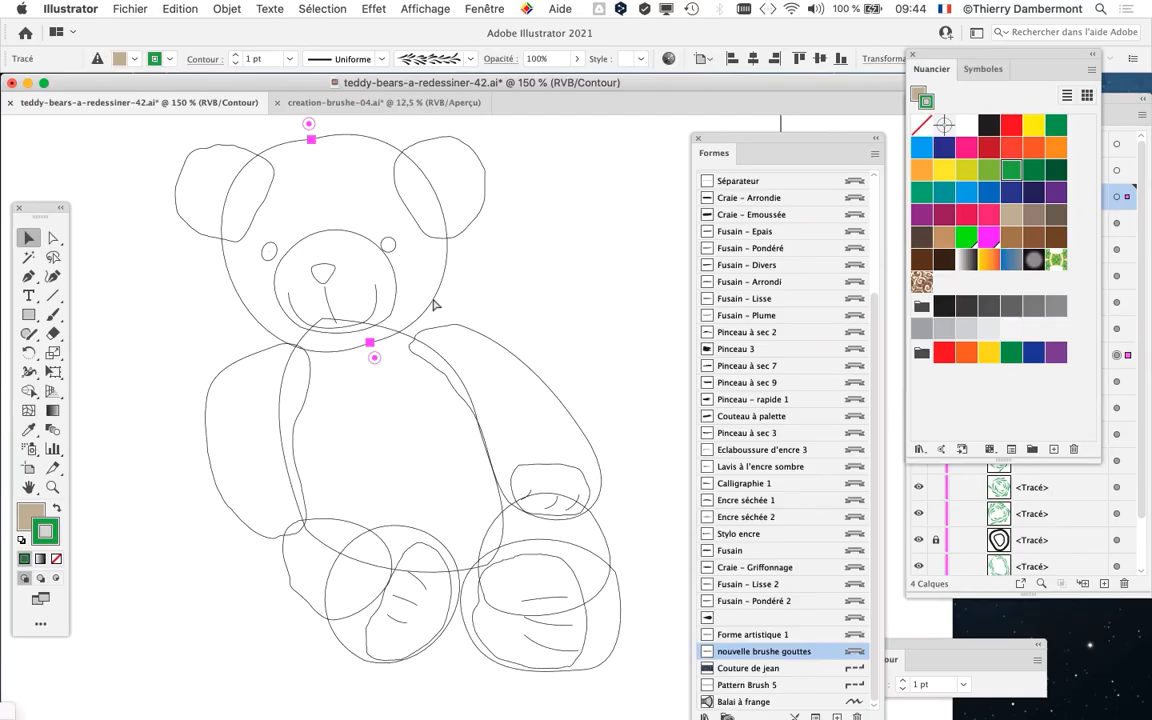
key("super+y")
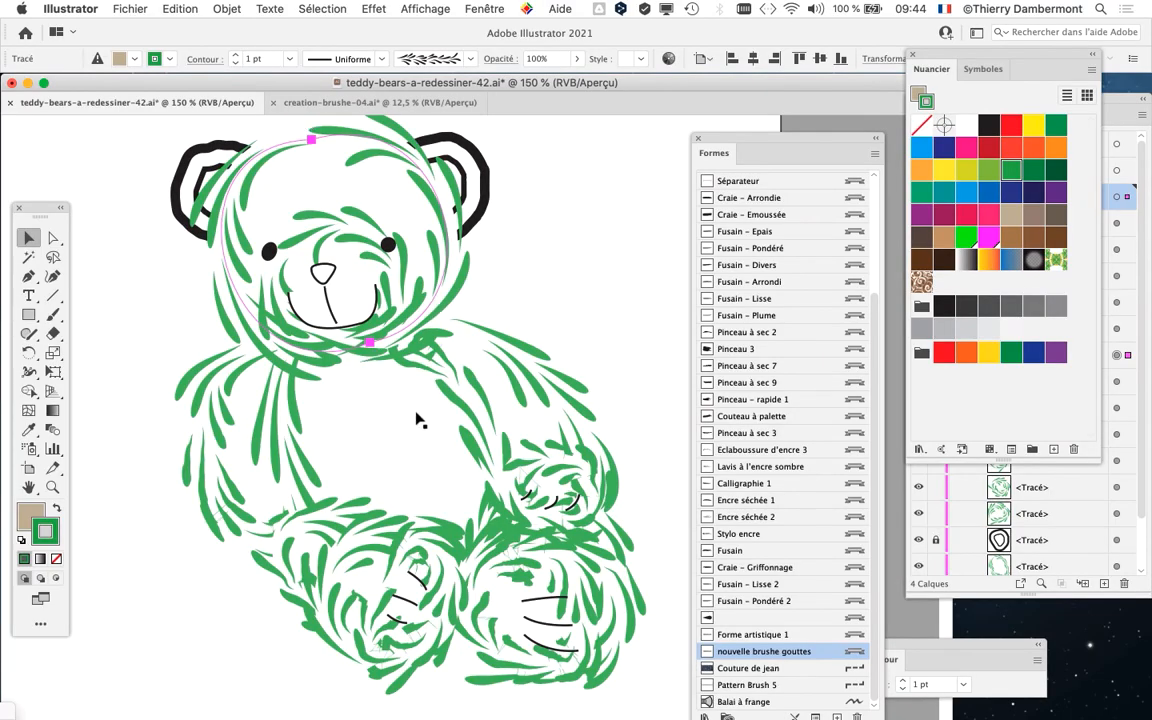
Select the raised arm, the foot and the leg outlines in turn in preview, and deselect everything
left_click(498, 356)
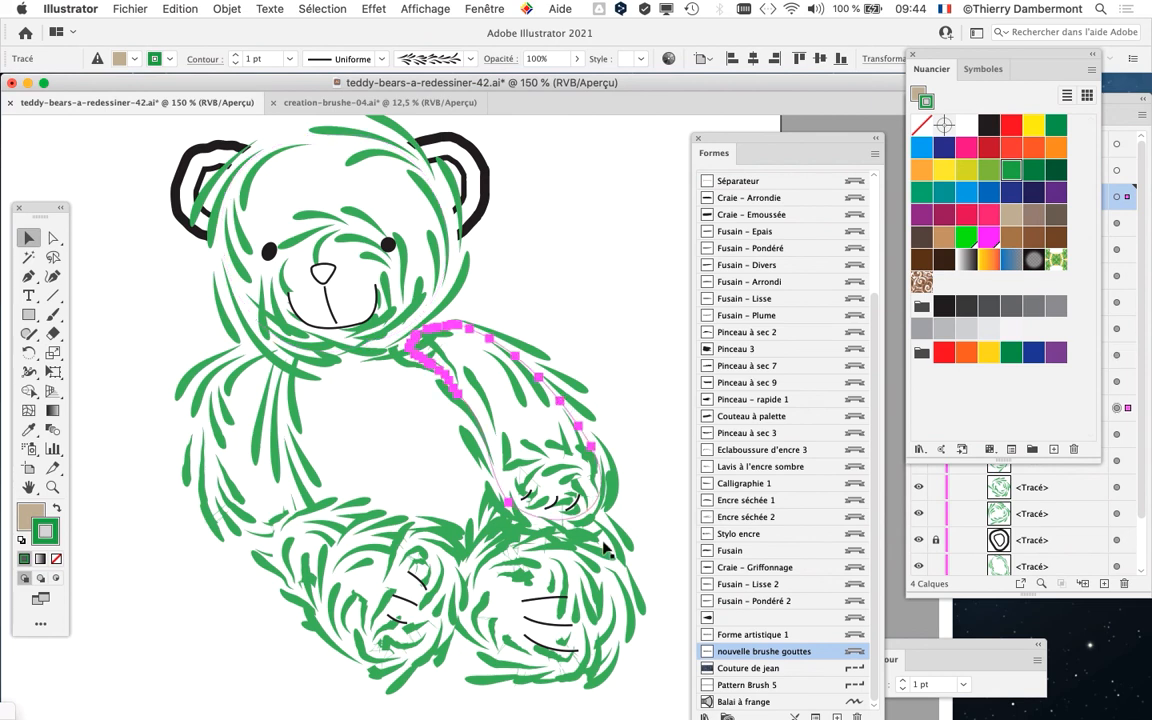
left_click(549, 540)
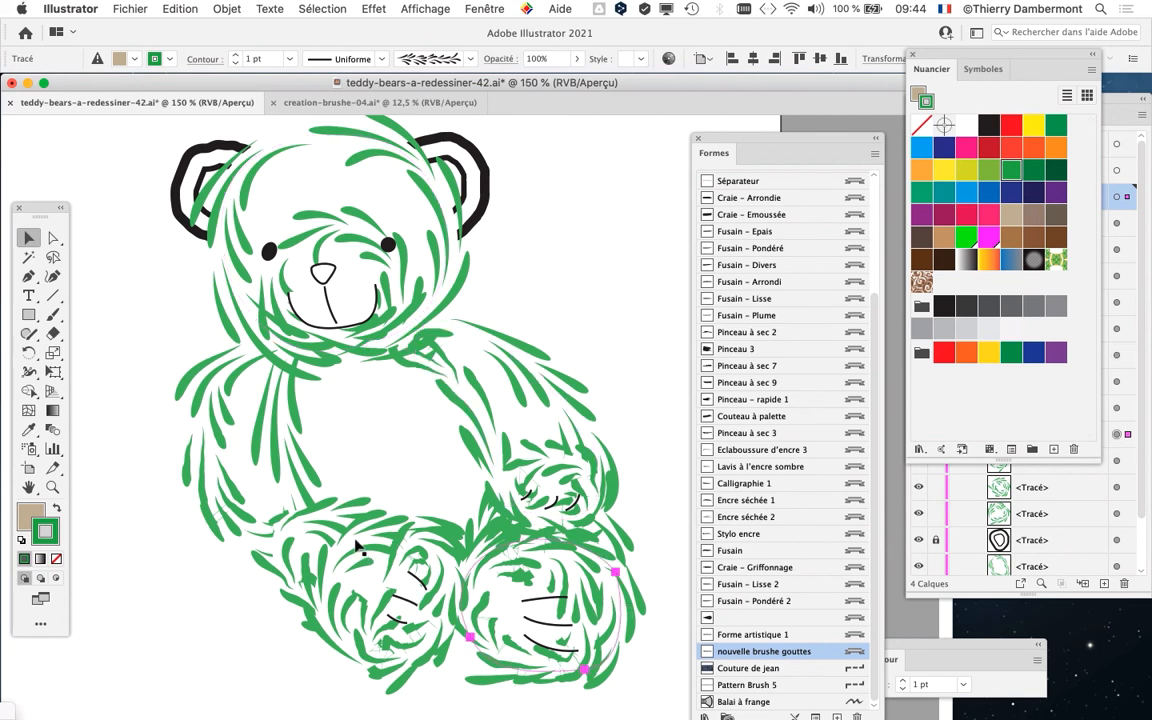
left_click(321, 488)
left_click(160, 376)
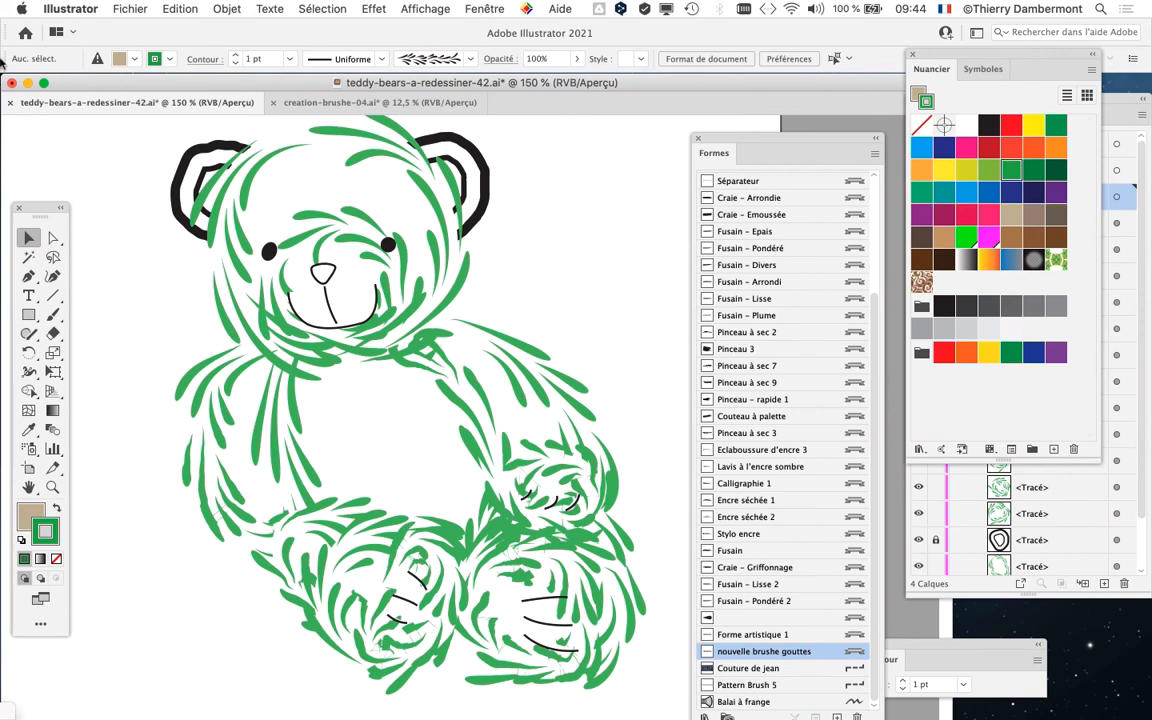
Turn off the general preference "Cliquer deux fois pour isoler" and validate the preferences
left_click(71, 9)
mouse_move(80, 55)
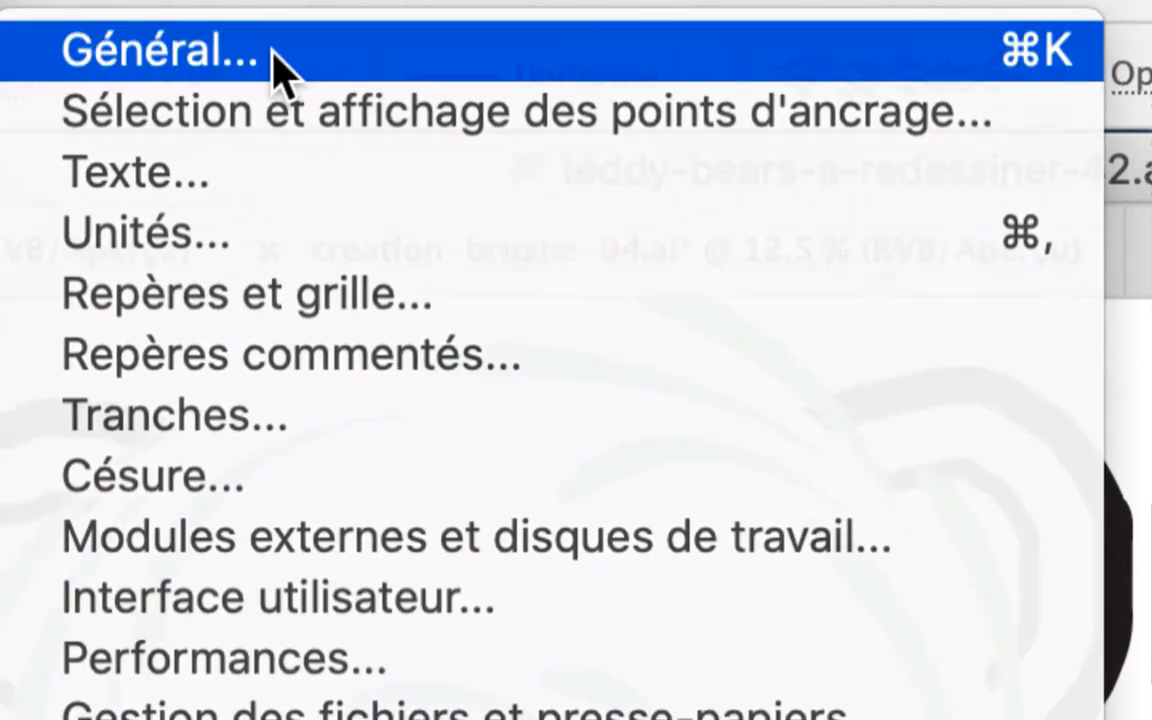
left_click(272, 52)
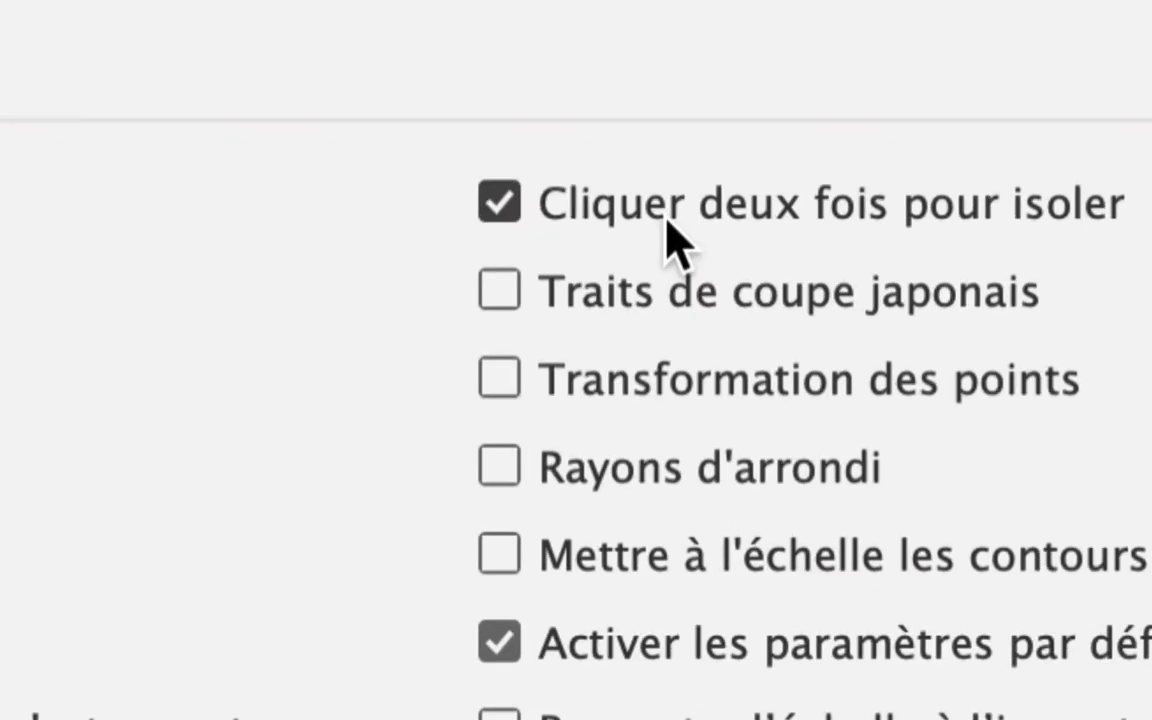
left_click(747, 215)
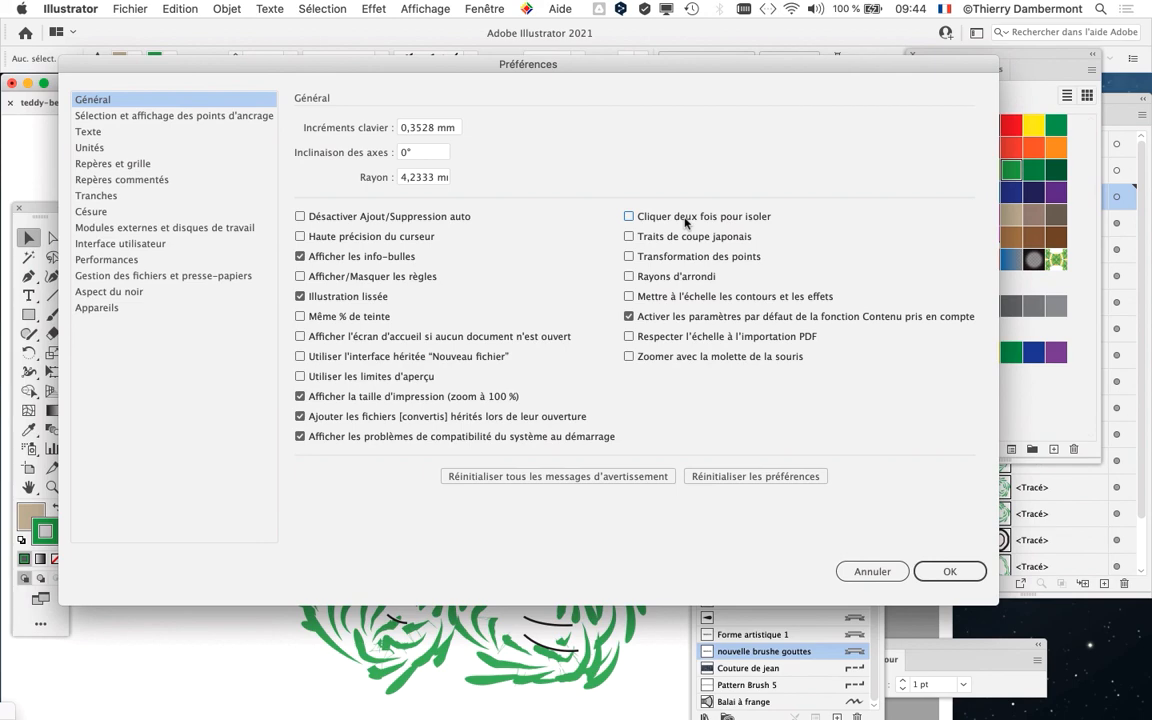
left_click(950, 572)
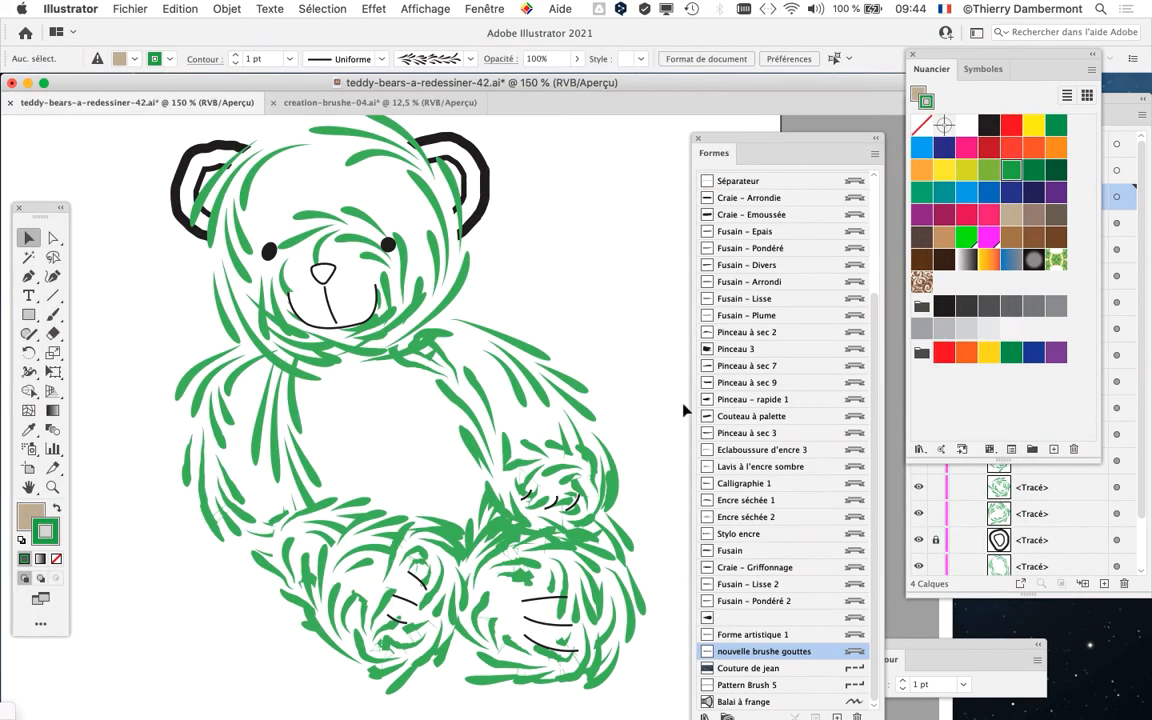
Save the document as a new version named teddy-bears-a-redessiner-43.ai in the teddy bear 11 folder
left_click(106, 8)
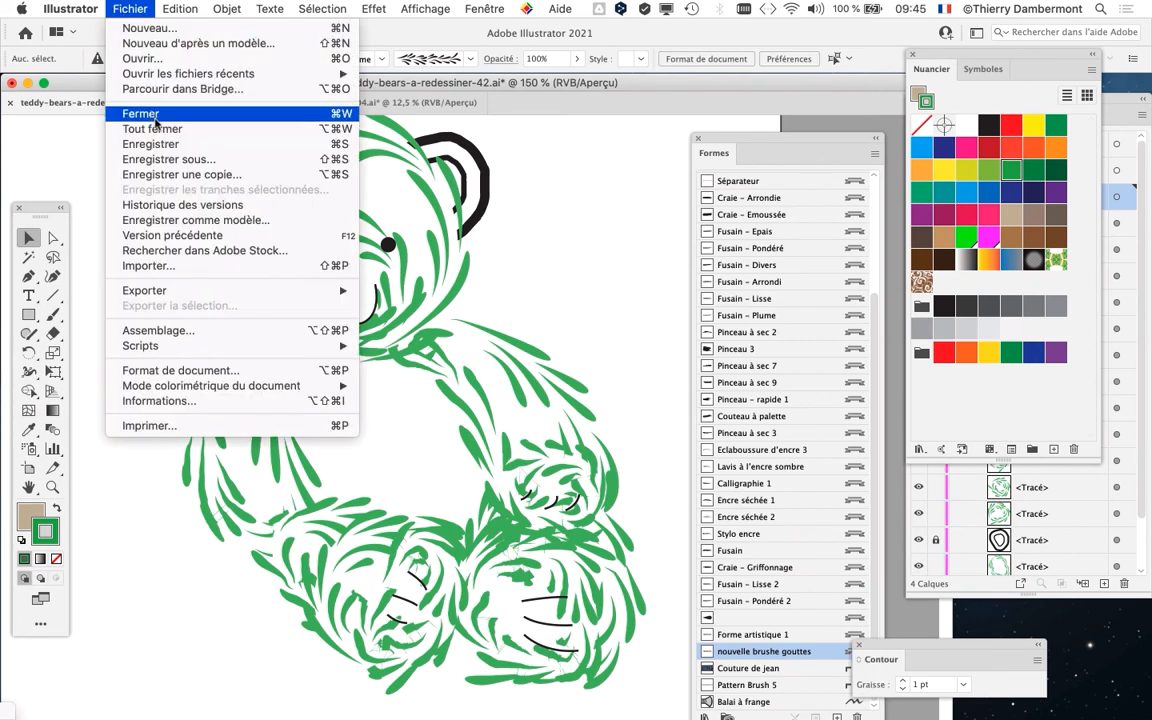
left_click(167, 160)
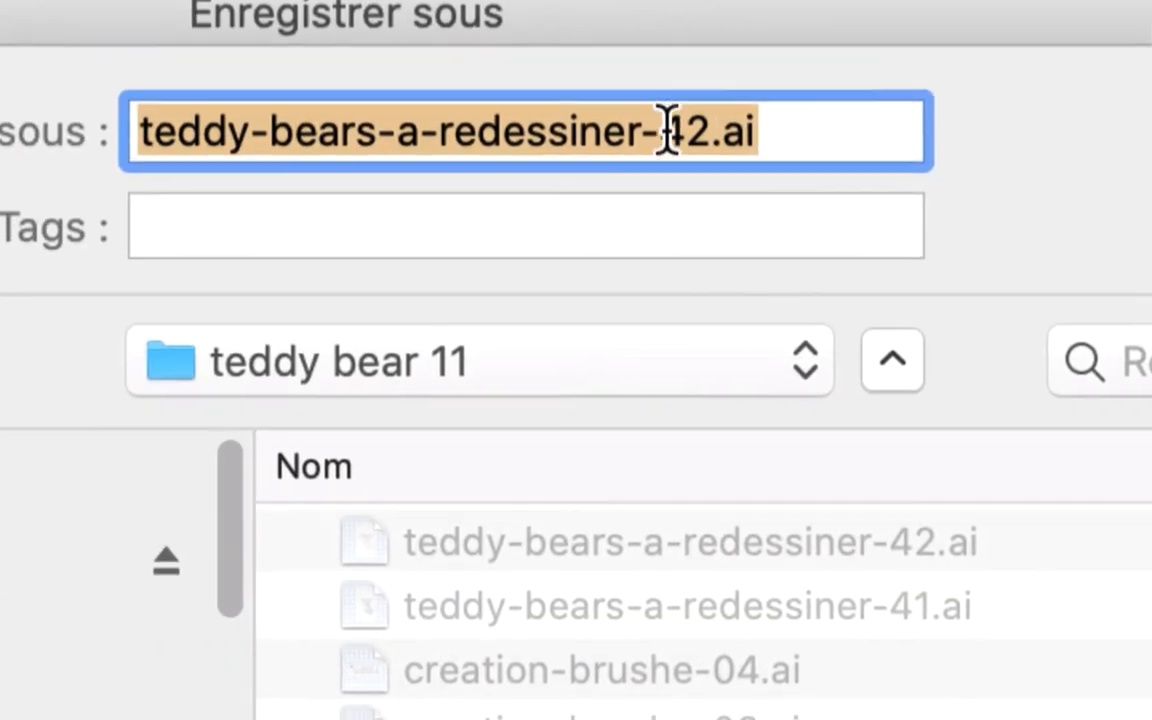
left_click(356, 70)
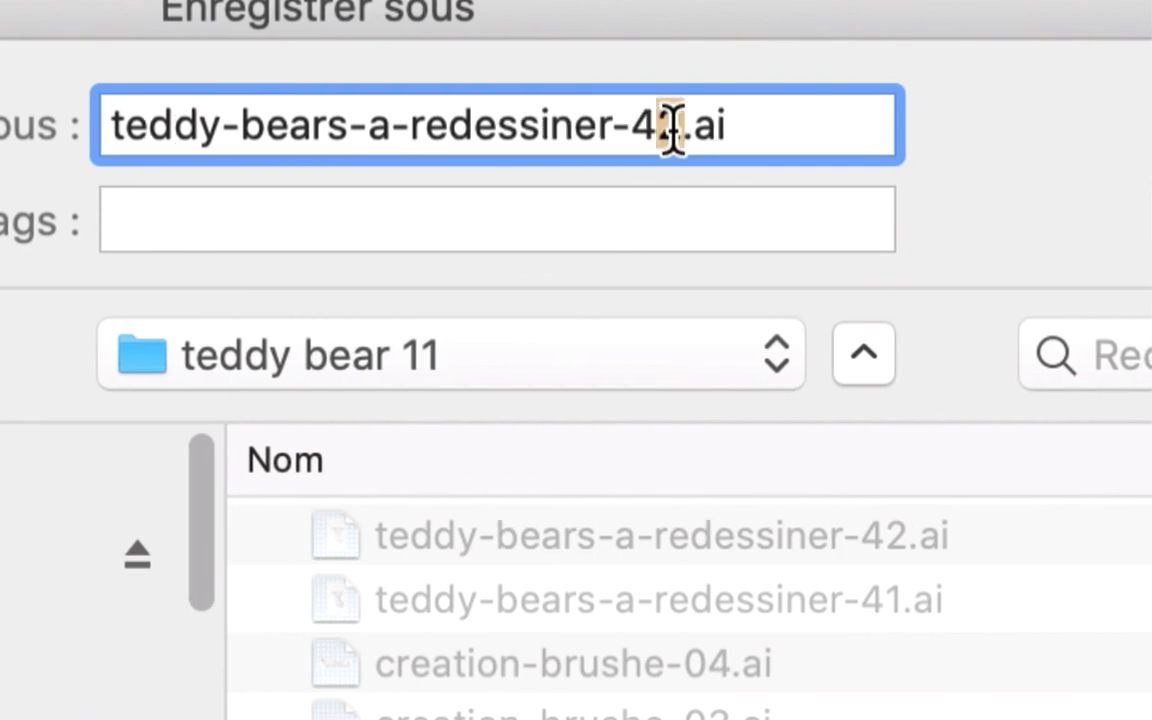
left_click_drag(356, 70, 378, 135)
type("3")
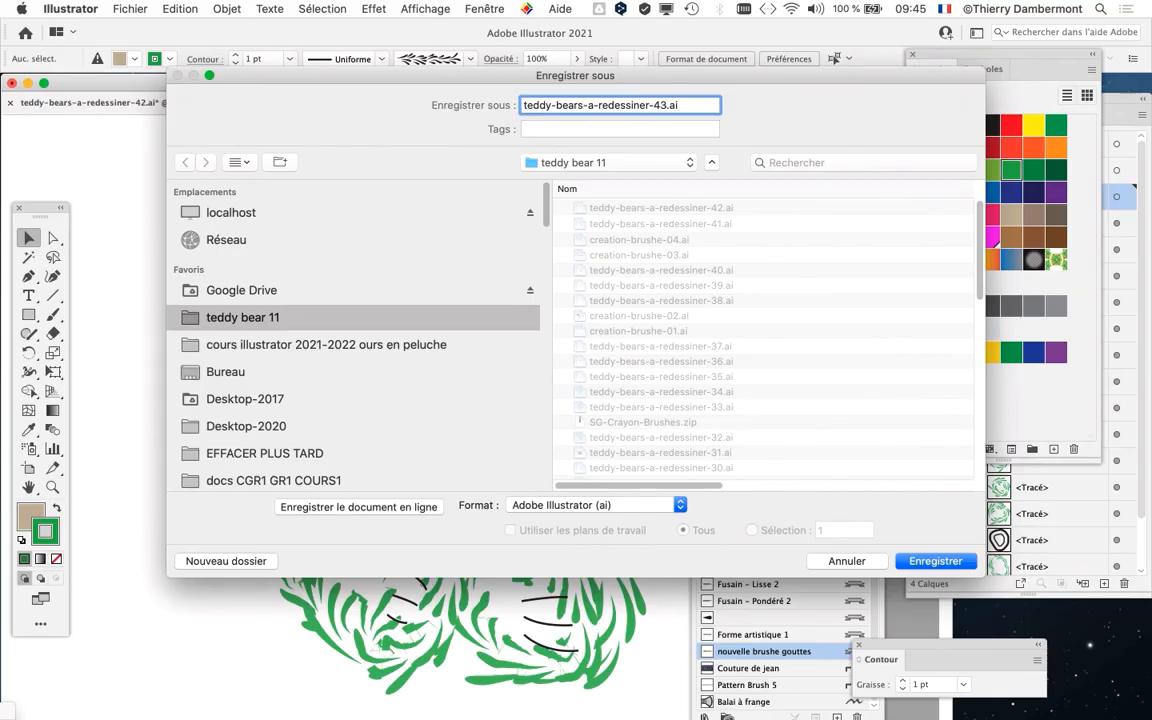
key("Return")
key("Return")
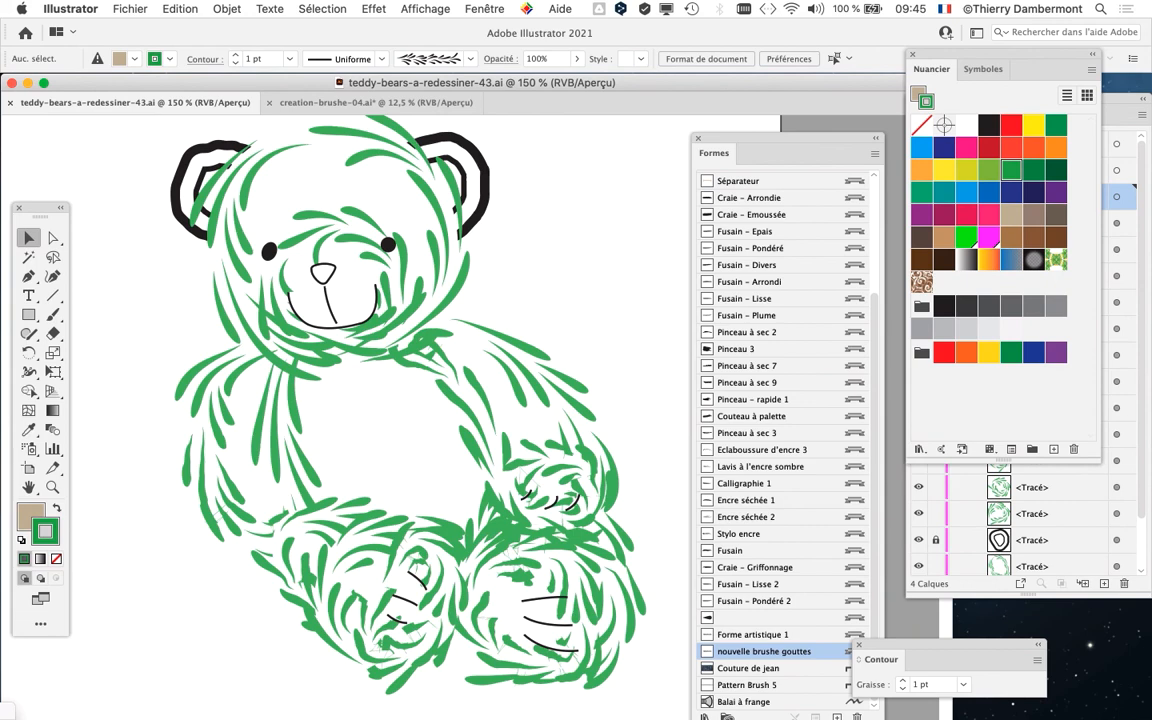
Move the brushes window up, open the options of "nouvelle brushe gouttes" and try a fixed width of 50%
left_click_drag(778, 138, 742, 24)
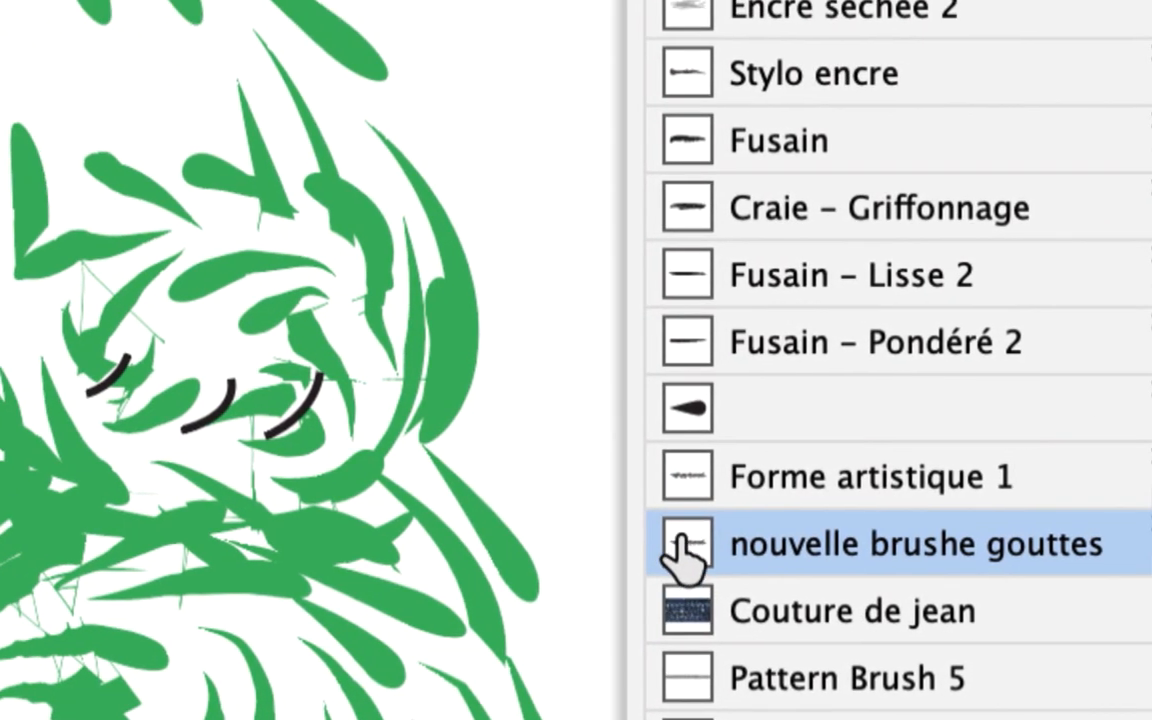
double_click(683, 552)
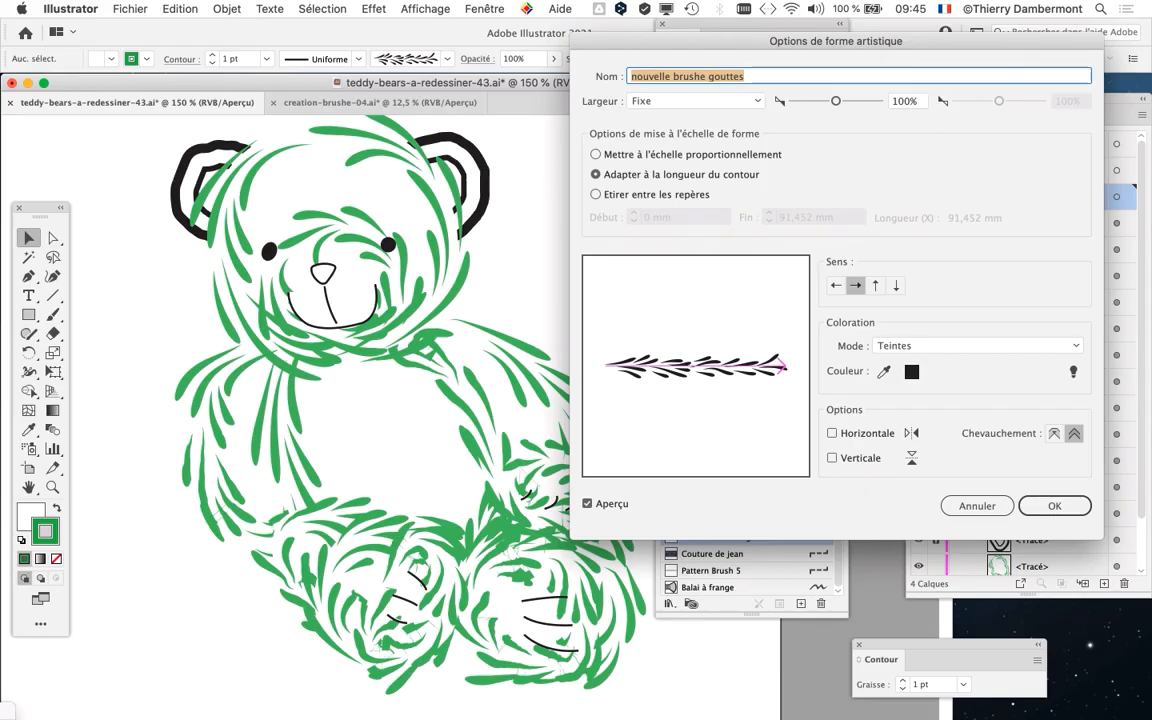
left_click_drag(836, 101, 814, 101)
type("74%")
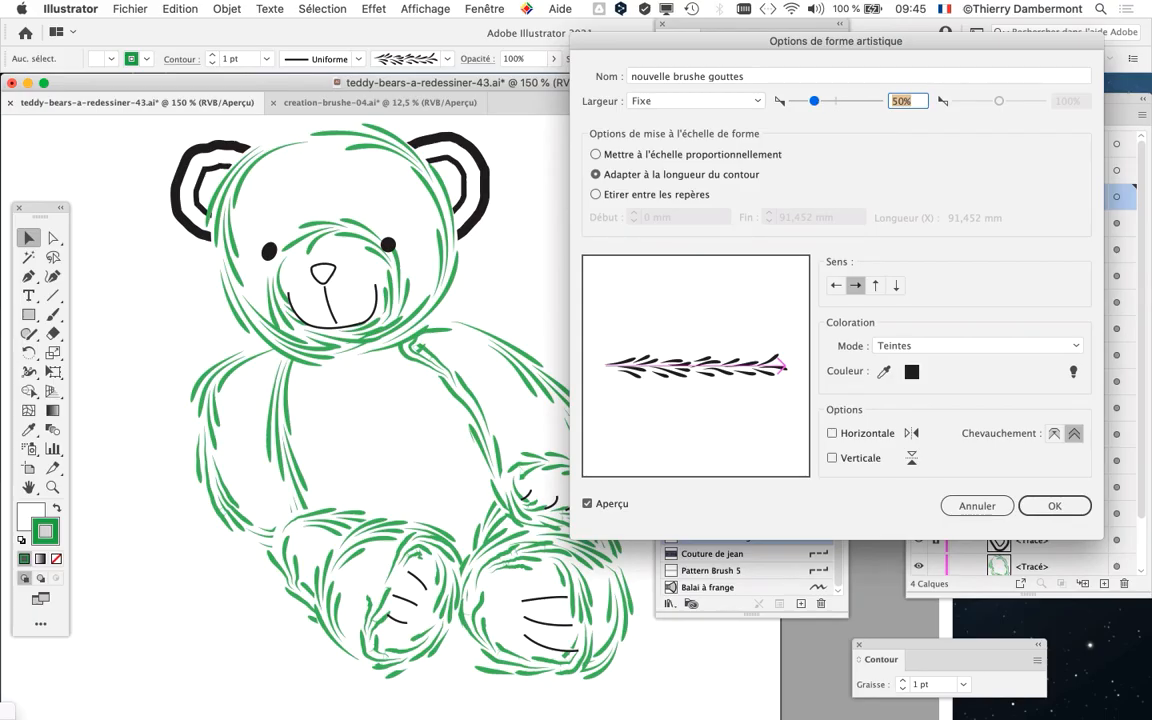
Set the brush's fixed width to 82%, raise it gradually to 94%, and apply the change to the existing strokes
type("82%")
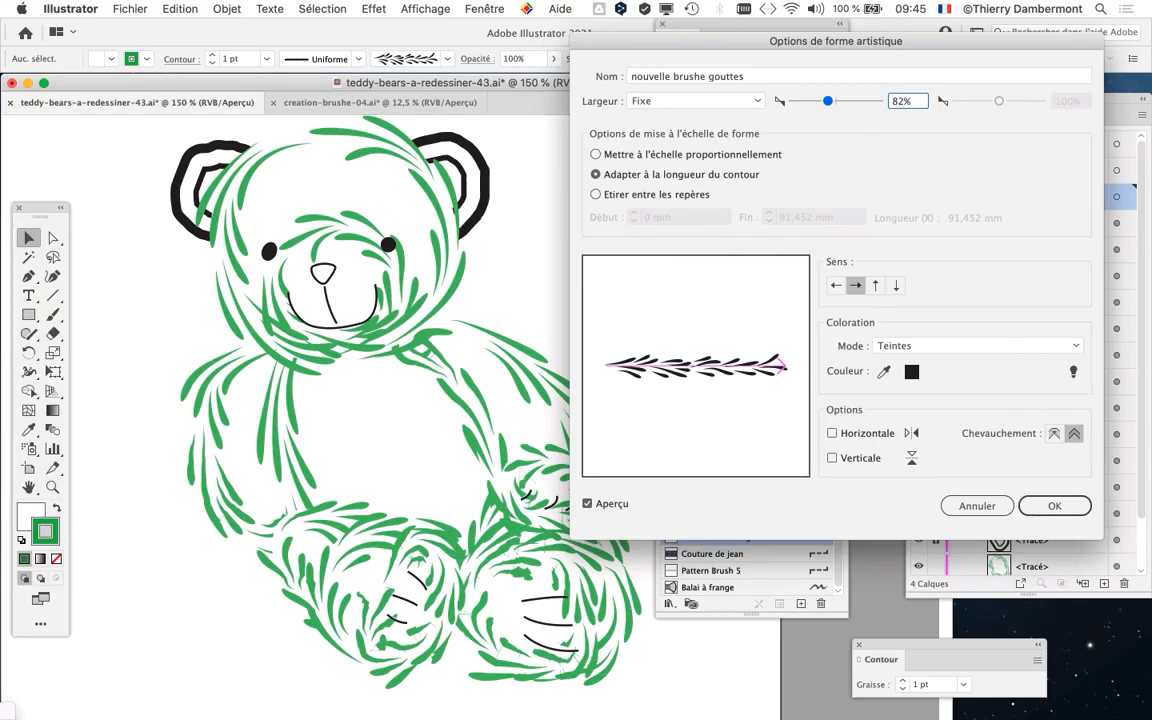
key("Up")
key("Up")
key("Up")
key("Up")
key("Up")
key("Up")
key("Up")
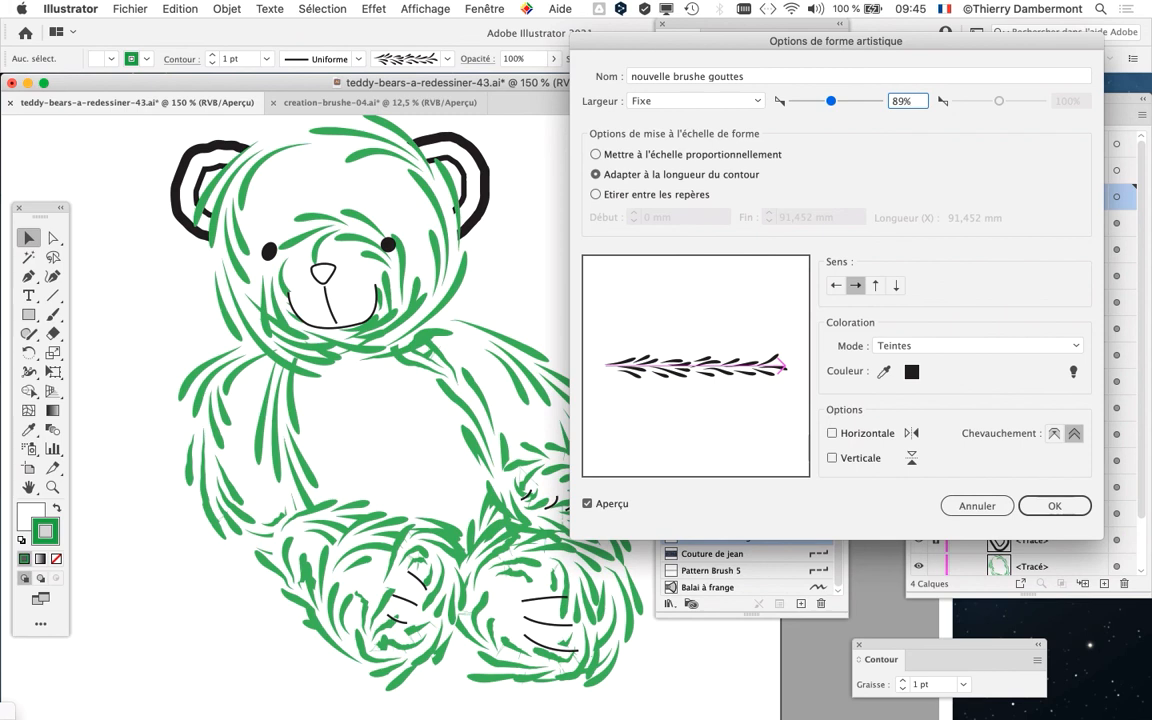
key("Up")
key("Up")
key("Up")
key("Up")
key("Up")
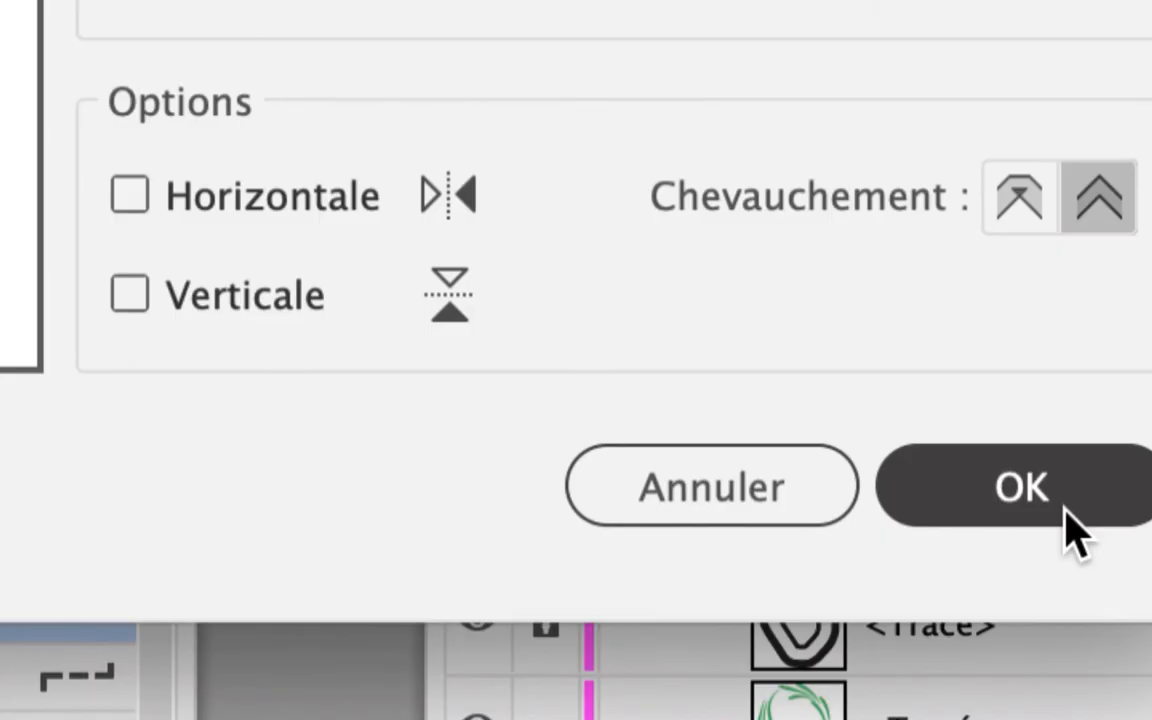
left_click(1066, 515)
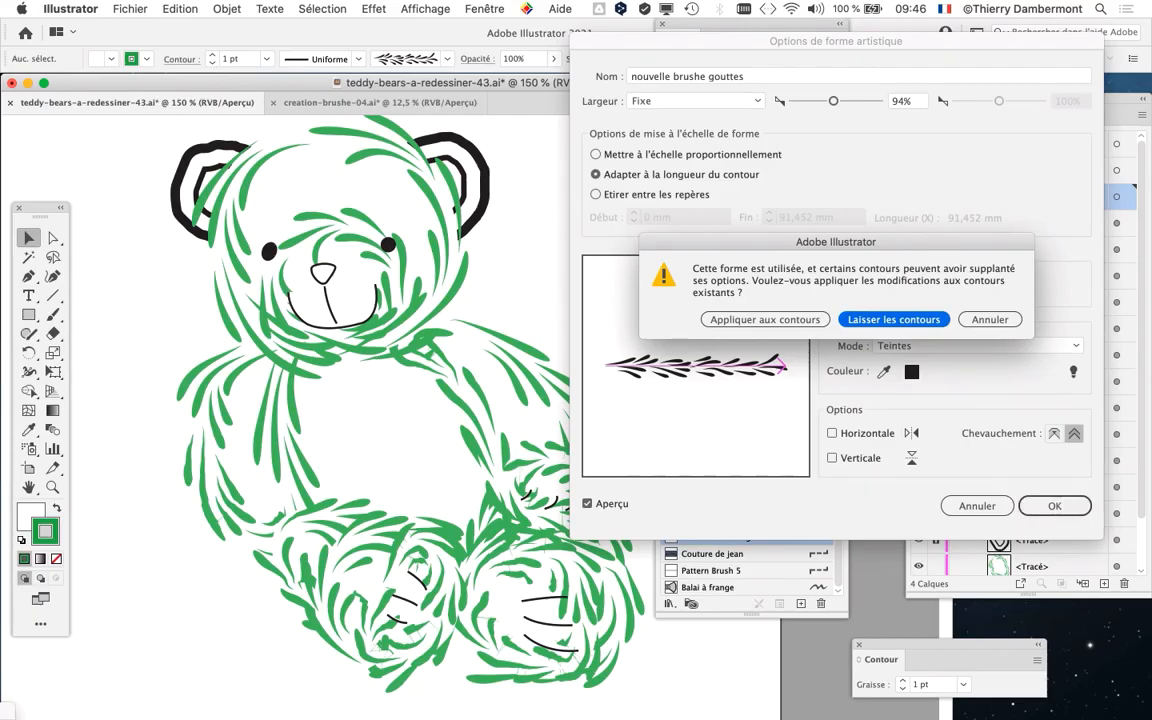
left_click(765, 319)
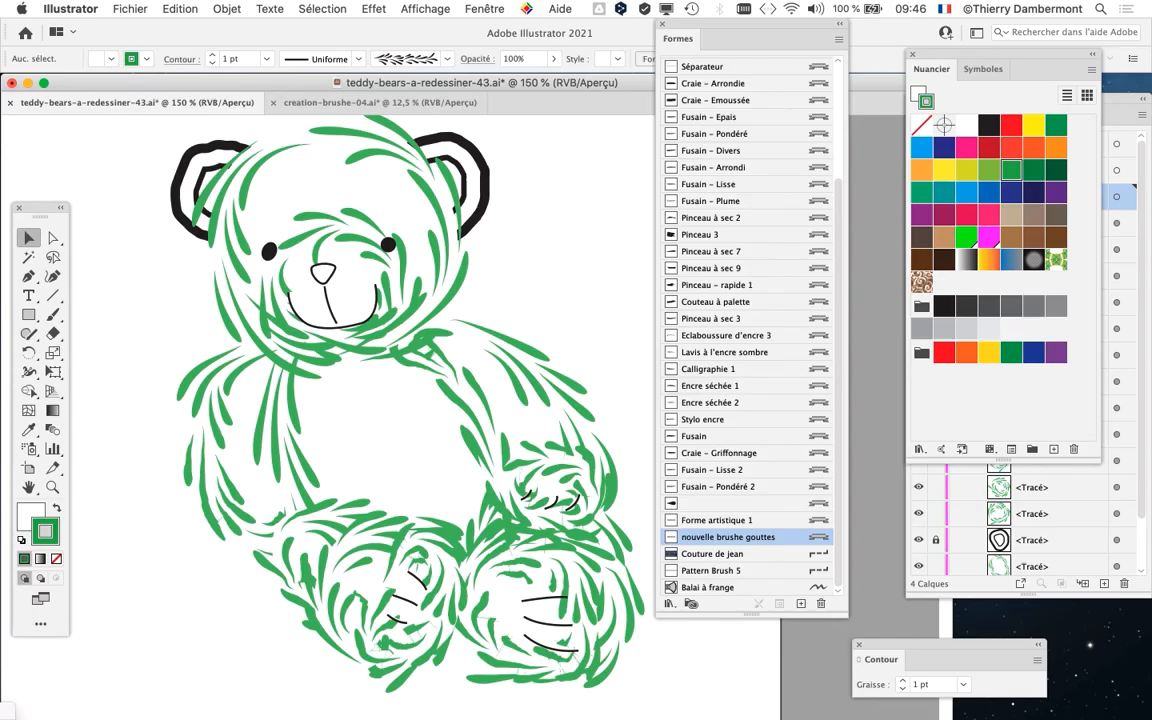
Reposition and shorten the brushes window beside the bear, and duplicate the "nouvelle brushe gouttes" brush
left_click_drag(745, 24, 789, 32)
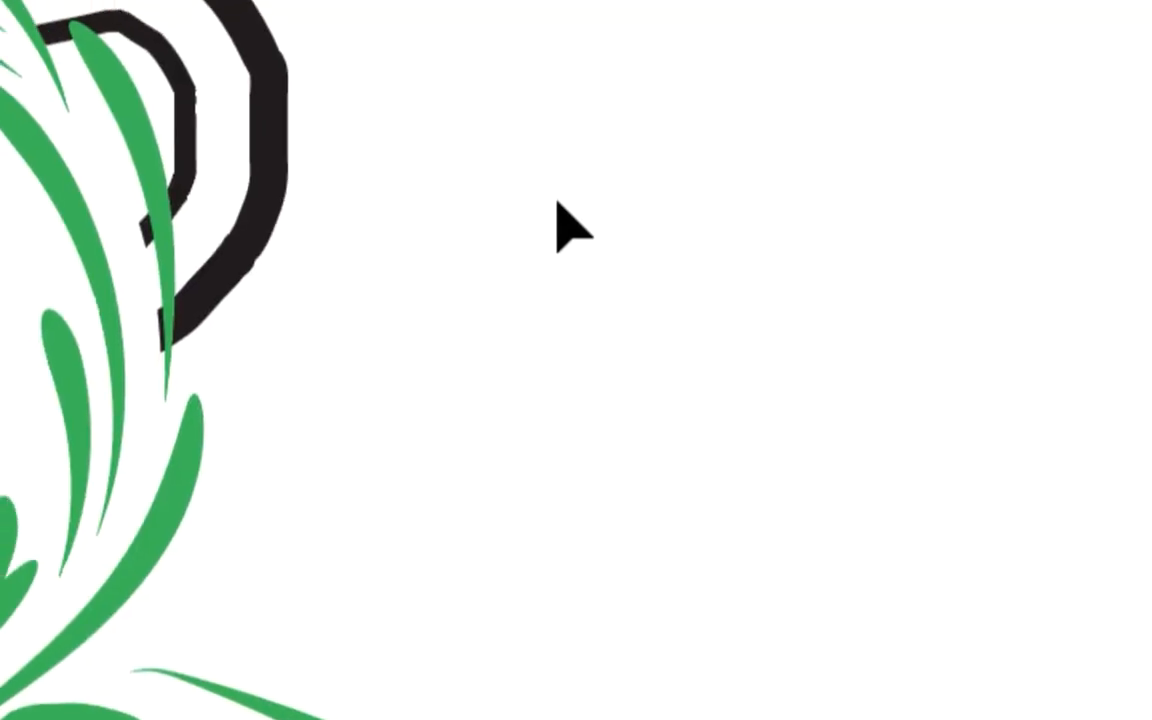
key("shift+m")
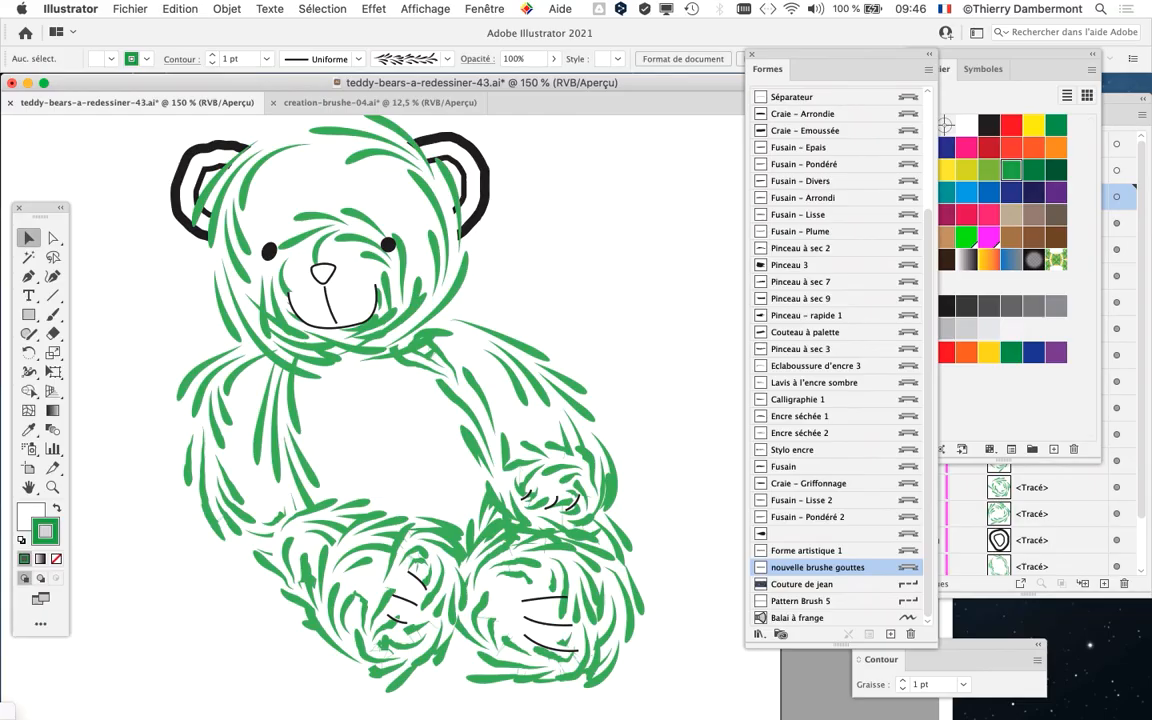
scroll(400, 380, "right", 4)
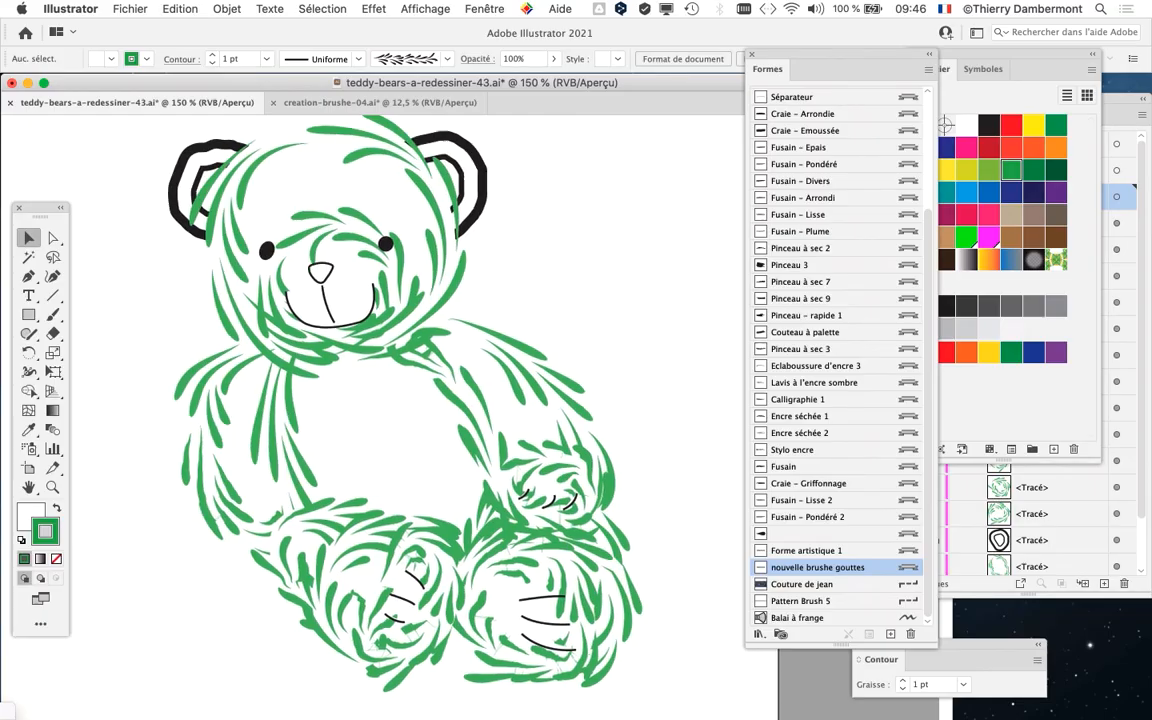
mouse_move(850, 69)
left_mouse_down()
mouse_move(767, 65)
mouse_move(746, 39)
left_mouse_up()
left_click_drag(832, 615, 838, 340)
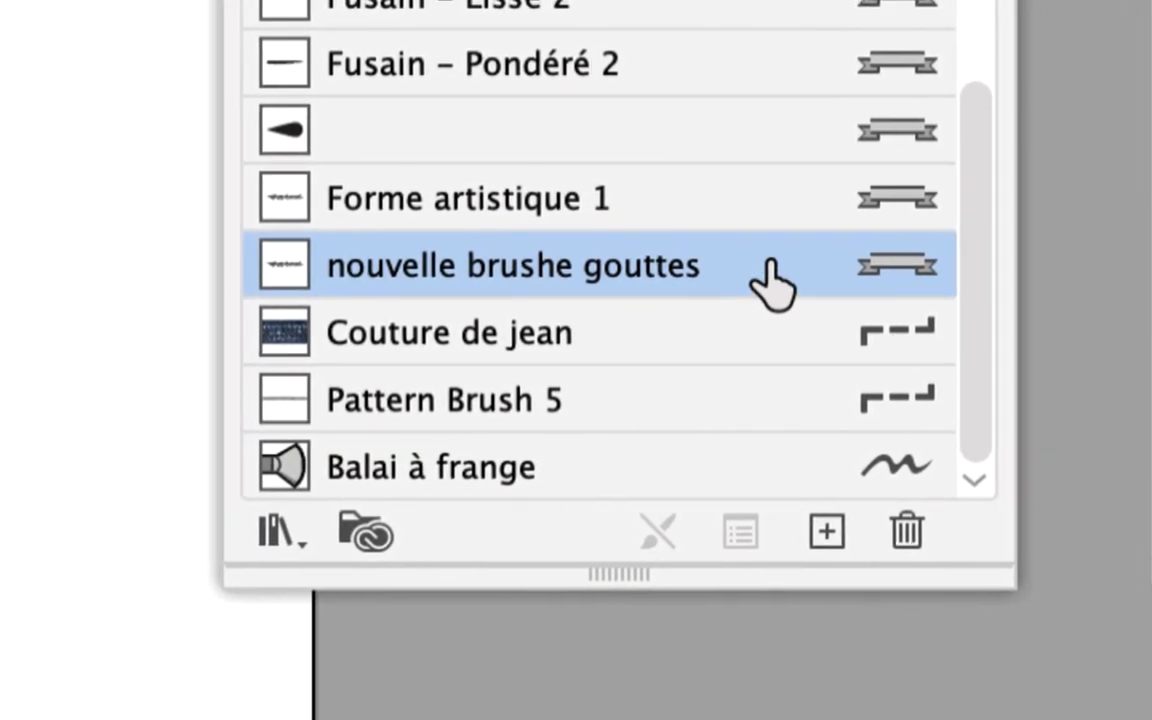
left_click_drag(770, 285, 821, 533)
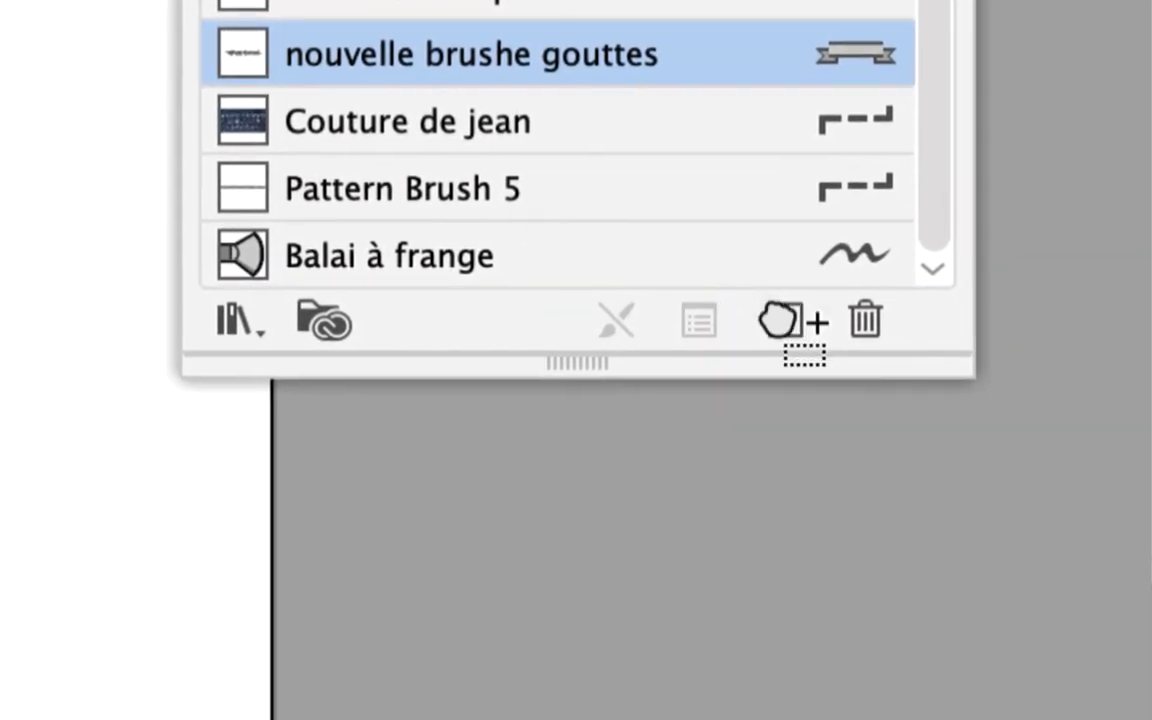
Duplicate the "nouvelle brushe gouttes" brush and set the copy's fixed width to 34%
left_click_drag(782, 322, 784, 328)
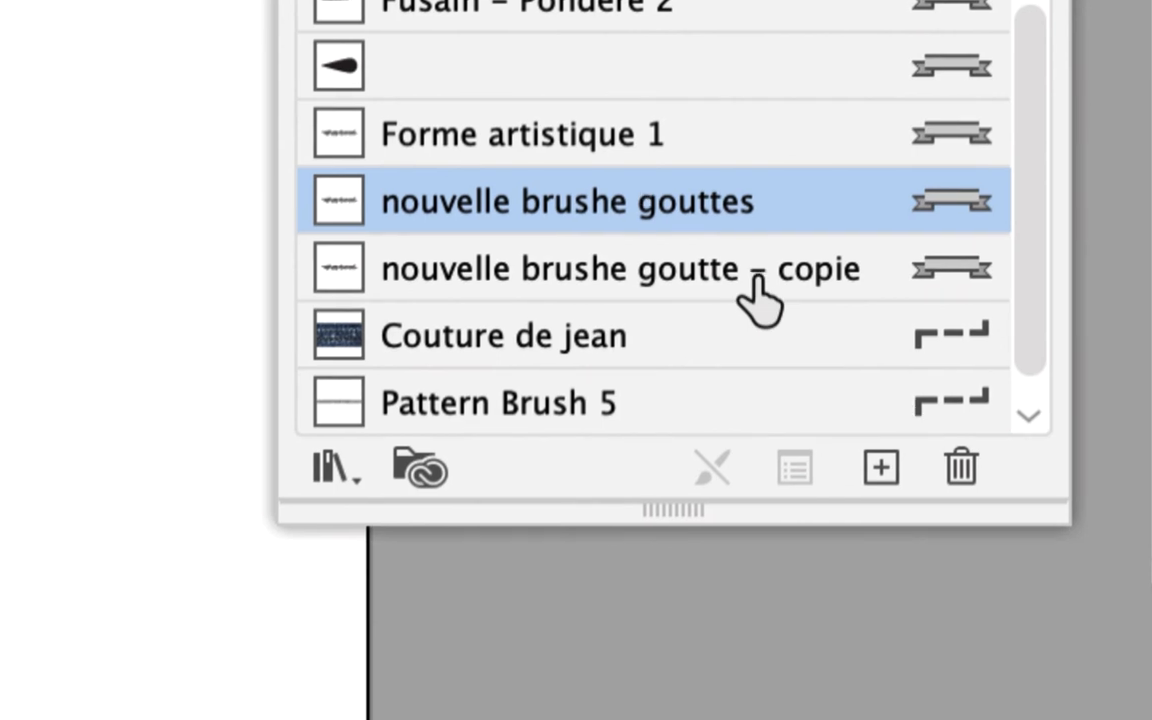
left_click(660, 280)
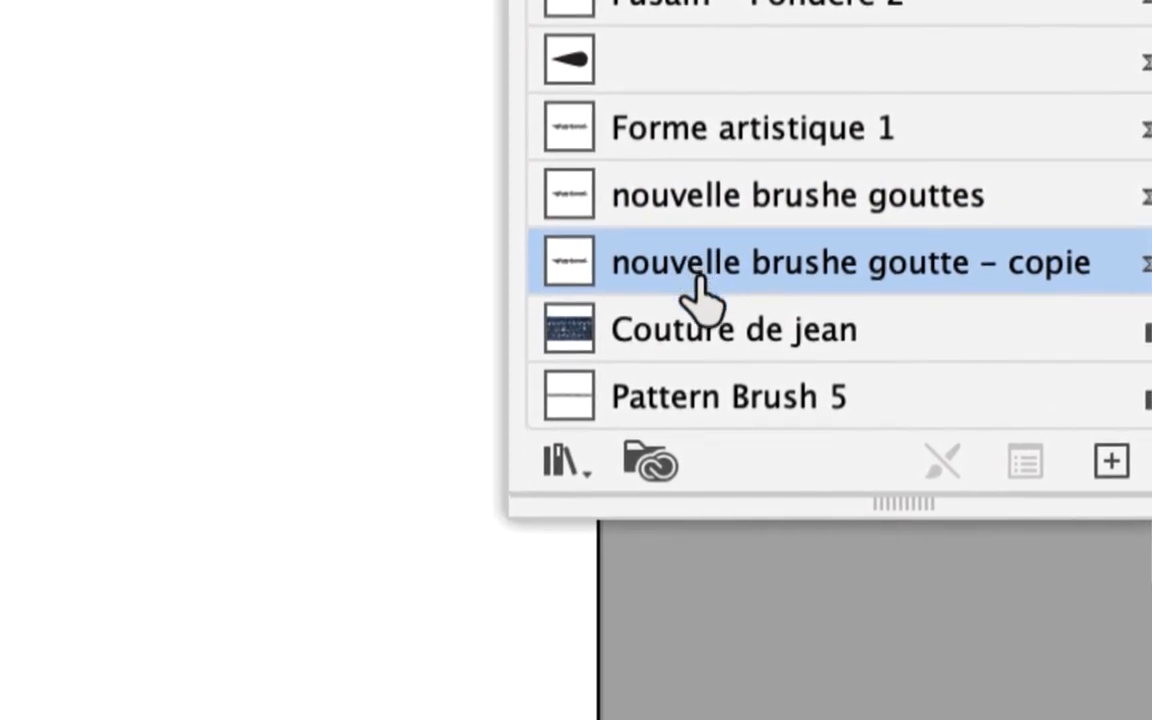
double_click(665, 279)
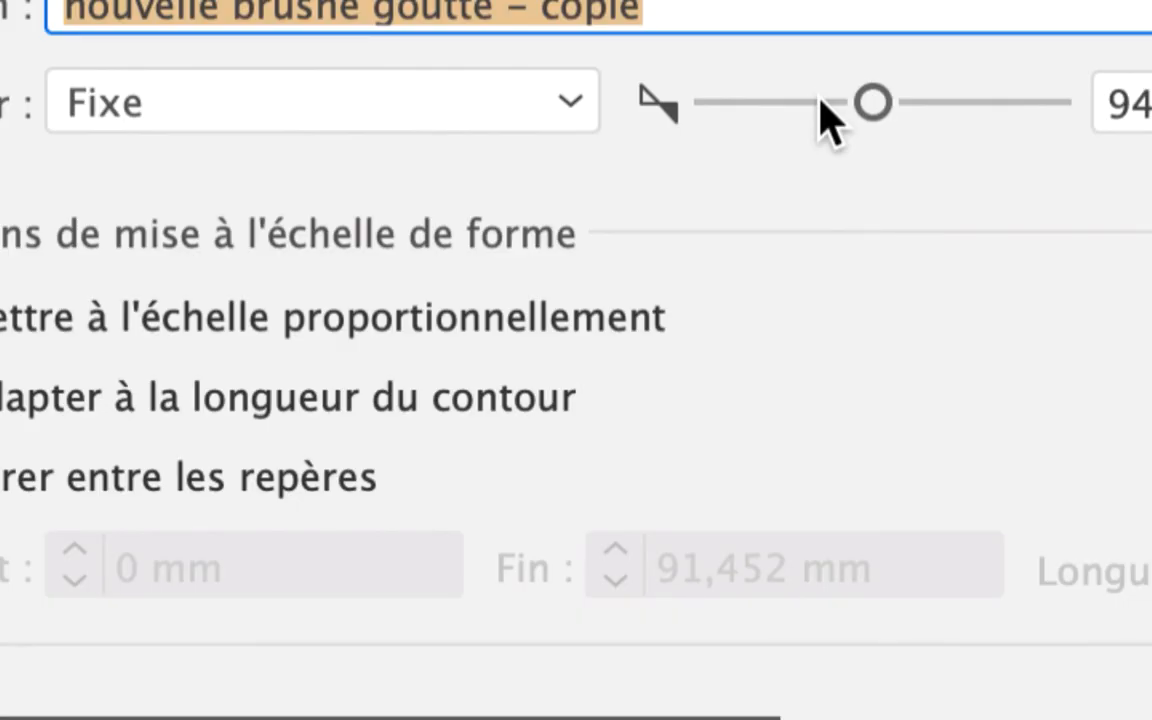
left_click_drag(785, 103, 768, 103)
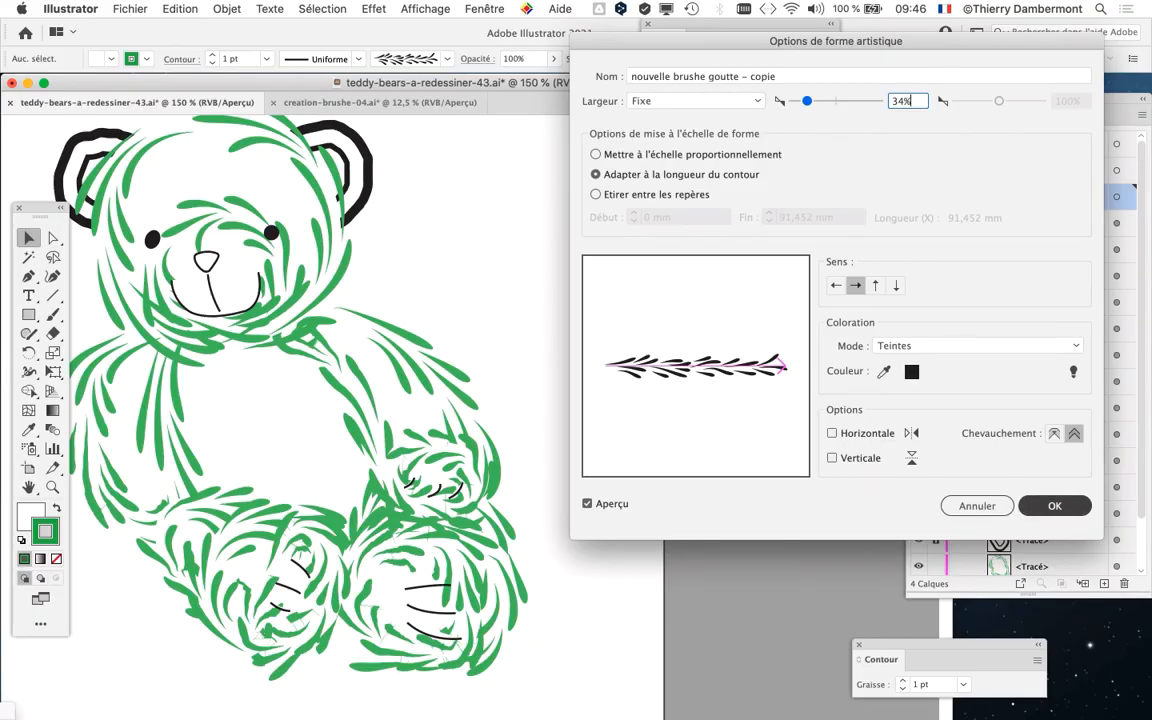
left_click(1055, 506)
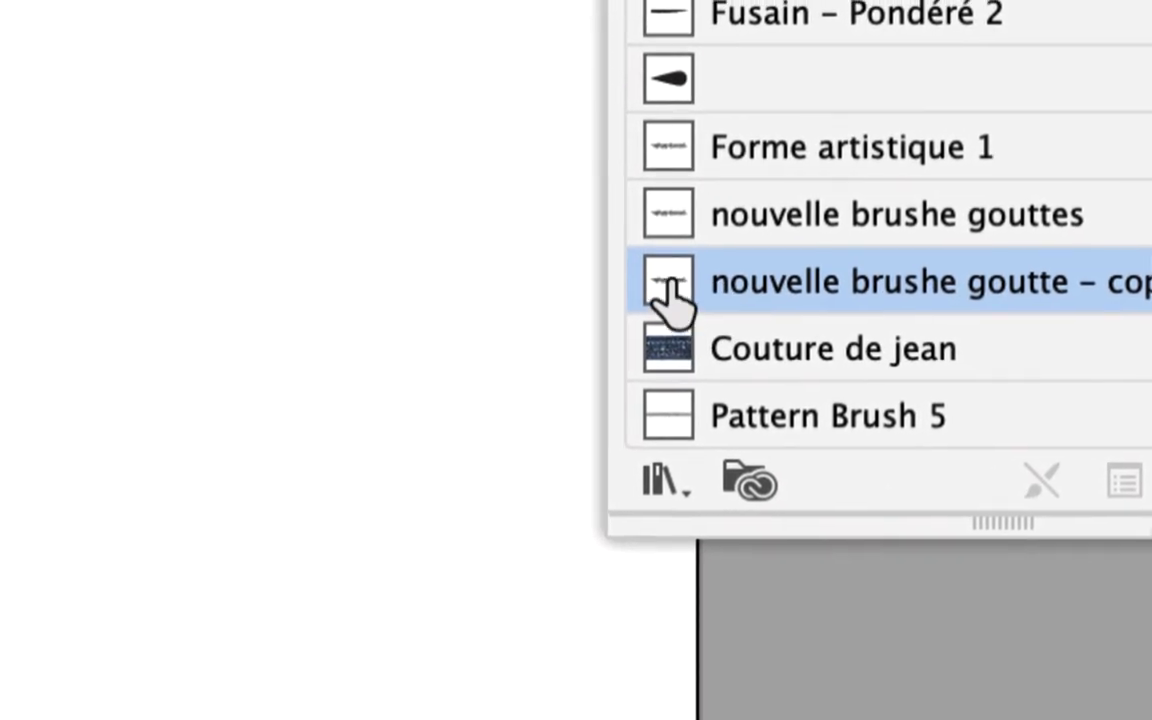
double_click(668, 290)
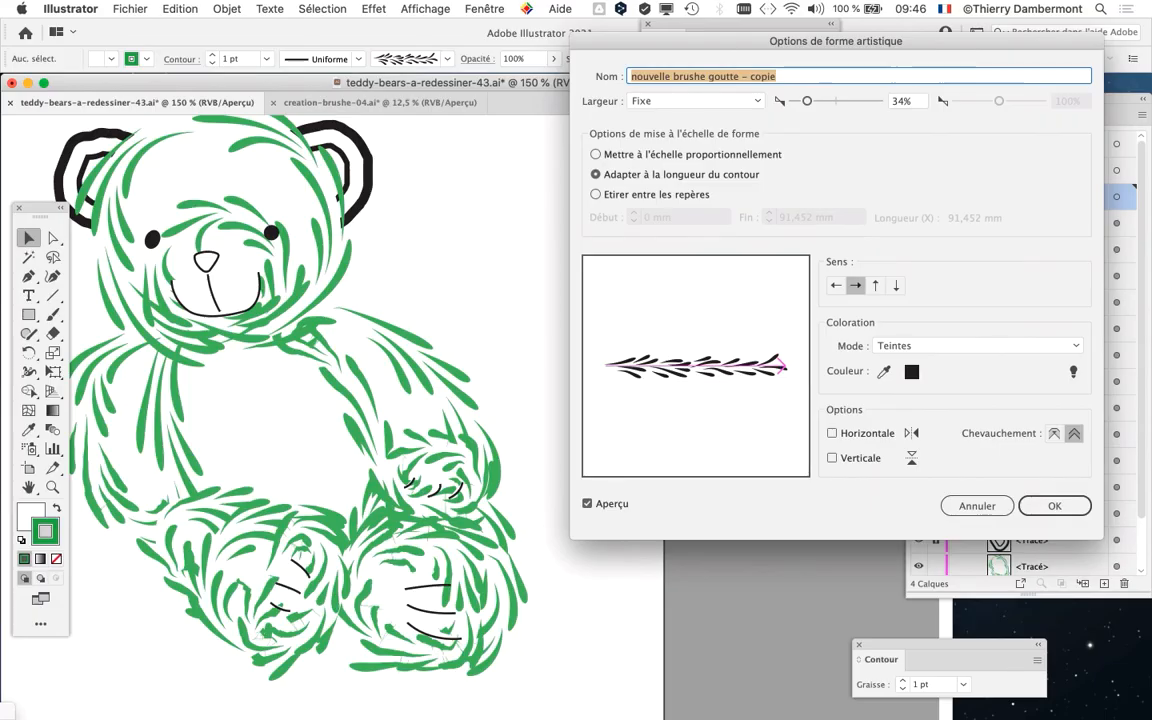
left_click(1041, 504)
Select the bear's head and muzzle outlines in outline view, return to preview and apply the "nouvelle brushe goutte - copie" brush to them
scroll(440, 400, "left", 5)
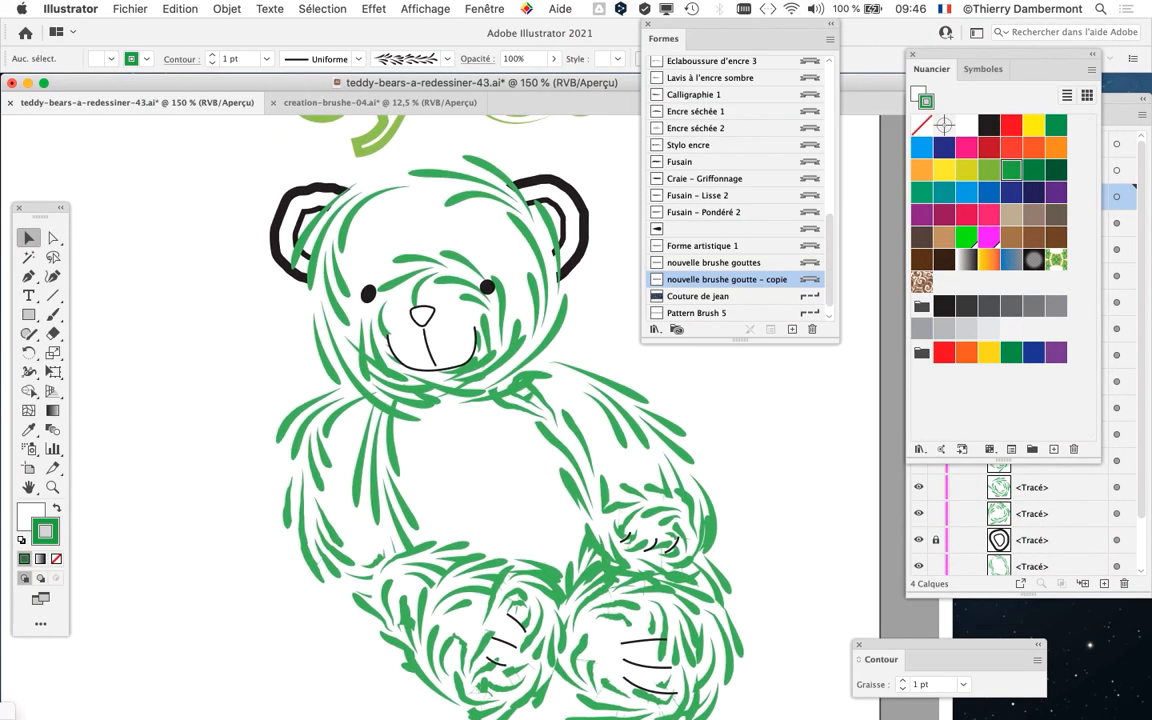
key("super+plus")
scroll(440, 400, "up", 3)
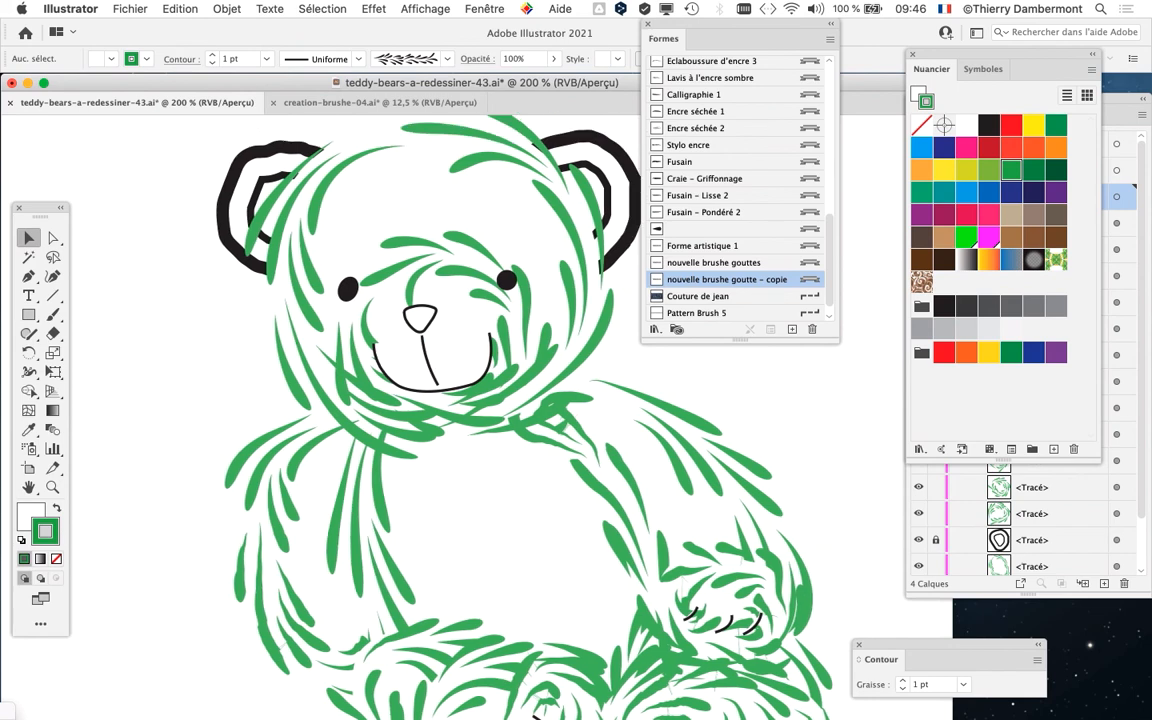
key("super+y")
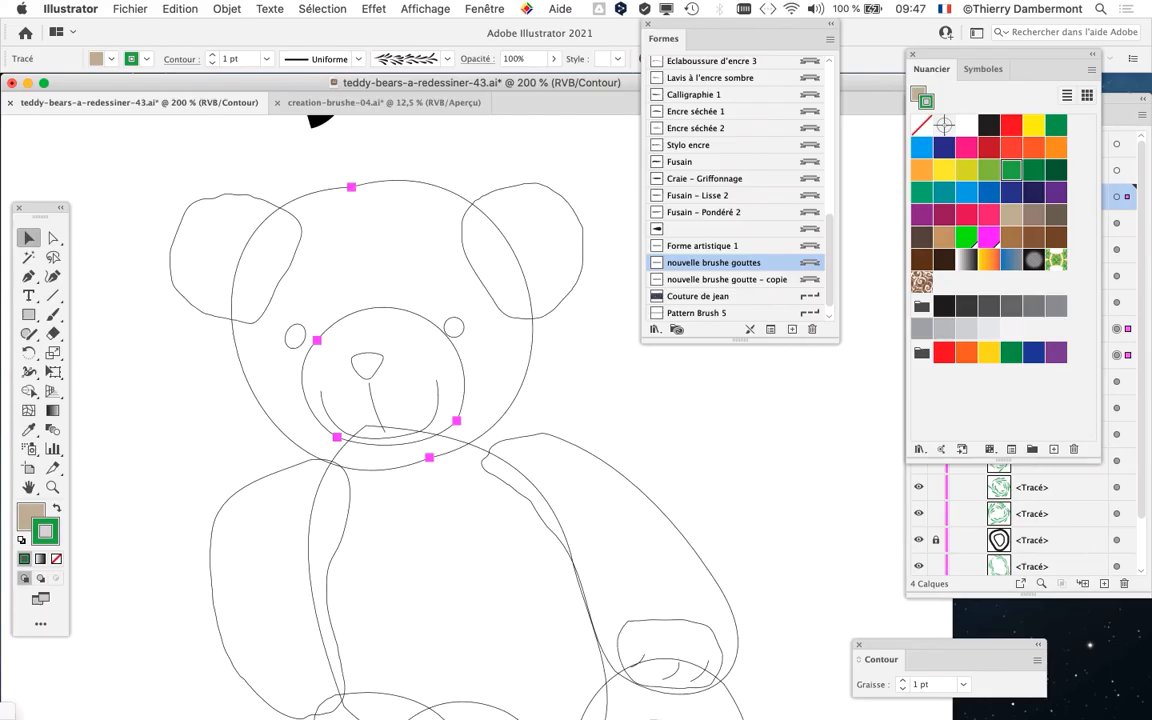
key("super+y")
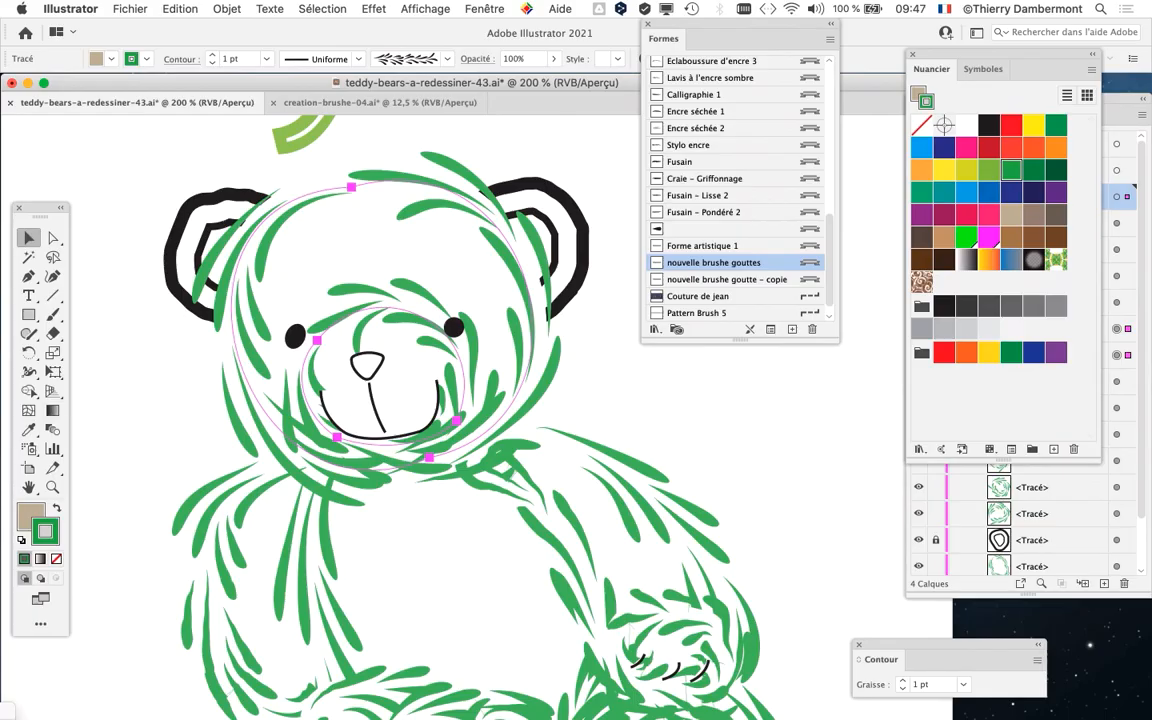
left_click(626, 304)
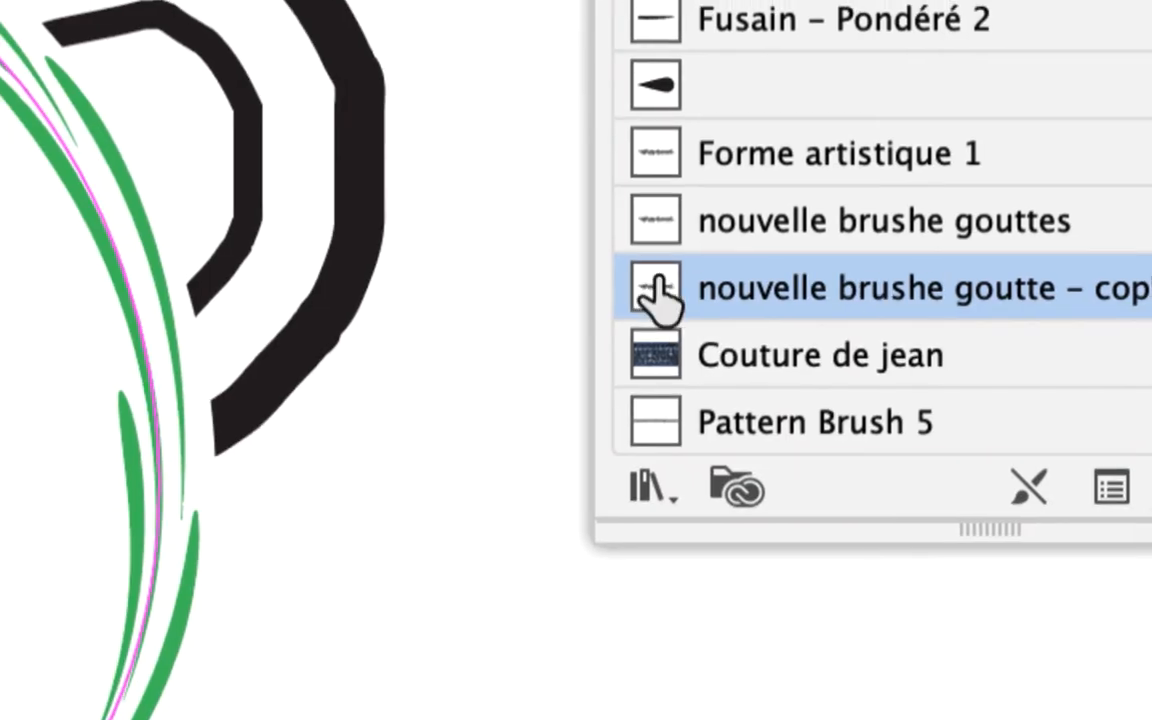
Set the fixed width of "nouvelle brushe goutte - copie" to 47%, apply it to the existing strokes and deselect the outlines
double_click(660, 282)
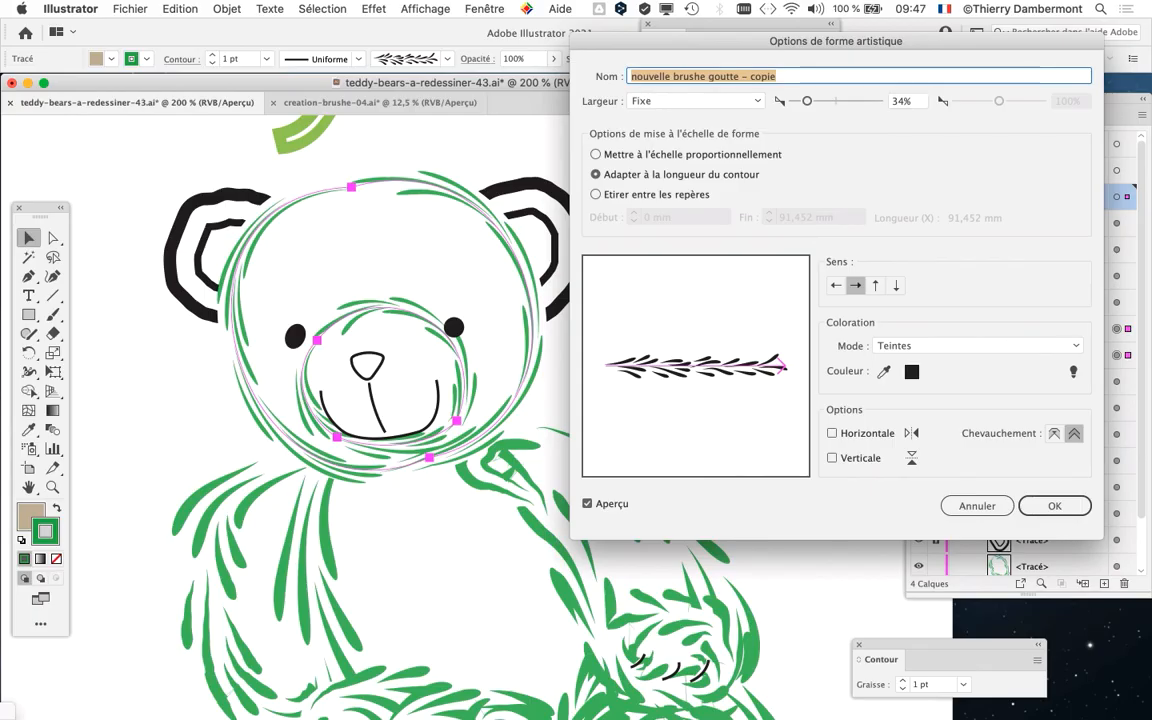
left_click_drag(807, 101, 812, 101)
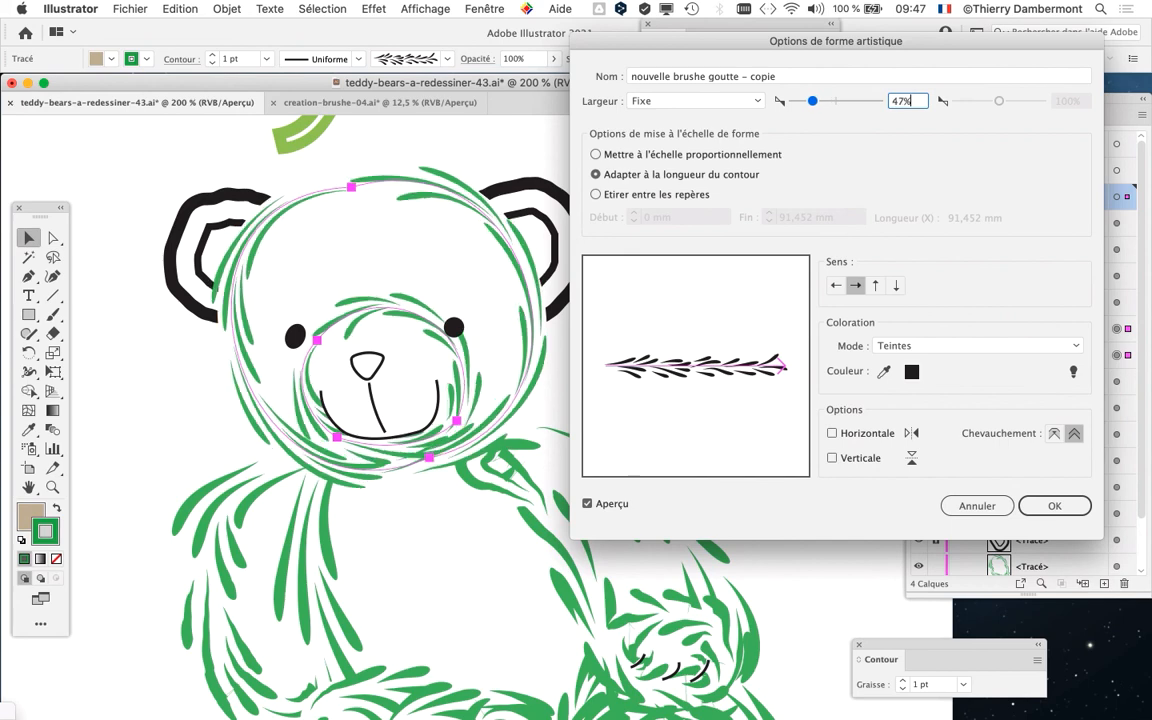
left_click(1054, 506)
left_click(765, 319)
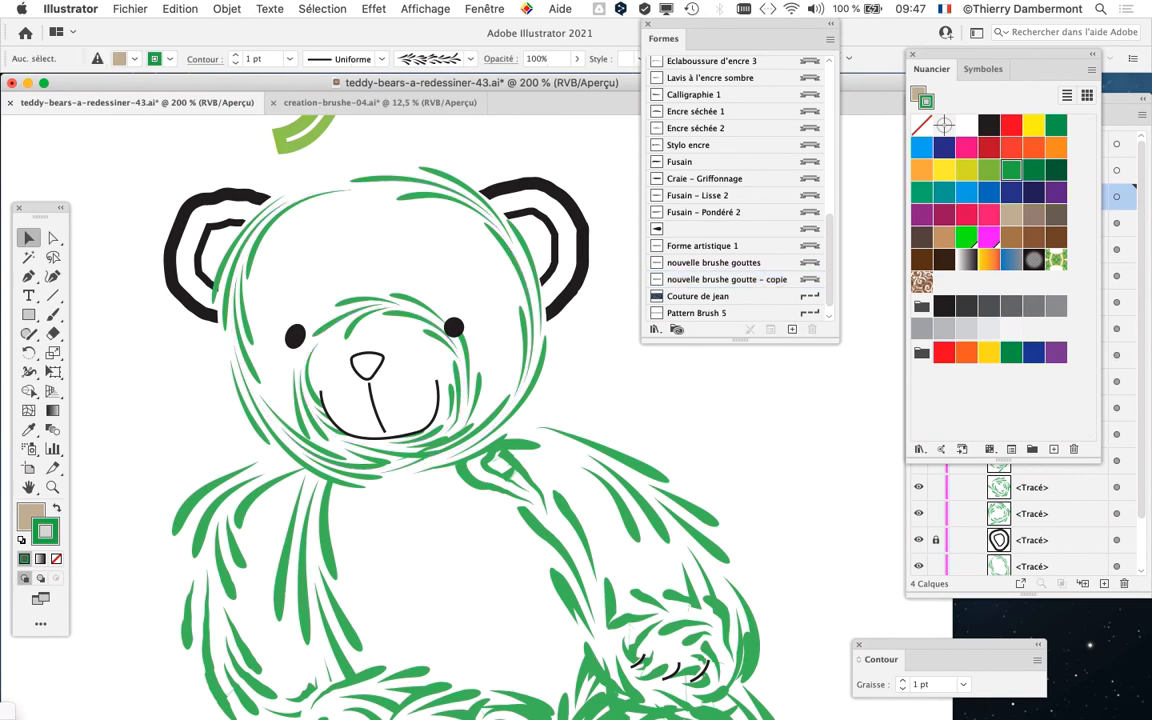
Move the brushes window away from the bear and examine the brush strokes on its head, body and feet
left_click_drag(735, 25, 822, 46)
key("super+minus")
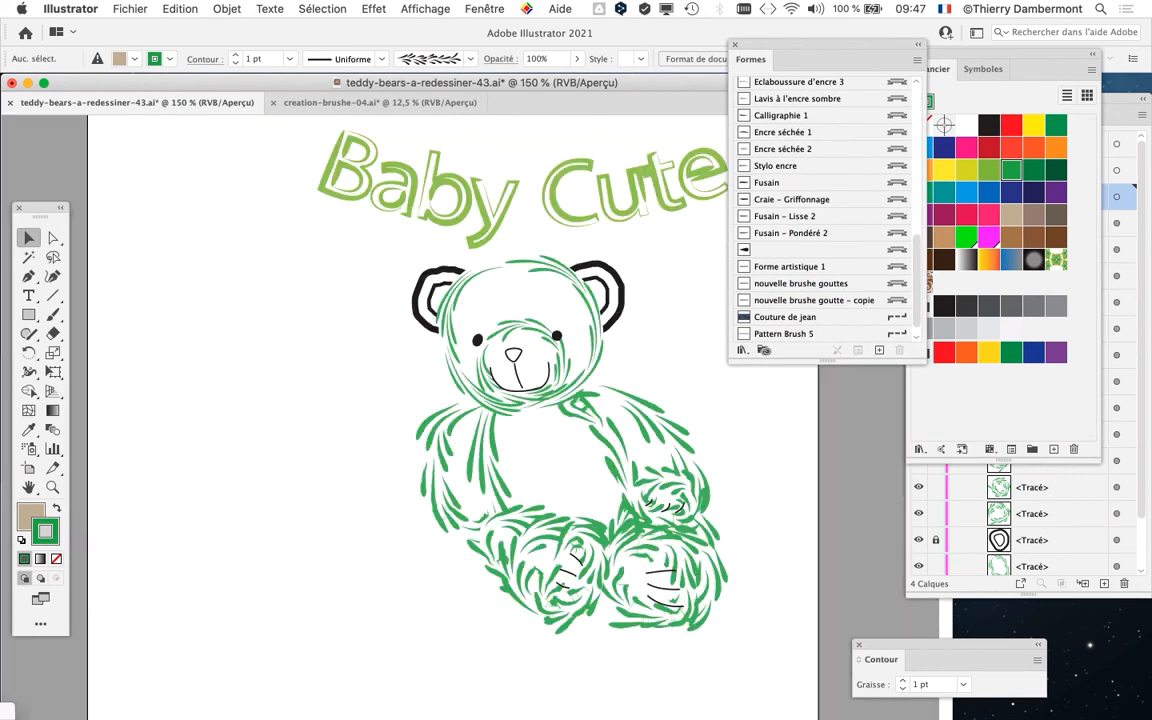
scroll(450, 400, "right", 4)
scroll(450, 400, "down", 1)
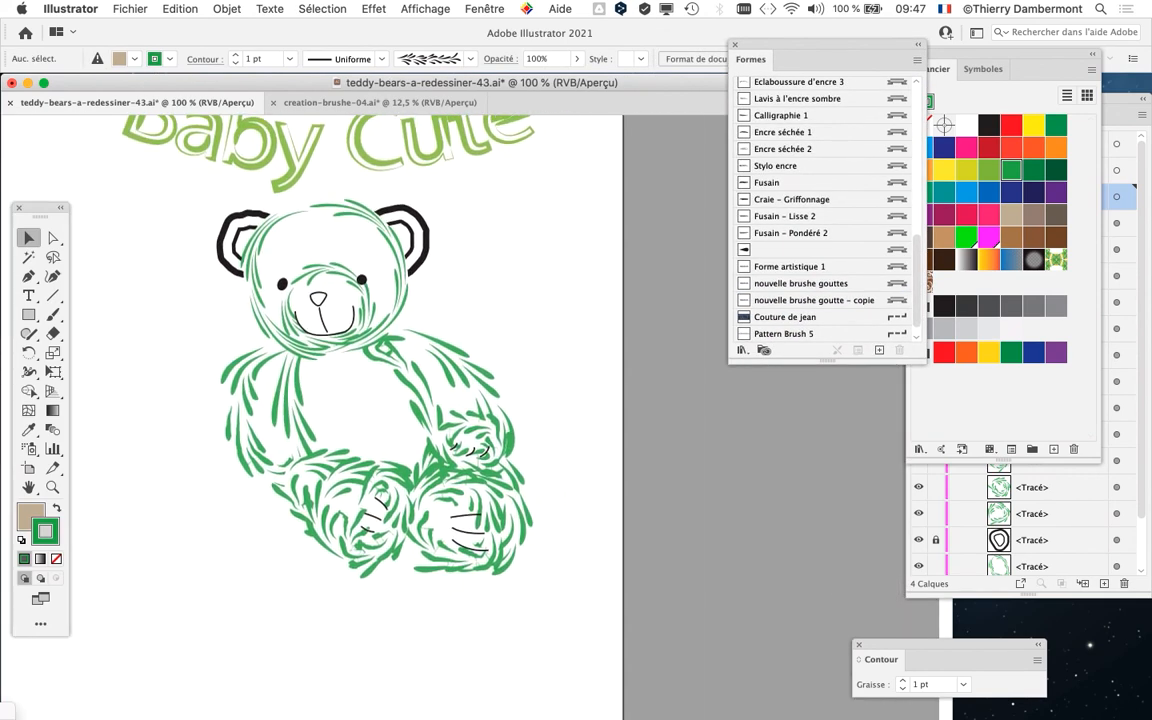
key("super+plus")
key("super+plus")
key("super+plus")
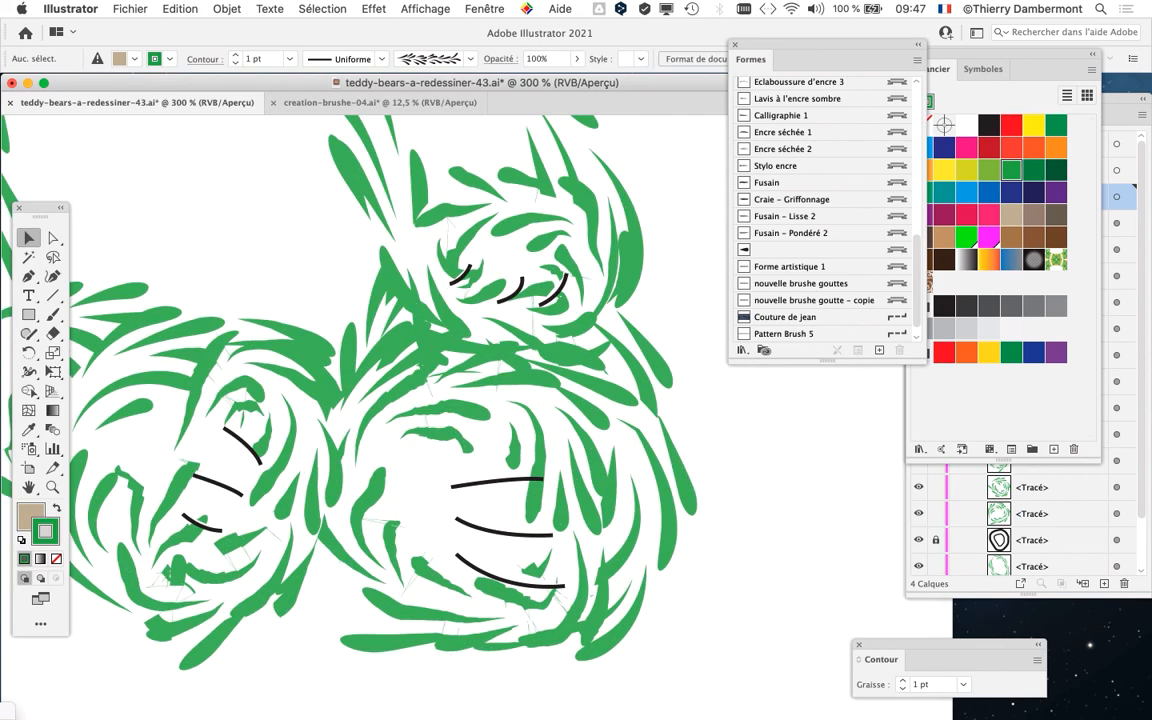
key("super+minus")
key("super+minus")
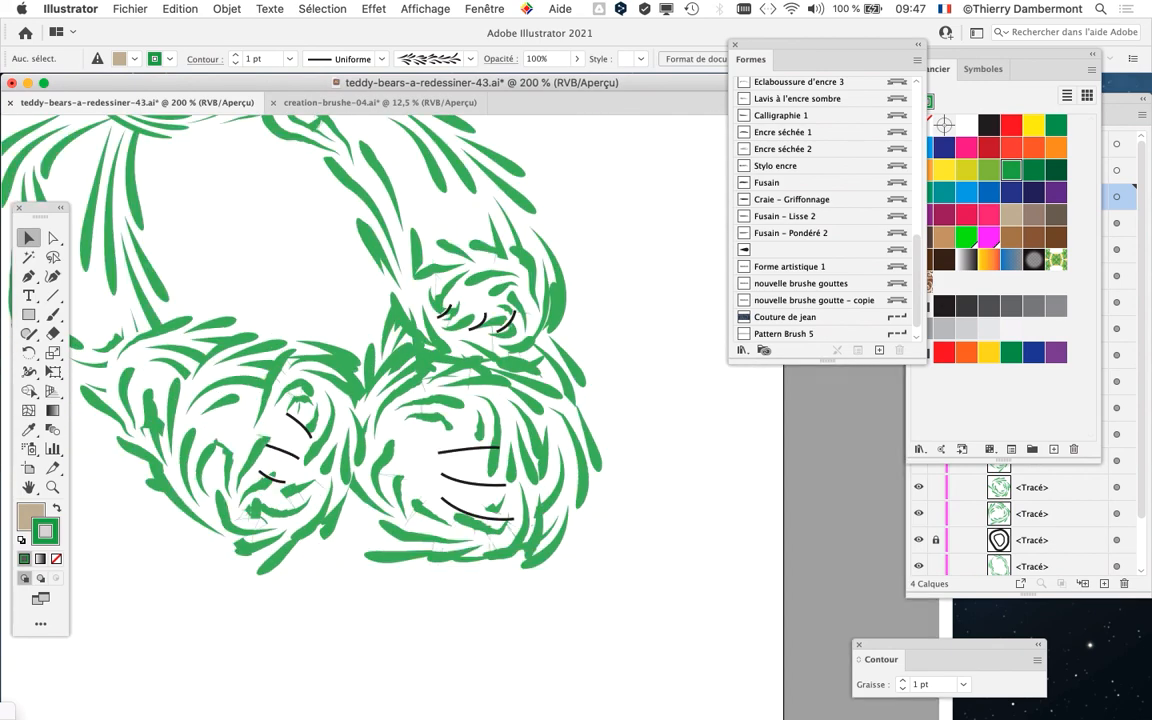
scroll(350, 400, "up", 5)
scroll(350, 400, "left", 1)
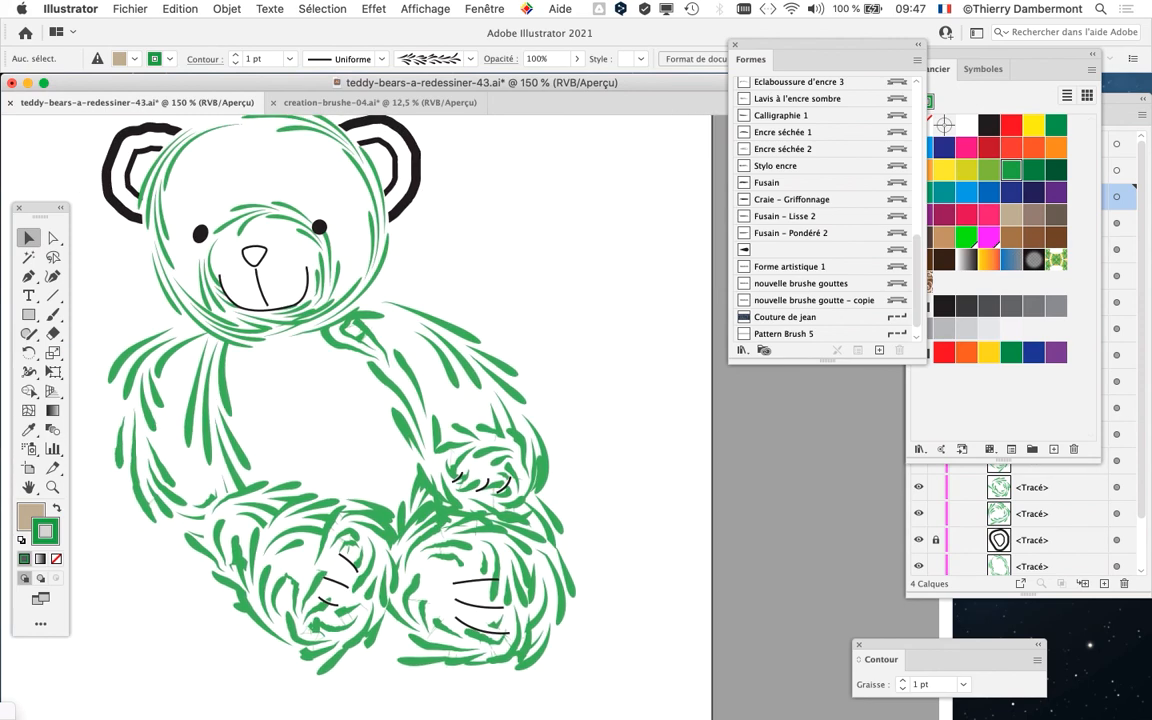